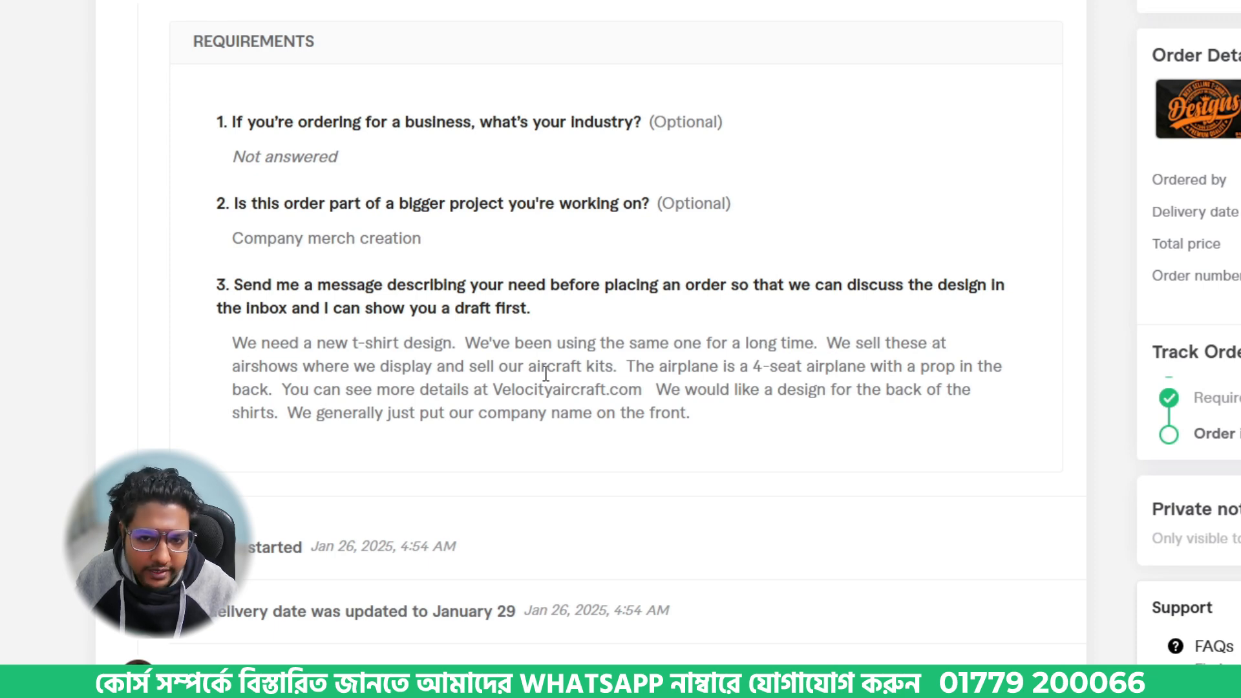
# - Search the web for "aircraft kits" from the order requirements and look through the image results
pyautogui.moveTo(528, 367); pyautogui.dragTo(616, 367)
pyautogui.rightClick(583, 373)
pyautogui.click(665, 477)
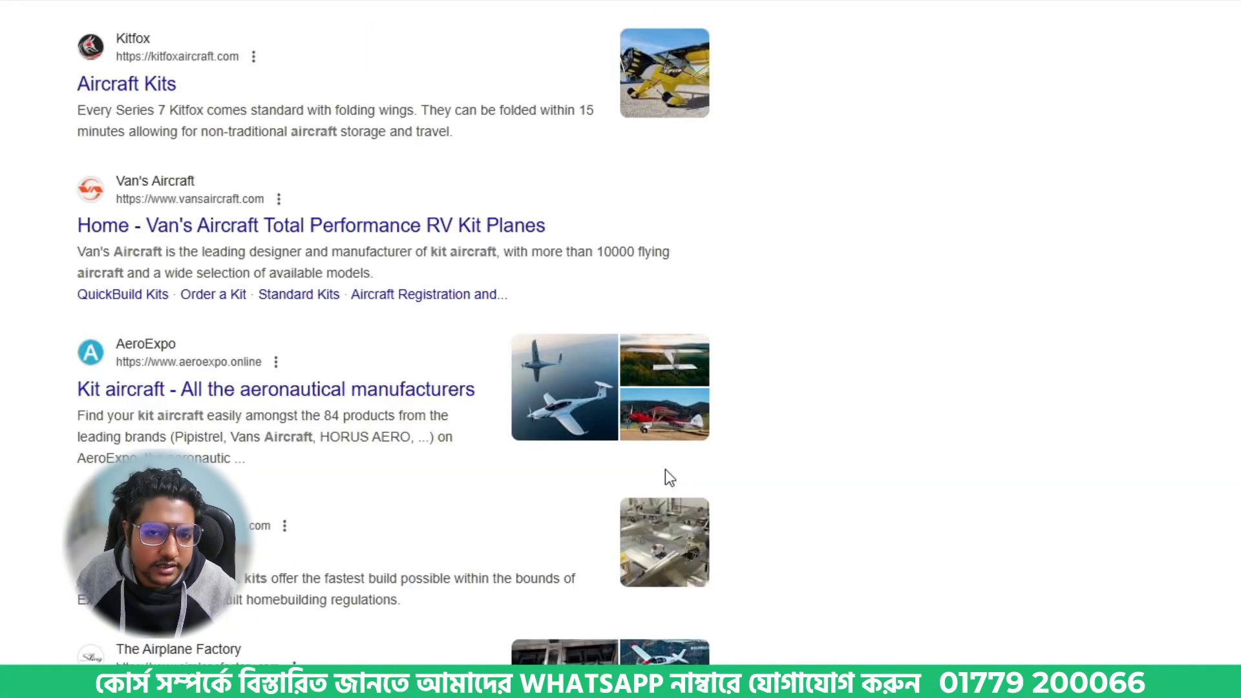
pyautogui.click(145, 1)
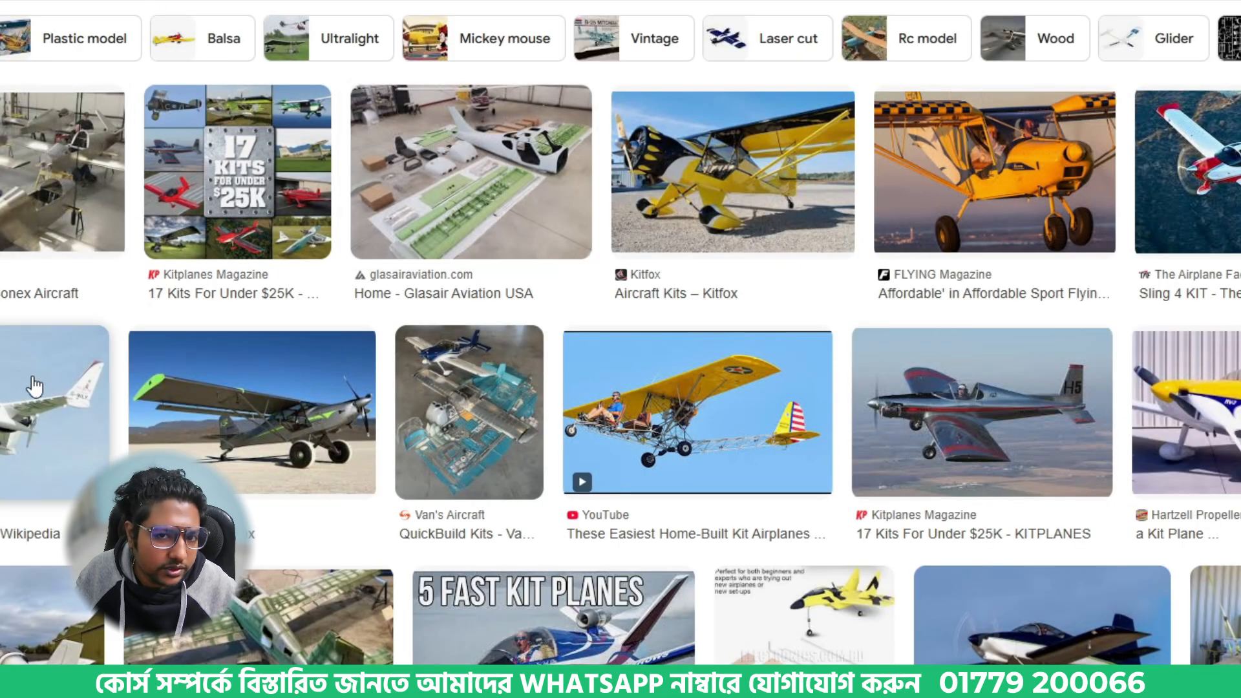
pyautogui.click(479, 197)
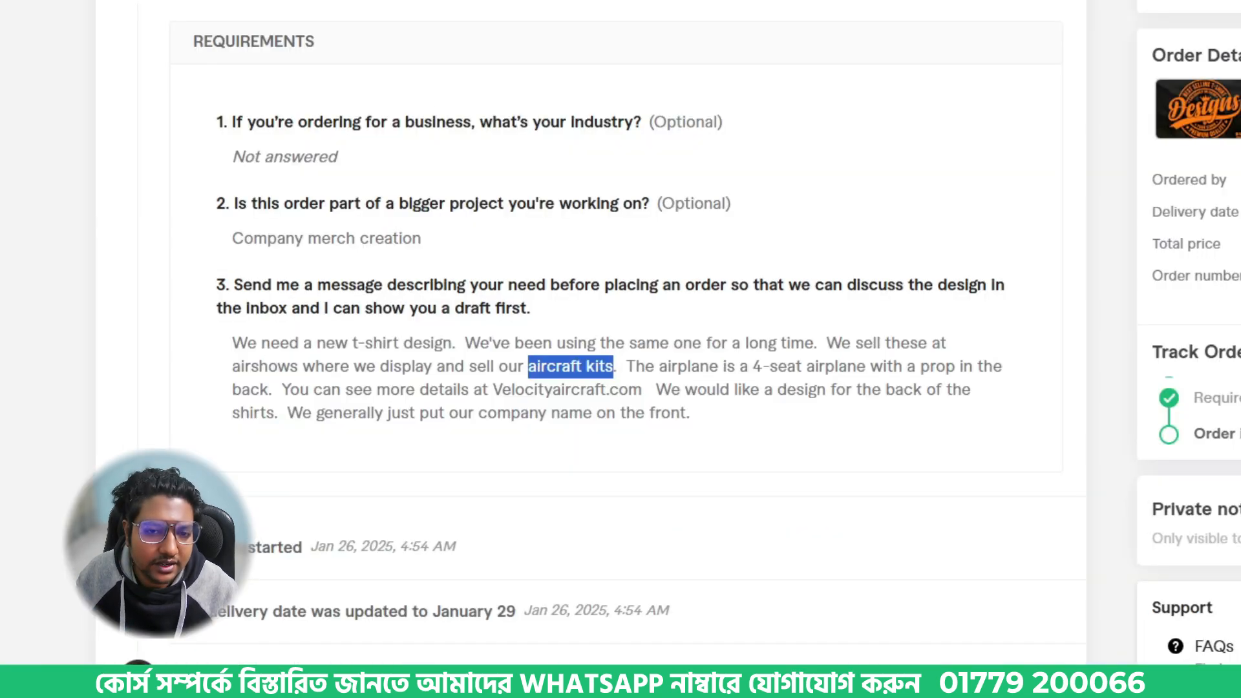
pyautogui.click(708, 394)
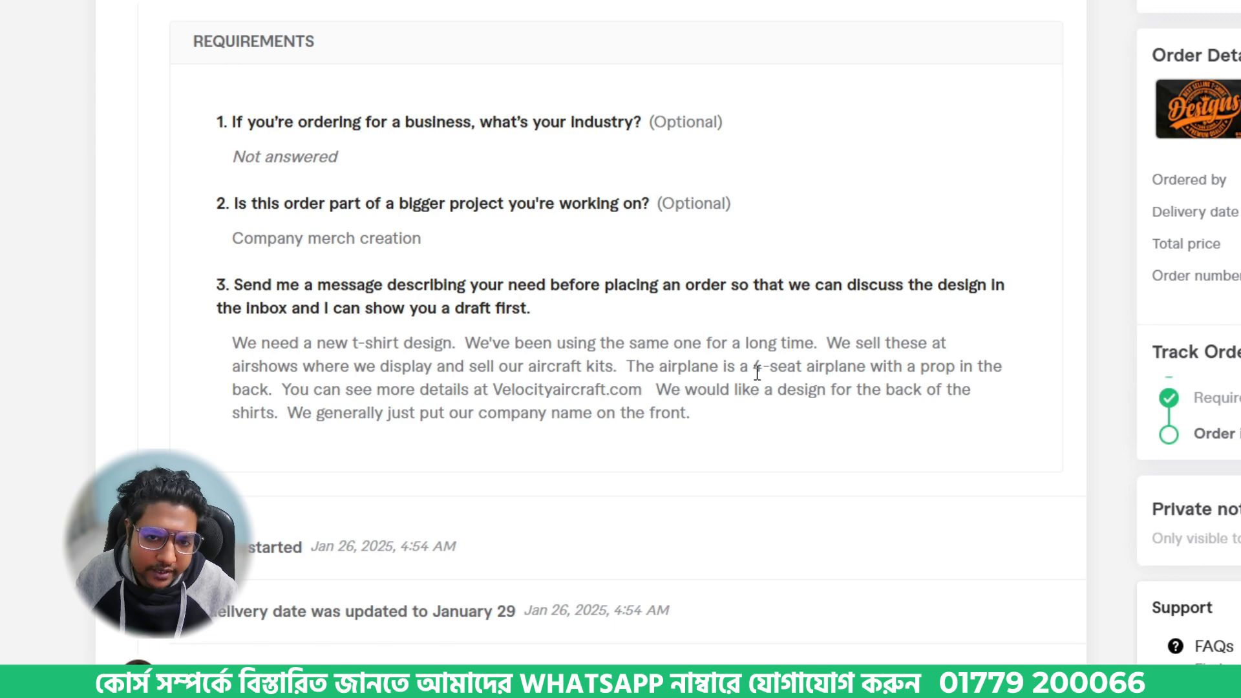
# - Search the web for "4-seat airplane" from the requirements and preview the Wild Nordics aircraft photo among the image results
pyautogui.moveTo(754, 369); pyautogui.dragTo(865, 368)
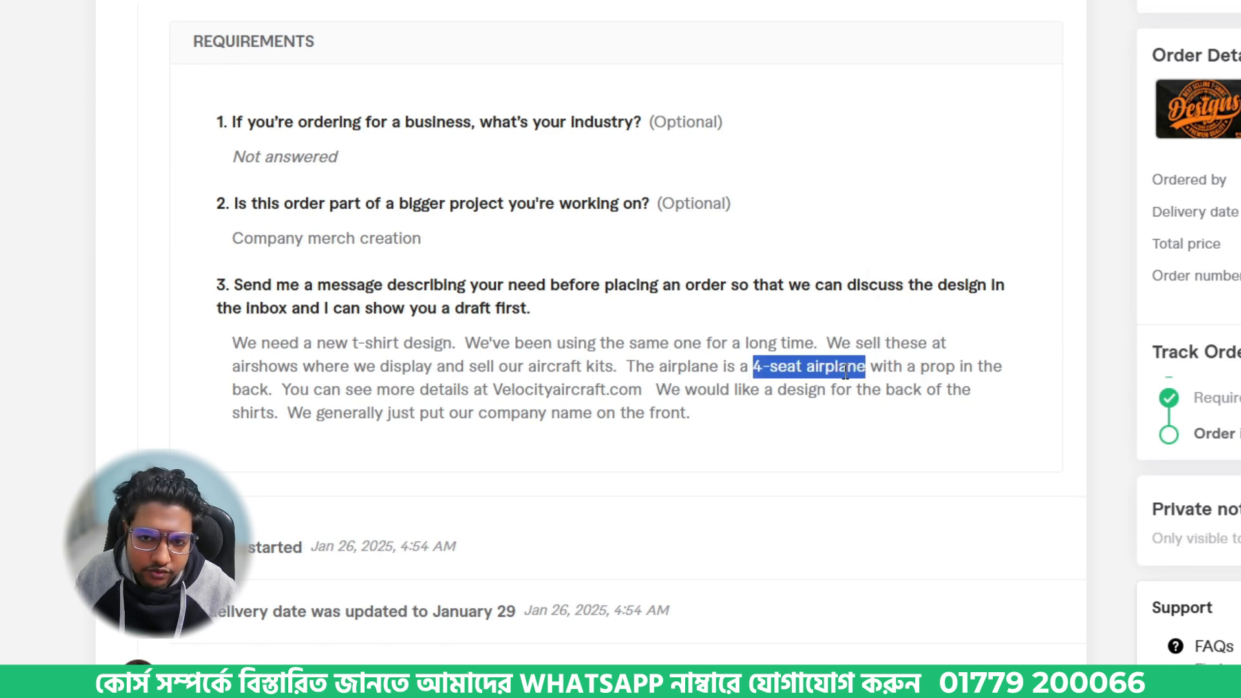
pyautogui.rightClick(848, 372)
pyautogui.click(929, 482)
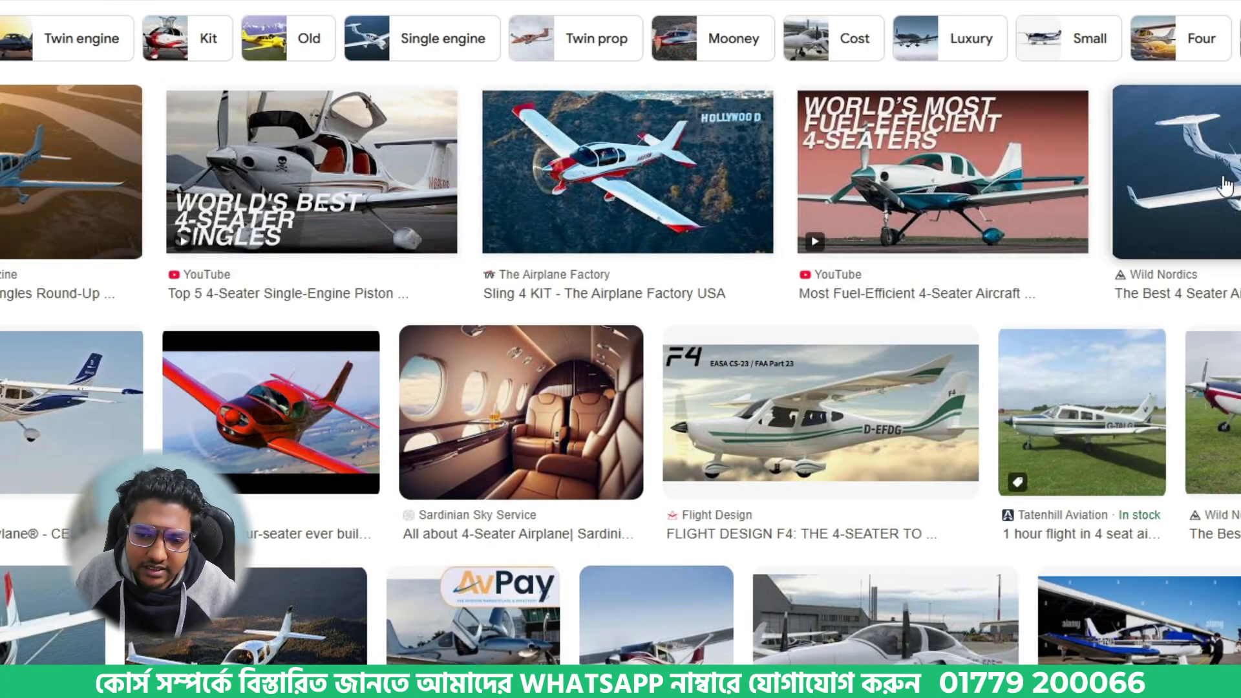
pyautogui.click(1225, 187)
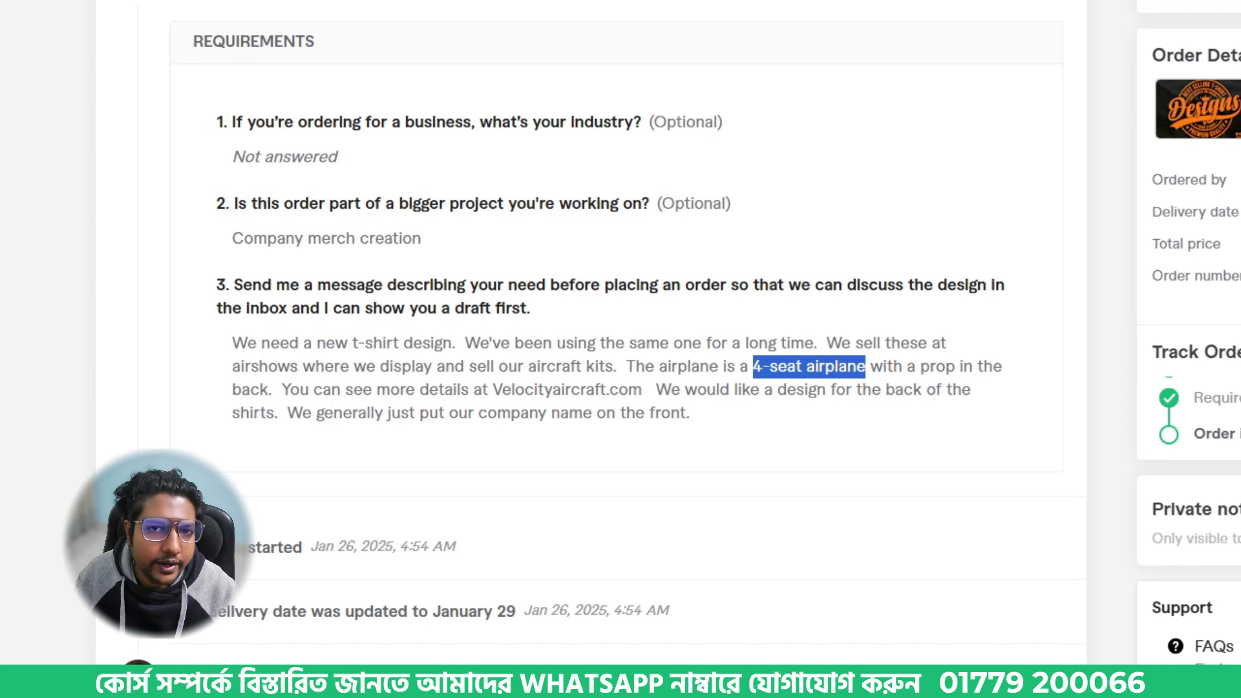
pyautogui.click(896, 368)
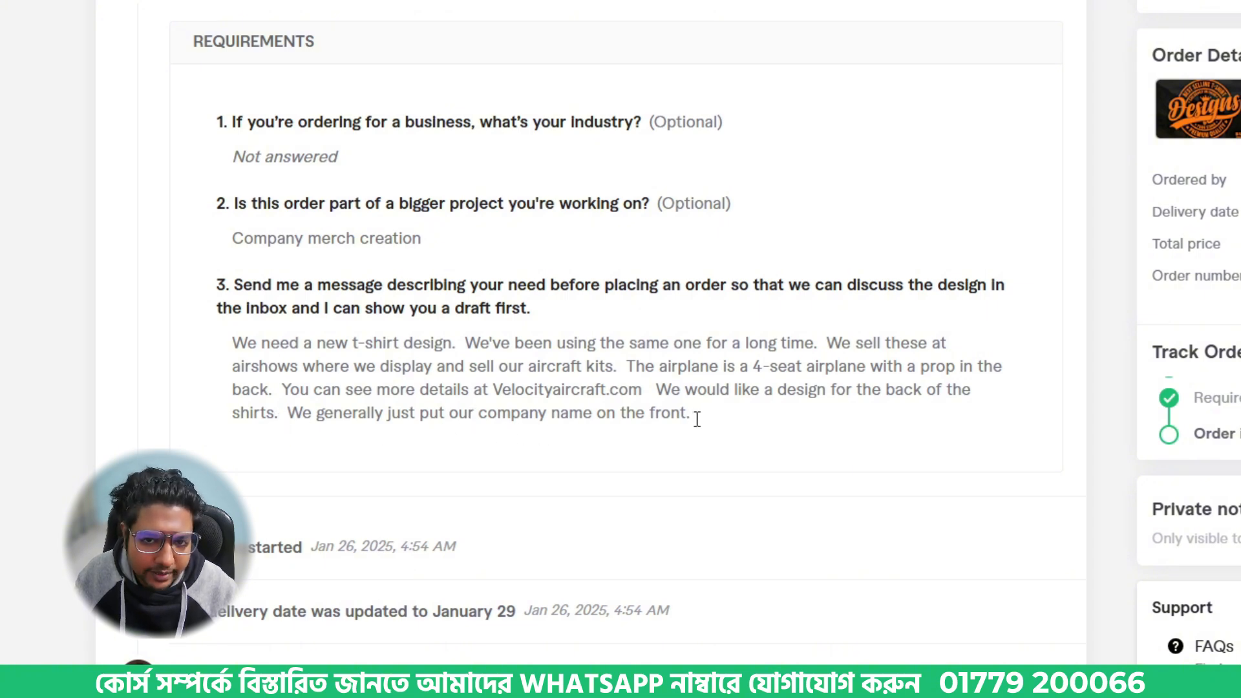
# - Review the end of the client's design request and look over the Velocity Aircraft home page
pyautogui.moveTo(696, 420); pyautogui.dragTo(451, 390)
pyautogui.click(396, 370)
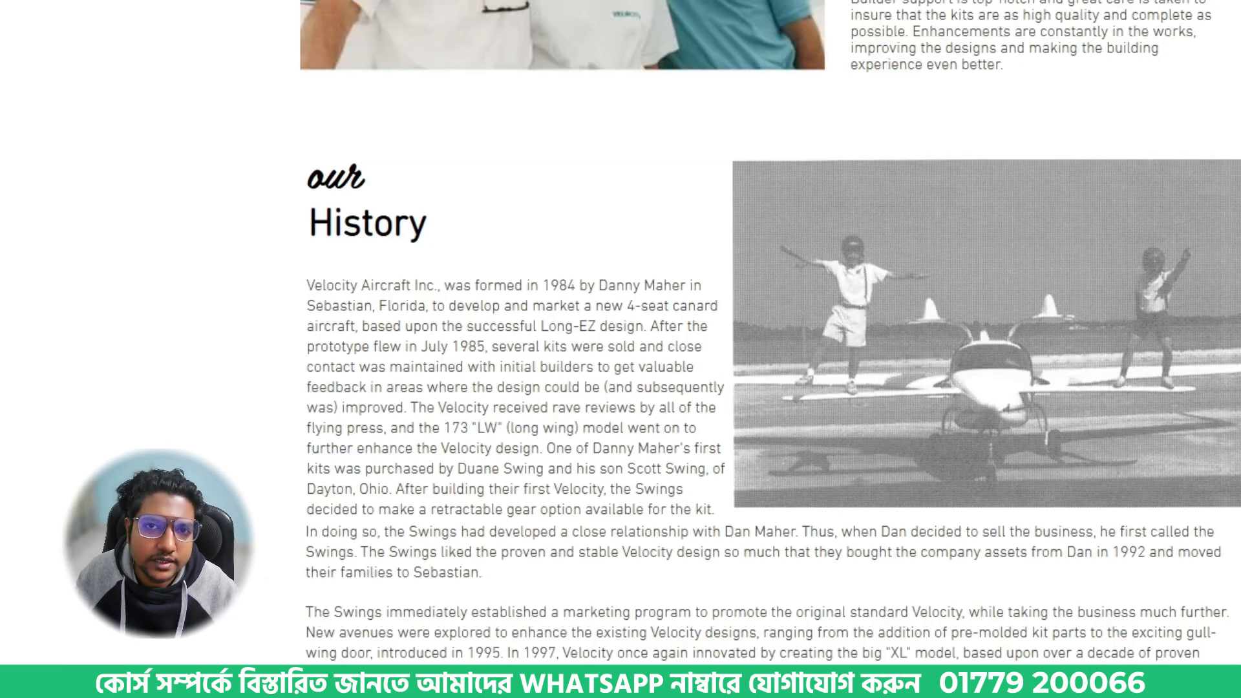
pyautogui.scroll(5, 548, 78)
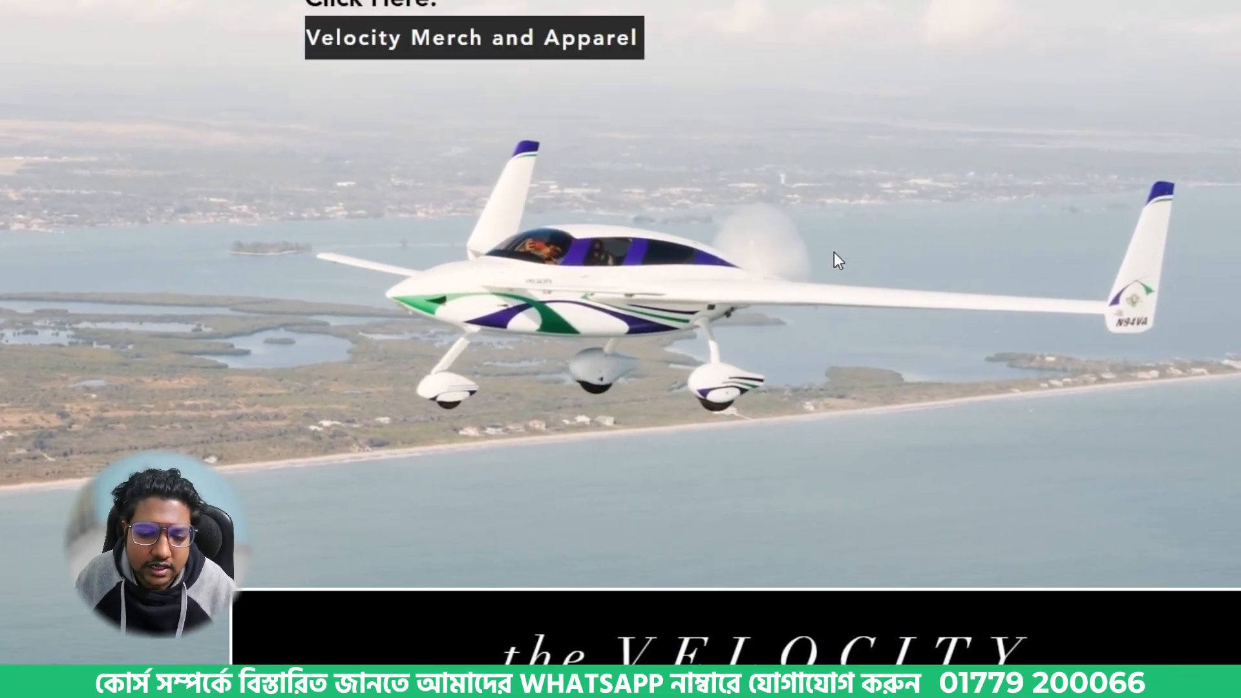
pyautogui.scroll(-3, 834, 252)
pyautogui.scroll(2, 834, 252)
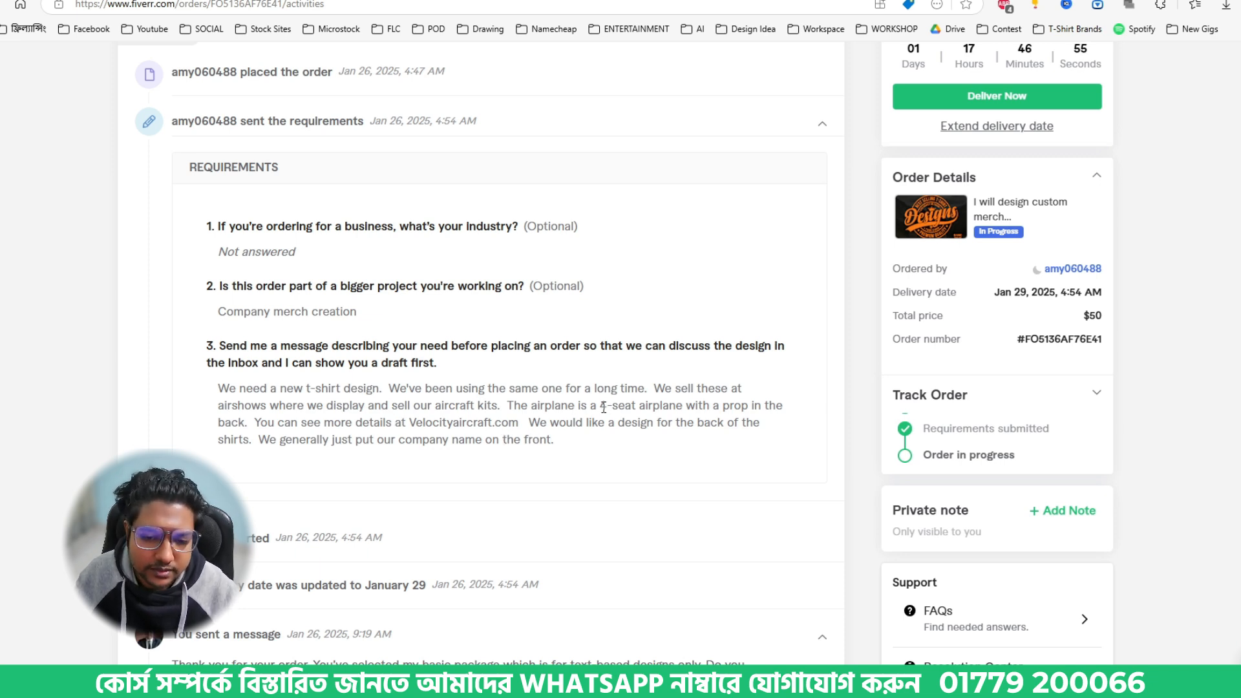
# - Recheck the 4-seat detail in the requirements and preview several airplane photos in the "4-seat airplane" image results as references
pyautogui.moveTo(607, 405); pyautogui.dragTo(684, 407)
pyautogui.click(647, 409)
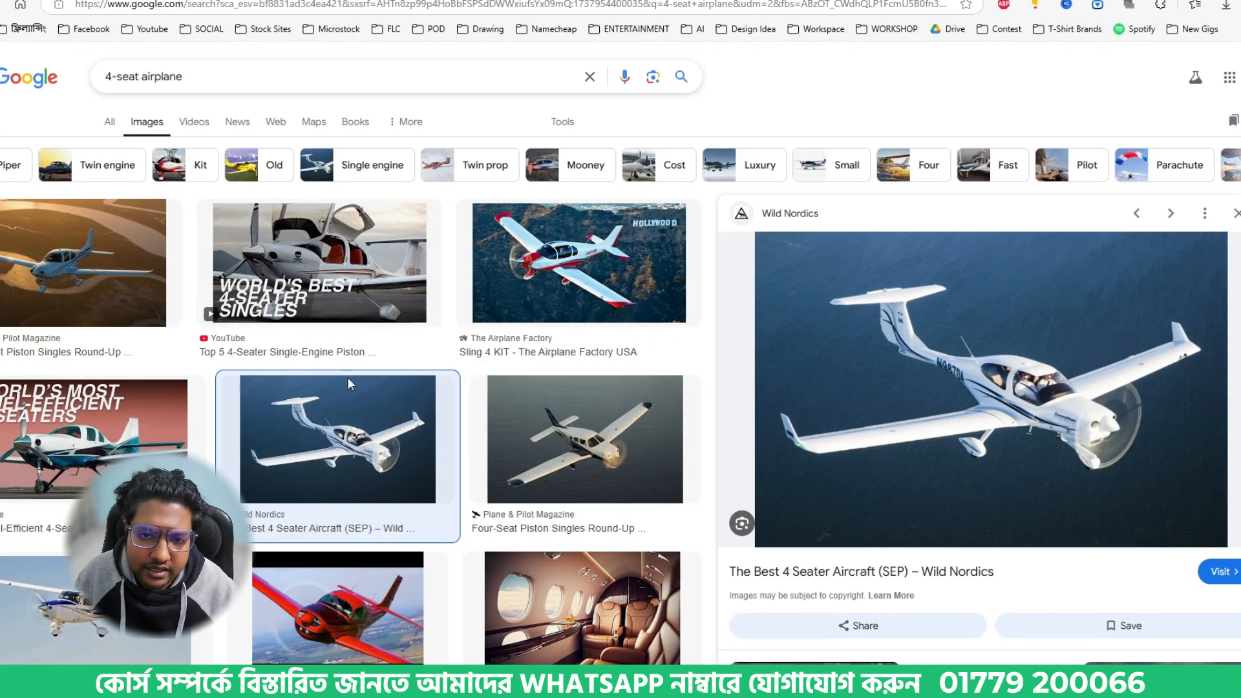
pyautogui.click(564, 446)
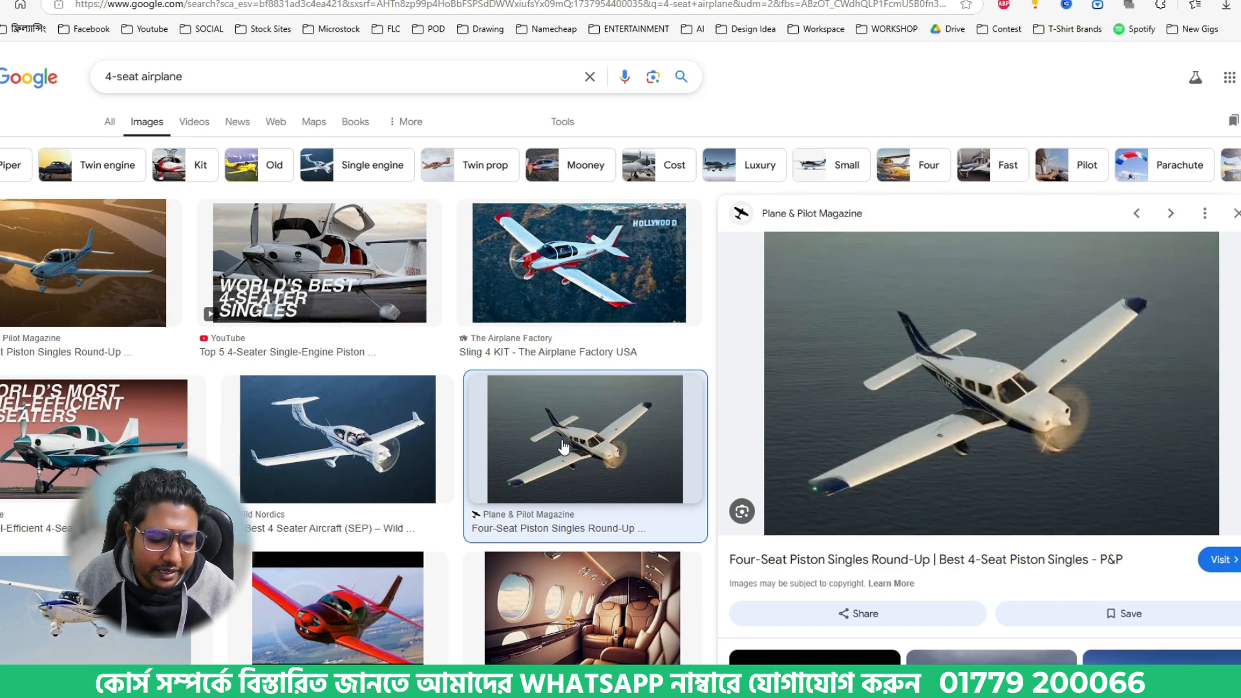
pyautogui.scroll(-3, 564, 447)
pyautogui.press('Right')
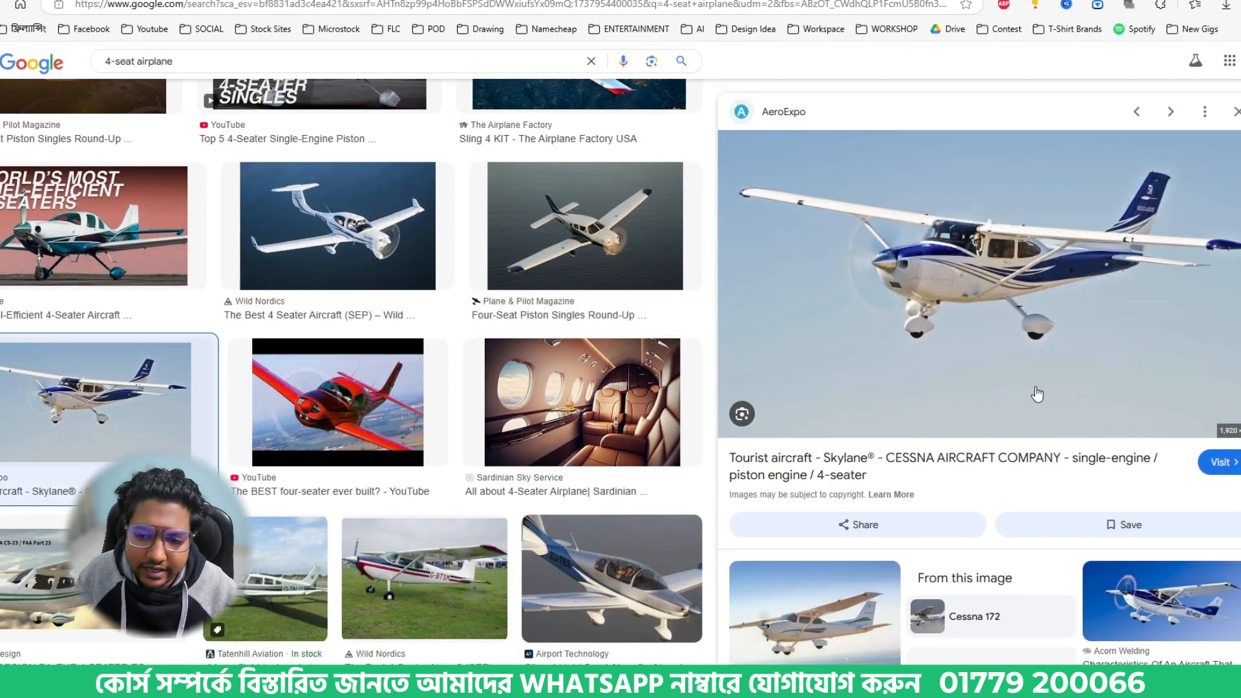
pyautogui.scroll(-3, 1038, 394)
pyautogui.scroll(-3, 457, 465)
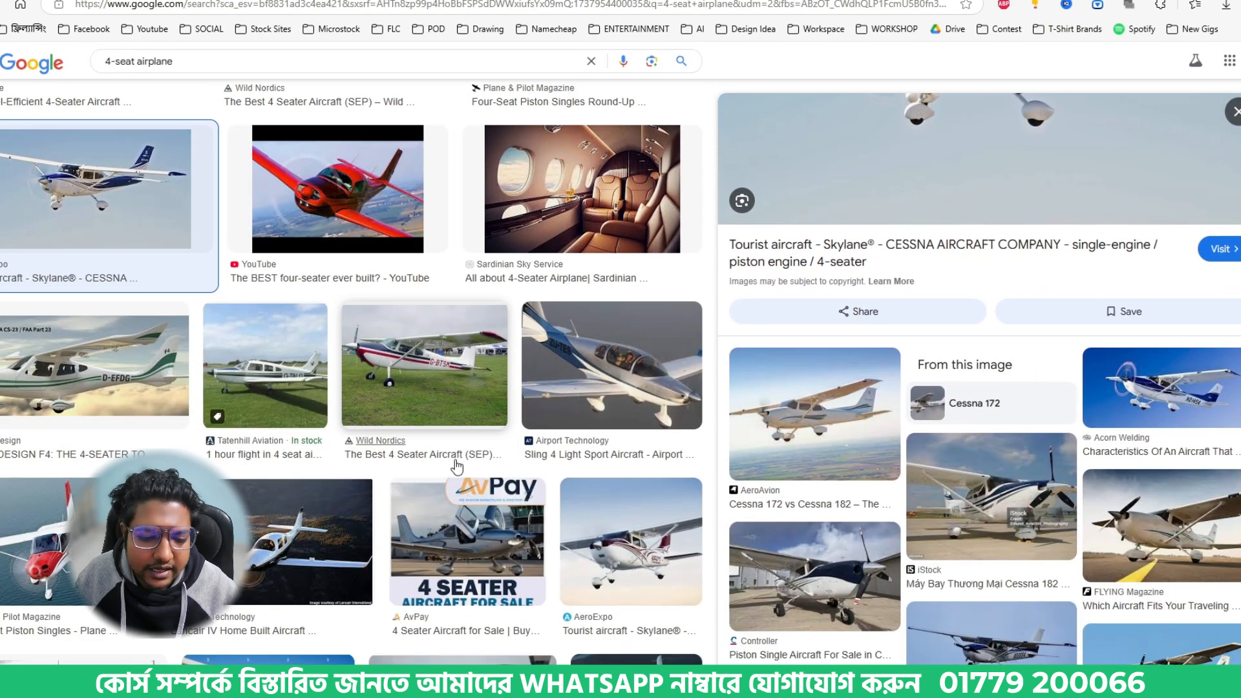
pyautogui.click(437, 375)
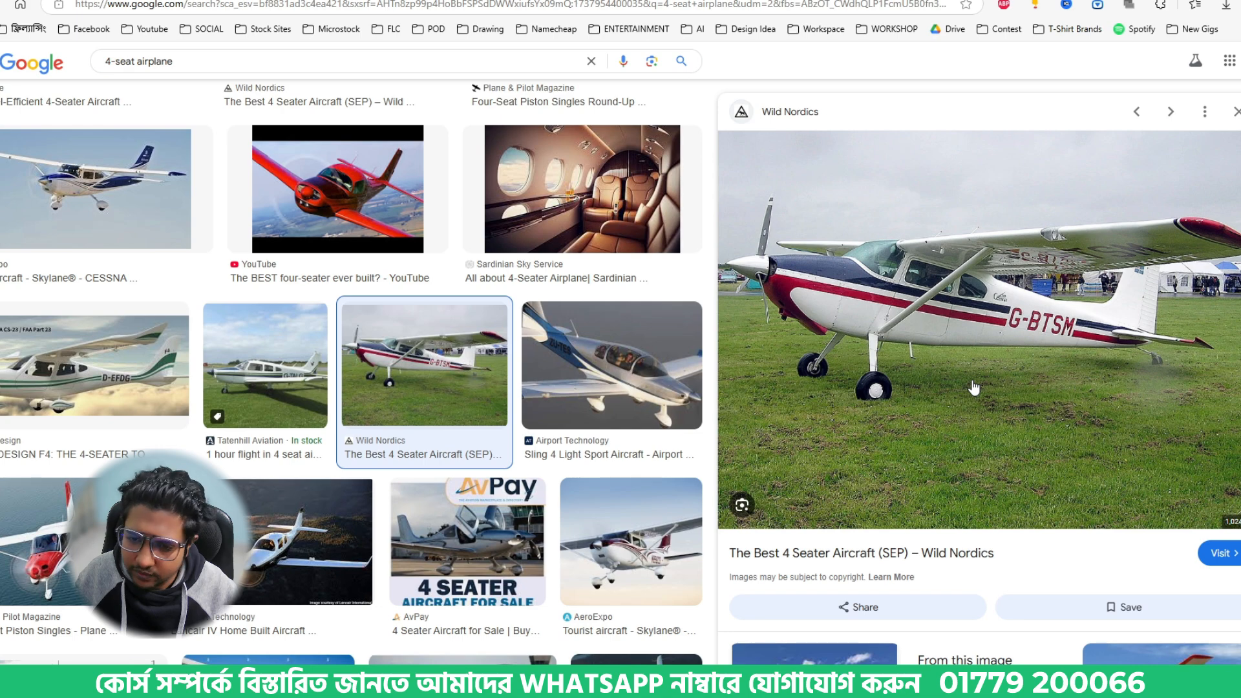
pyautogui.scroll(-6, 950, 402)
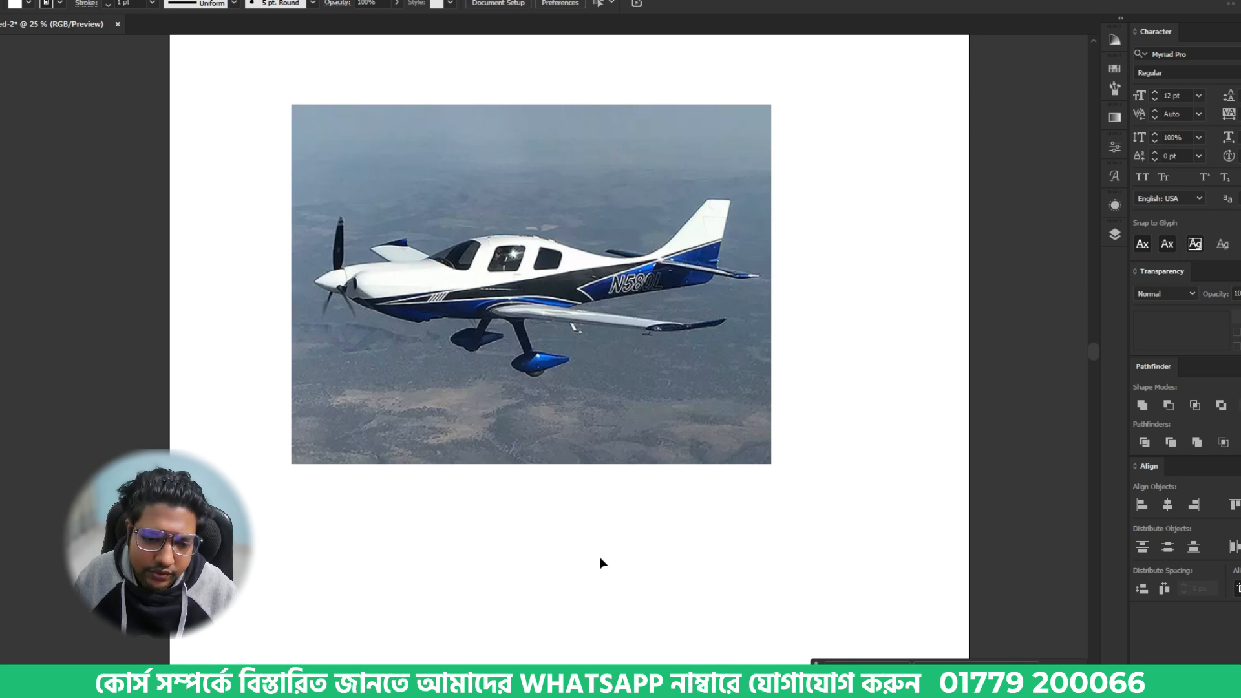
# - Switch to the browser and read the Velocity site's About page, covering the company's history and factory sections
pyautogui.click(603, 684)
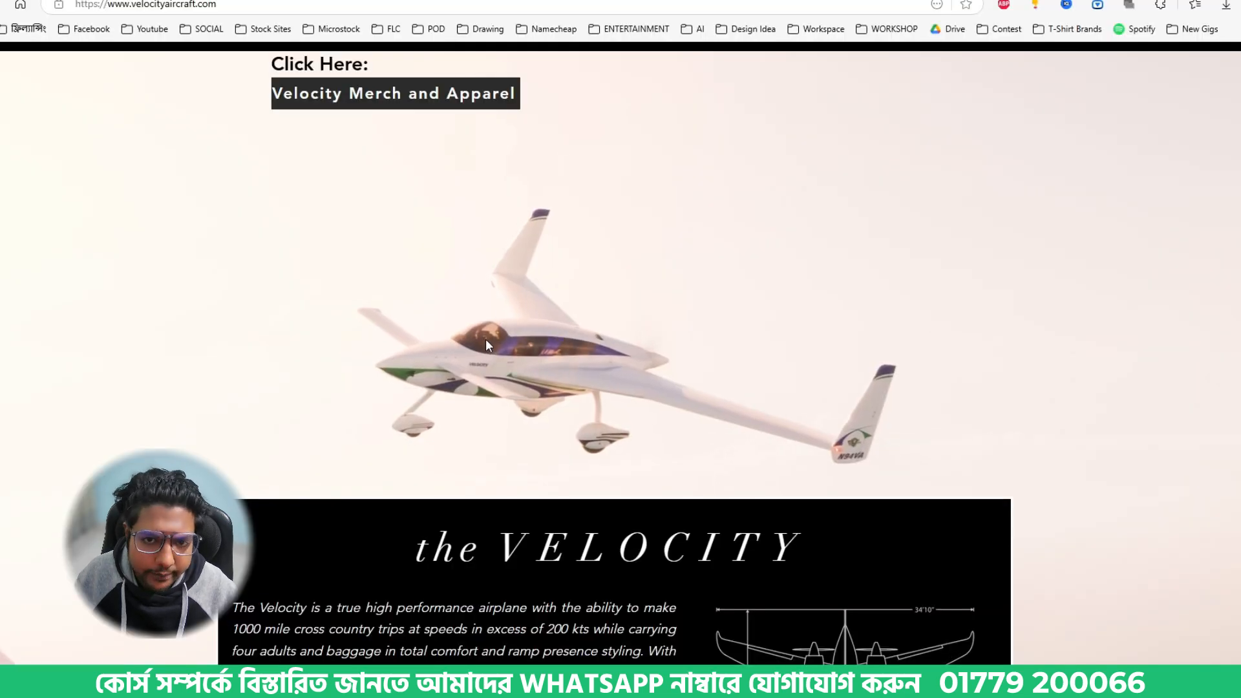
pyautogui.click(420, 1)
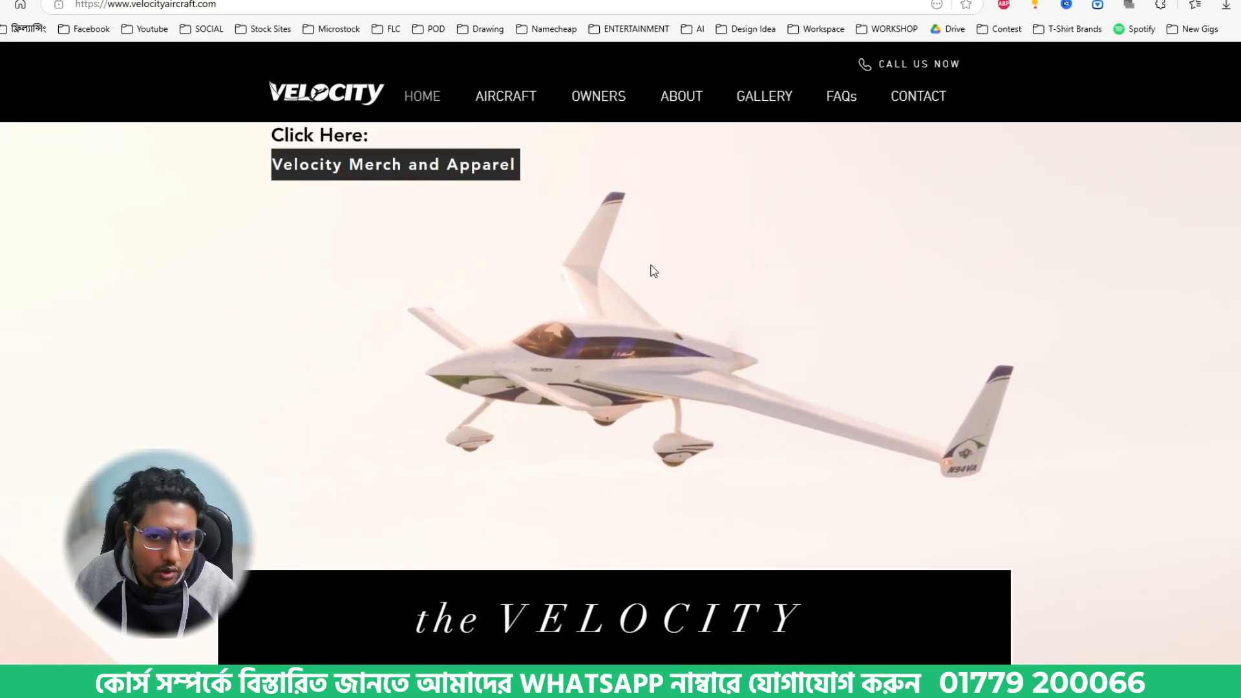
pyautogui.click(690, 103)
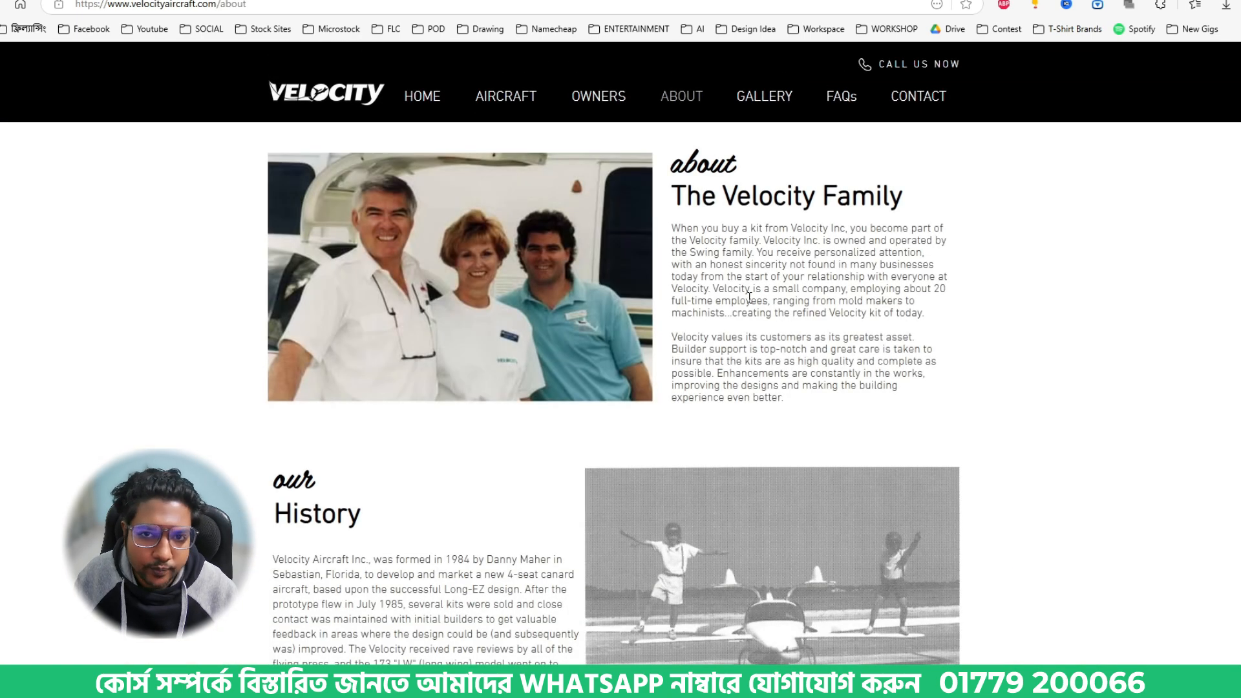
pyautogui.scroll(-4, 536, 405)
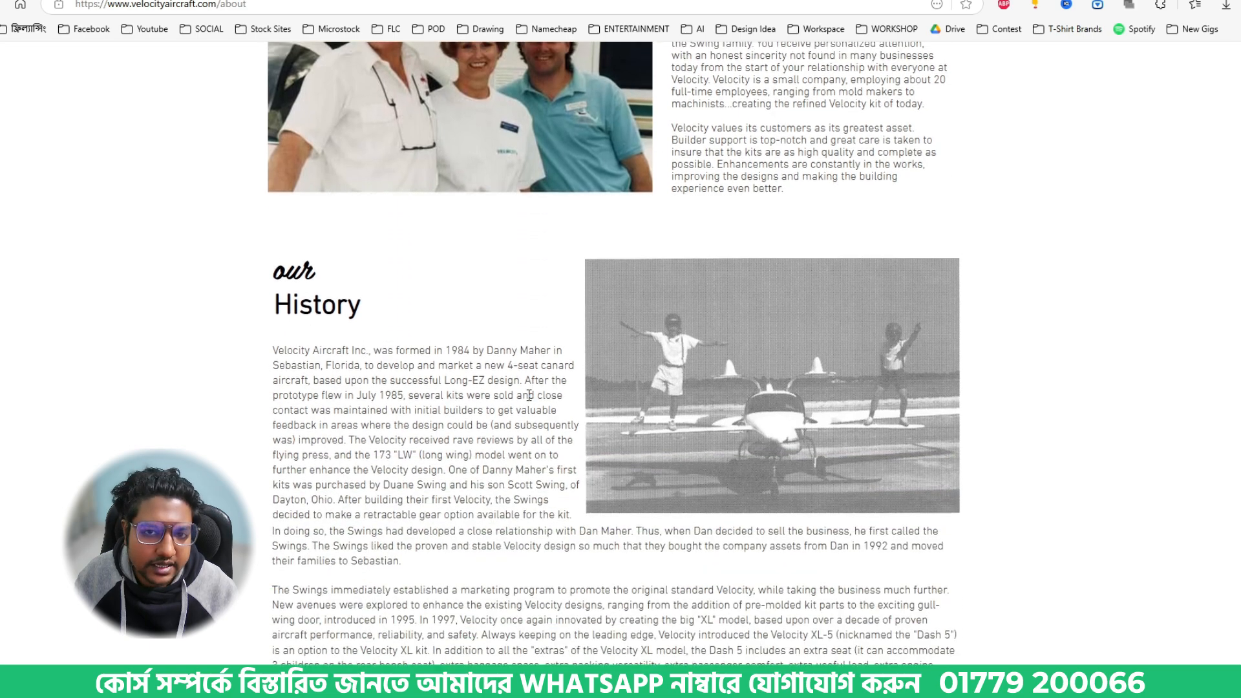
pyautogui.scroll(4, 727, 226)
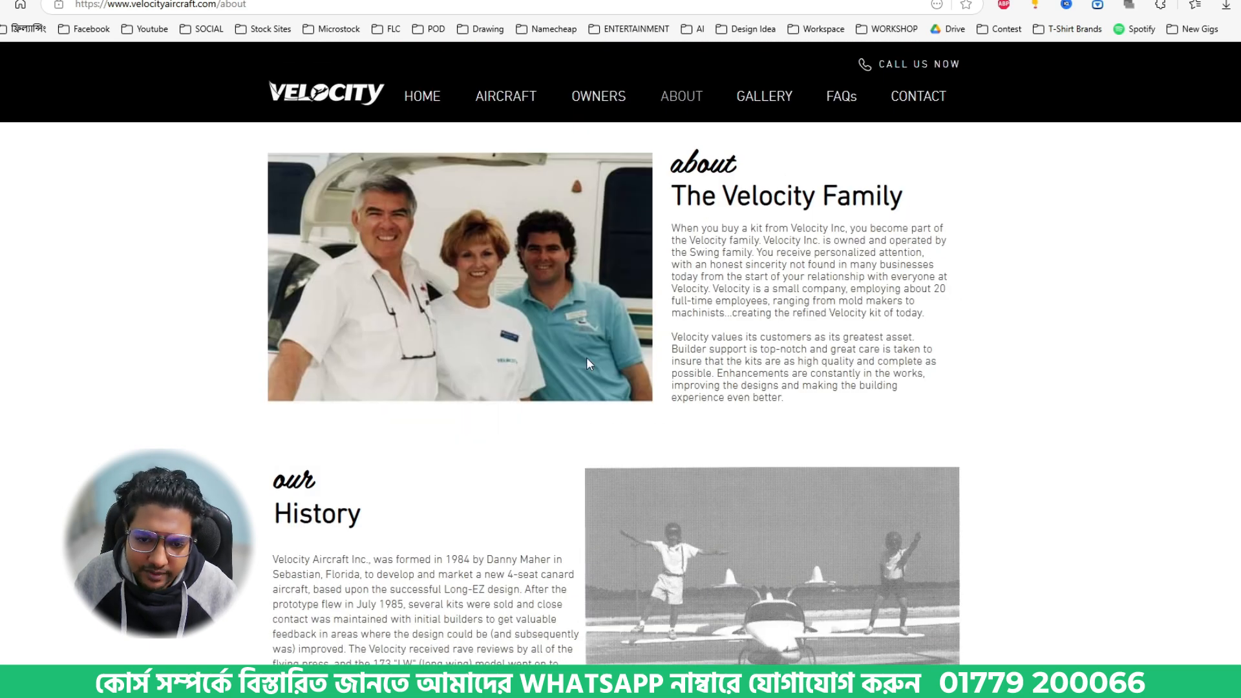
pyautogui.scroll(-5, 401, 264)
pyautogui.scroll(-4, 472, 265)
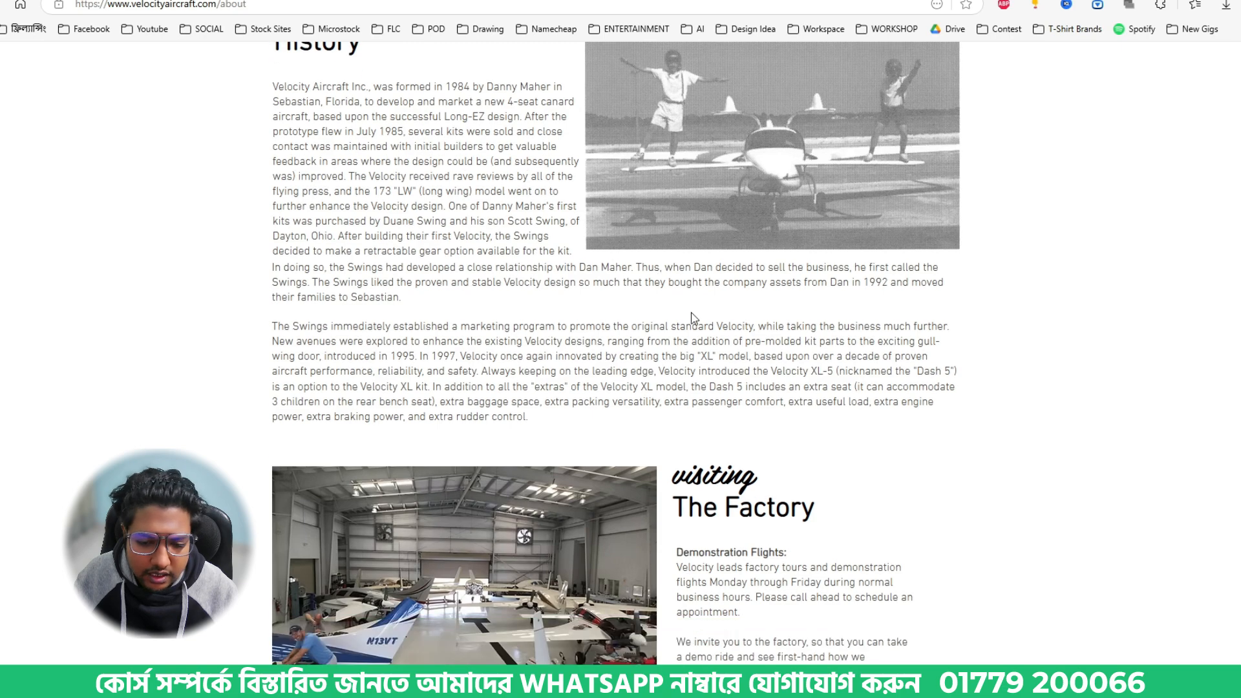
pyautogui.scroll(-4, 643, 411)
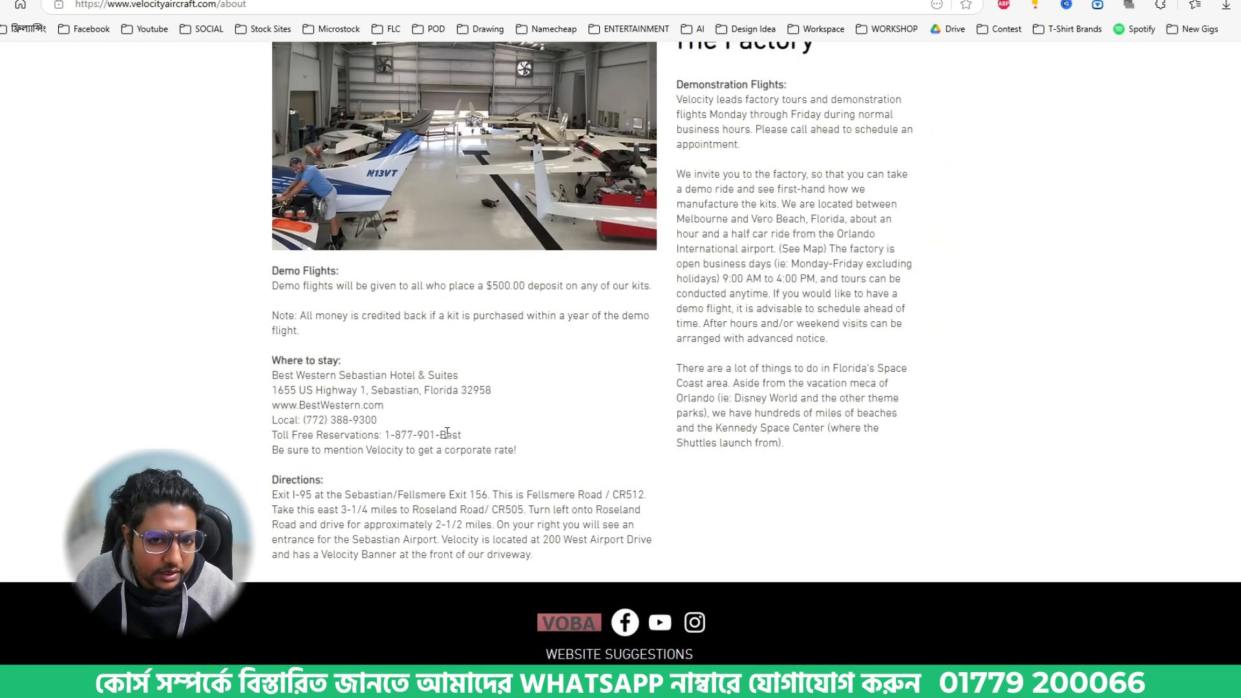
pyautogui.scroll(12, 446, 433)
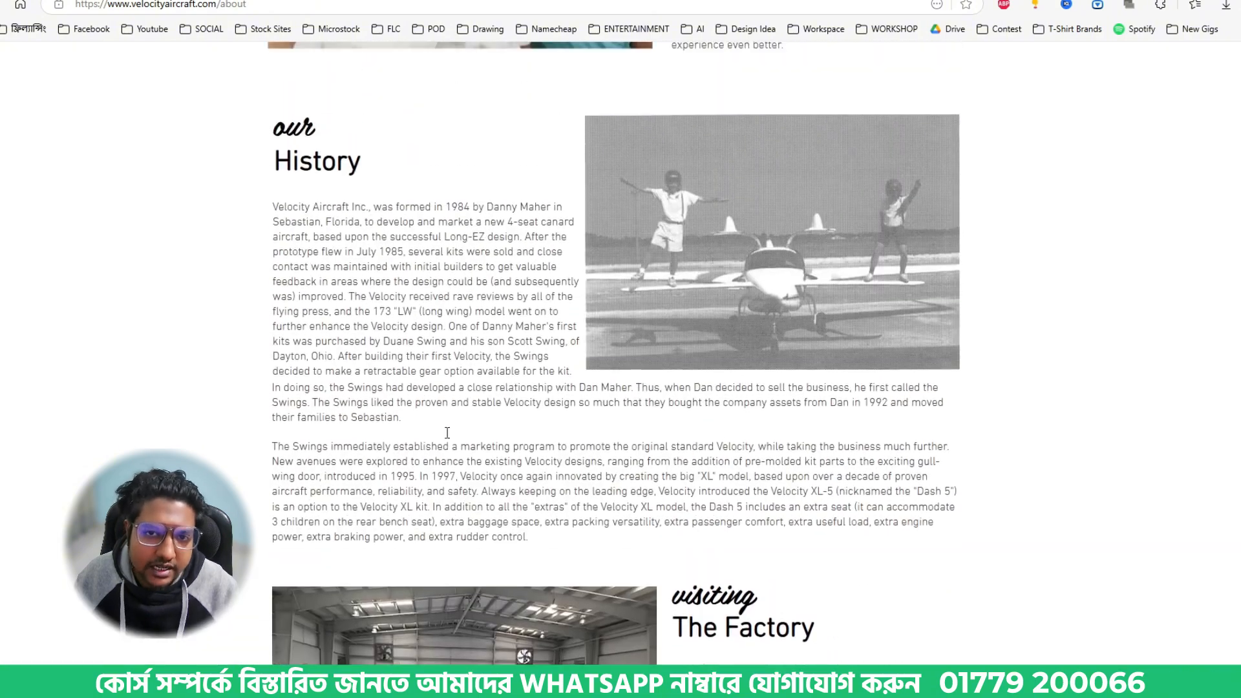
pyautogui.scroll(-1, 377, 379)
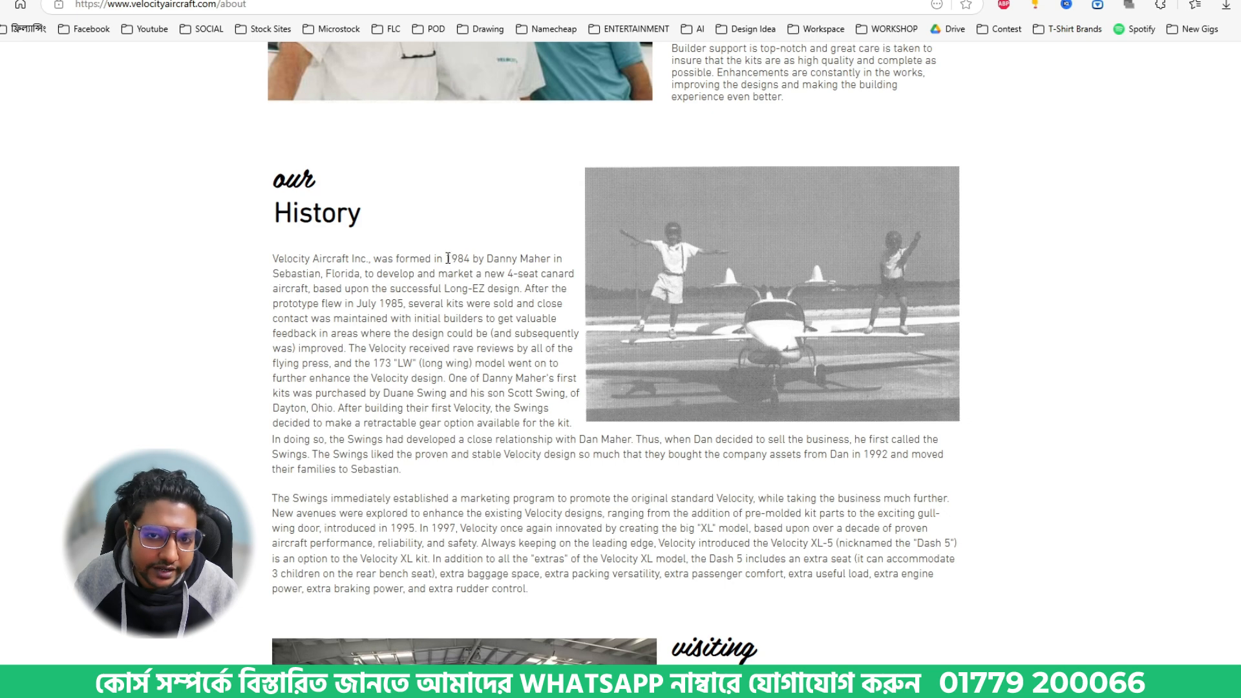
# - Highlight the founding year 1984 and the location Sebastian, Florida in the company history text
pyautogui.moveTo(446, 258); pyautogui.dragTo(471, 264)
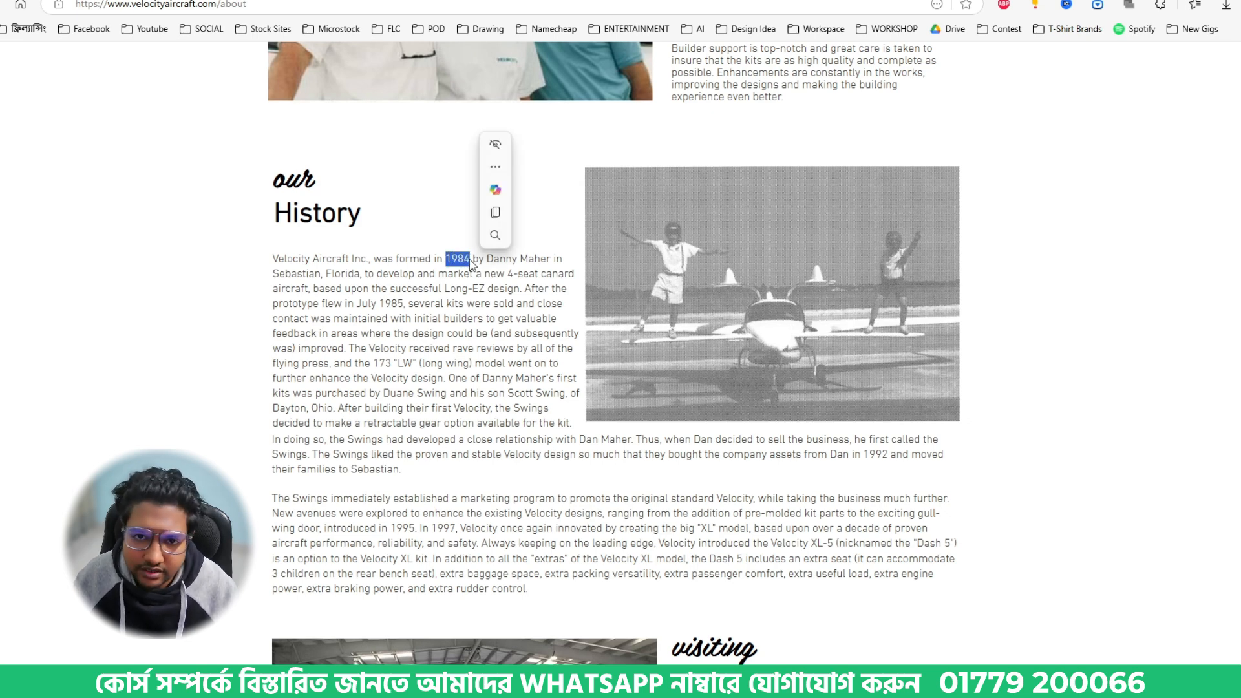
pyautogui.click(463, 297)
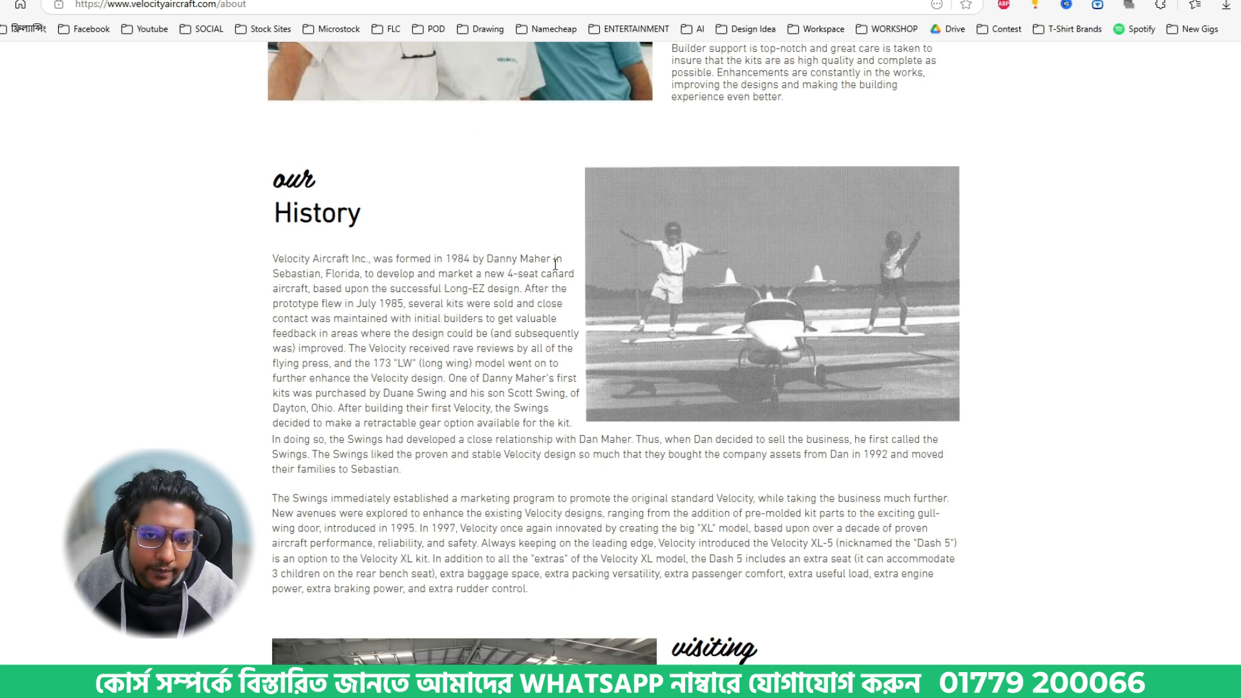
pyautogui.moveTo(273, 273); pyautogui.dragTo(362, 275)
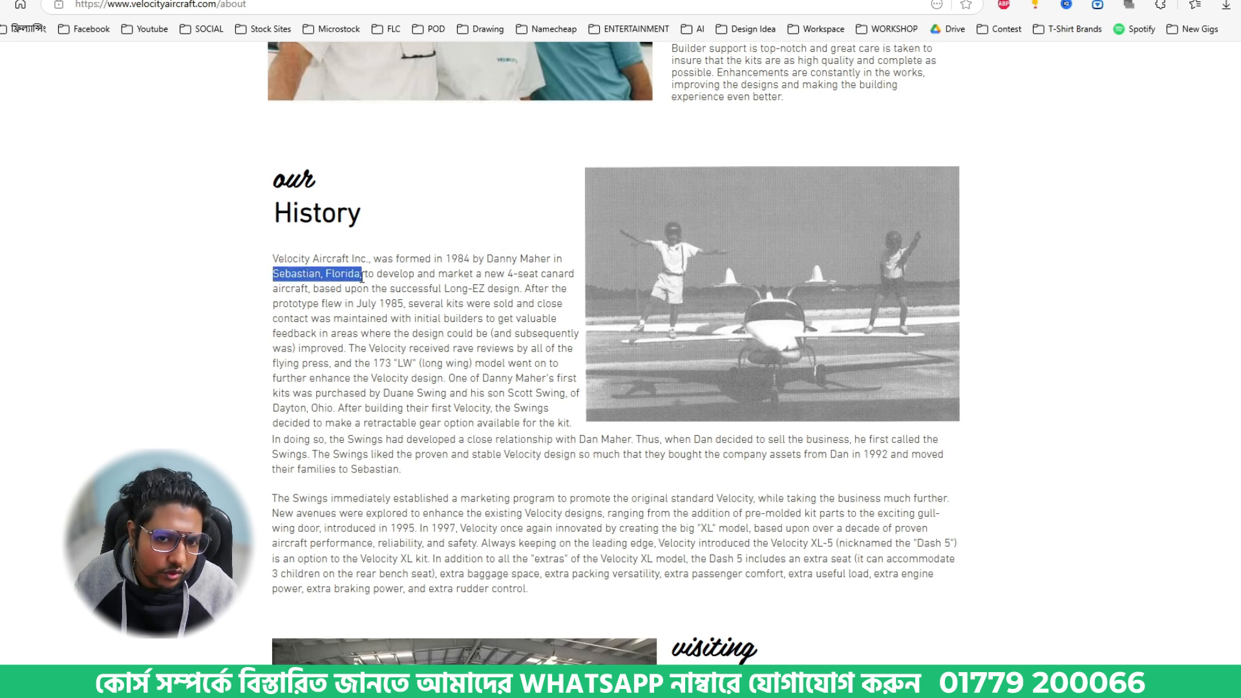
pyautogui.click(453, 351)
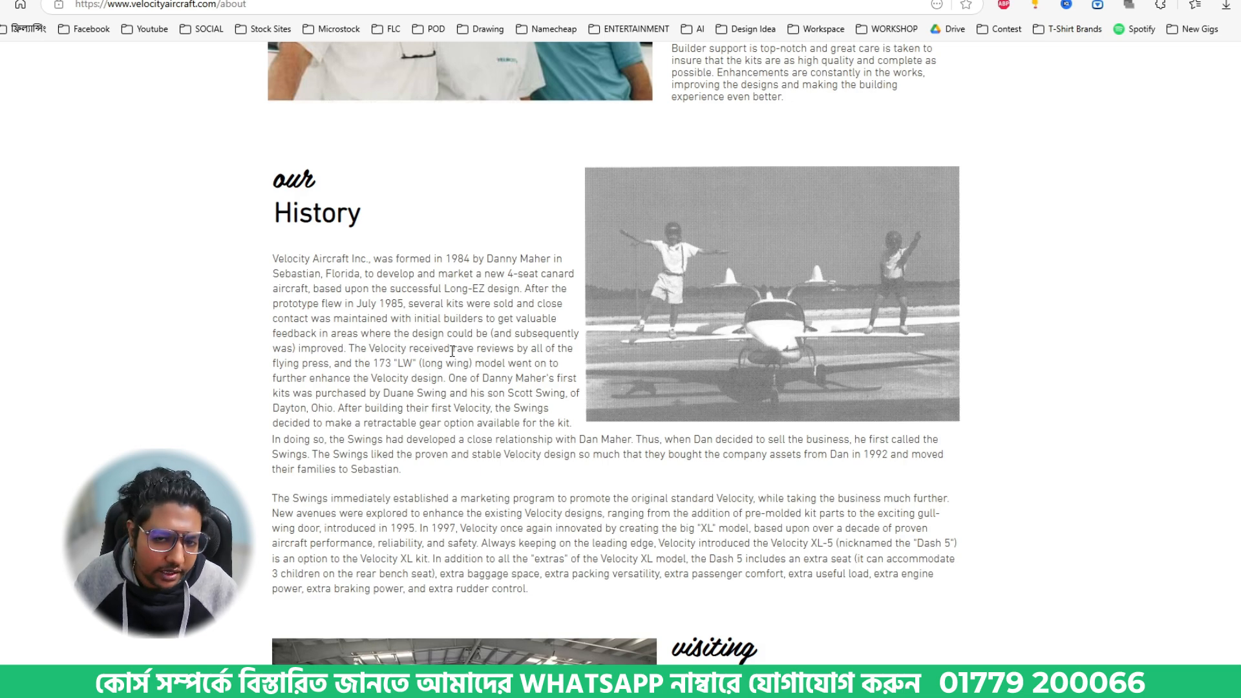
# - Inspect the header logo on the Velocity home page, view its source PNG, and close the page inspection
pyautogui.scroll(5, 478, 366)
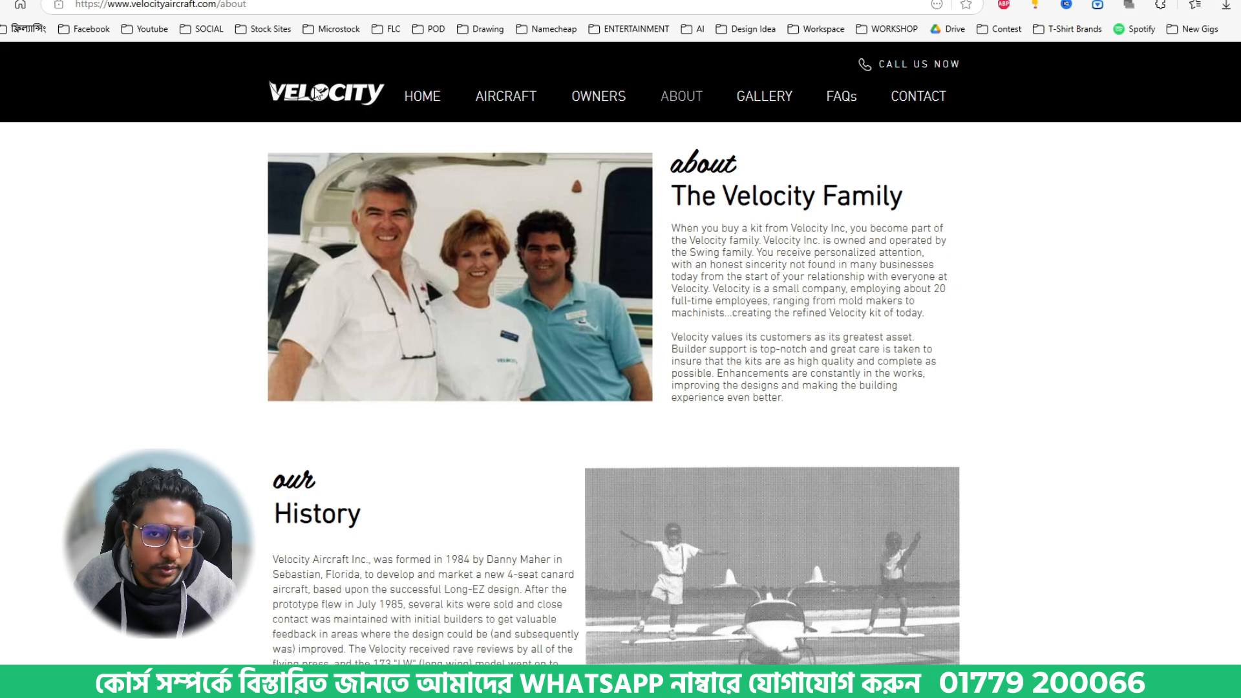
pyautogui.click(317, 94)
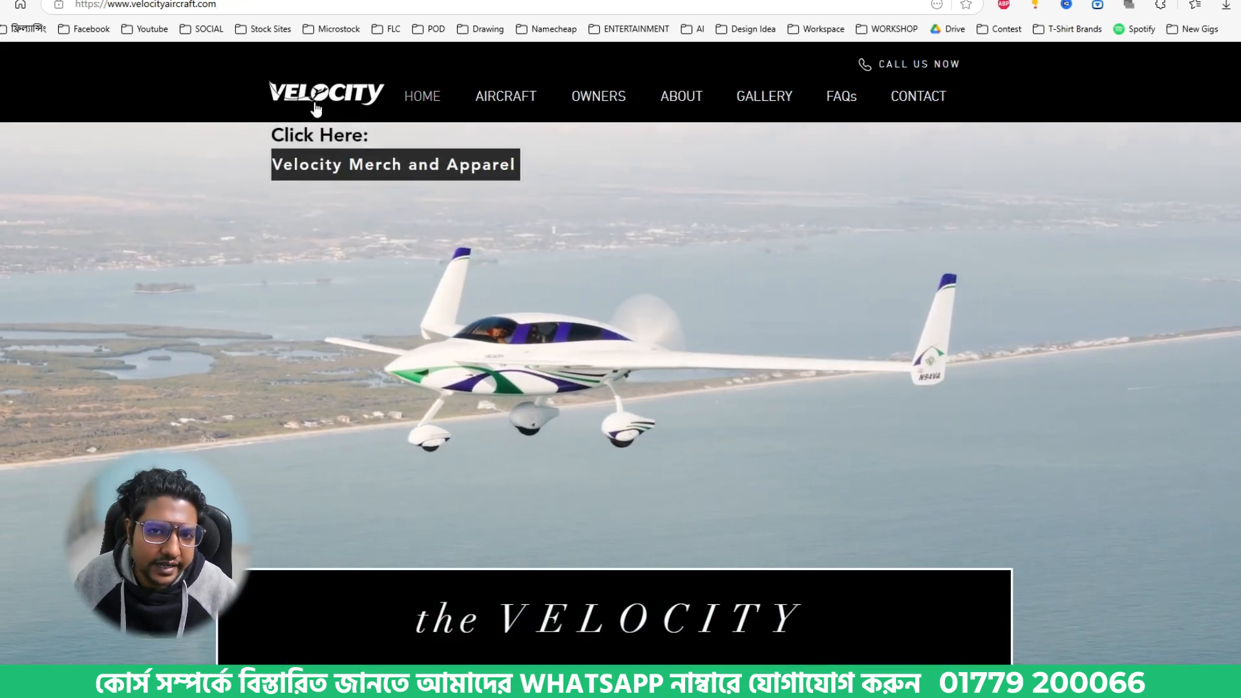
pyautogui.rightClick(316, 98)
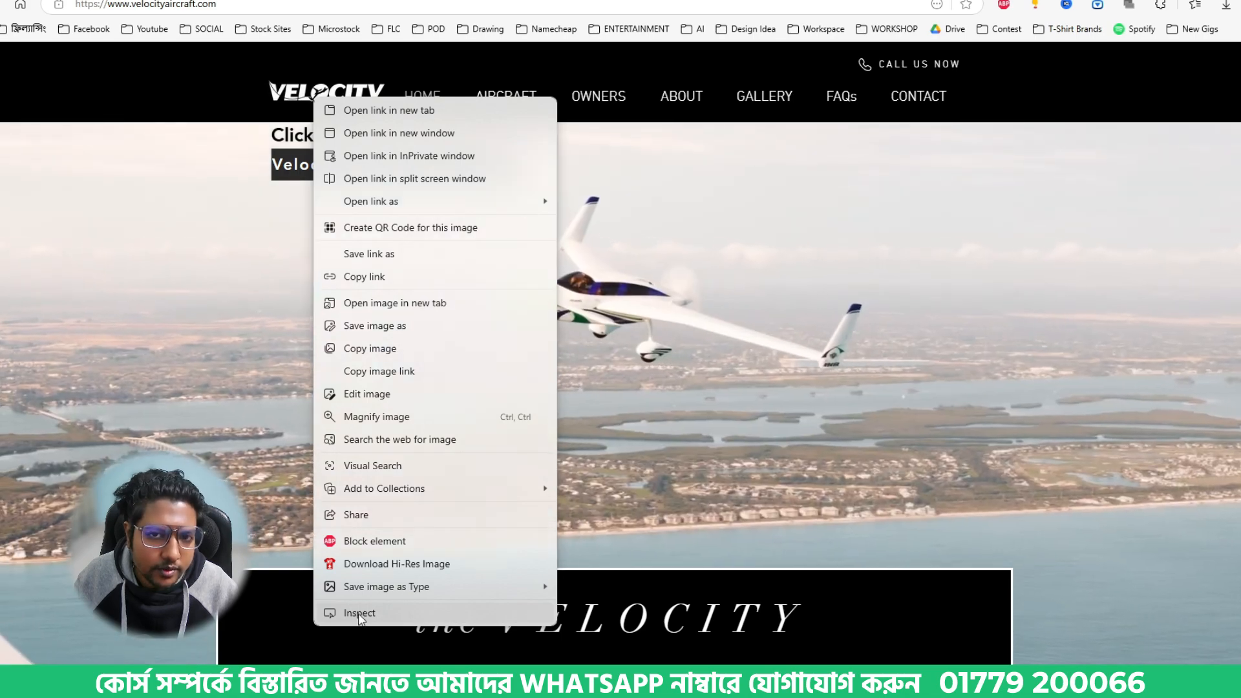
pyautogui.click(207, 353)
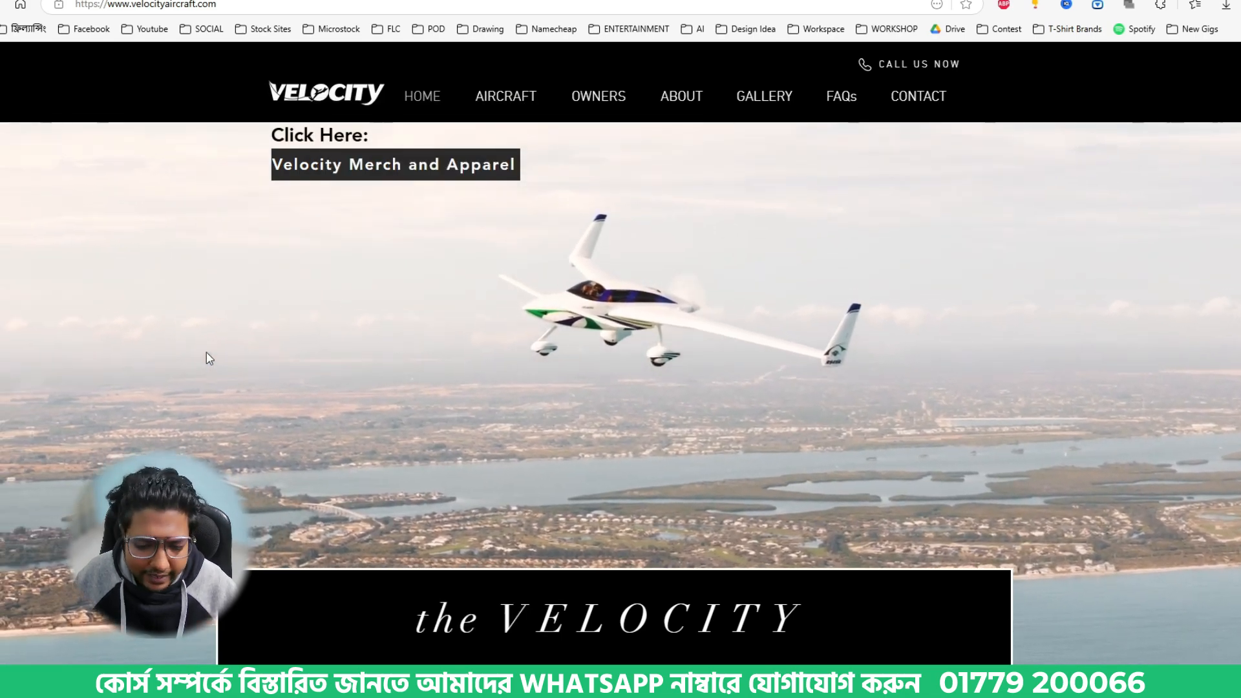
pyautogui.rightClick(331, 96)
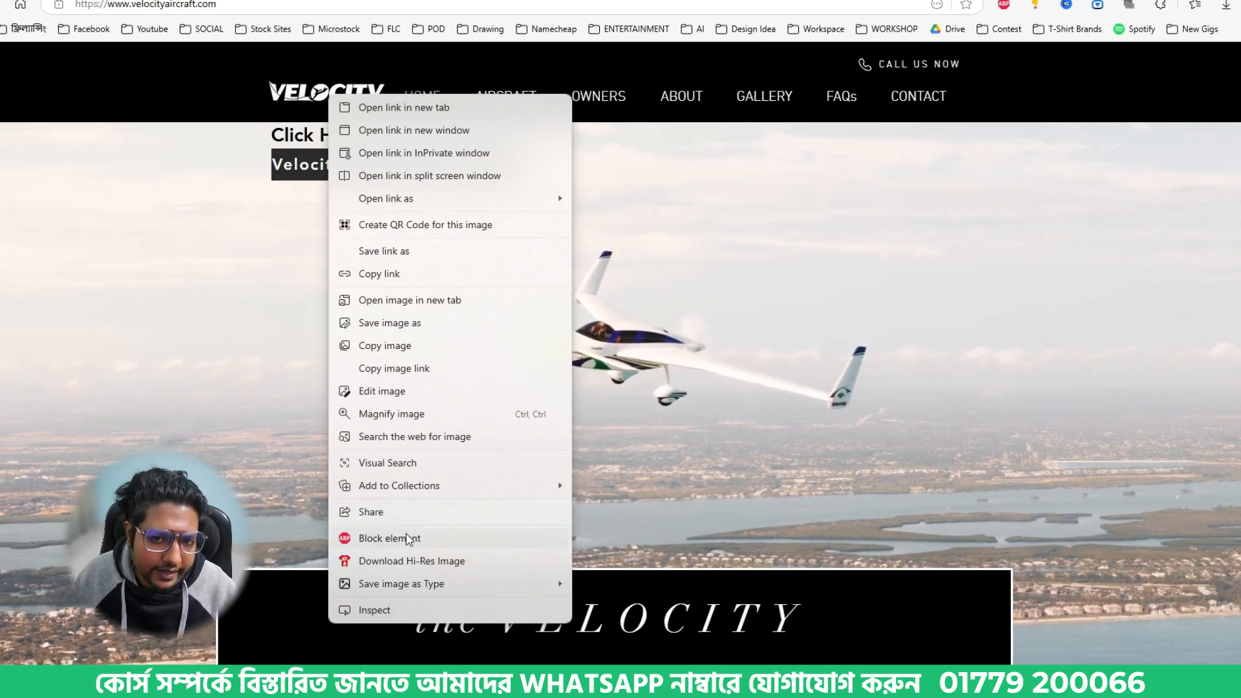
pyautogui.click(362, 607)
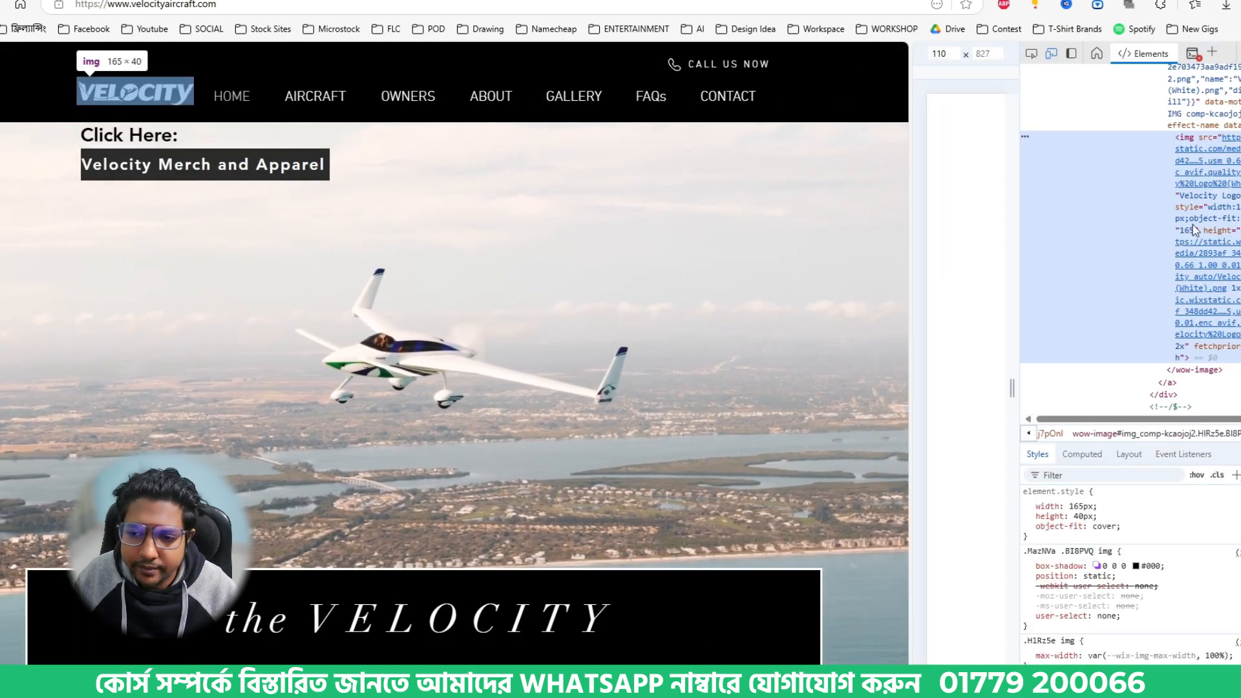
pyautogui.moveTo(1228, 188)
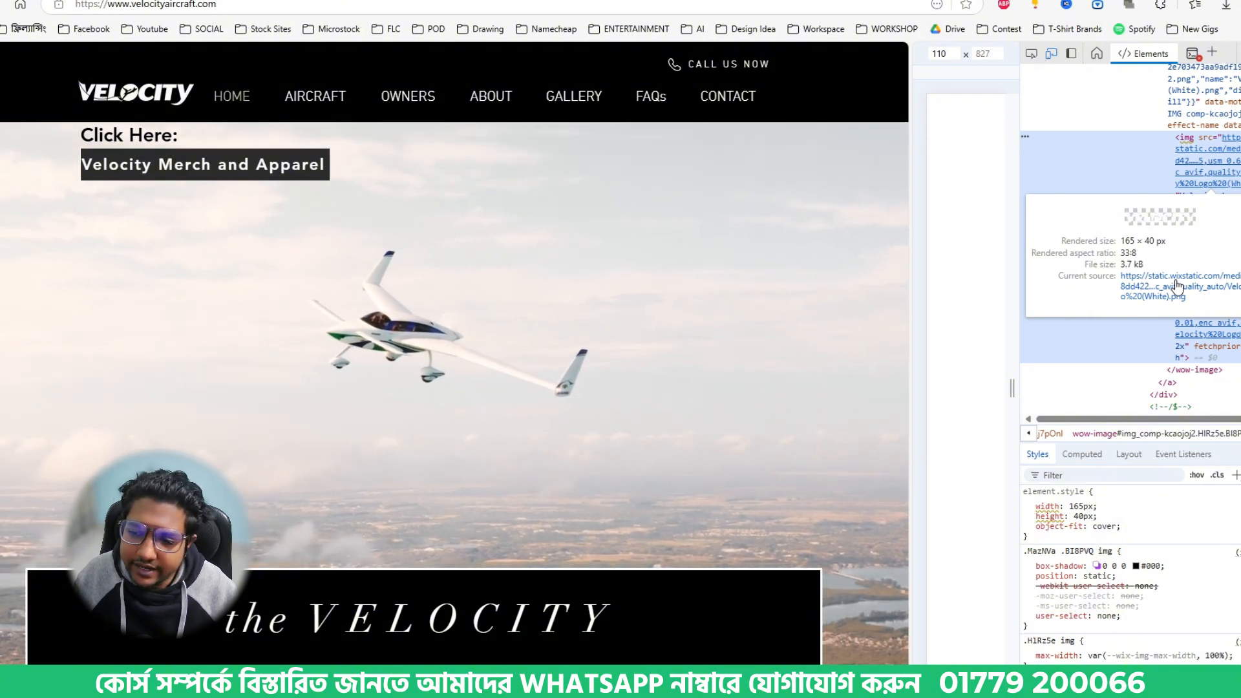
pyautogui.click(1178, 285)
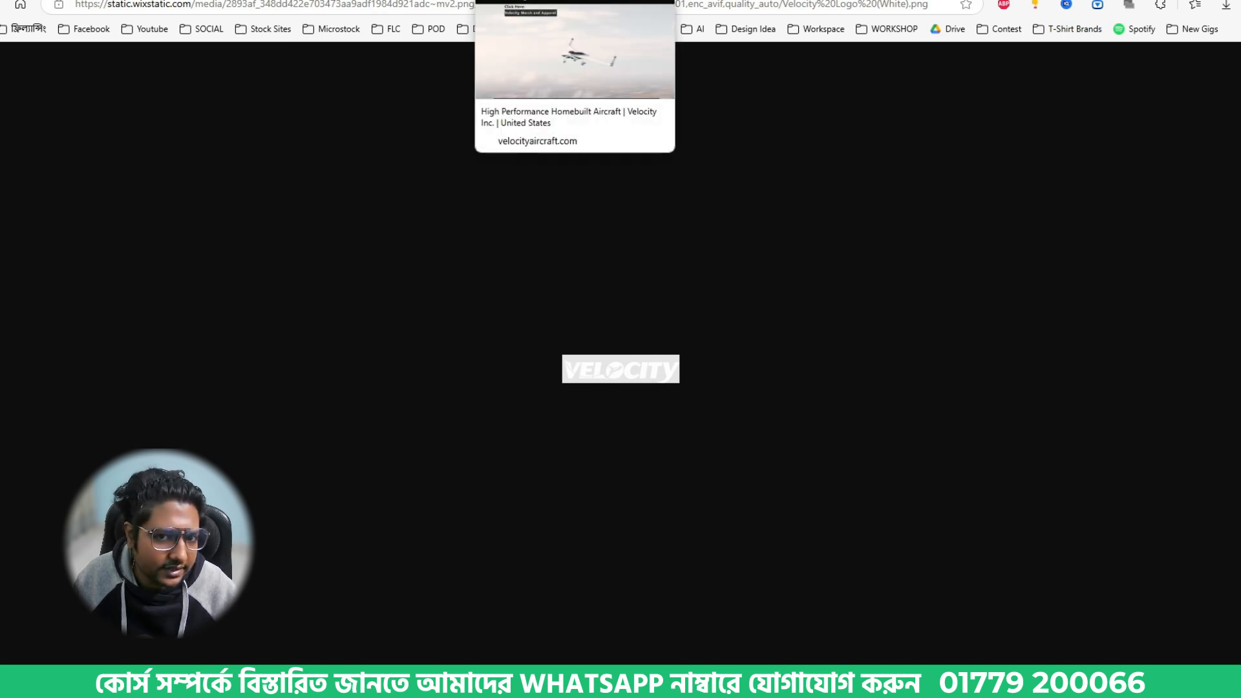
pyautogui.click(550, 1)
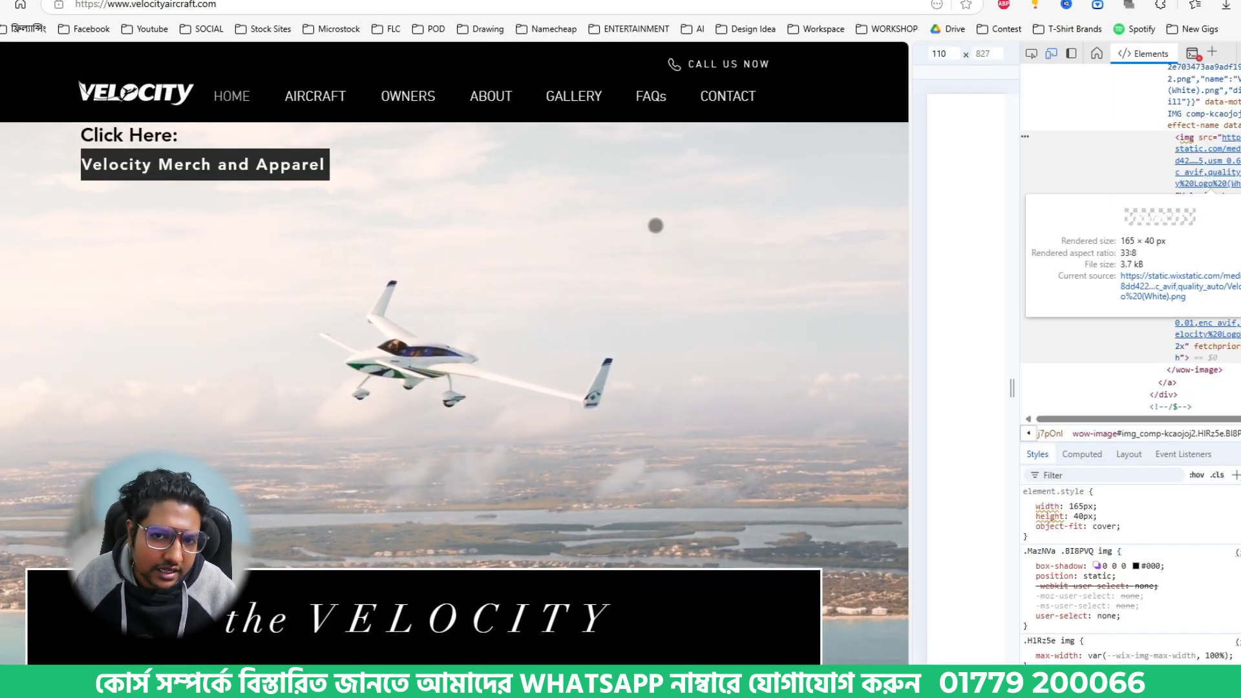
pyautogui.click(1238, 54)
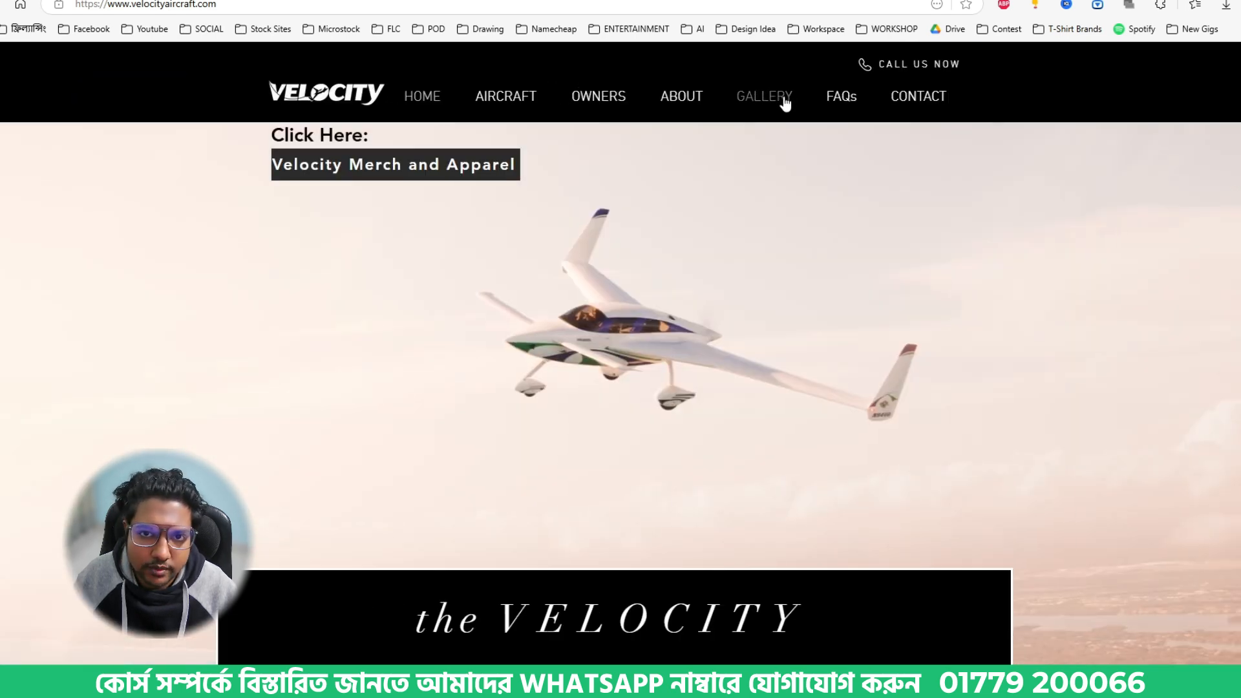
# - Browse the picture collection in the Velocity site's gallery for a suitable airplane reference photo
pyautogui.click(775, 97)
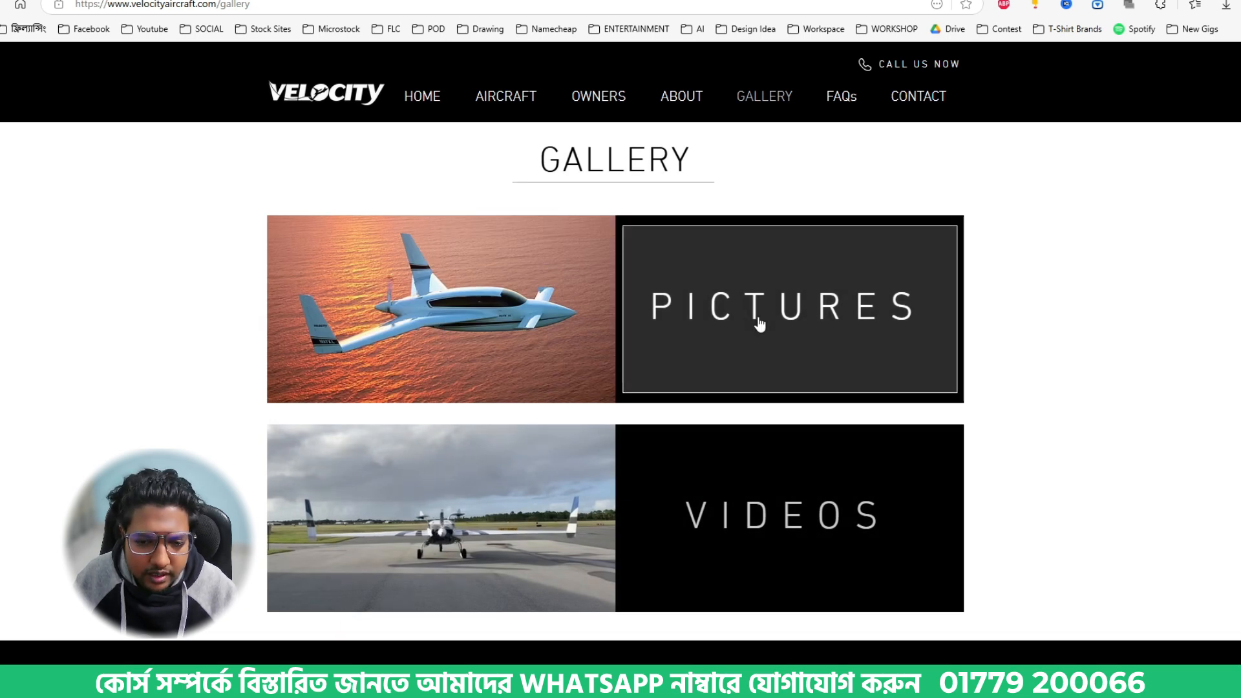
pyautogui.scroll(-1, 506, 349)
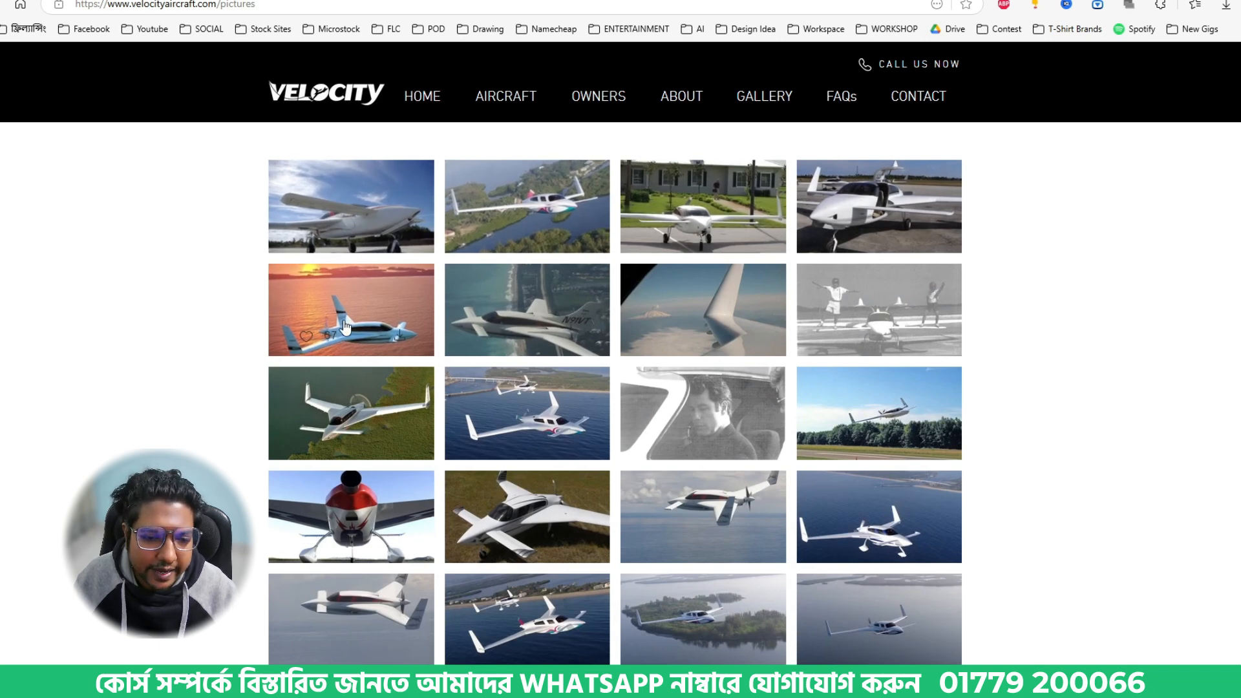
pyautogui.scroll(-1, 433, 323)
pyautogui.scroll(1, 433, 323)
pyautogui.scroll(-3, 434, 324)
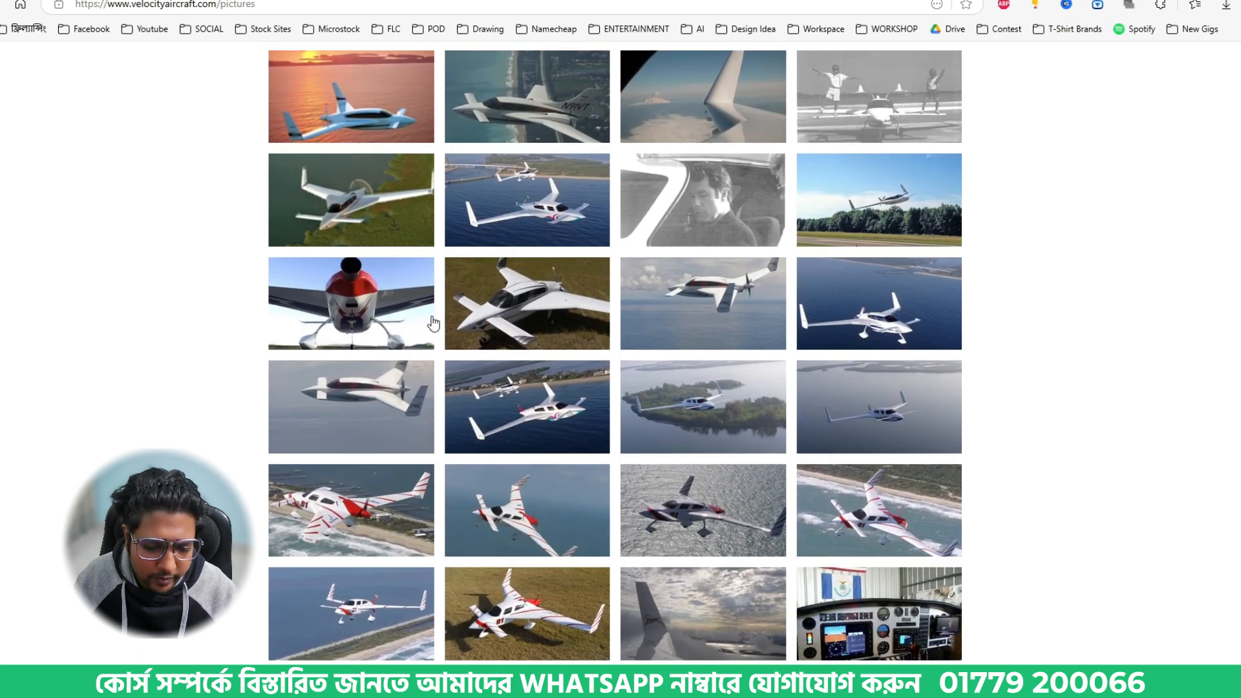
pyautogui.scroll(-5, 433, 323)
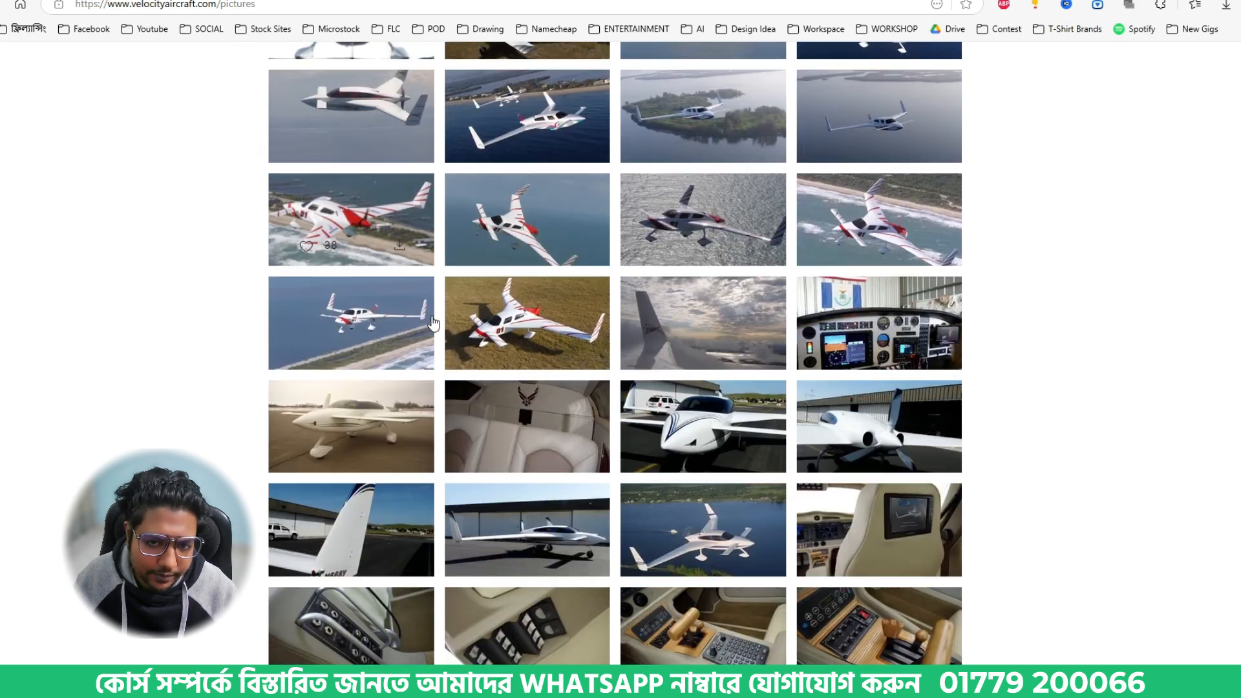
pyautogui.scroll(-6, 573, 305)
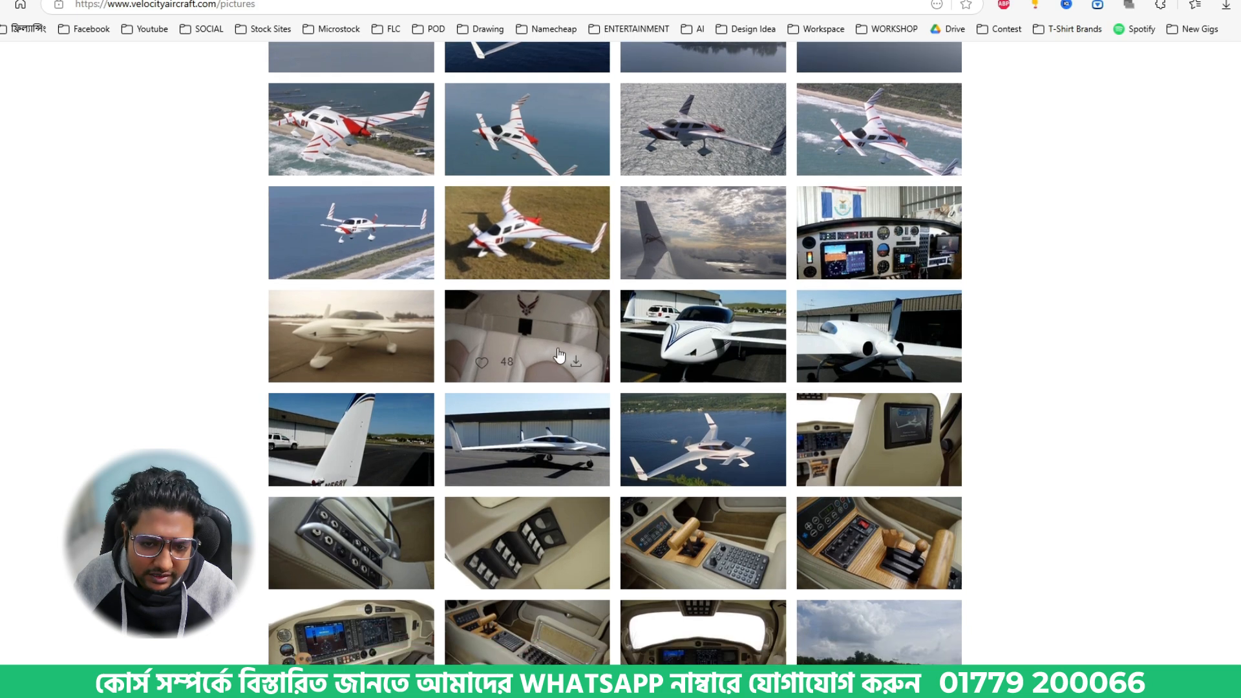
pyautogui.scroll(-5, 559, 355)
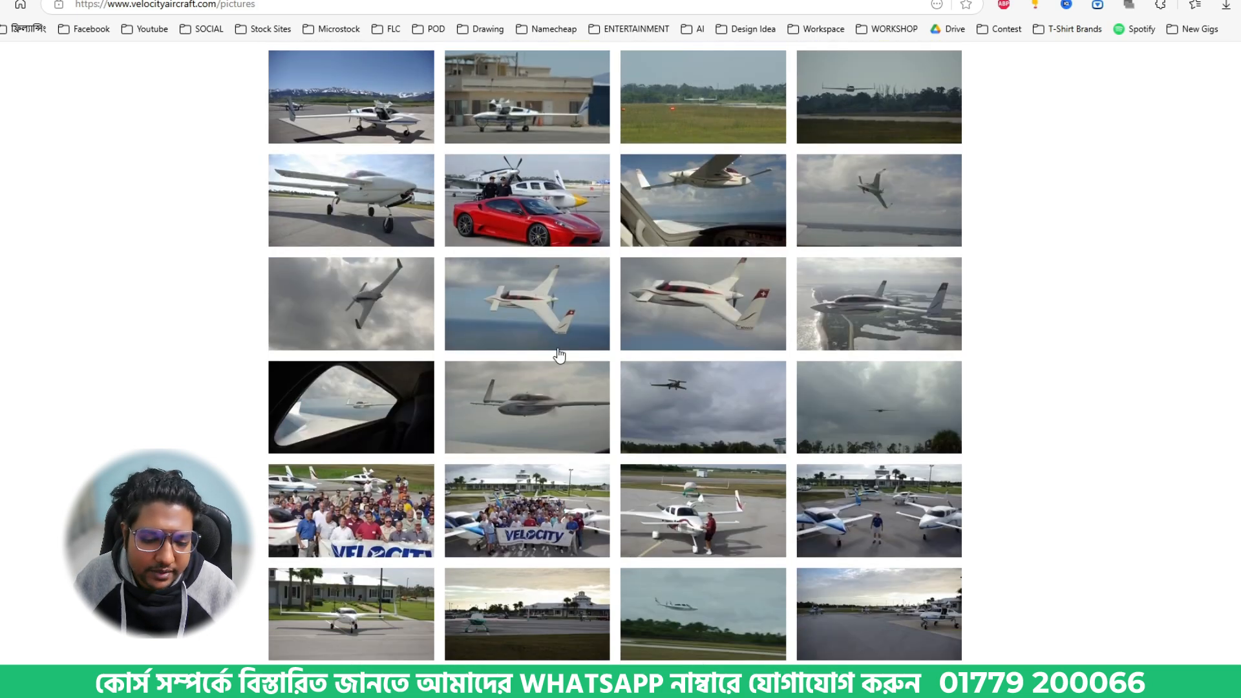
pyautogui.scroll(-8, 559, 355)
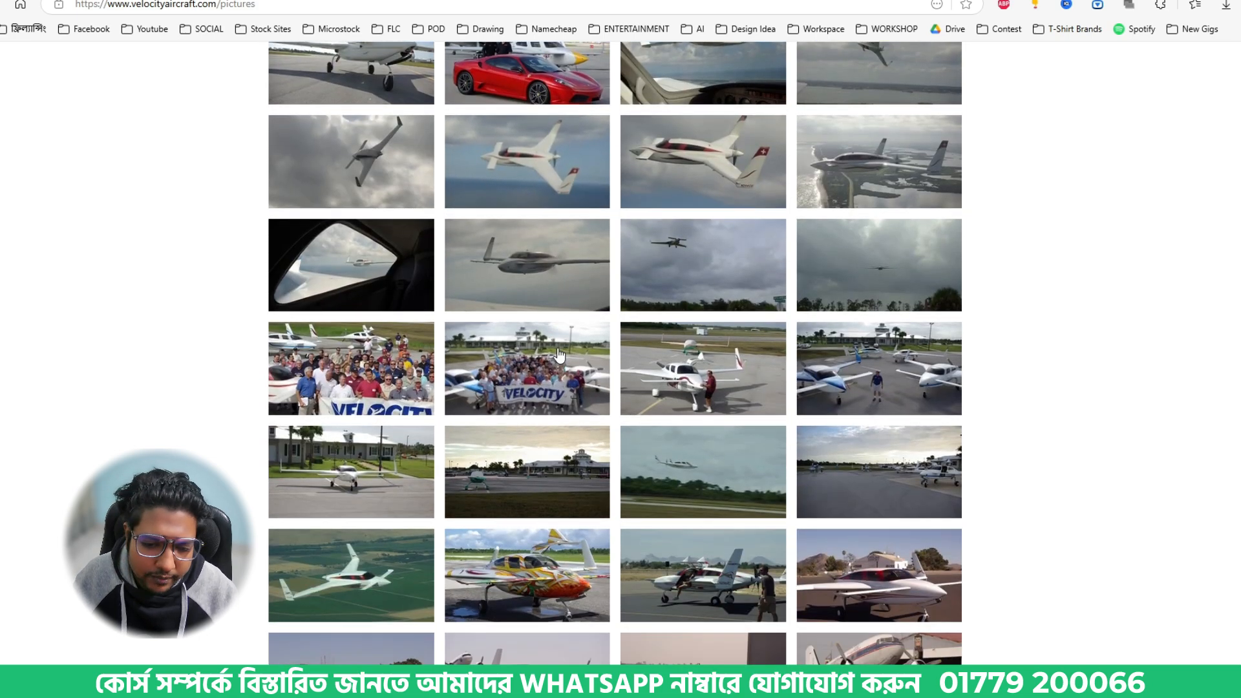
pyautogui.scroll(-5, 559, 355)
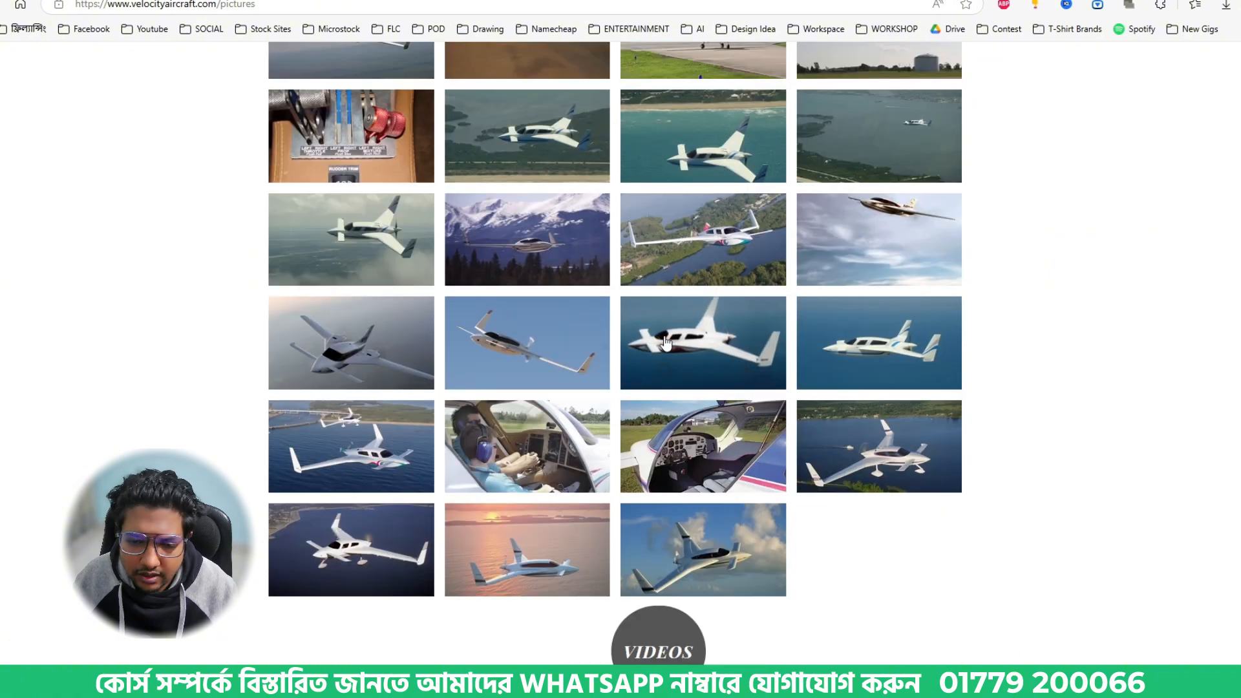
# - Capture the enlarged gallery photo of the white airplane with red and blue swirls and paste it into the Illustrator document
pyautogui.click(560, 354)
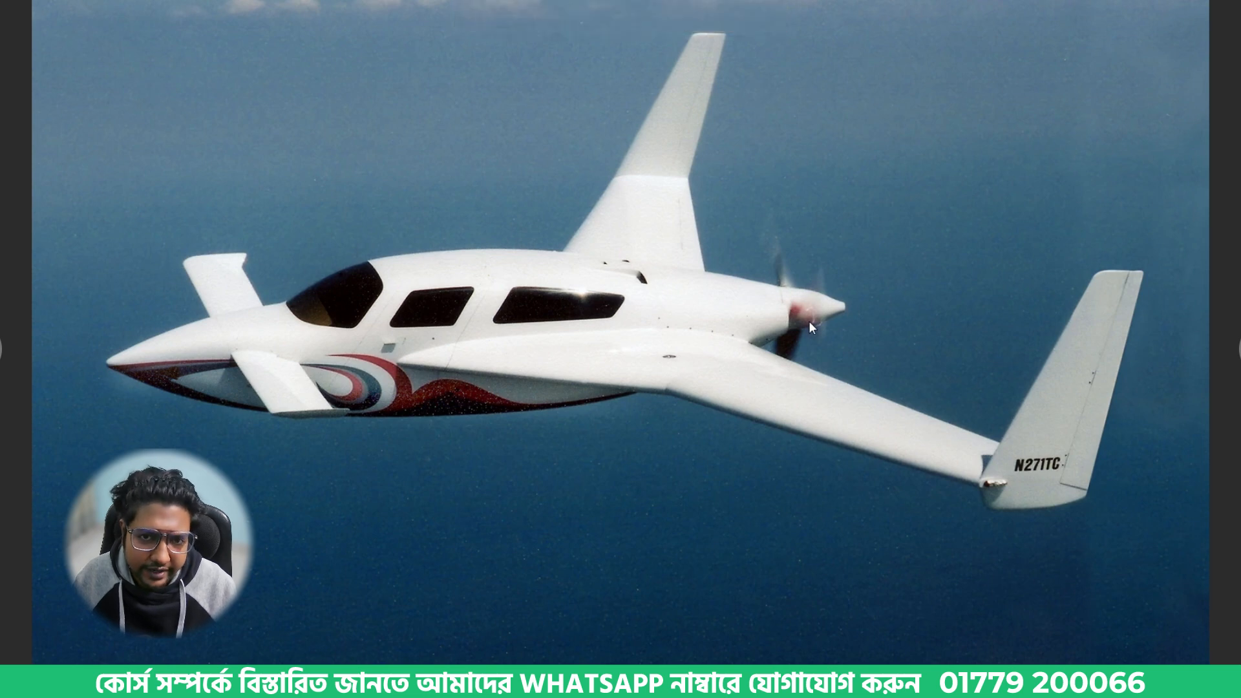
pyautogui.press('Print')
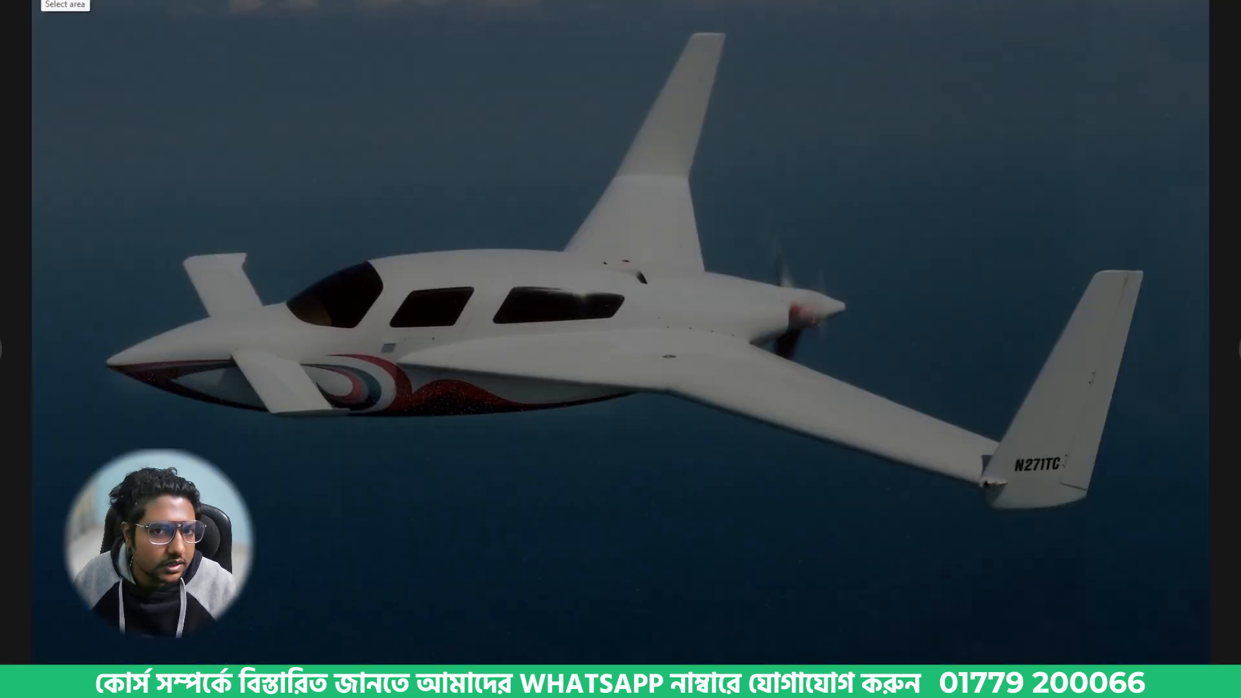
pyautogui.moveTo(41, 1); pyautogui.dragTo(1055, 636)
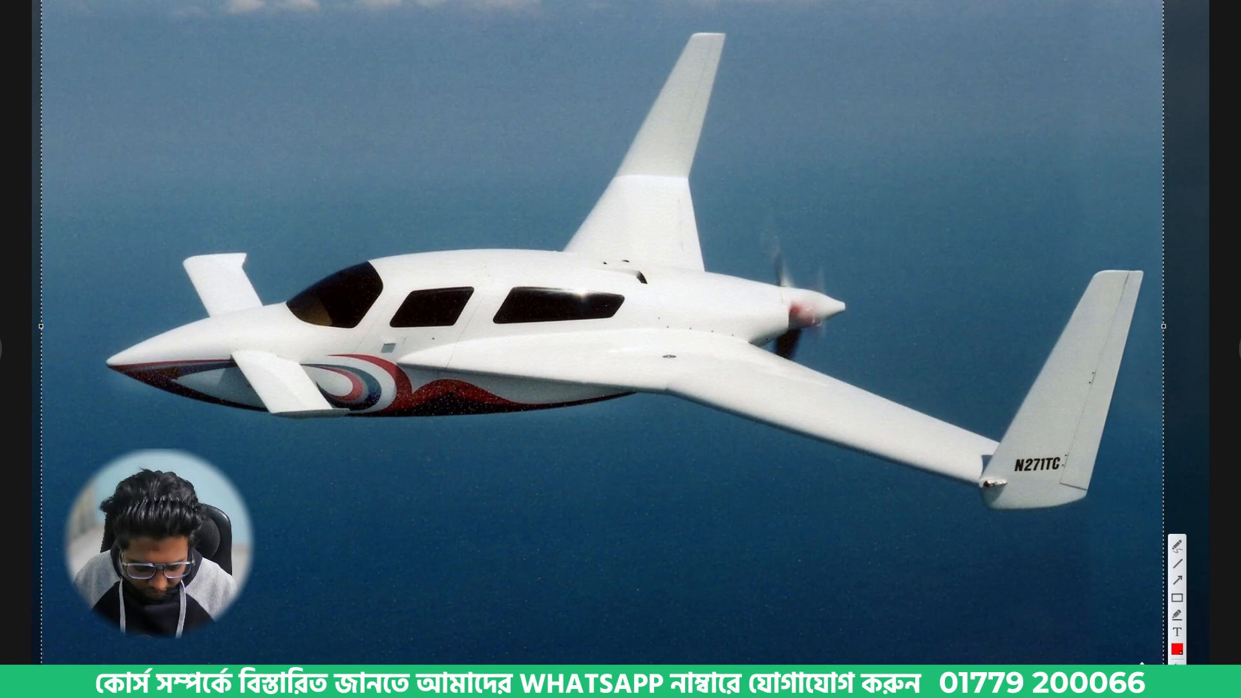
pyautogui.press('Escape')
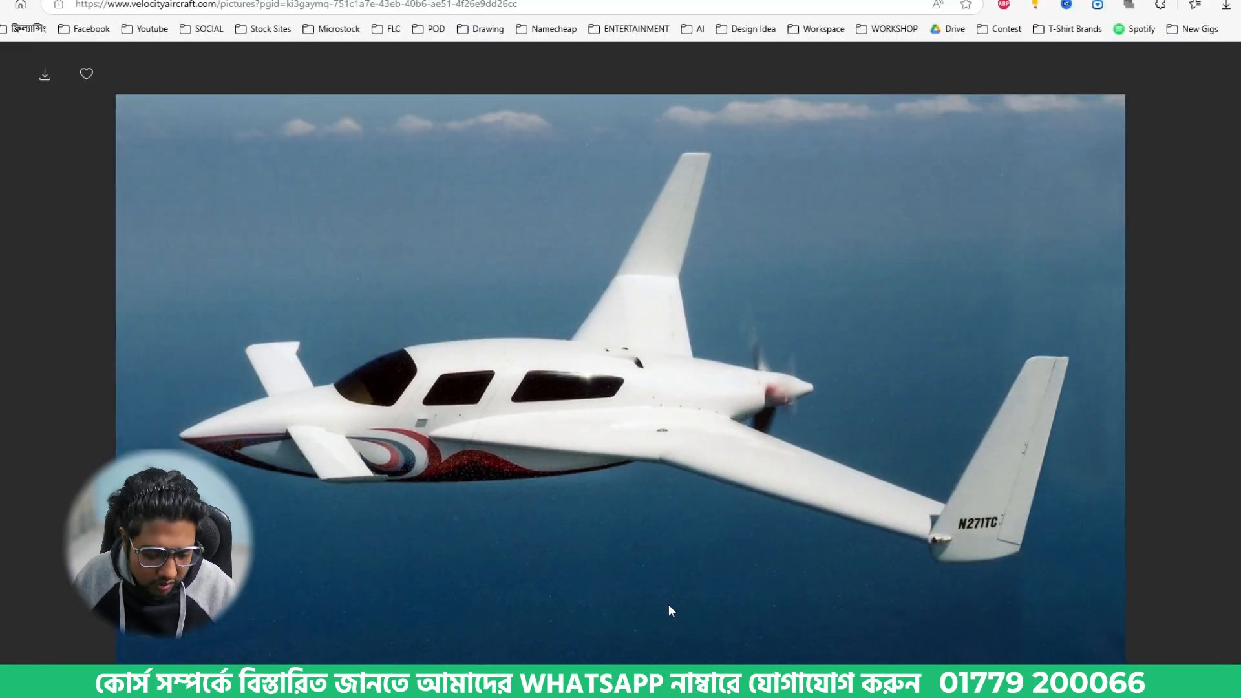
pyautogui.hotkey('alt', 'Tab')
pyautogui.hotkey('ctrl', 'v')
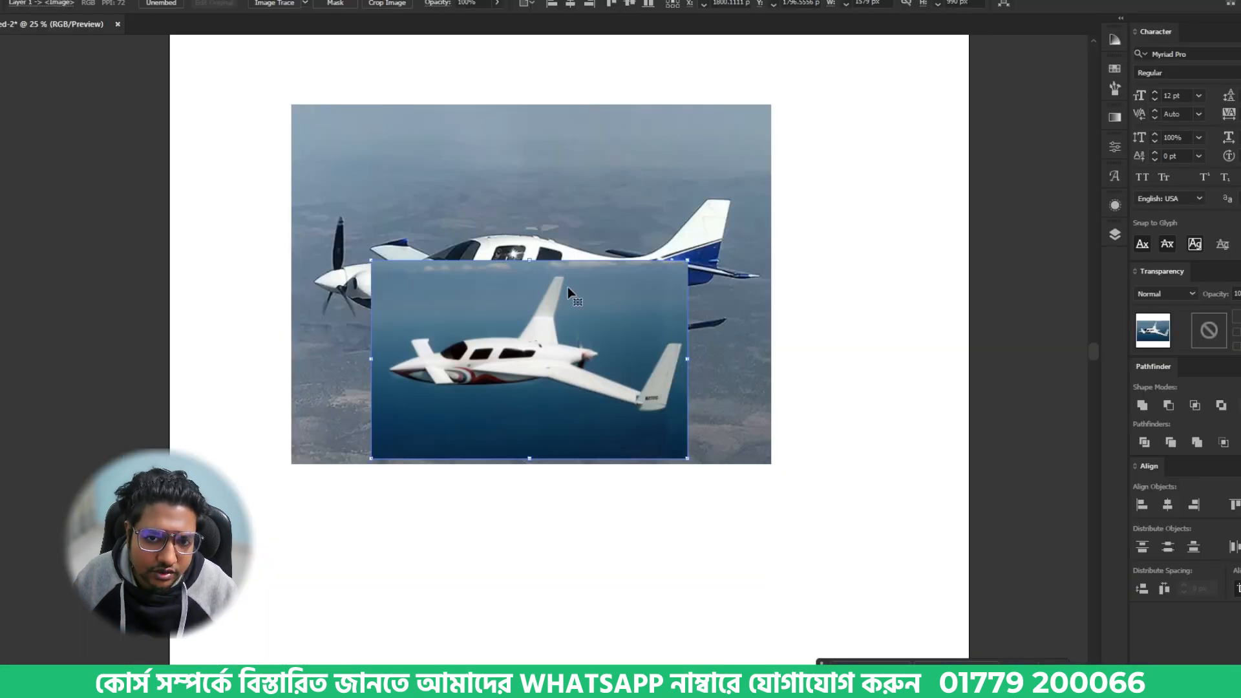
# - Delete the older blue-and-white airplane photo and move the pasted Velocity airplane photo near the artboard's centre
pyautogui.moveTo(569, 287); pyautogui.dragTo(722, 256)
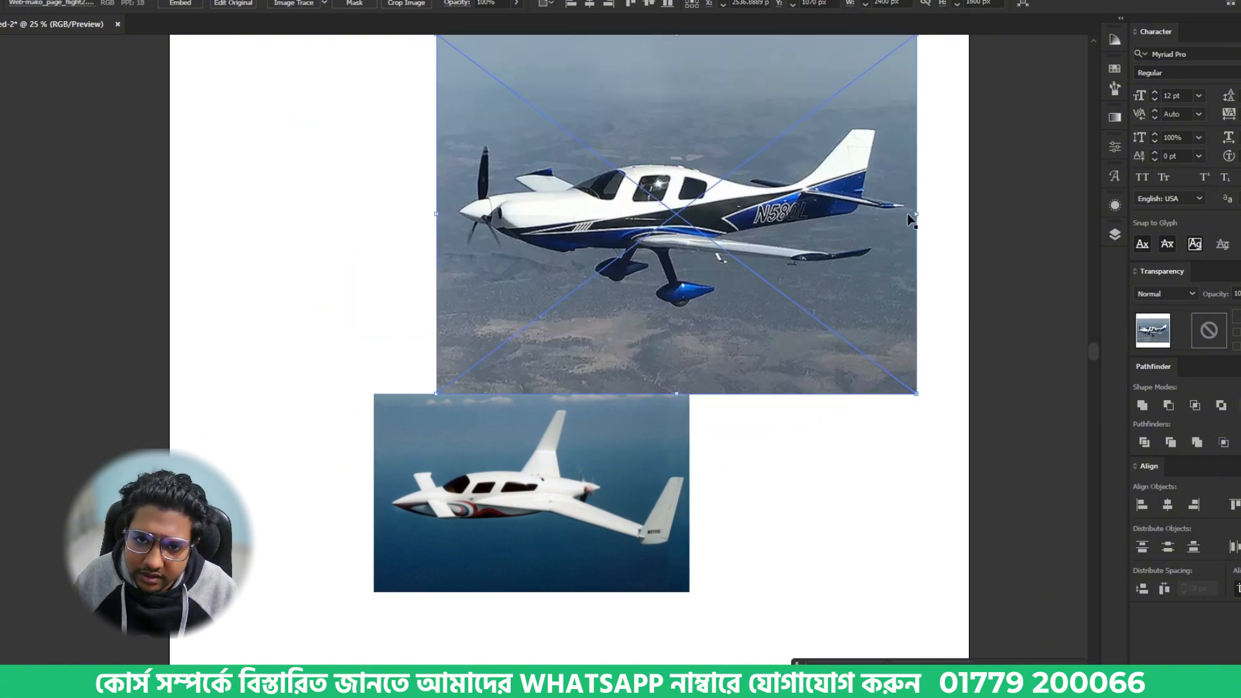
pyautogui.moveTo(914, 215); pyautogui.dragTo(708, 214)
pyautogui.moveTo(543, 214); pyautogui.dragTo(762, 222)
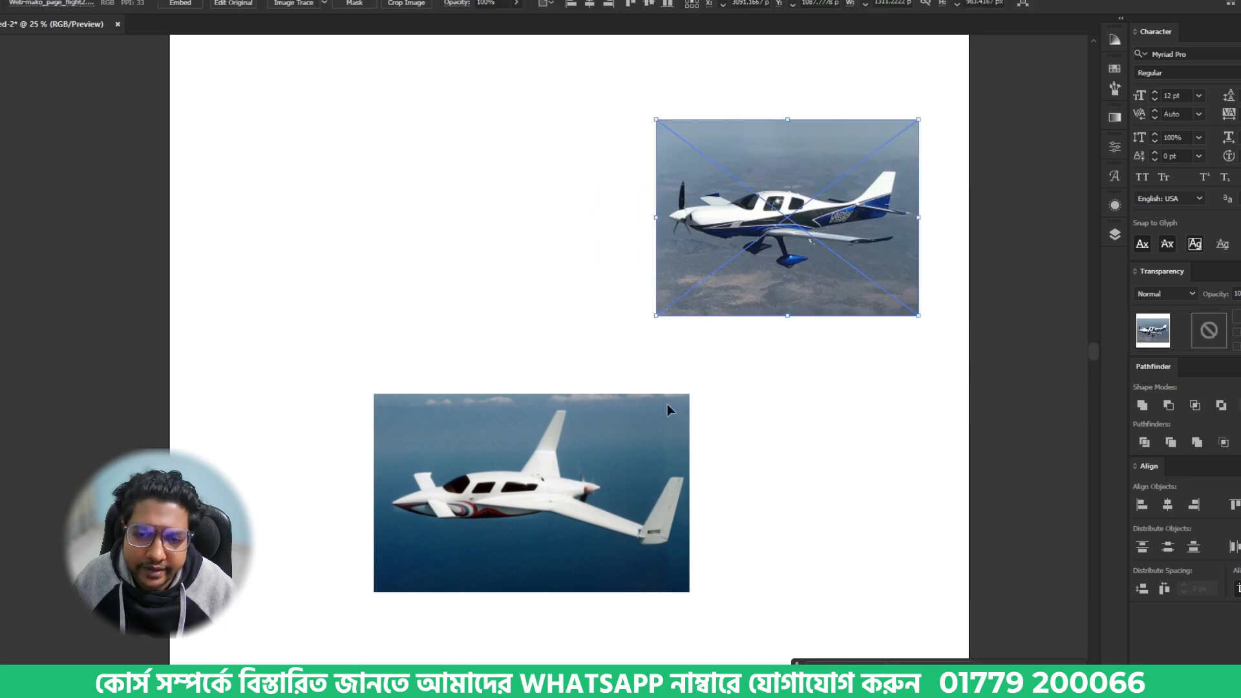
pyautogui.moveTo(521, 512); pyautogui.dragTo(521, 424)
pyautogui.moveTo(699, 286); pyautogui.dragTo(761, 280)
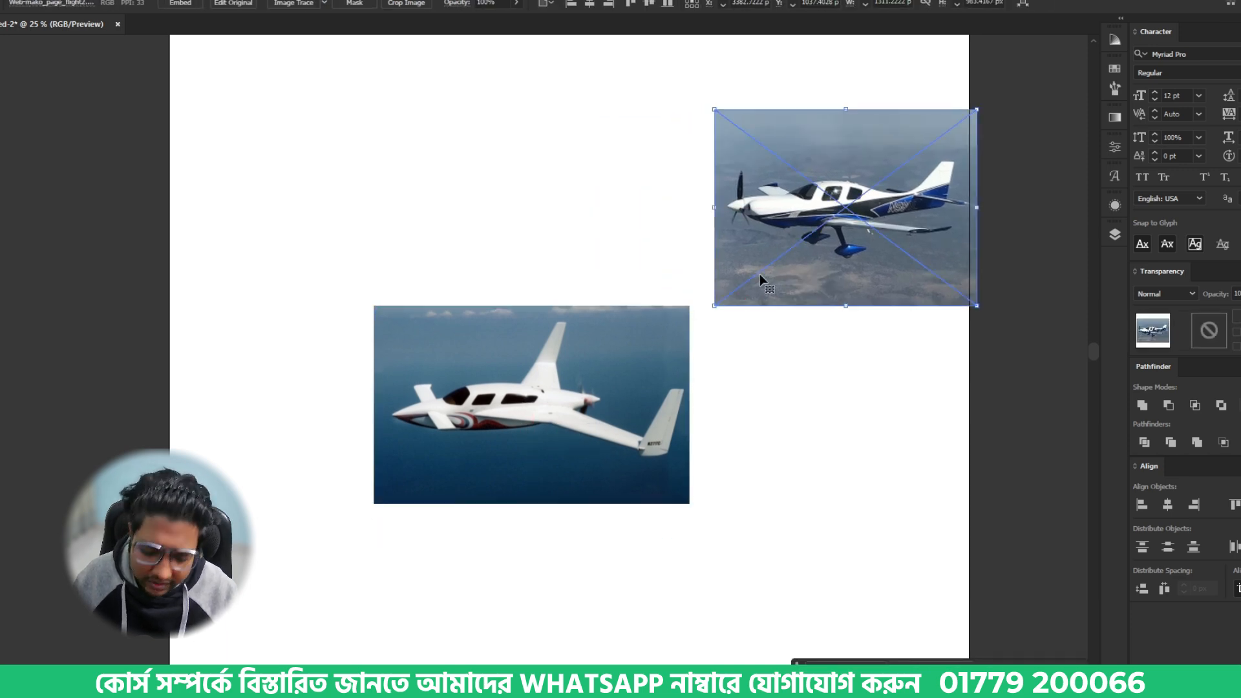
pyautogui.press('Delete')
pyautogui.moveTo(499, 431); pyautogui.dragTo(575, 365)
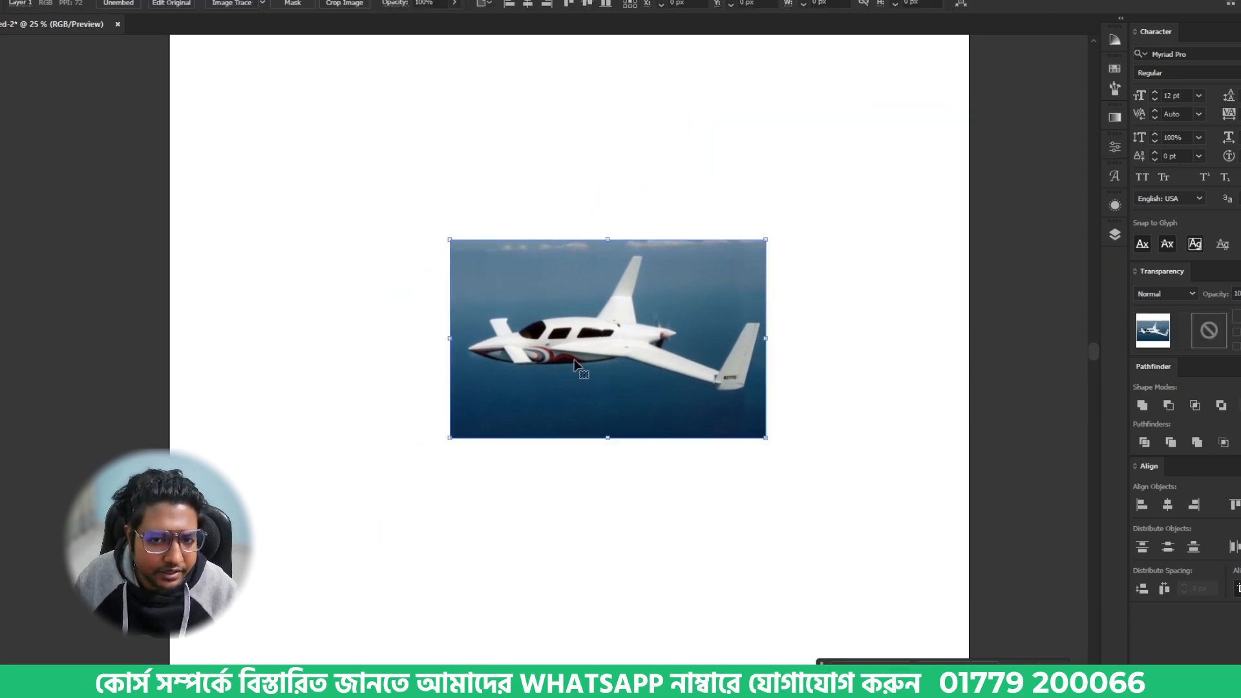
# - Lower the Velocity airplane photo's opacity to 90% and deselect it
pyautogui.scroll(4, 579, 315)
pyautogui.click(425, 3)
pyautogui.write('80')
pyautogui.press('Return')
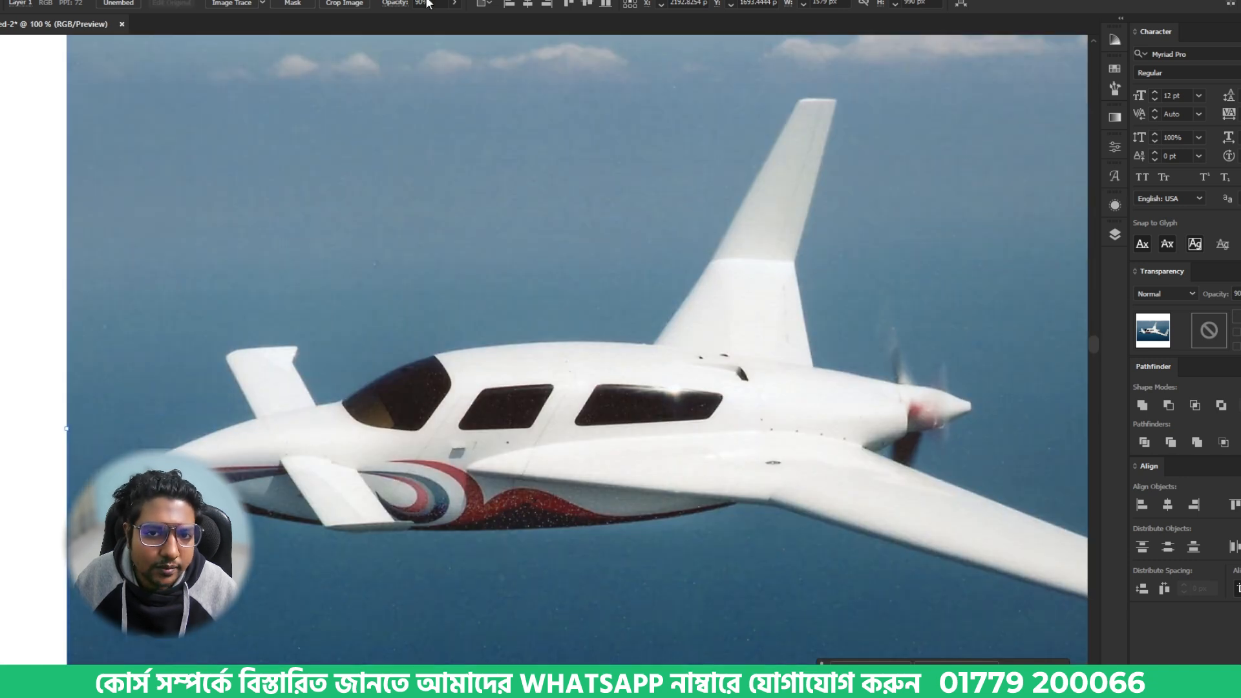
pyautogui.hotkey('ctrl', 'shift', 'a')
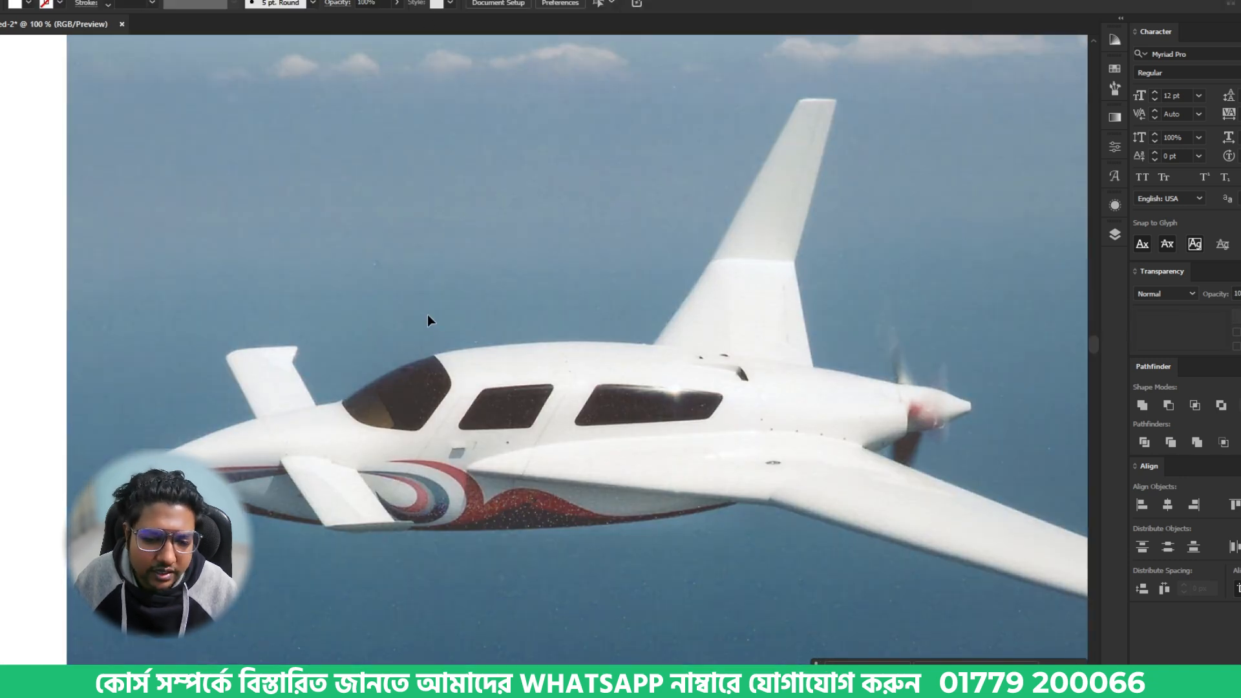
# - Start a Pen tool path at the airplane's nose tip and curve it along the upper nose to the front canard's base
pyautogui.scroll(-1, 428, 315)
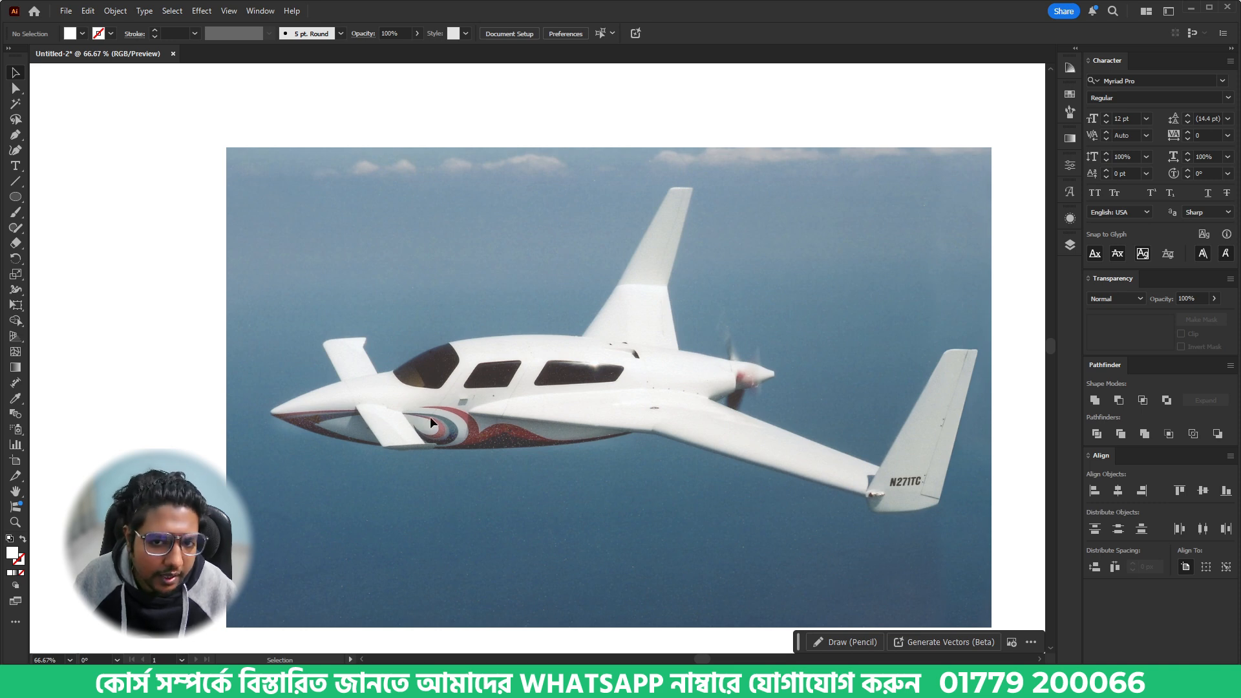
pyautogui.scroll(2, 359, 400)
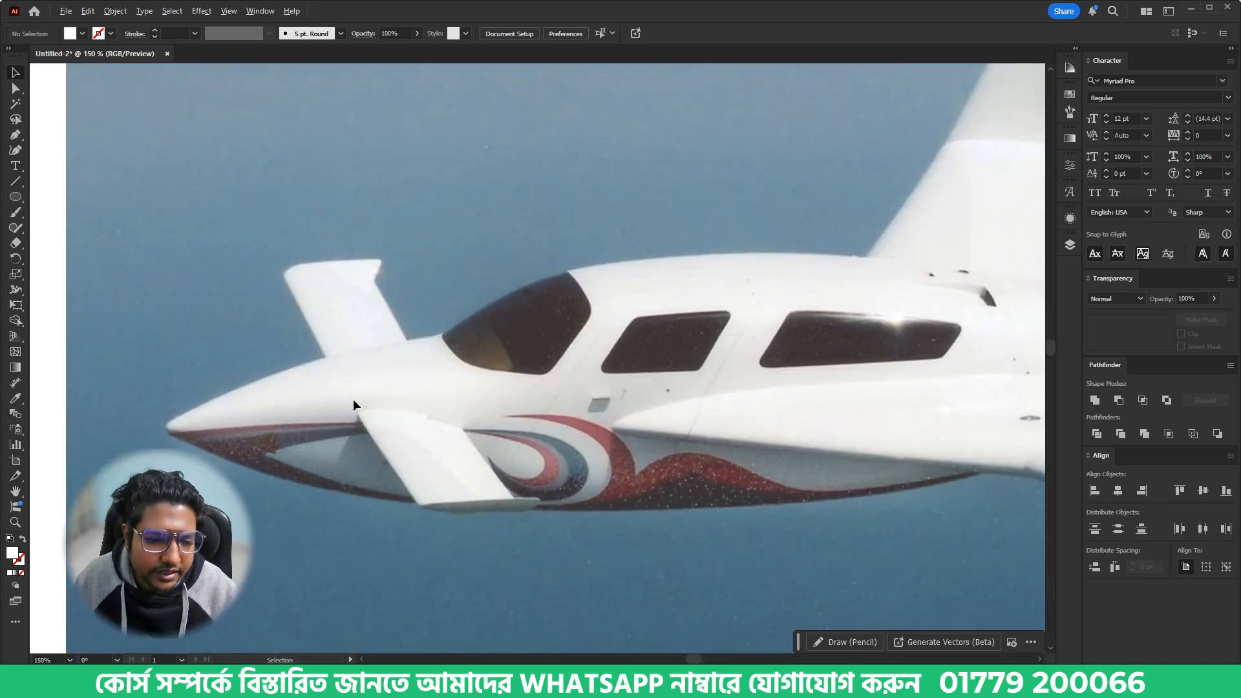
pyautogui.click(16, 137)
pyautogui.scroll(2, 217, 451)
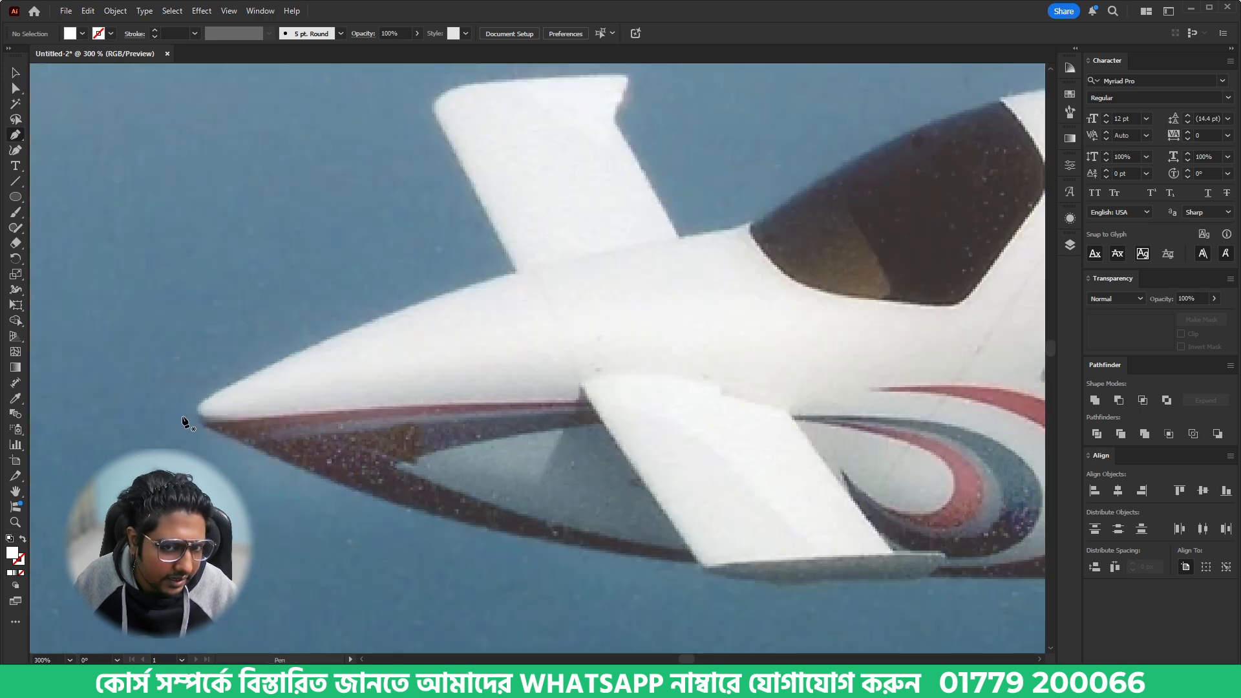
pyautogui.click(183, 417)
pyautogui.moveTo(517, 272); pyautogui.dragTo(653, 245)
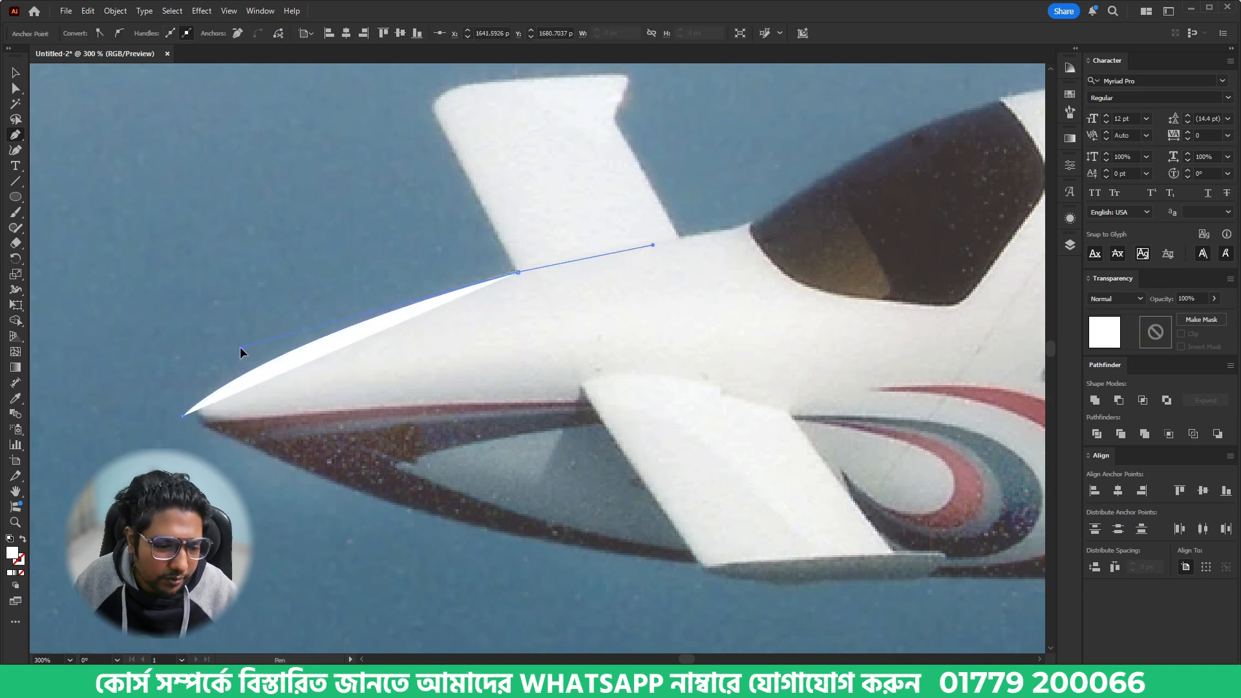
# - Swap the path's fill and stroke so it has no fill, and give it a red 4 pt stroke
pyautogui.hotkey('shift', 'x')
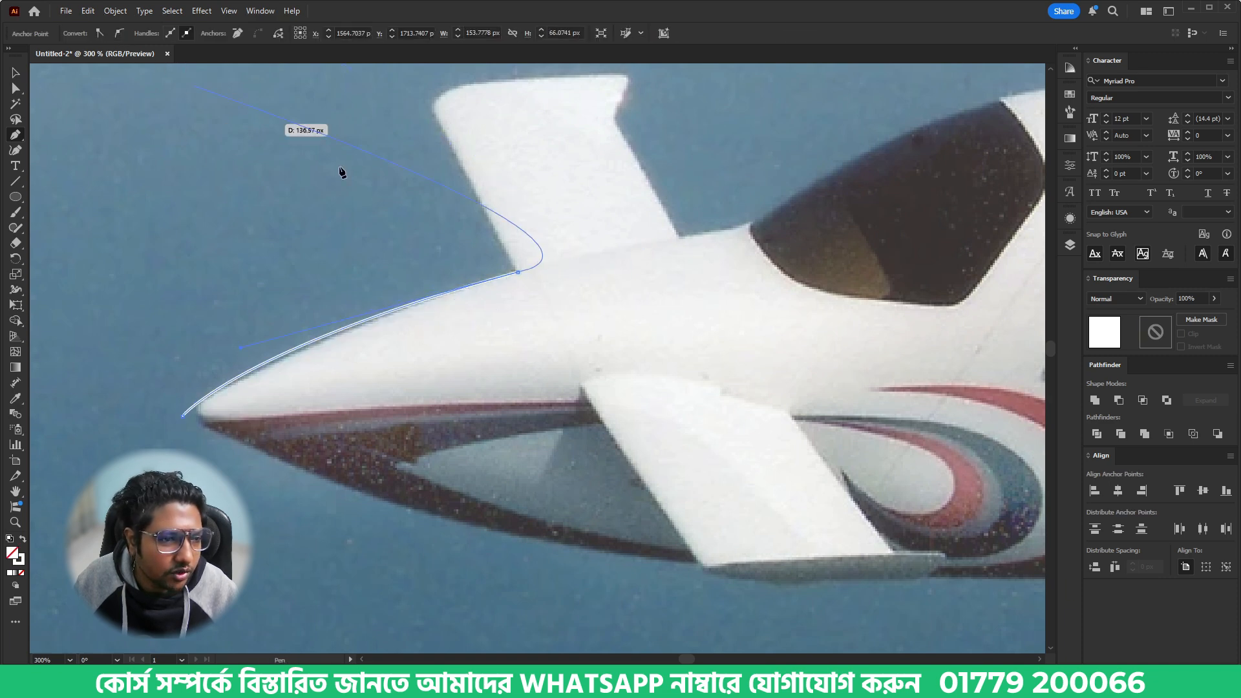
pyautogui.click(1070, 166)
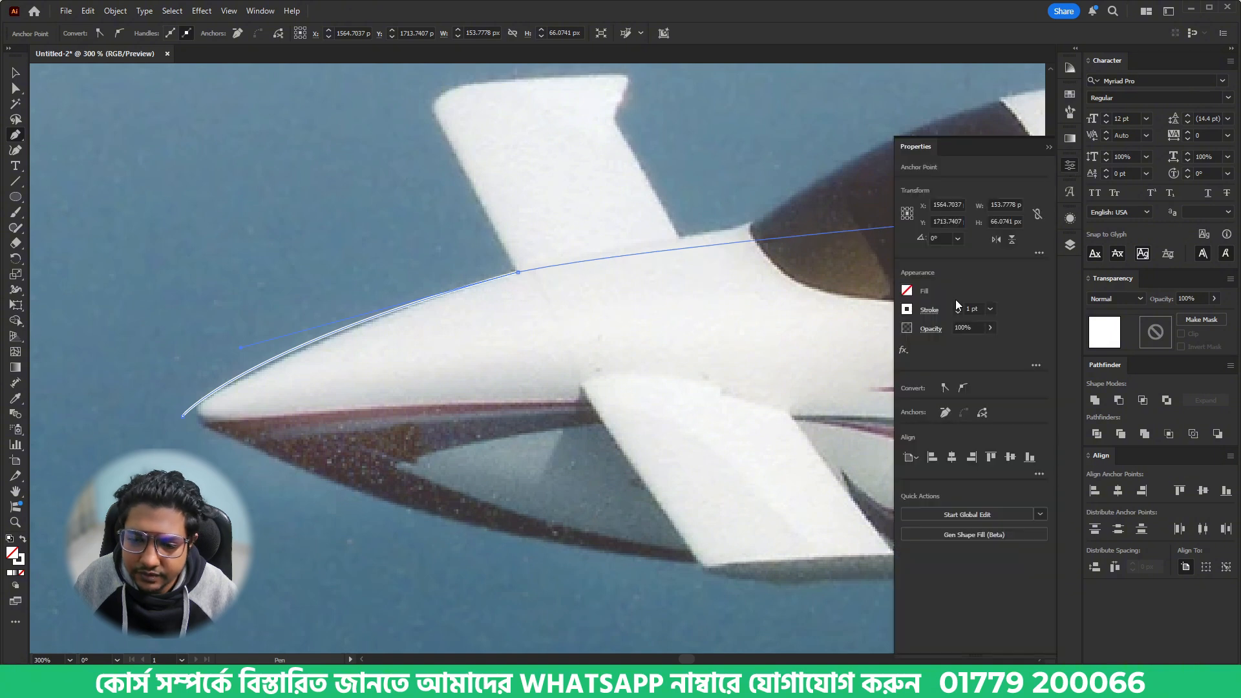
pyautogui.click(908, 310)
pyautogui.click(794, 356)
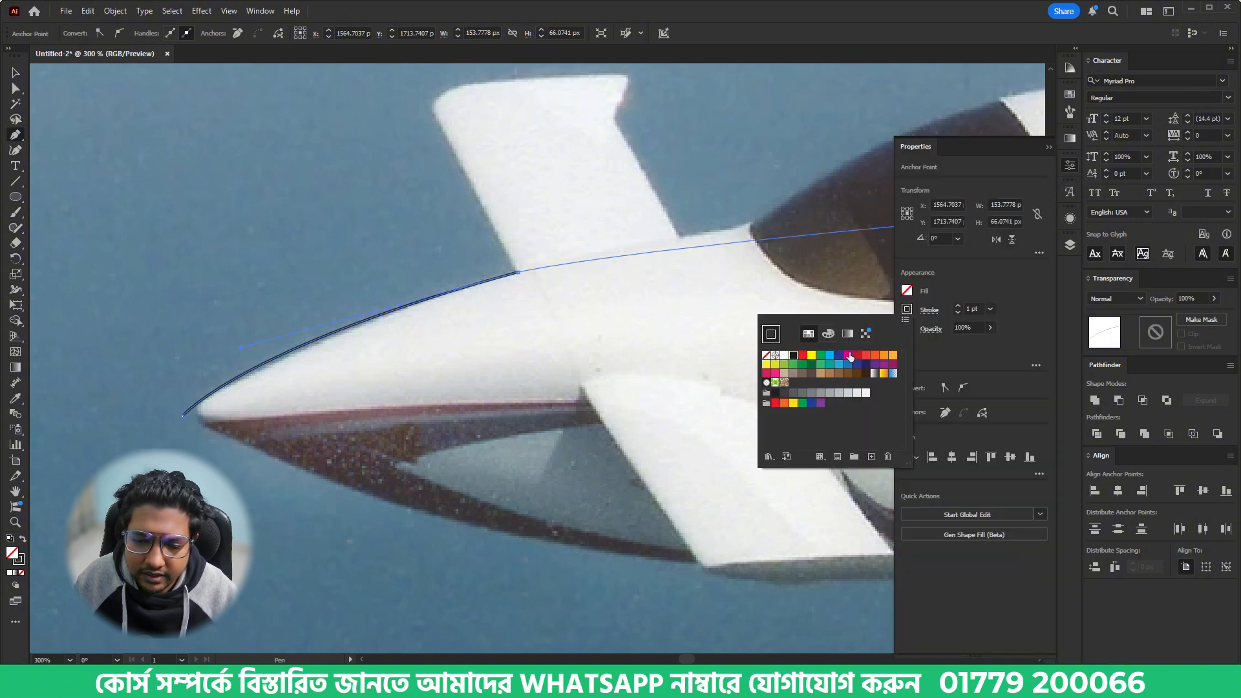
pyautogui.click(857, 355)
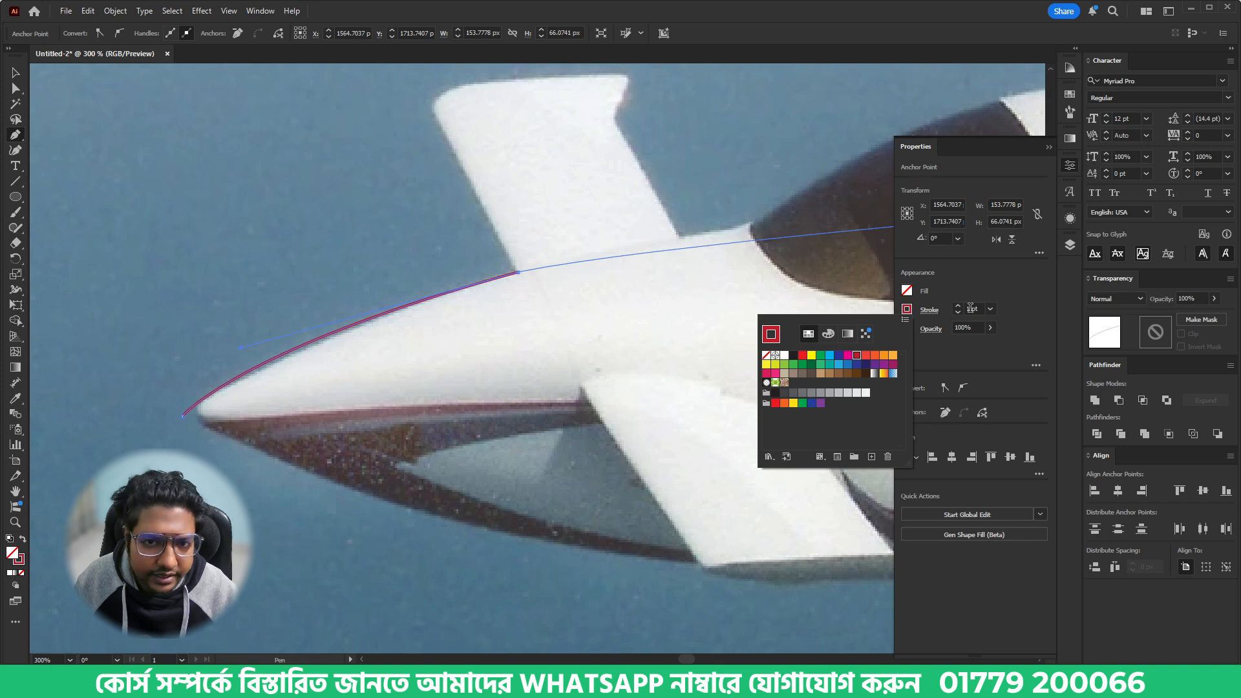
pyautogui.click(970, 309)
pyautogui.scroll(3, 970, 308)
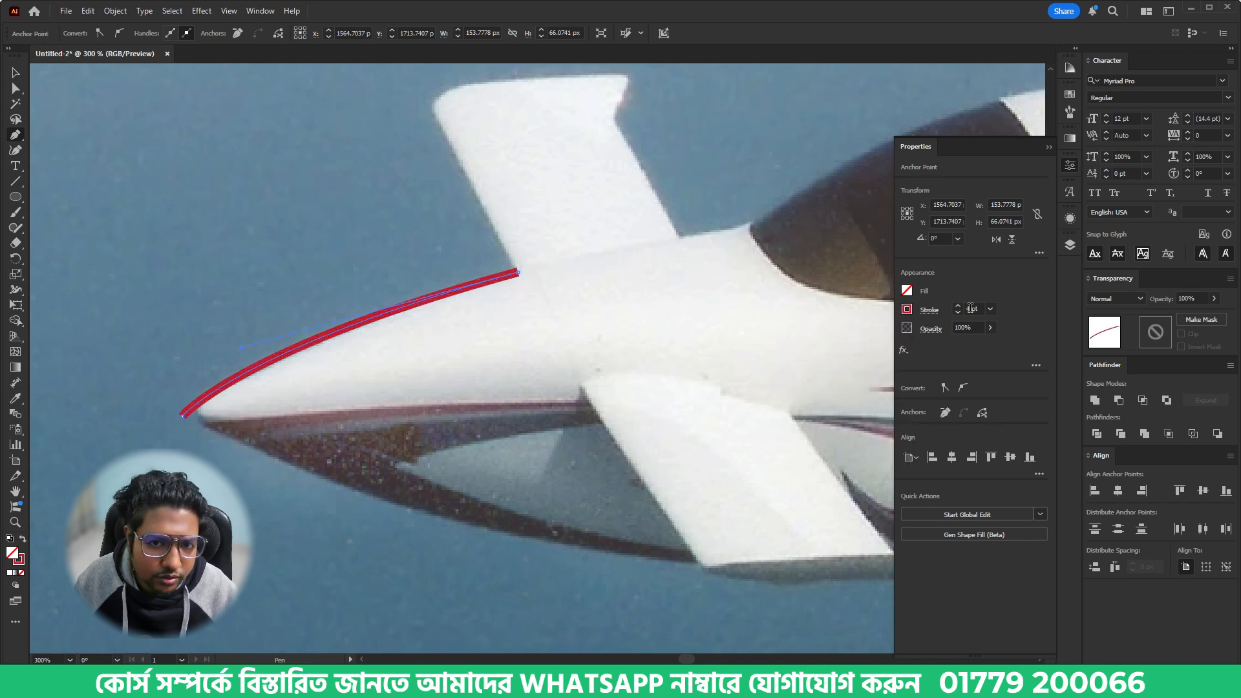
pyautogui.click(1071, 166)
# - Continue the path around the far front canard, following its rounded tip, notched corner and rear edge down to the fuselage
pyautogui.moveTo(503, 224); pyautogui.dragTo(558, 419)
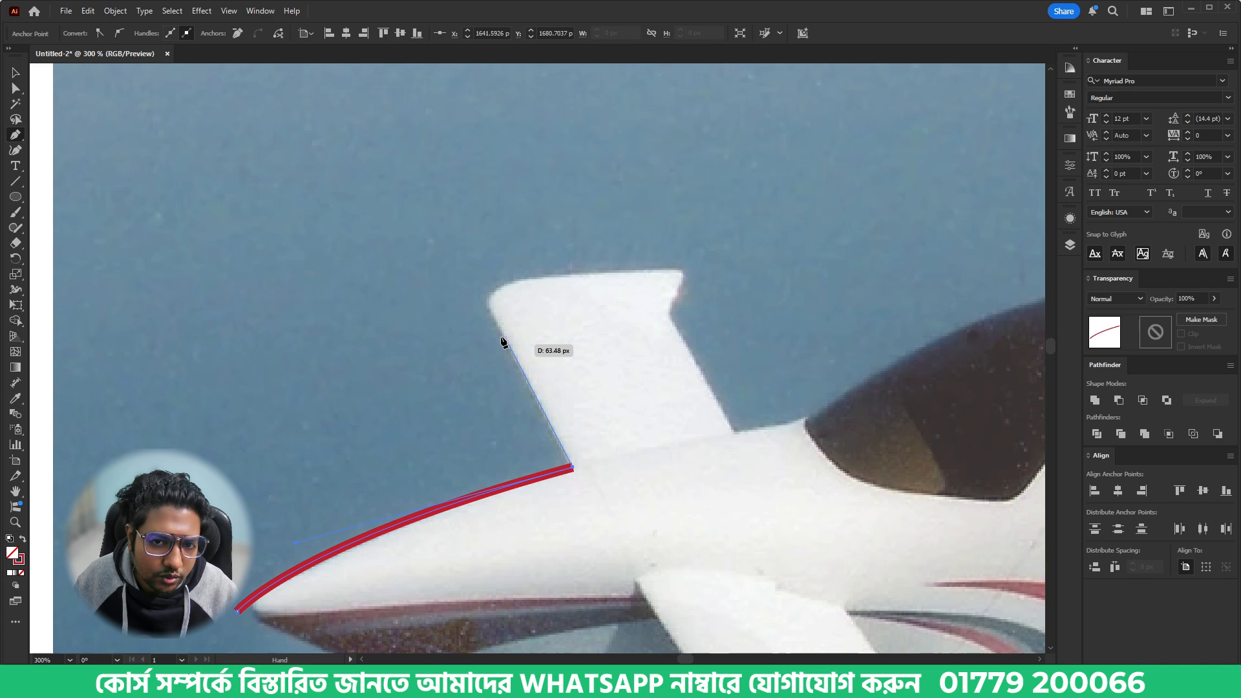
pyautogui.click(488, 306)
pyautogui.moveTo(513, 281); pyautogui.dragTo(545, 276)
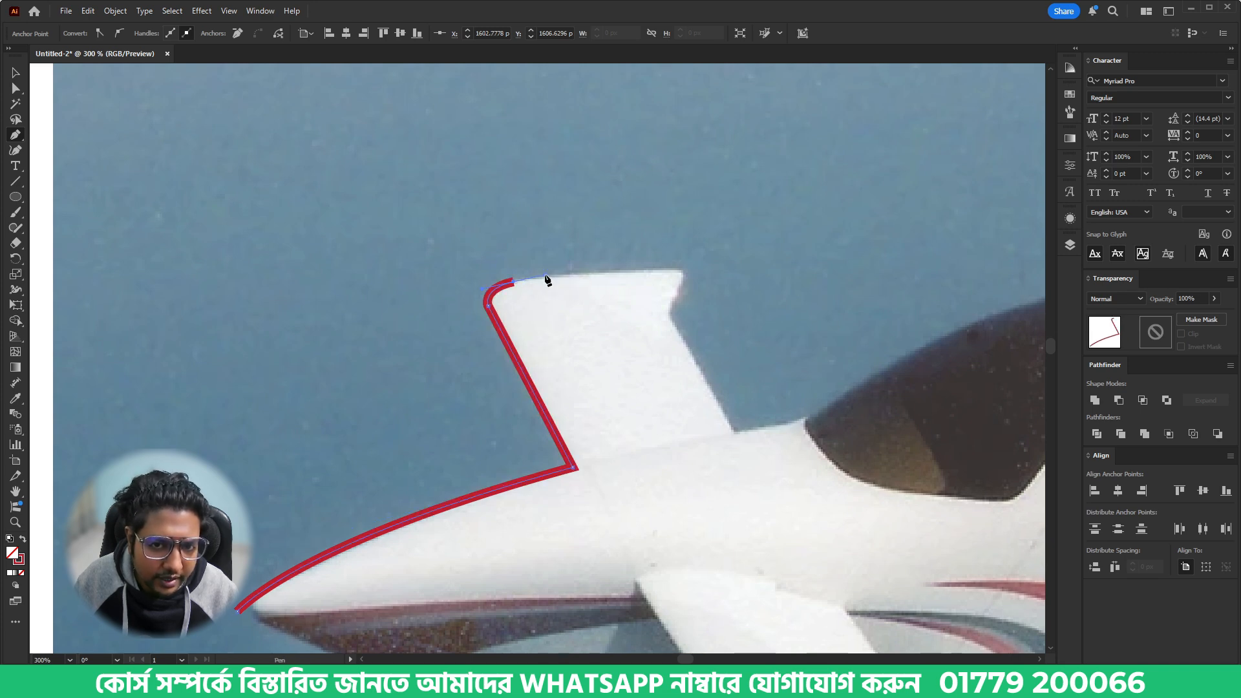
pyautogui.moveTo(677, 268)
pyautogui.mouseDown()
pyautogui.moveTo(680, 301)
pyautogui.moveTo(664, 321)
pyautogui.mouseUp()
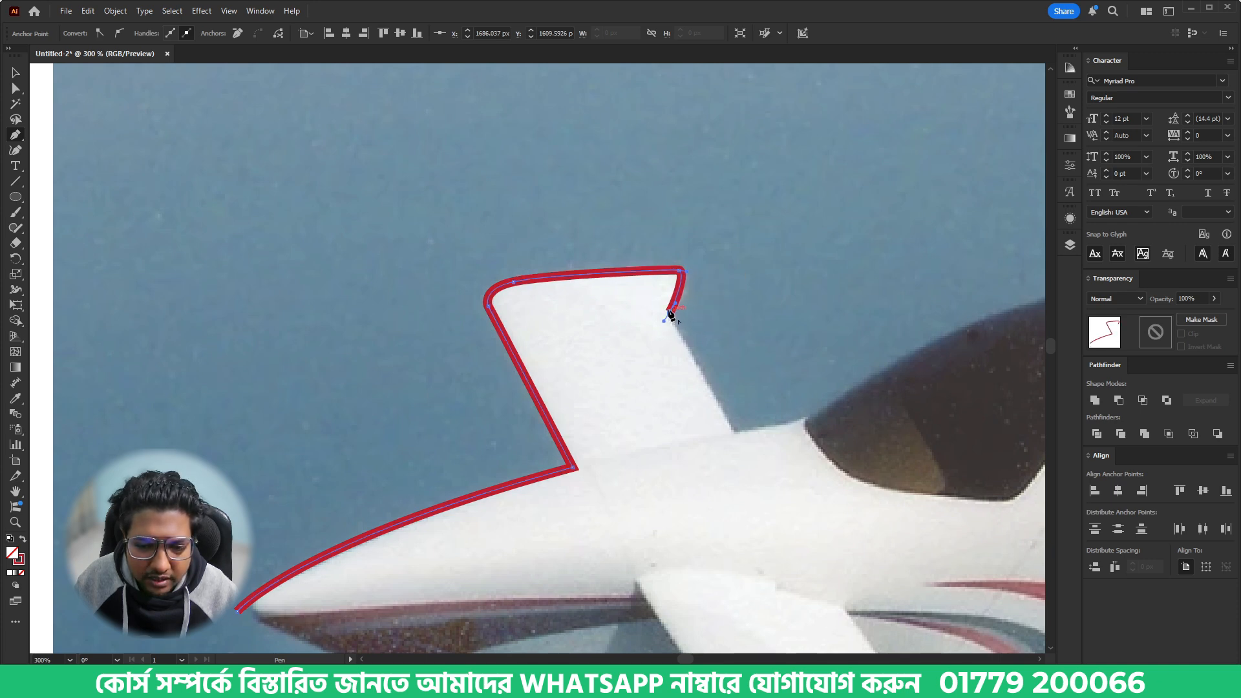
pyautogui.click(736, 430)
# - Extend the outline to the windshield and along its upper edge, bending the curve to fit and making its end anchor a corner
pyautogui.moveTo(840, 421); pyautogui.dragTo(565, 470)
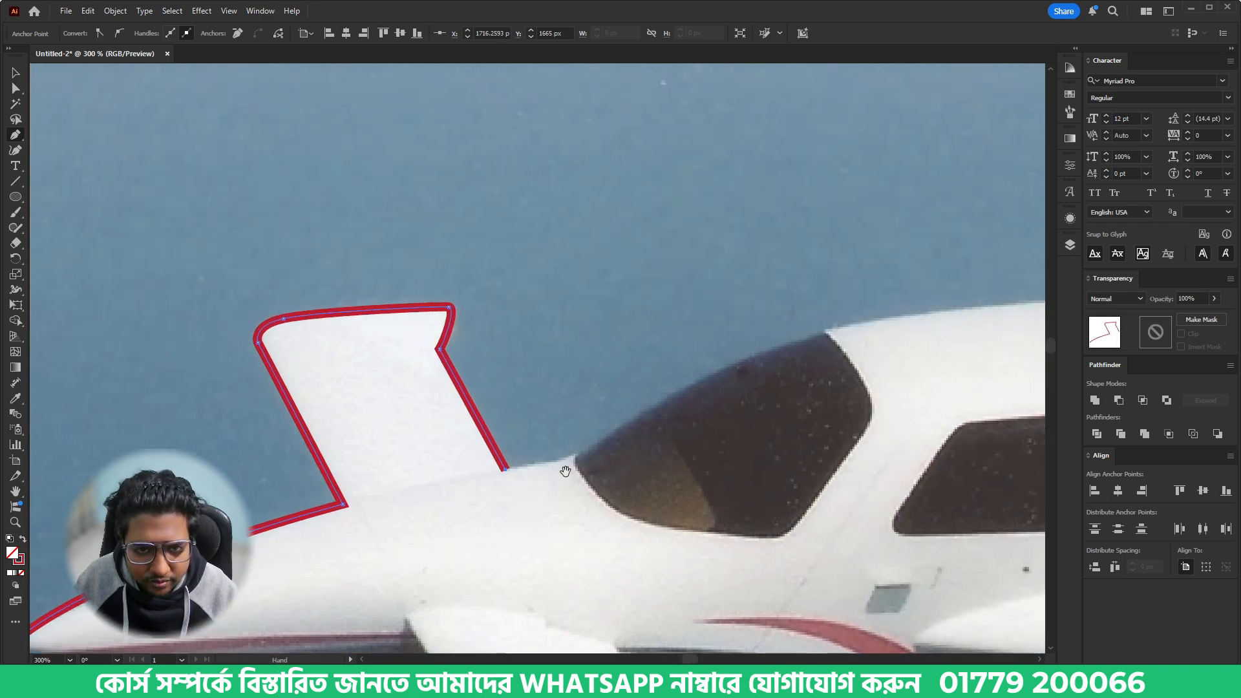
pyautogui.click(576, 456)
pyautogui.moveTo(636, 432); pyautogui.dragTo(395, 449)
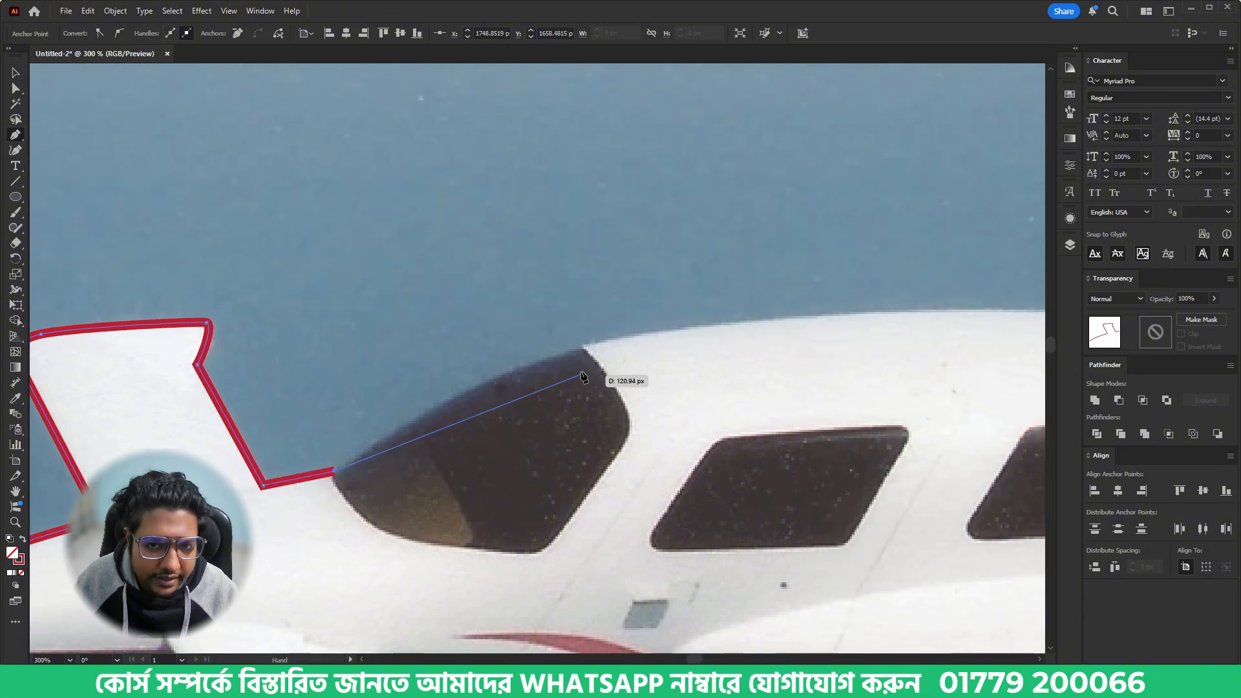
pyautogui.moveTo(581, 346); pyautogui.dragTo(651, 336)
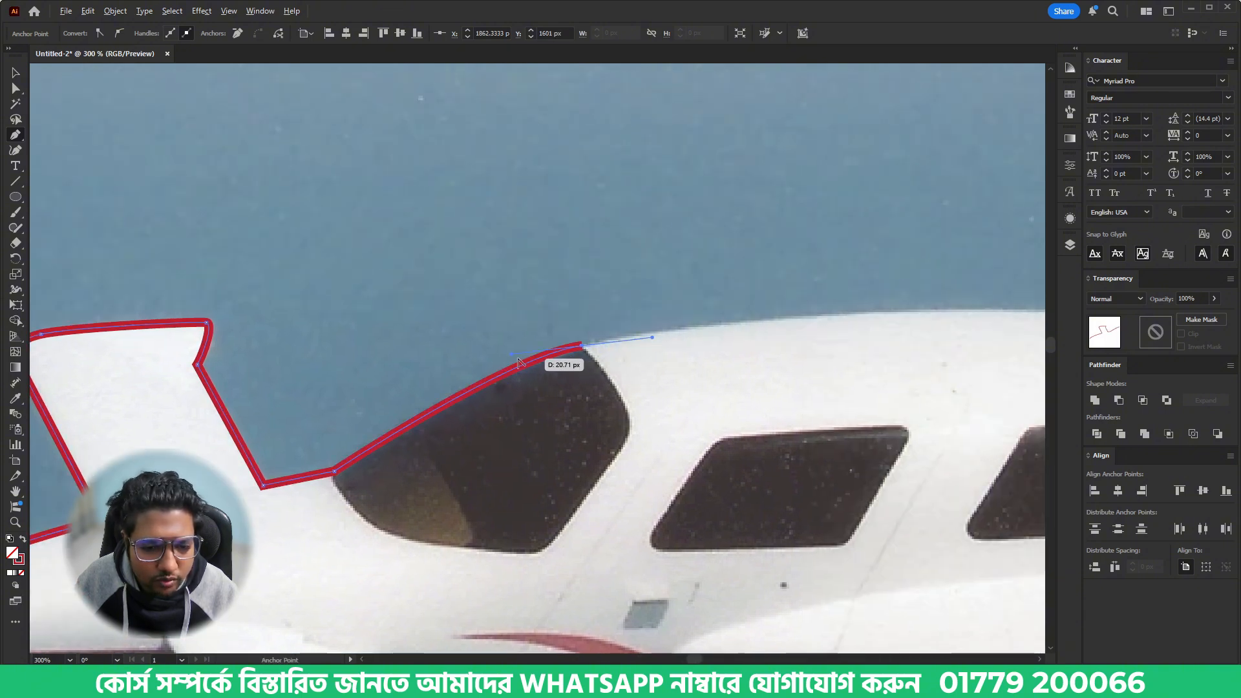
pyautogui.moveTo(511, 355); pyautogui.dragTo(421, 382)
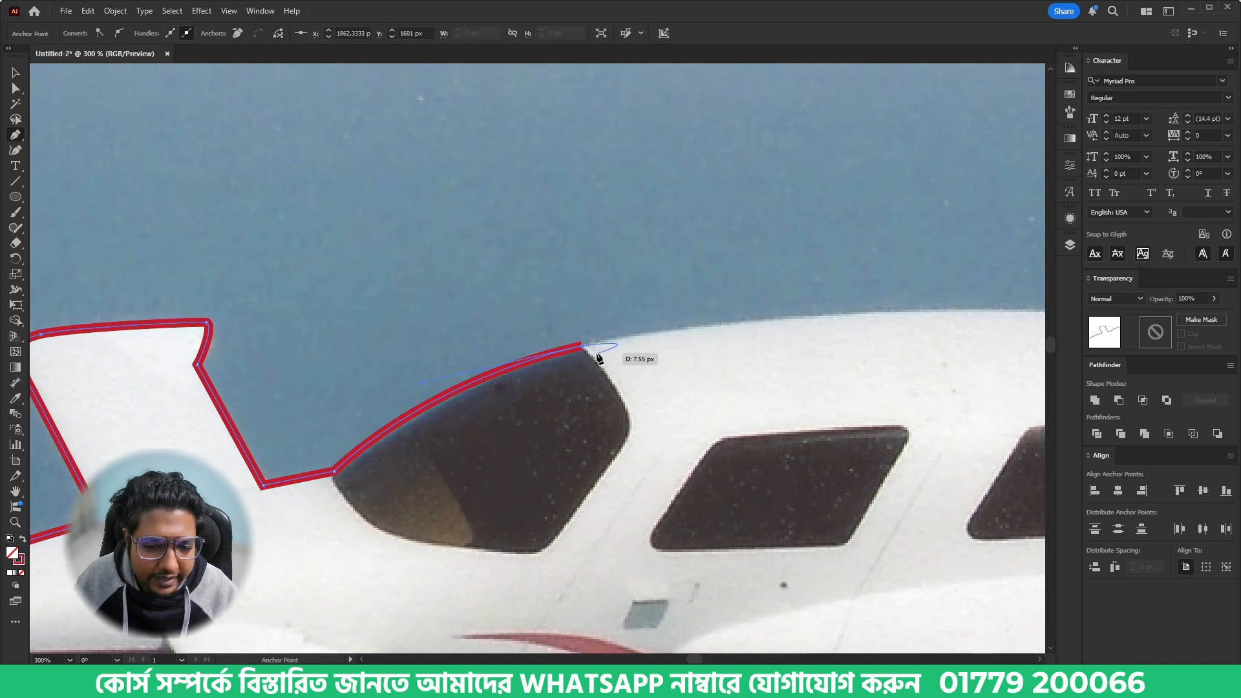
pyautogui.click(583, 346)
# - Trace the cabin roof back to the tail fin's base, adjusting the curve handle to follow the roofline
pyautogui.moveTo(810, 377); pyautogui.dragTo(360, 357)
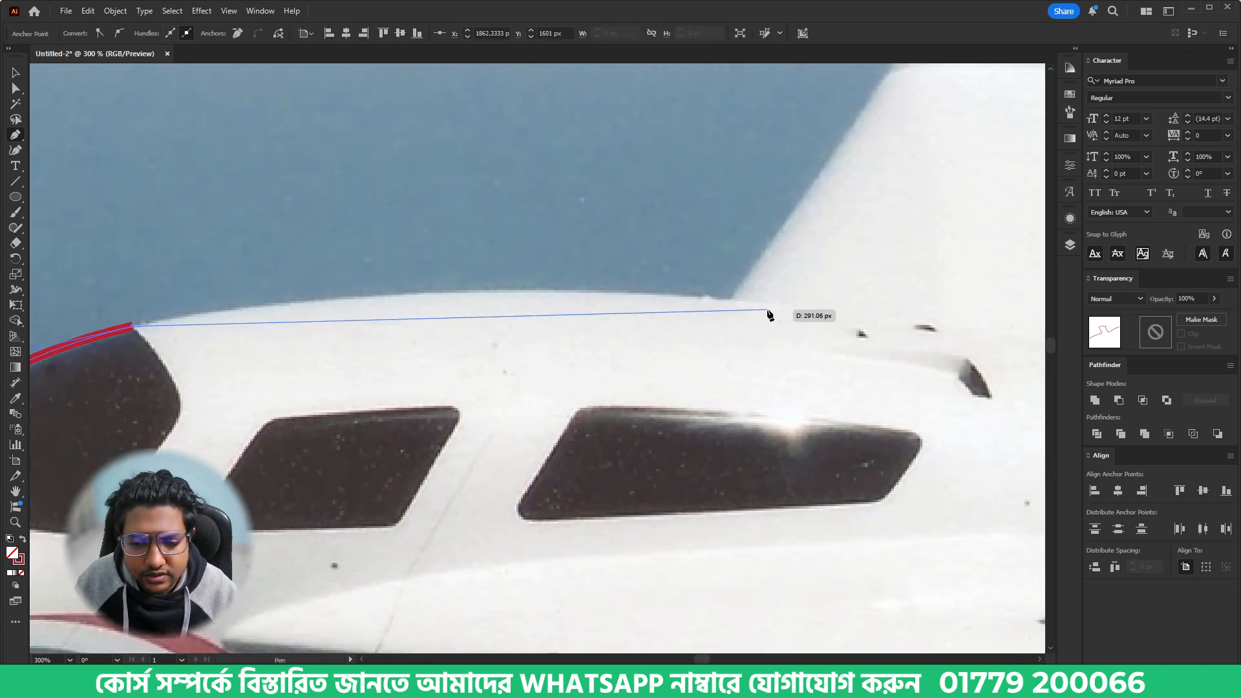
pyautogui.moveTo(769, 308); pyautogui.dragTo(870, 342)
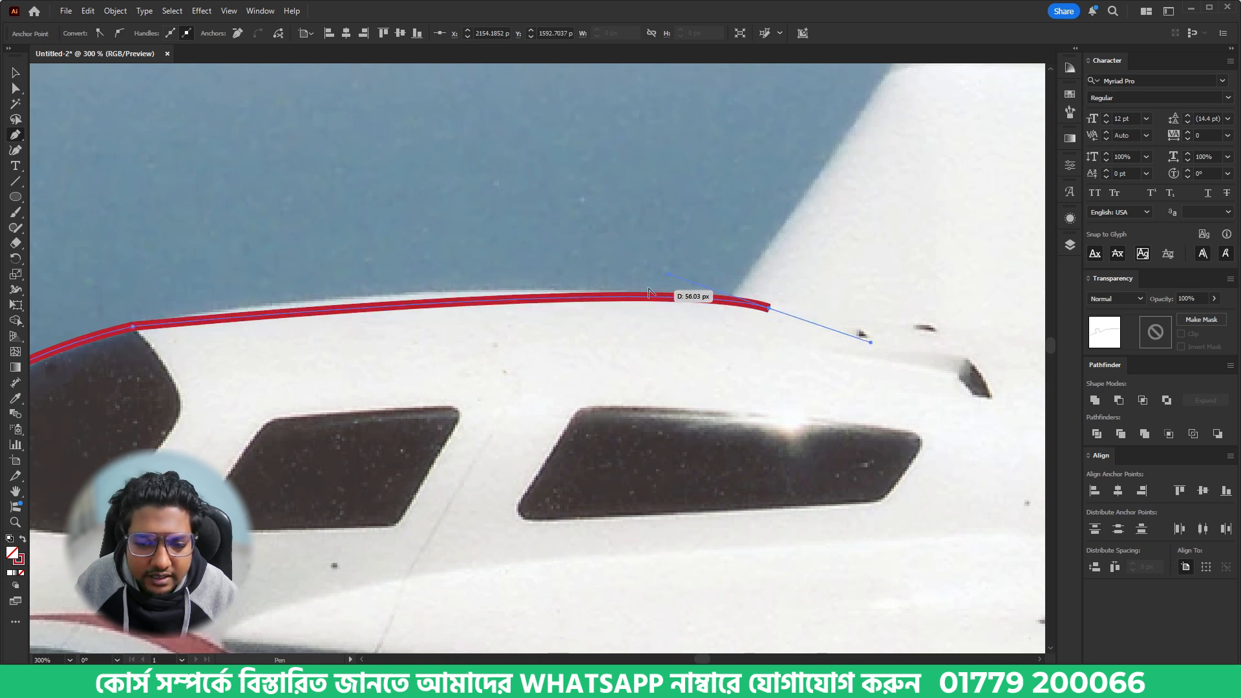
pyautogui.moveTo(668, 277); pyautogui.dragTo(330, 265)
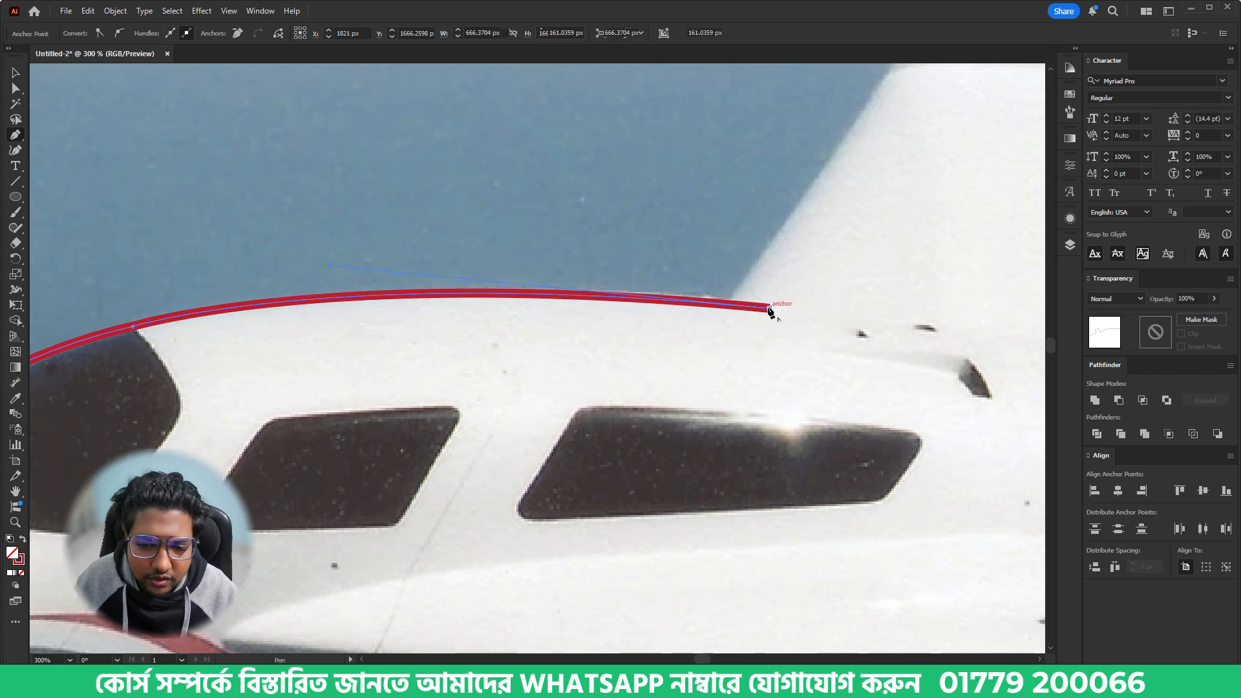
pyautogui.moveTo(769, 307); pyautogui.dragTo(736, 296)
pyautogui.click(735, 291)
# - Trace the tail fin's leading edge up through its bend and across the rounded tip to the rear corner
pyautogui.moveTo(804, 251); pyautogui.dragTo(439, 475)
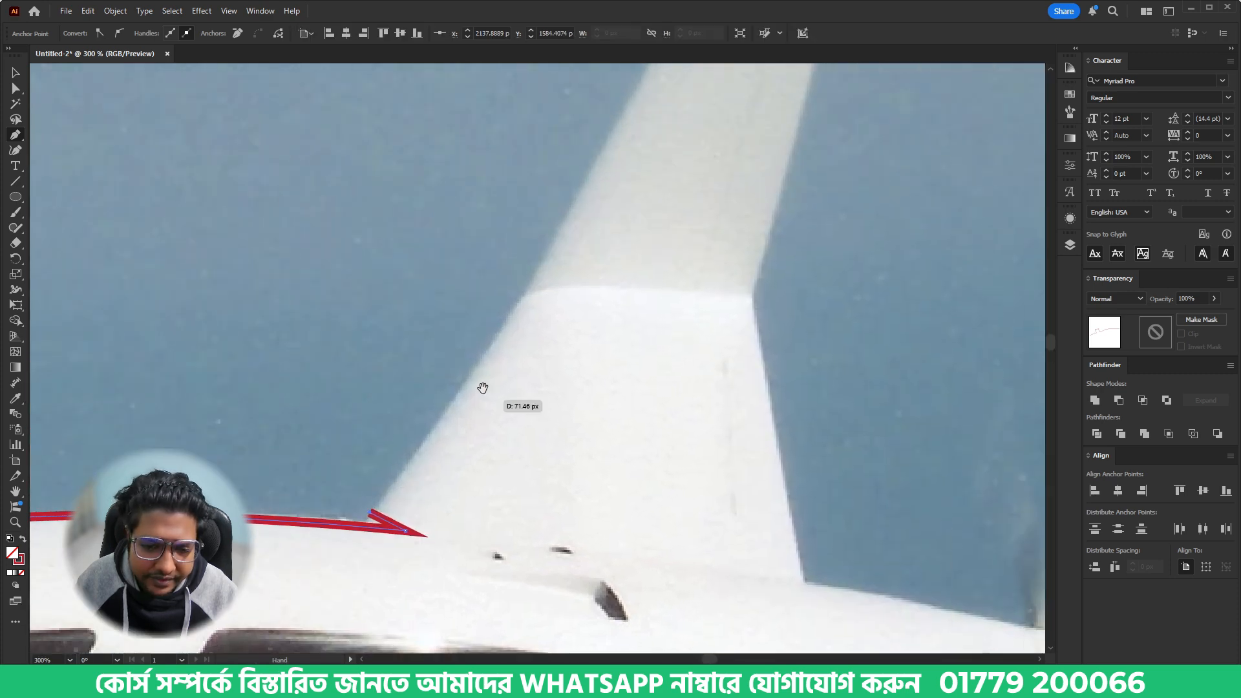
pyautogui.click(525, 301)
pyautogui.moveTo(526, 299); pyautogui.dragTo(375, 591)
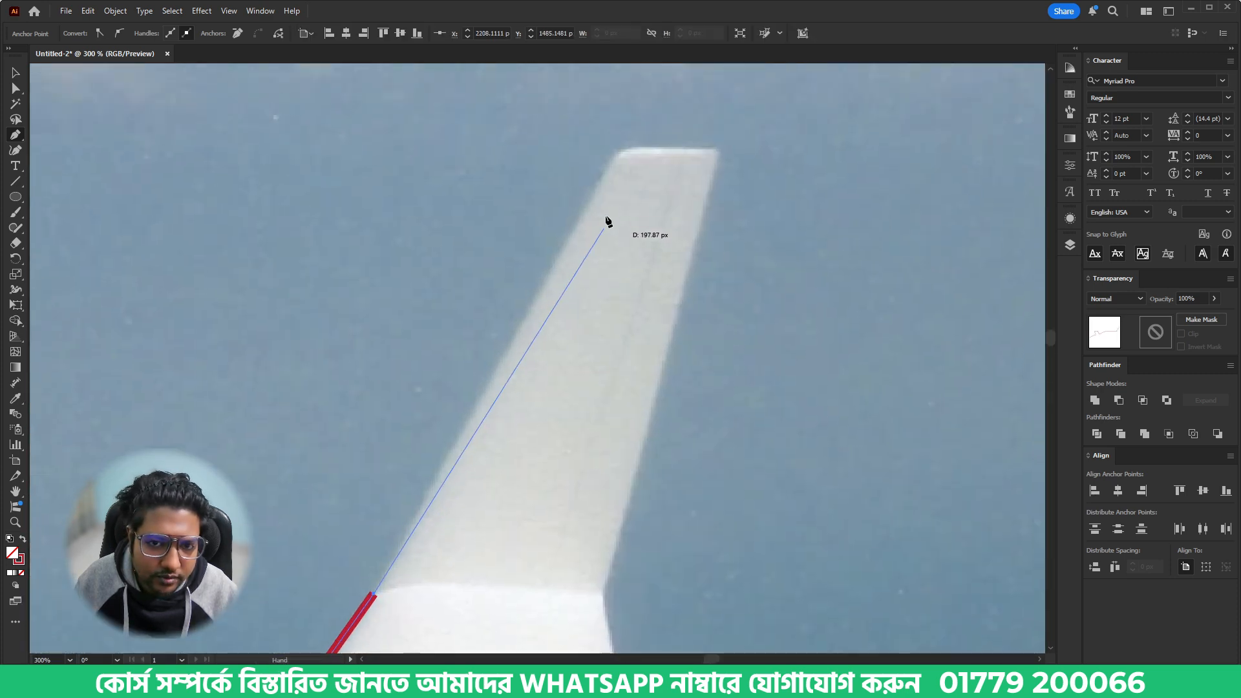
pyautogui.click(608, 166)
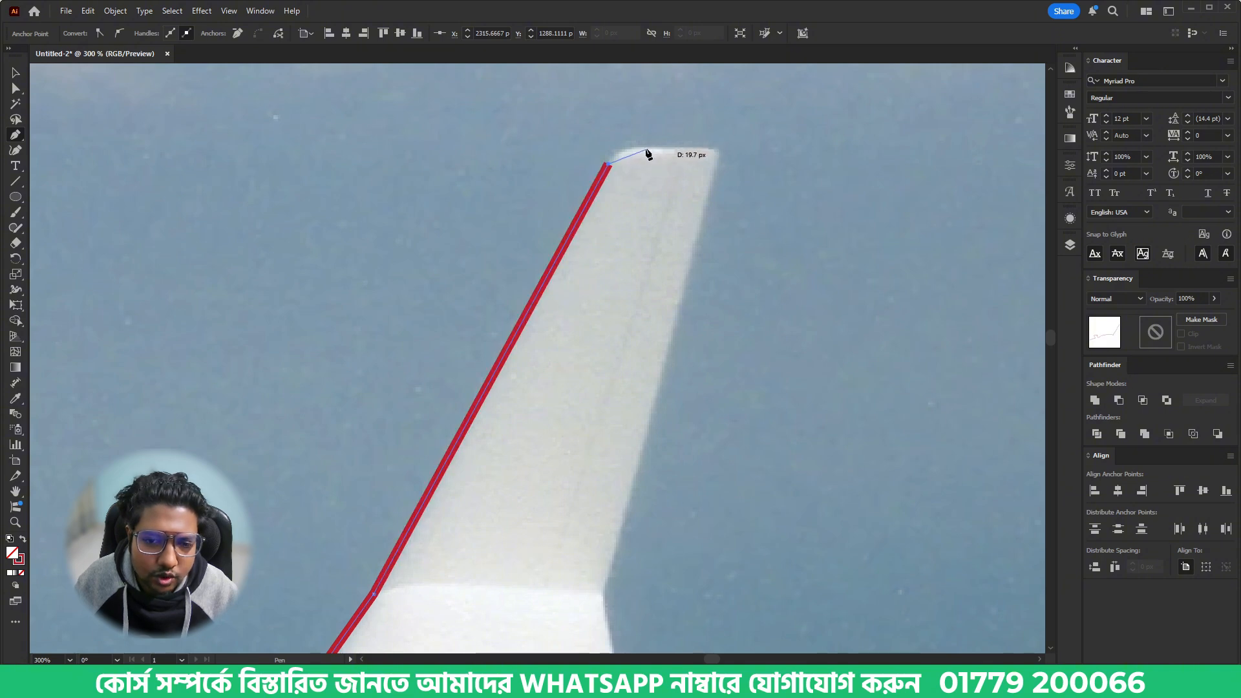
pyautogui.moveTo(646, 149)
pyautogui.mouseDown()
pyautogui.moveTo(677, 150)
pyautogui.moveTo(620, 145)
pyautogui.moveTo(646, 148)
pyautogui.mouseUp()
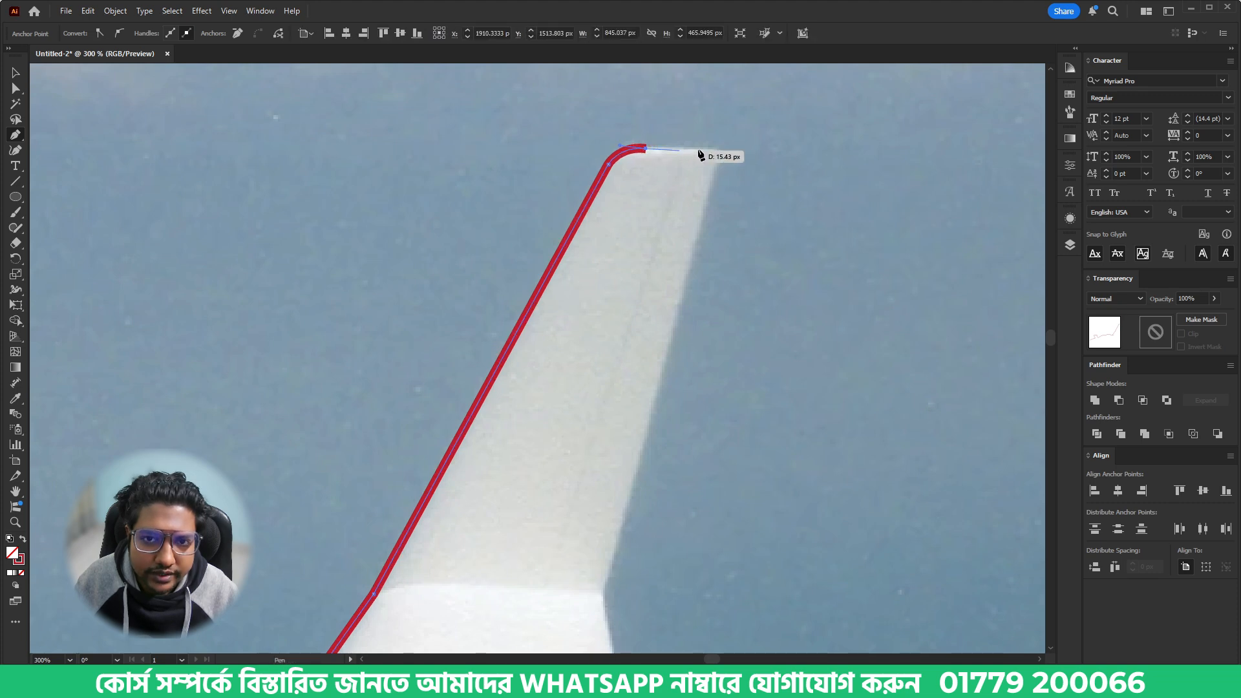
pyautogui.click(722, 150)
# - Continue the path down the tail fin's trailing edge through its bend to the rear fuselage
pyautogui.moveTo(675, 426); pyautogui.dragTo(685, 304)
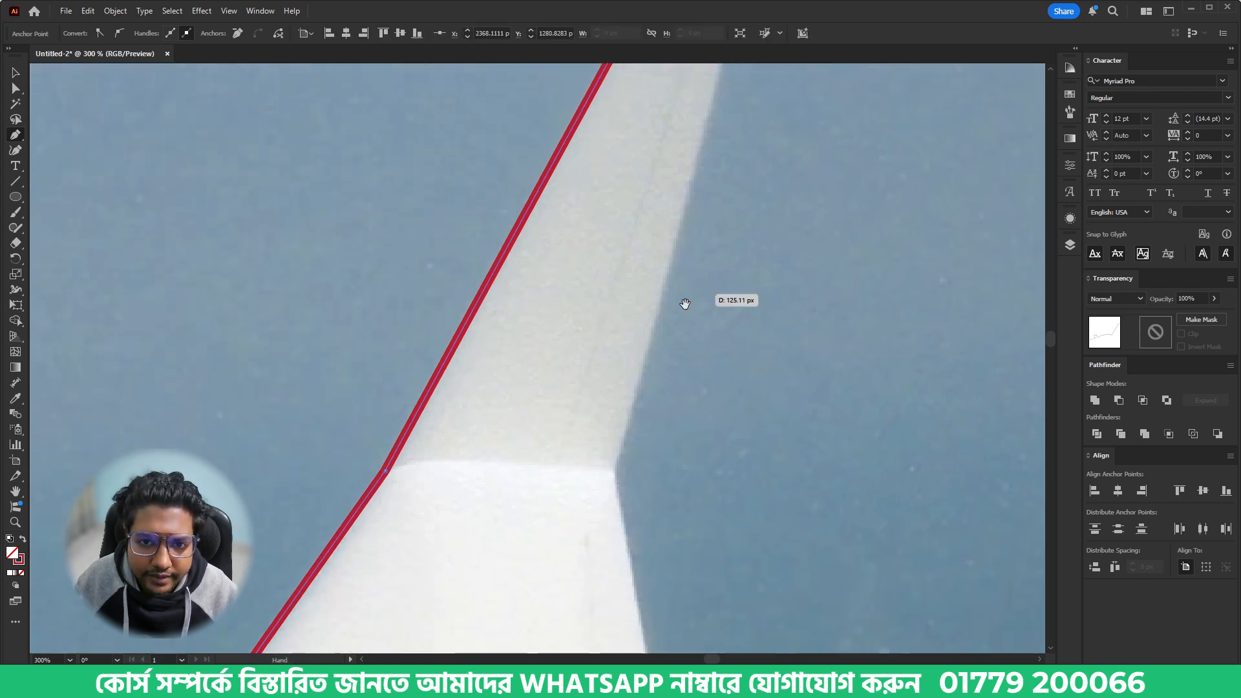
pyautogui.click(615, 467)
pyautogui.moveTo(654, 559); pyautogui.dragTo(592, 268)
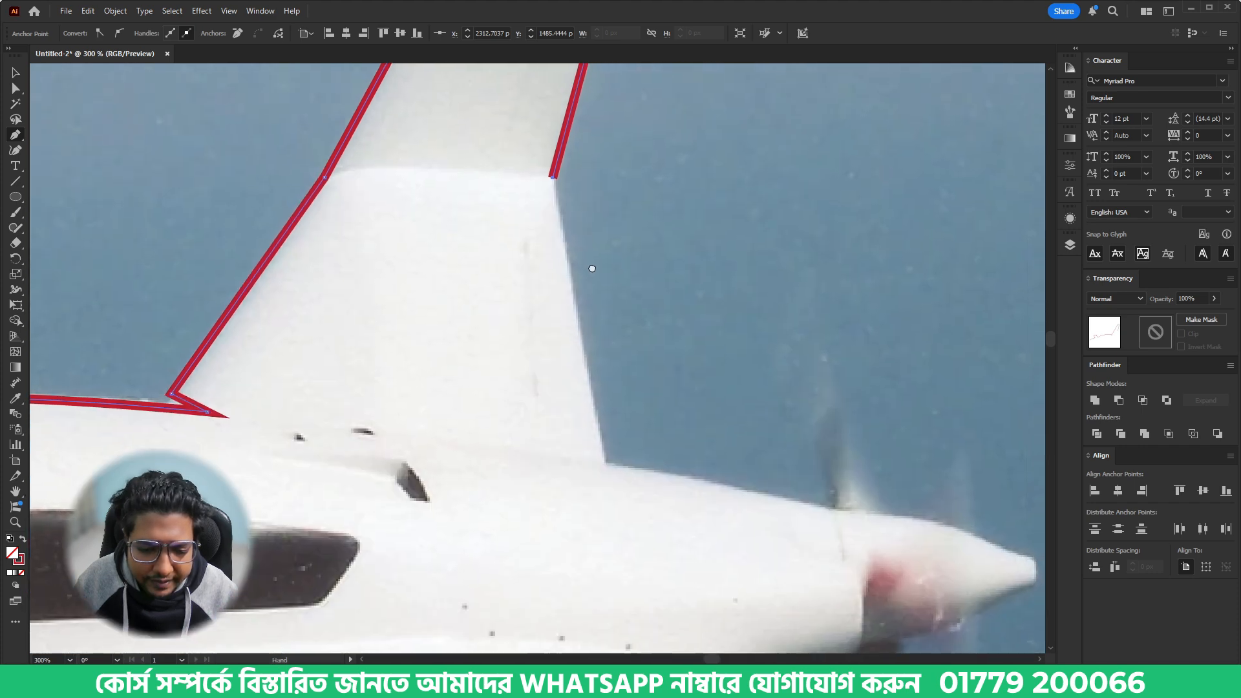
pyautogui.click(605, 461)
# - Trace the upper rear fuselage to the propeller and along the spinner's top edge, ending in a corner anchor at its tip
pyautogui.moveTo(844, 490); pyautogui.dragTo(572, 361)
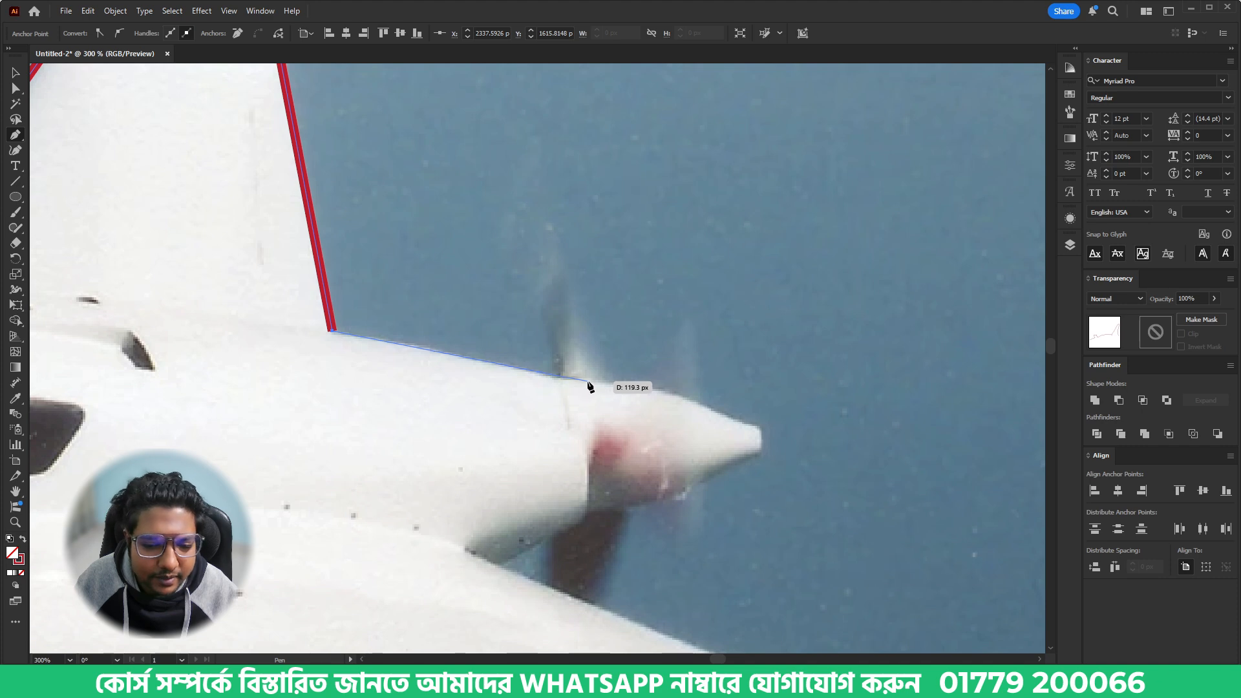
pyautogui.moveTo(590, 386); pyautogui.dragTo(645, 410)
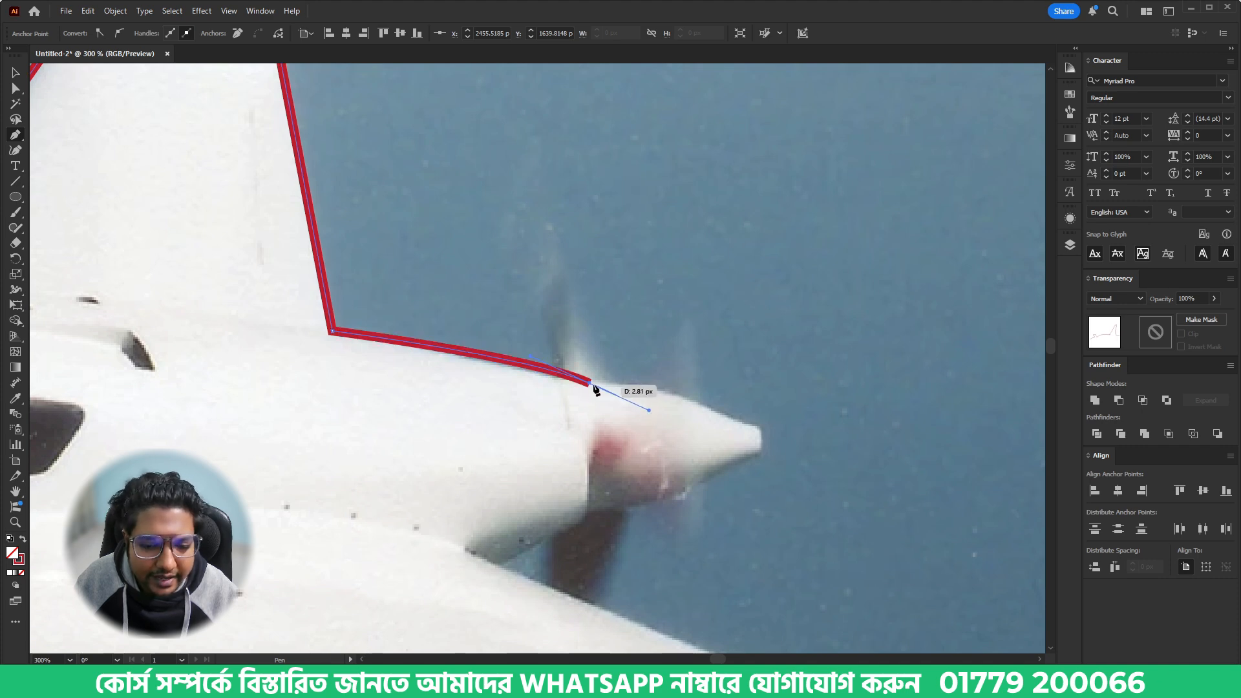
pyautogui.moveTo(775, 438); pyautogui.dragTo(851, 484)
pyautogui.click(775, 437)
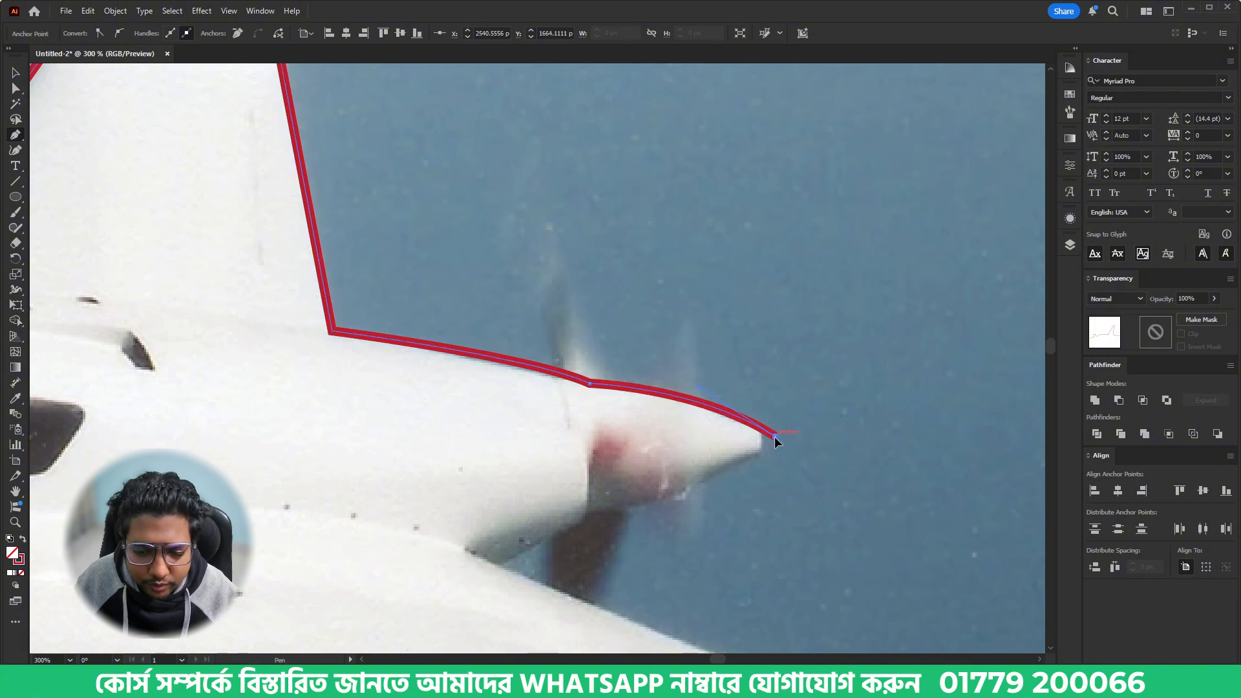
# - Trace the spinner's underside and lower rear fuselage to the wing root, undoing and re-placing the last anchor at the wing junction
pyautogui.moveTo(589, 511); pyautogui.dragTo(472, 505)
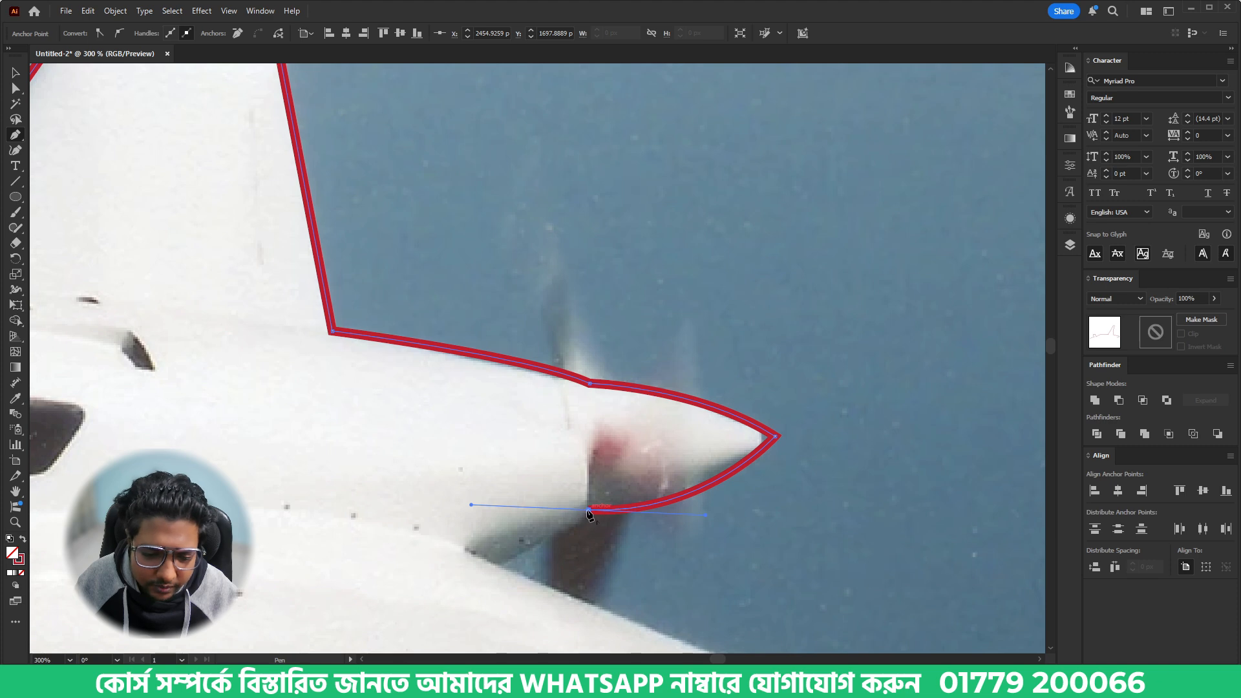
pyautogui.click(517, 546)
pyautogui.click(464, 549)
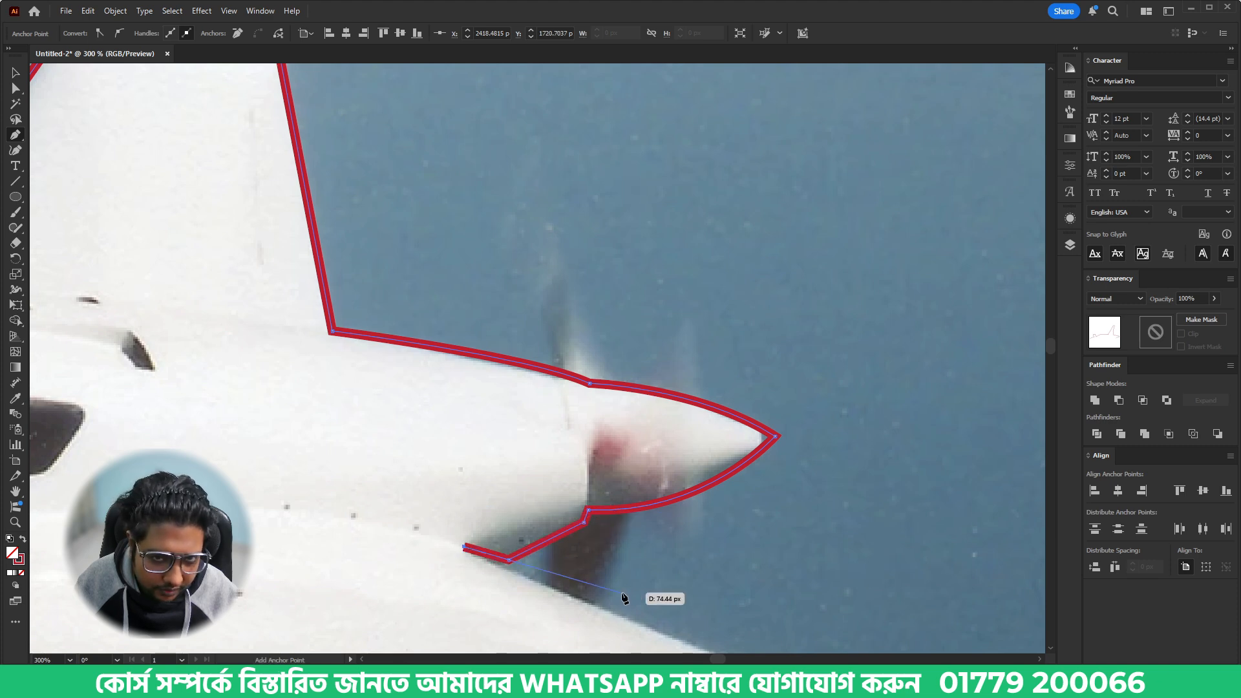
pyautogui.moveTo(624, 590); pyautogui.dragTo(502, 296)
pyautogui.scroll(3, 366, 248)
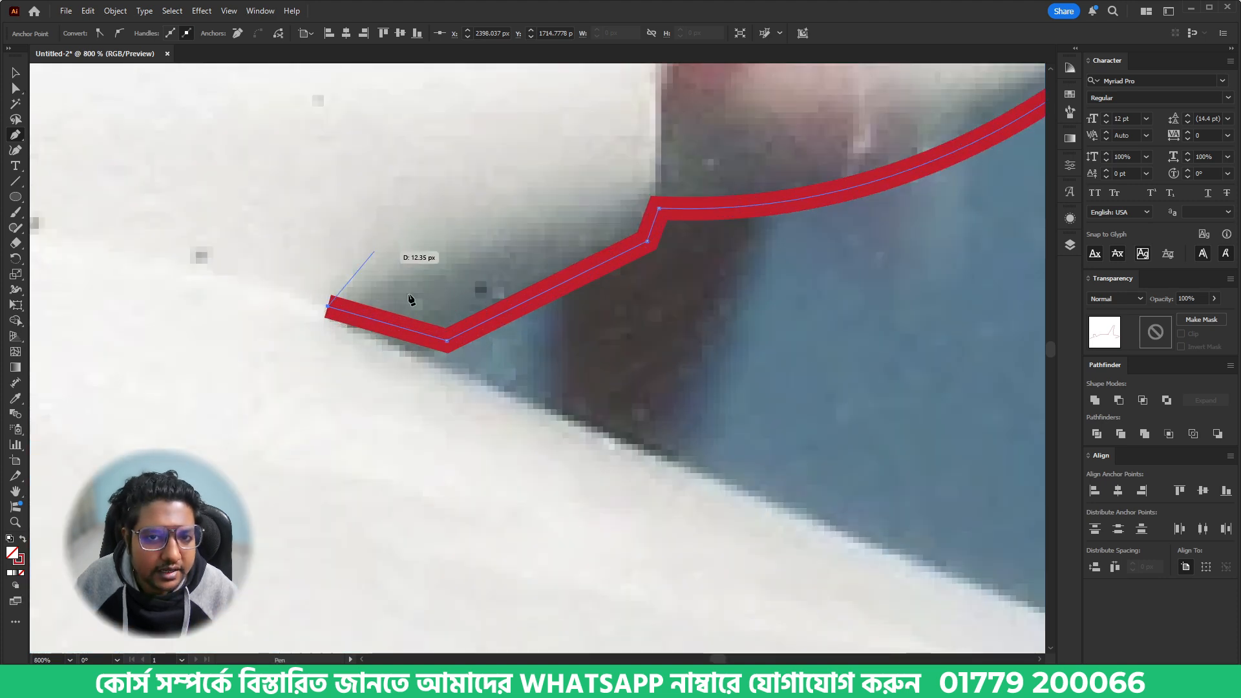
pyautogui.hotkey('ctrl', 'z')
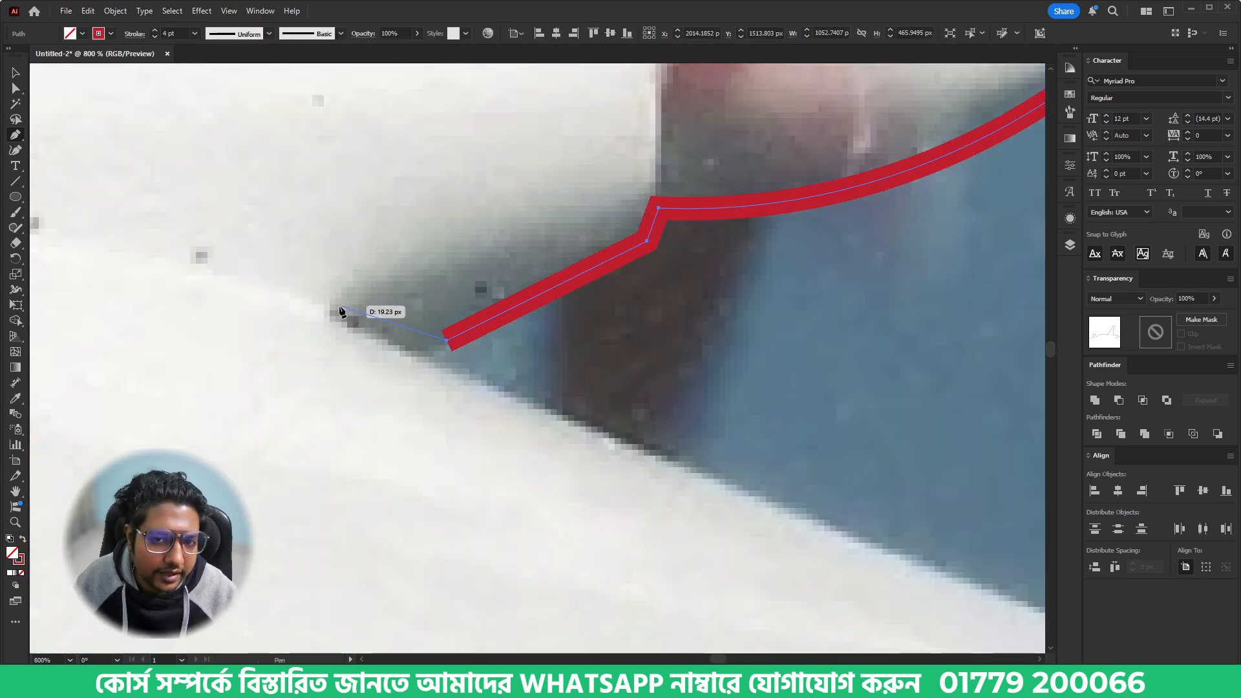
pyautogui.click(329, 314)
# - Trace the near wing's trailing edge with a straight segment from the wing root to the winglet
pyautogui.scroll(-2, 335, 250)
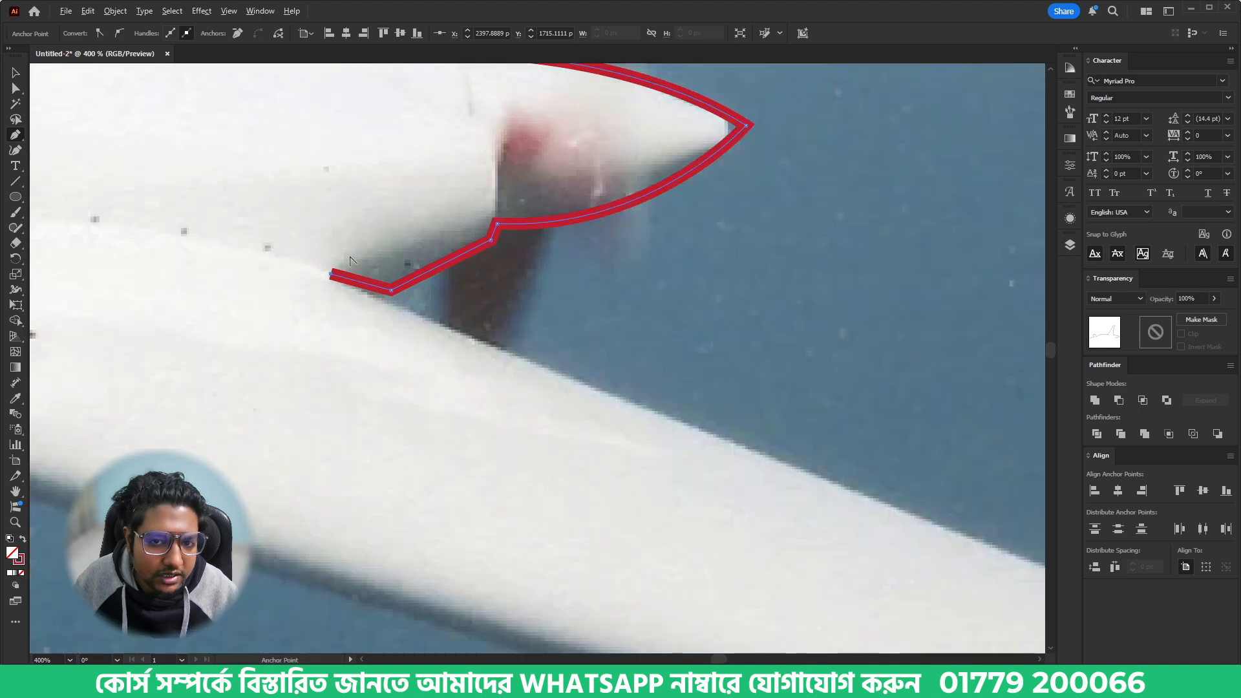
pyautogui.moveTo(781, 437); pyautogui.dragTo(538, 269)
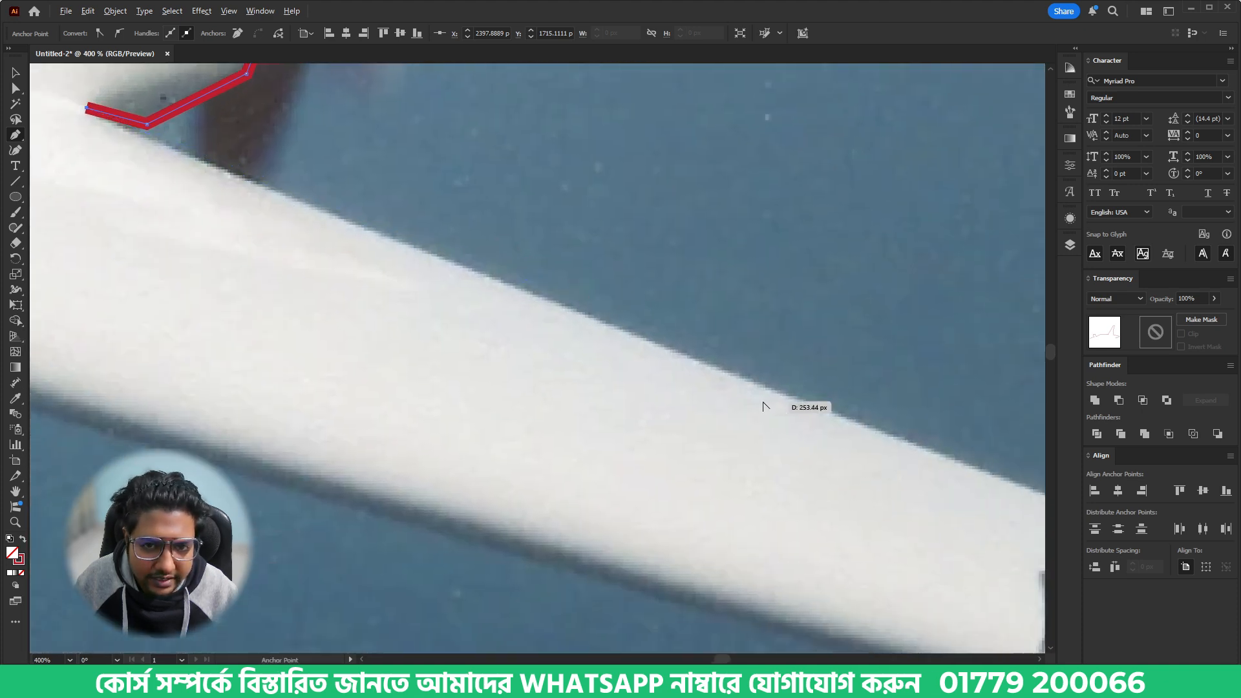
pyautogui.scroll(-1, 765, 404)
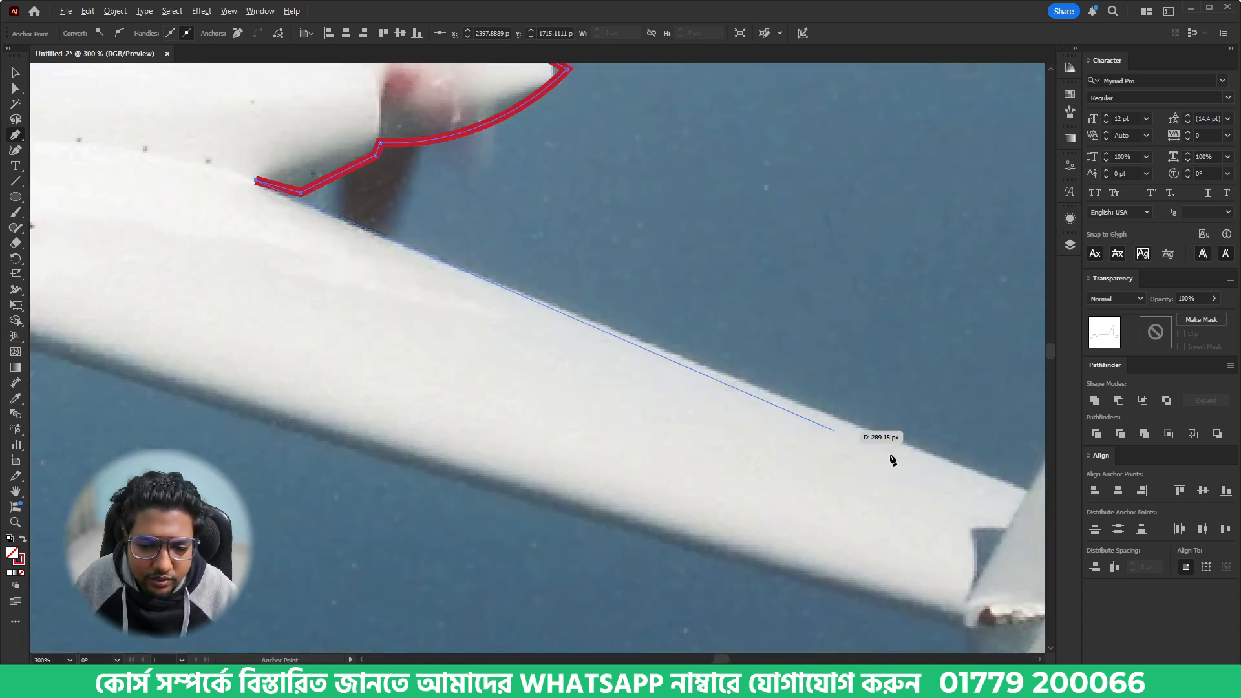
pyautogui.click(1030, 497)
pyautogui.scroll(1, 258, 172)
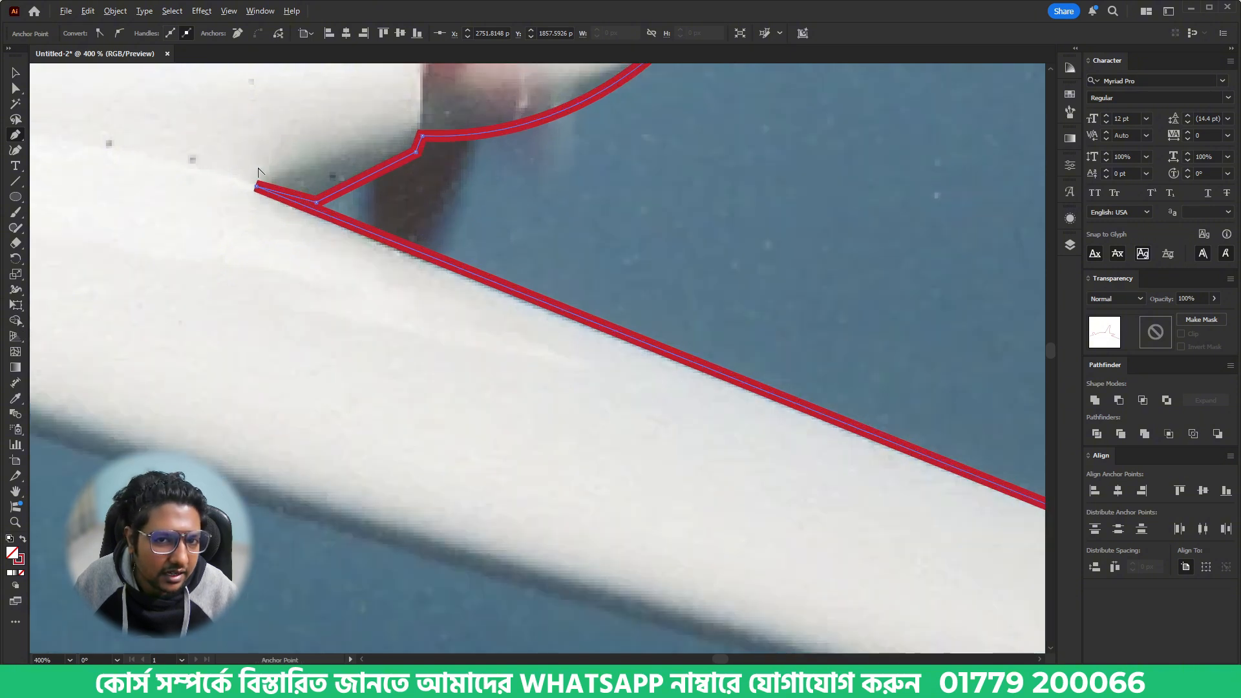
pyautogui.scroll(-2, 258, 172)
# - Trace up the winglet's leading edge and around its rounded tip to the upper rear corner
pyautogui.moveTo(854, 291); pyautogui.dragTo(683, 425)
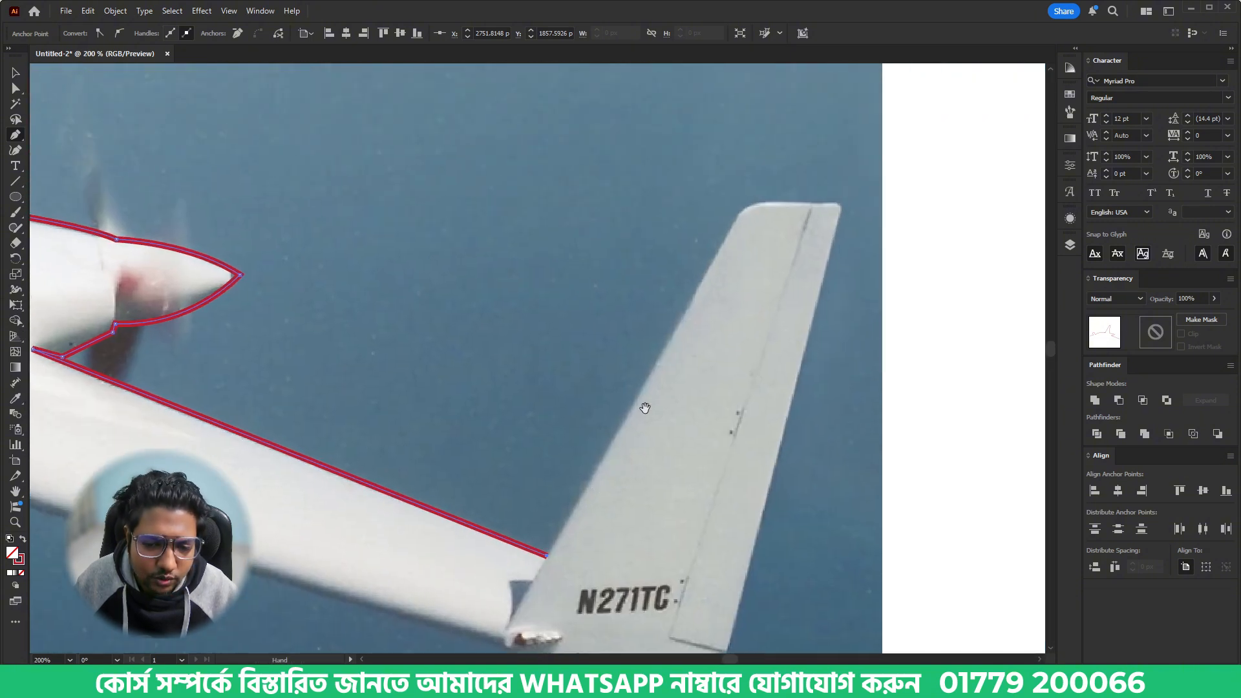
pyautogui.click(735, 221)
pyautogui.moveTo(768, 204); pyautogui.dragTo(797, 202)
pyautogui.click(845, 204)
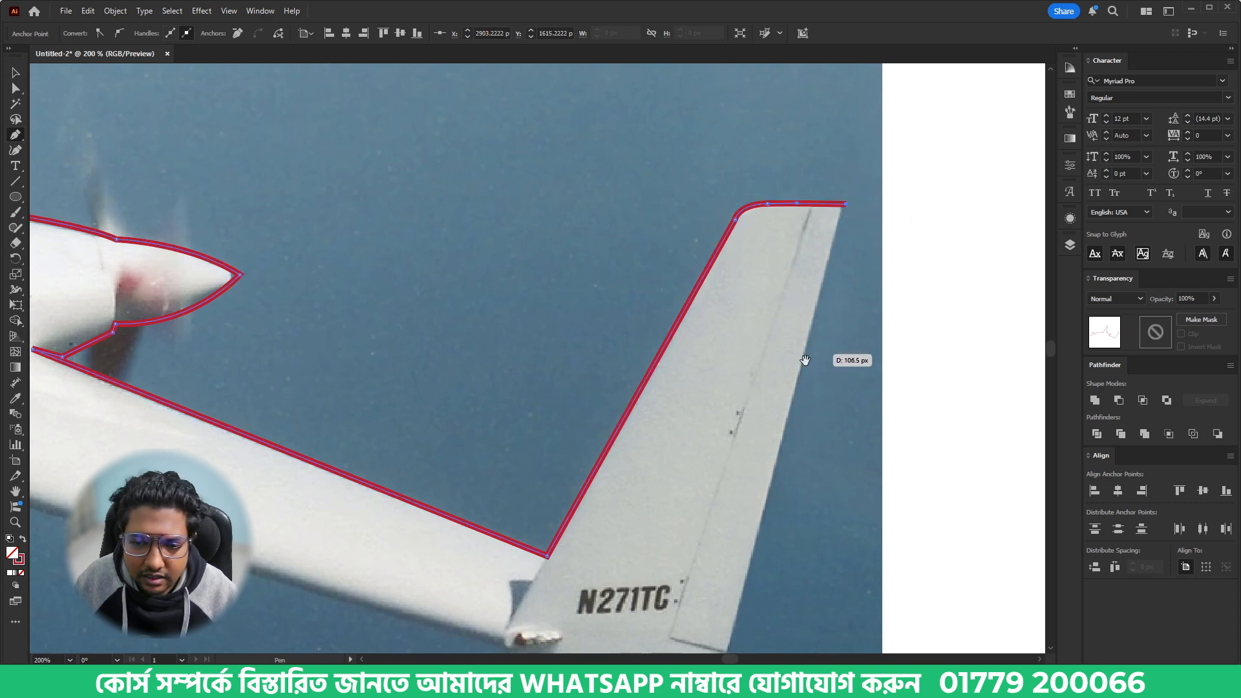
# - Continue the path down the winglet's trailing edge and around its curved bottom to the wing's underside
pyautogui.moveTo(803, 359); pyautogui.dragTo(780, 381)
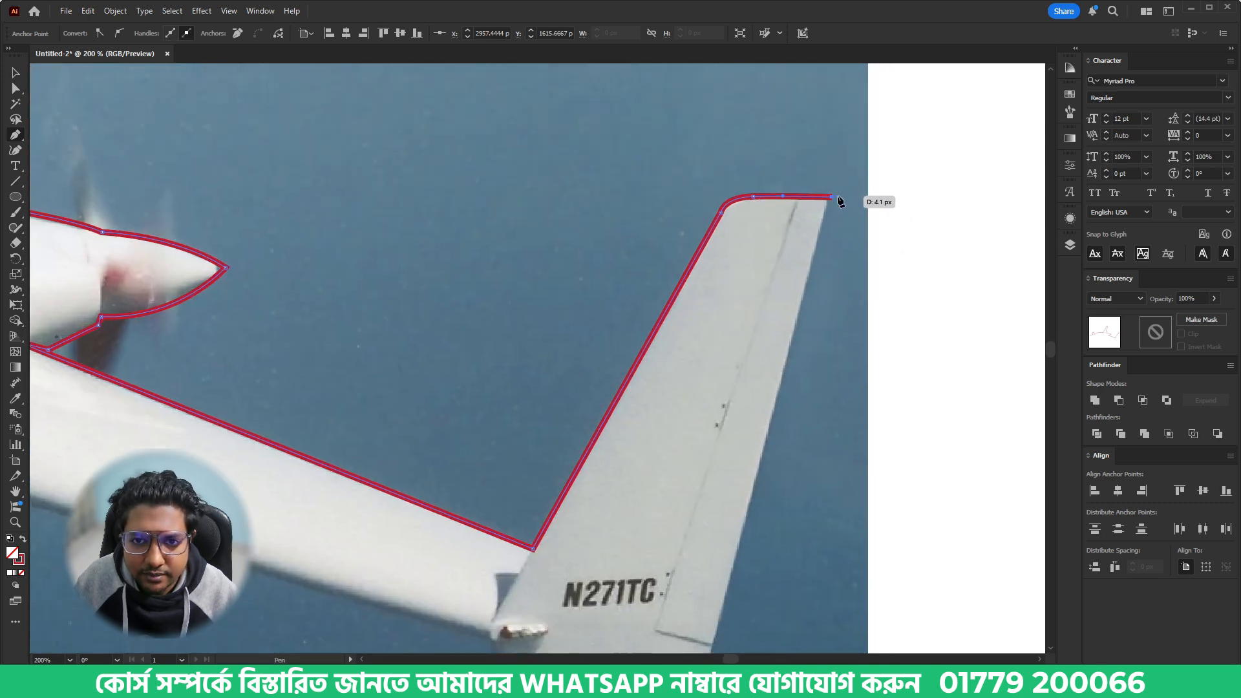
pyautogui.scroll(-2, 775, 449)
pyautogui.click(709, 597)
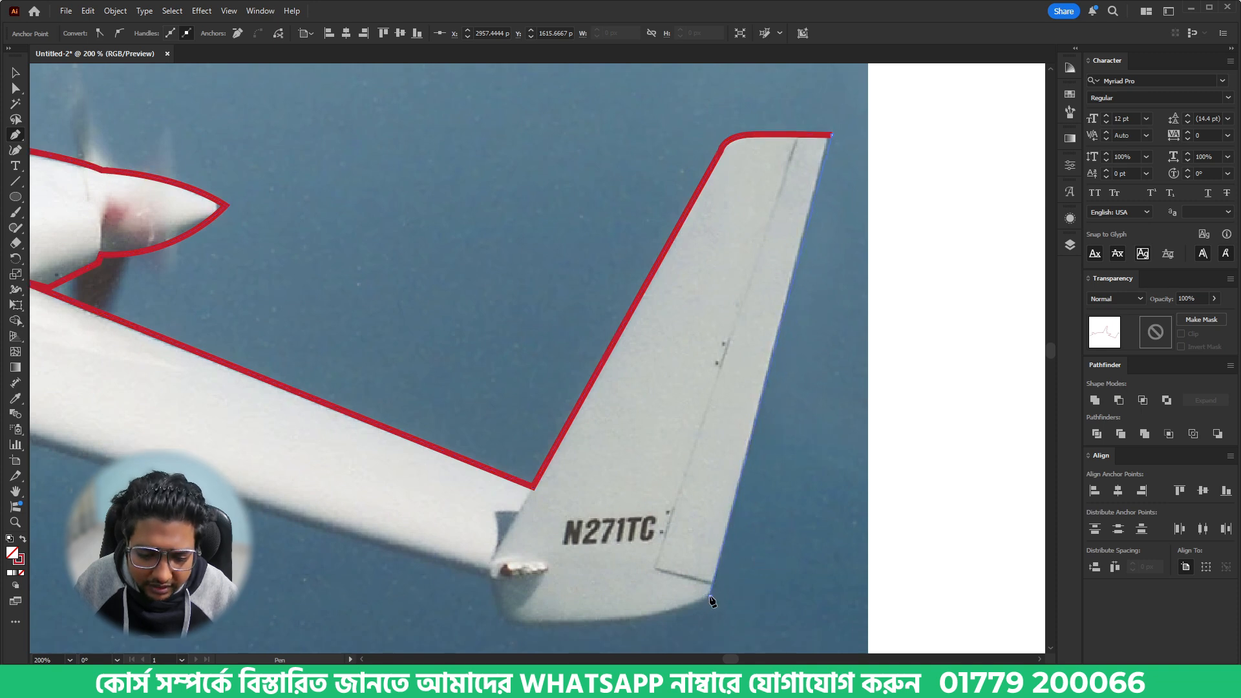
pyautogui.moveTo(586, 625); pyautogui.dragTo(481, 584)
pyautogui.click(482, 575)
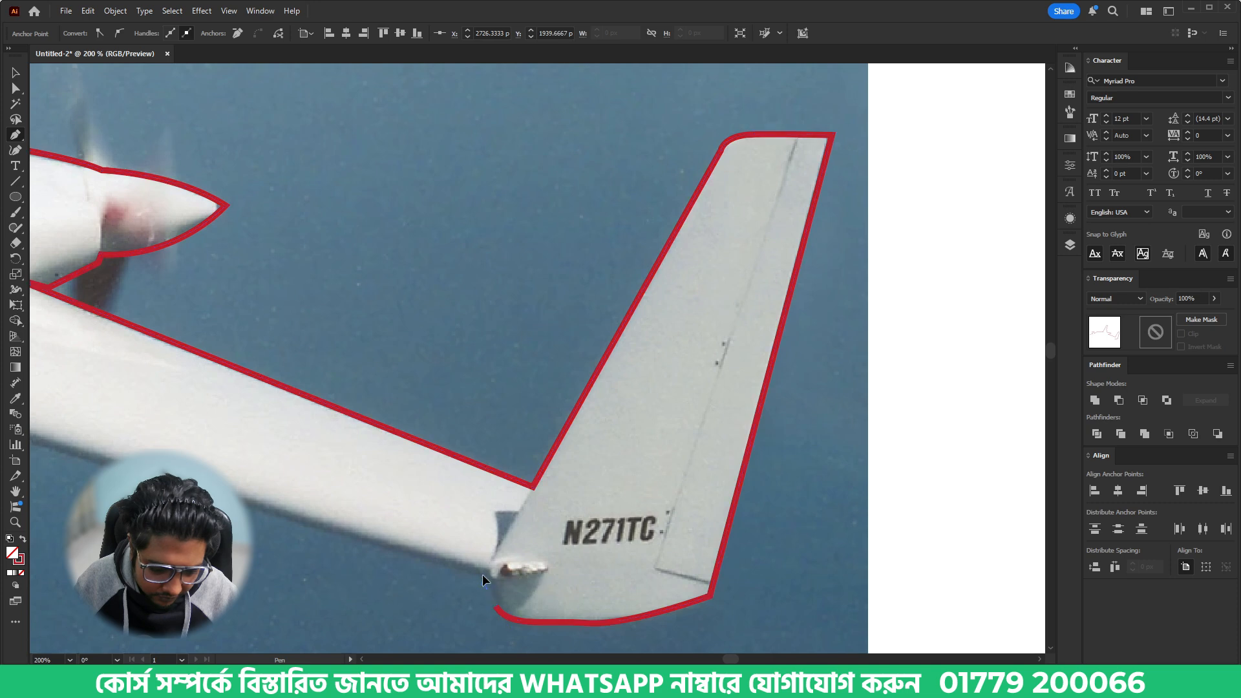
# - Trace the near wing's lower edge to its root bend and on to the fuselage belly
pyautogui.moveTo(412, 530); pyautogui.dragTo(743, 538)
pyautogui.moveTo(238, 421); pyautogui.dragTo(425, 430)
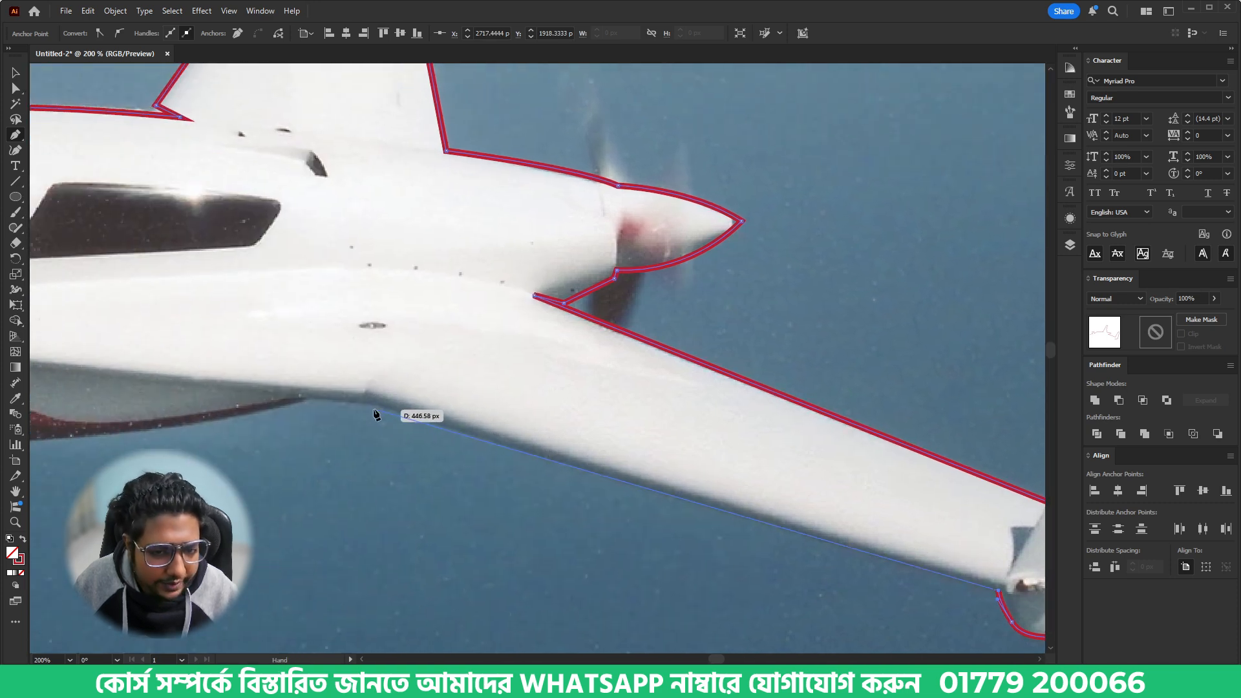
pyautogui.click(371, 404)
pyautogui.click(306, 402)
# - Curve the path along the fuselage belly to just behind the front canard and make its end a corner anchor
pyautogui.moveTo(248, 412); pyautogui.dragTo(681, 417)
pyautogui.moveTo(267, 445); pyautogui.dragTo(548, 428)
pyautogui.scroll(-2, 362, 446)
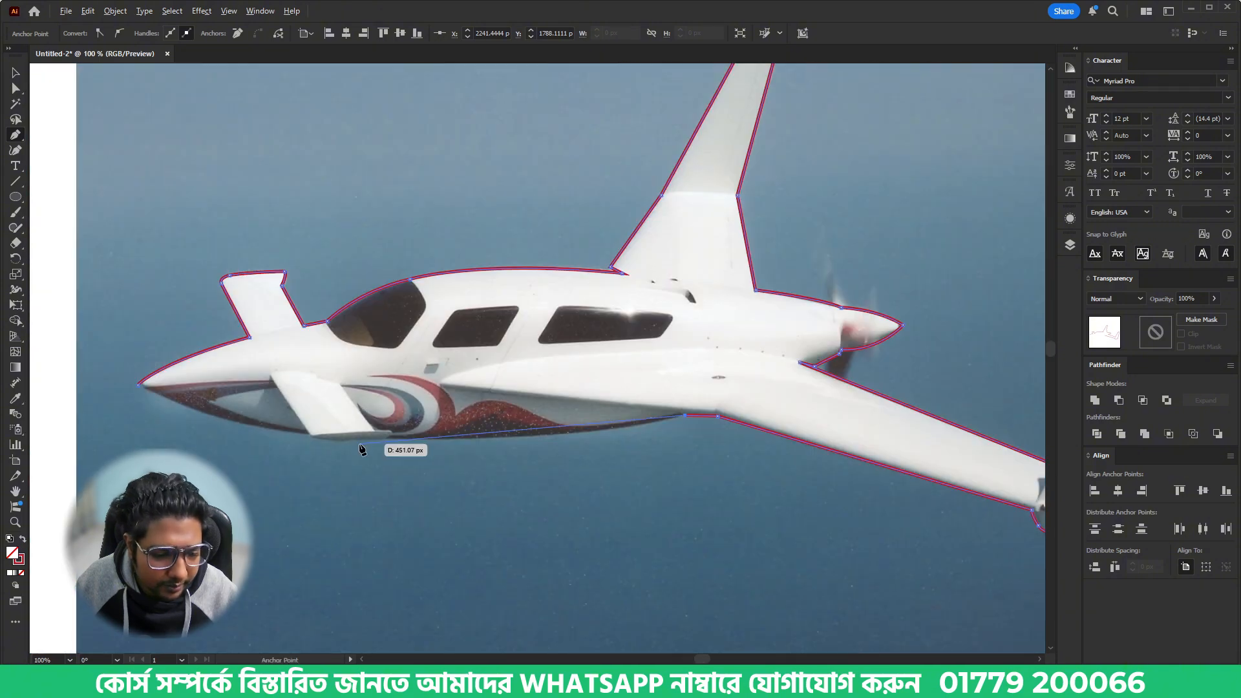
pyautogui.scroll(2, 407, 439)
pyautogui.scroll(1, 407, 441)
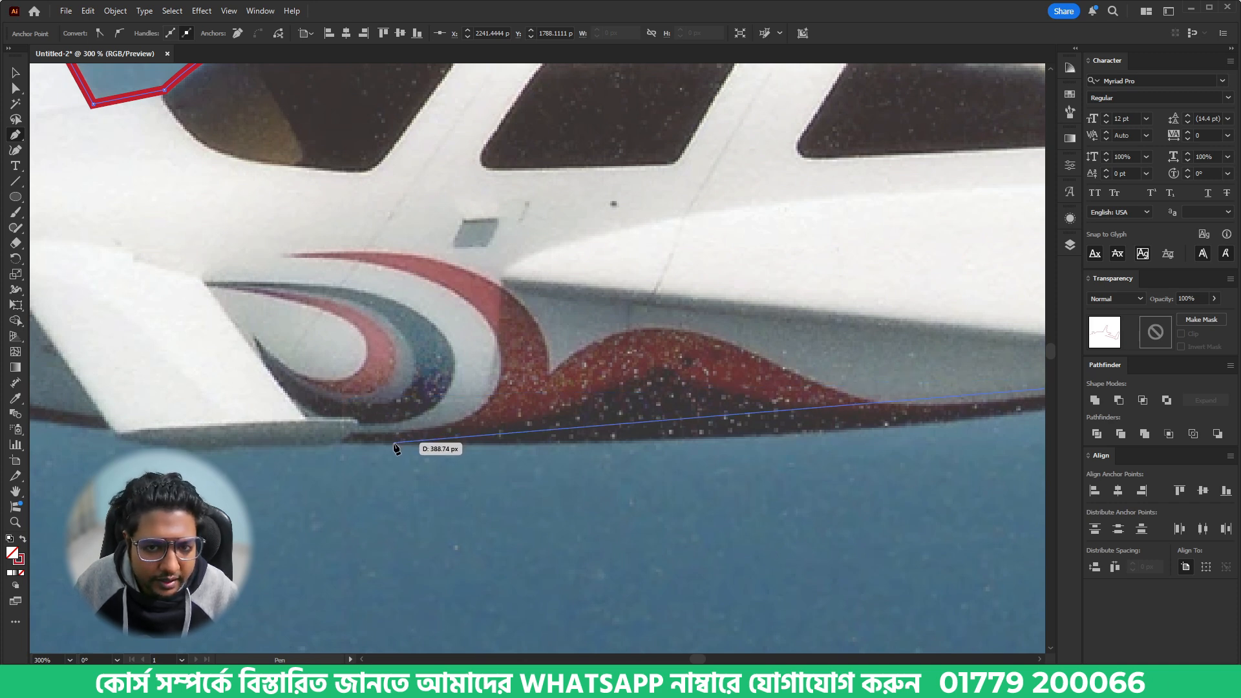
pyautogui.moveTo(380, 442); pyautogui.dragTo(276, 422)
pyautogui.press('space')
pyautogui.moveTo(500, 437); pyautogui.dragTo(481, 430)
pyautogui.moveTo(262, 411); pyautogui.dragTo(511, 429)
pyautogui.moveTo(244, 446); pyautogui.dragTo(493, 444)
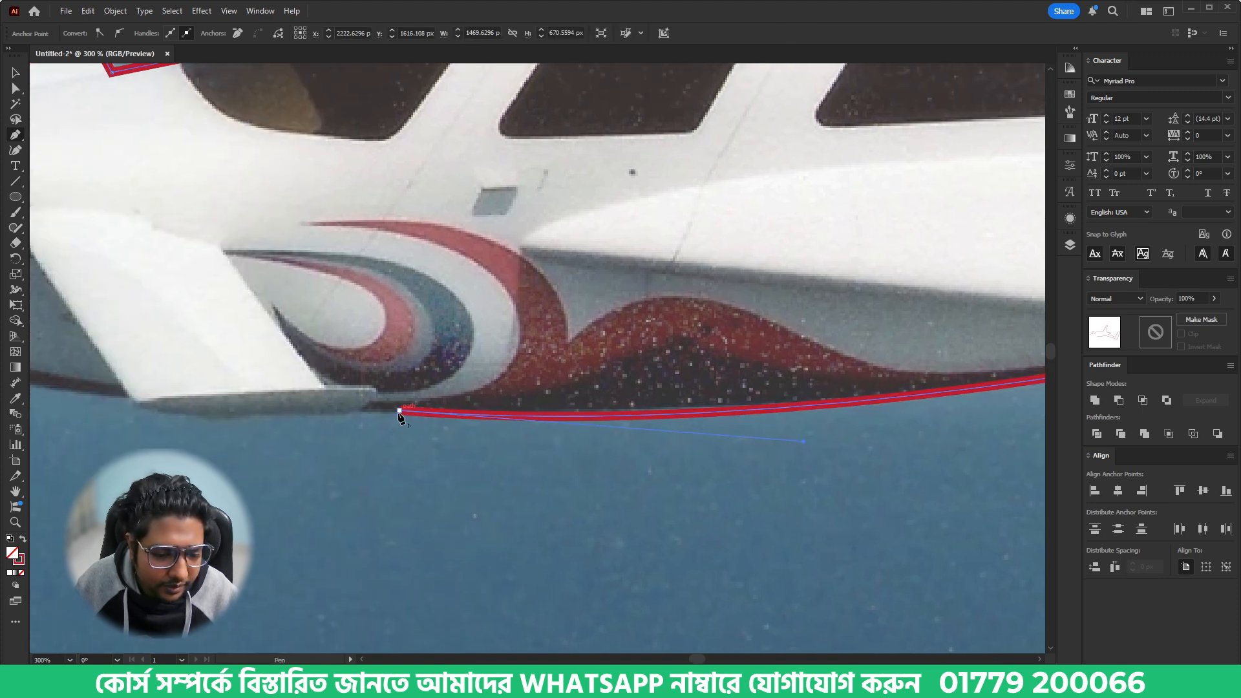
pyautogui.click(400, 413)
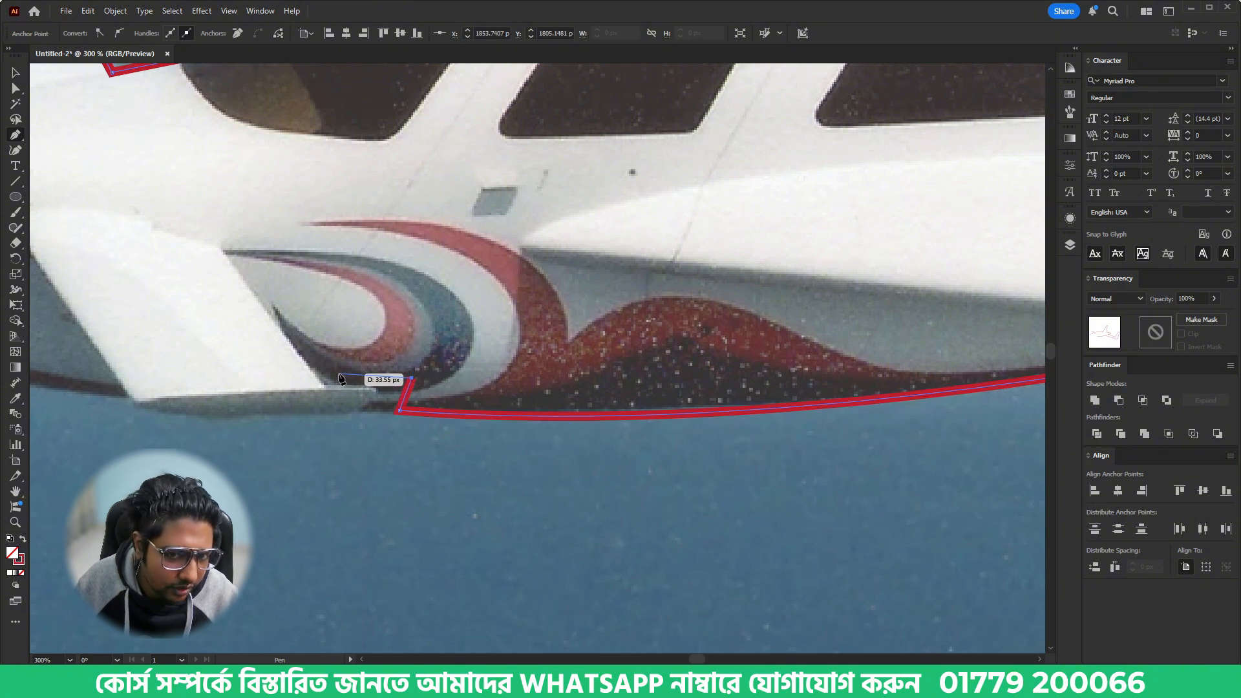
# - Trace the notch behind the canard up to its rear root and back down its trailing edge to the tip
pyautogui.click(339, 374)
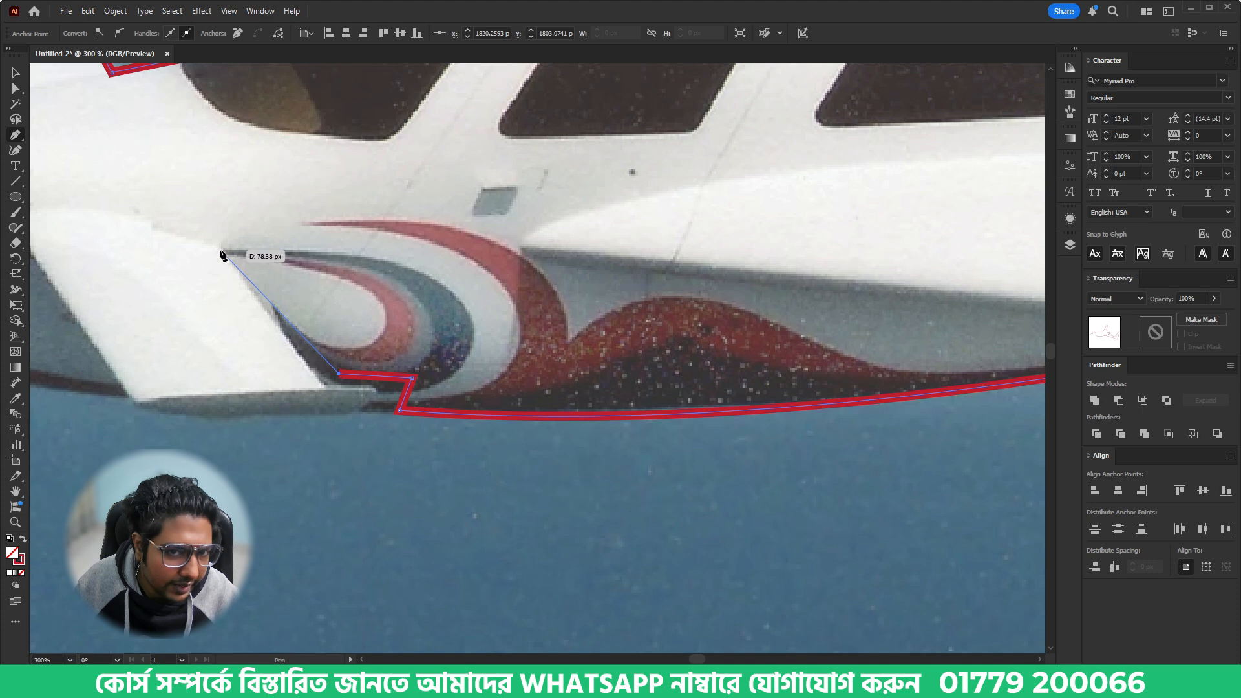
pyautogui.click(220, 250)
pyautogui.click(326, 386)
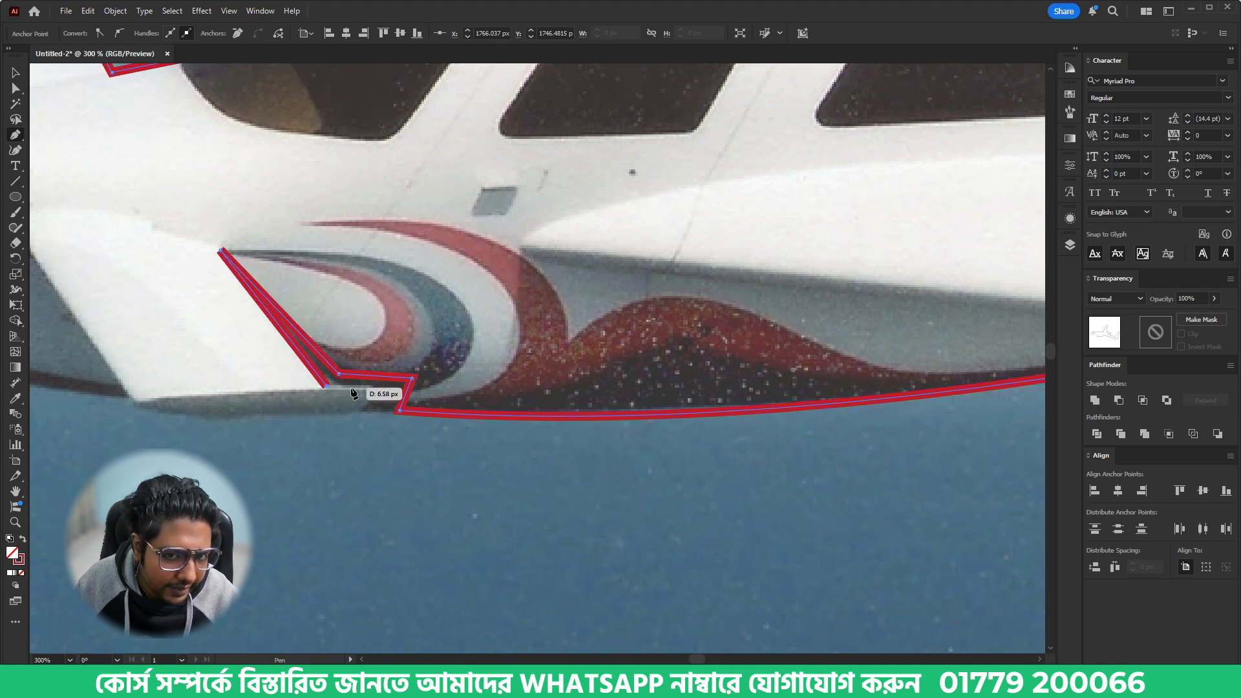
pyautogui.click(376, 390)
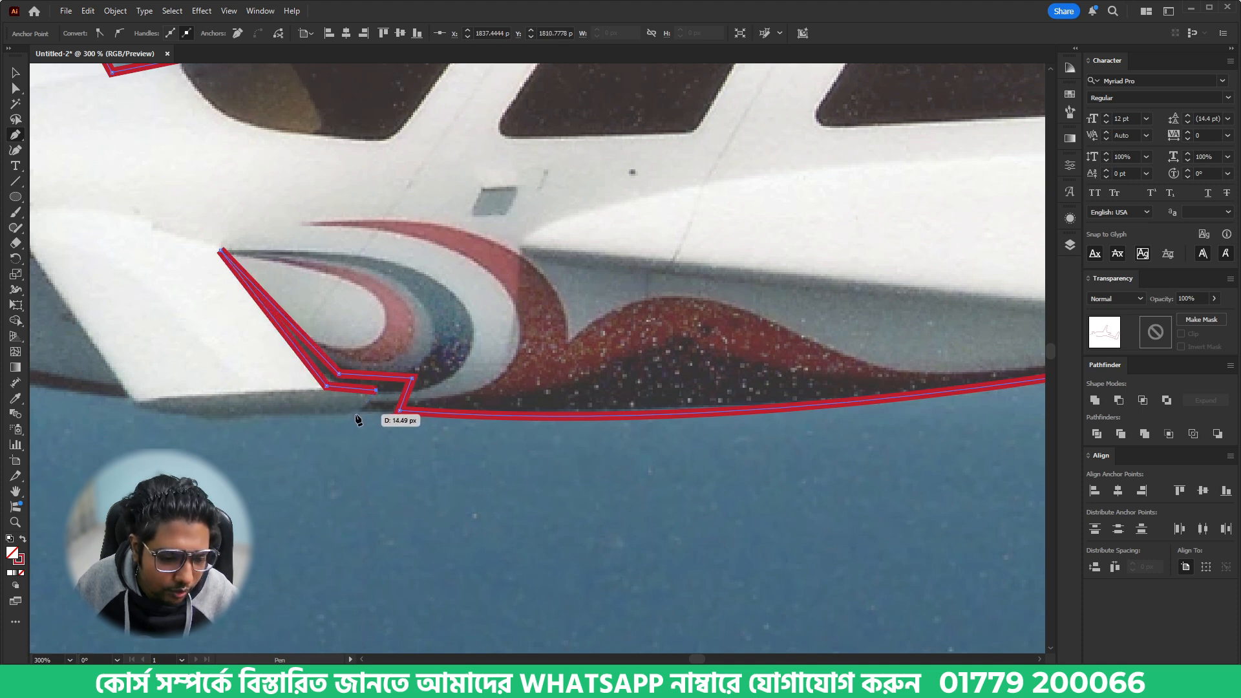
pyautogui.click(355, 415)
# - Trace the underside of the canard's tip and continue up its leading edge to the front root
pyautogui.hscroll(-5, 388, 433)
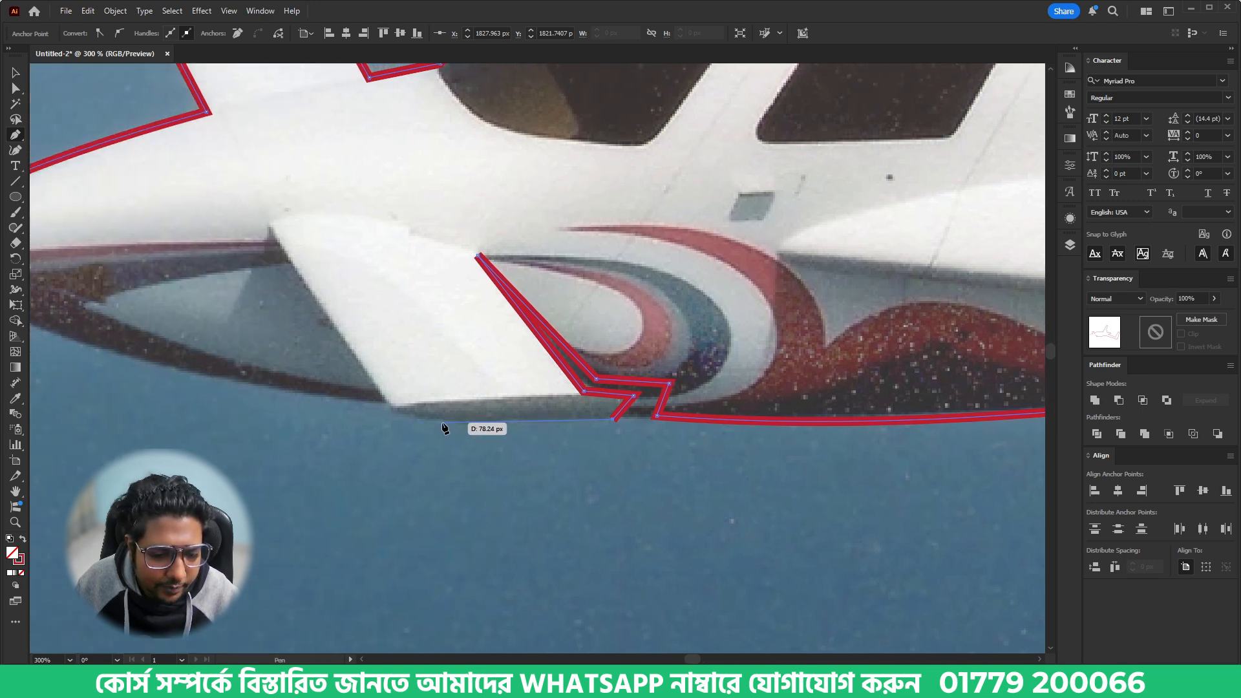
pyautogui.click(444, 428)
pyautogui.click(411, 418)
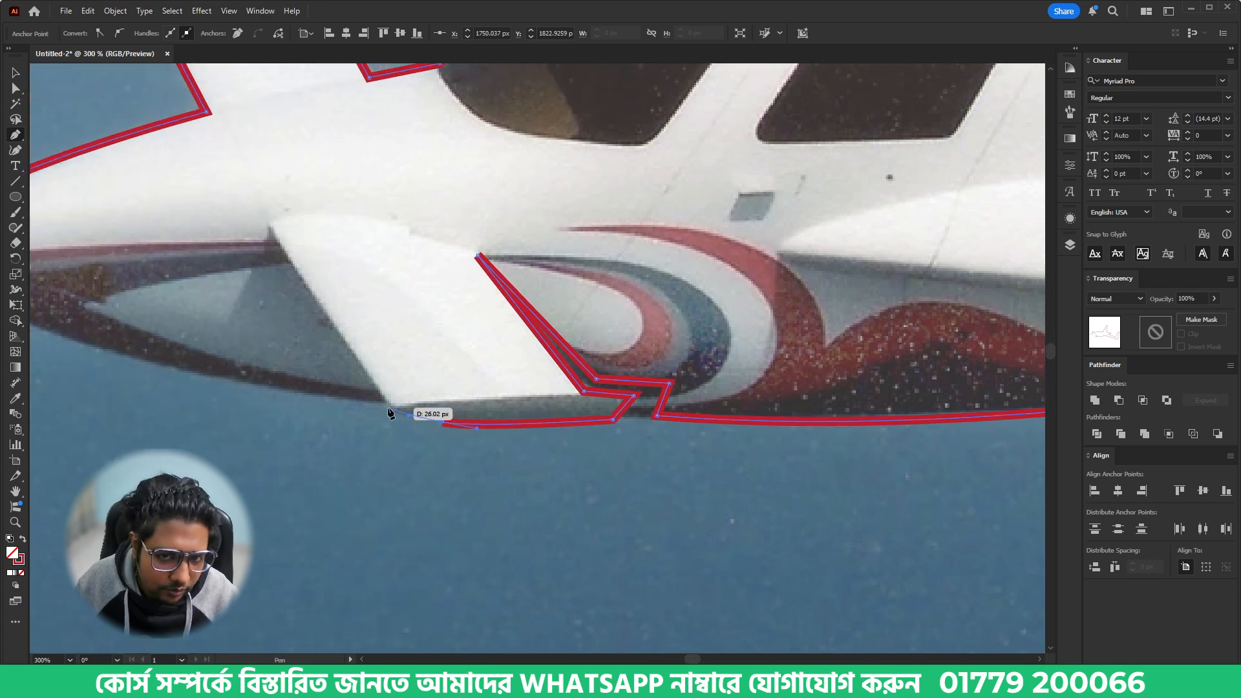
pyautogui.click(393, 409)
pyautogui.moveTo(345, 363); pyautogui.dragTo(470, 446)
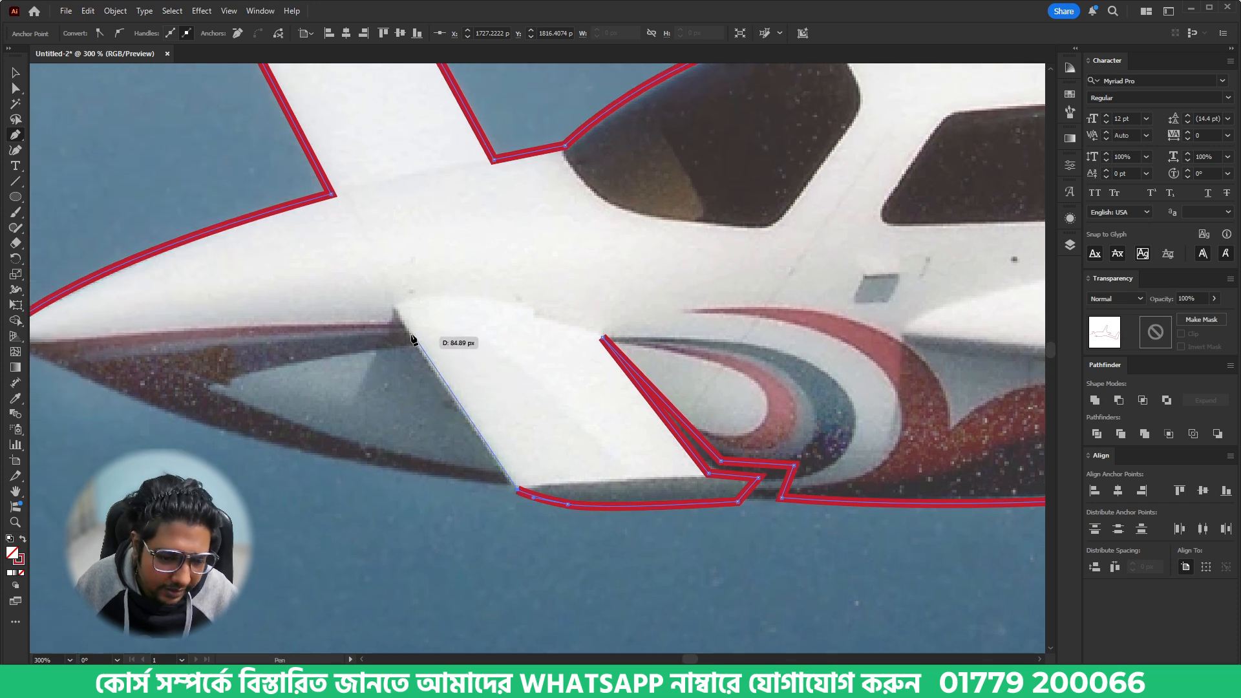
pyautogui.click(399, 321)
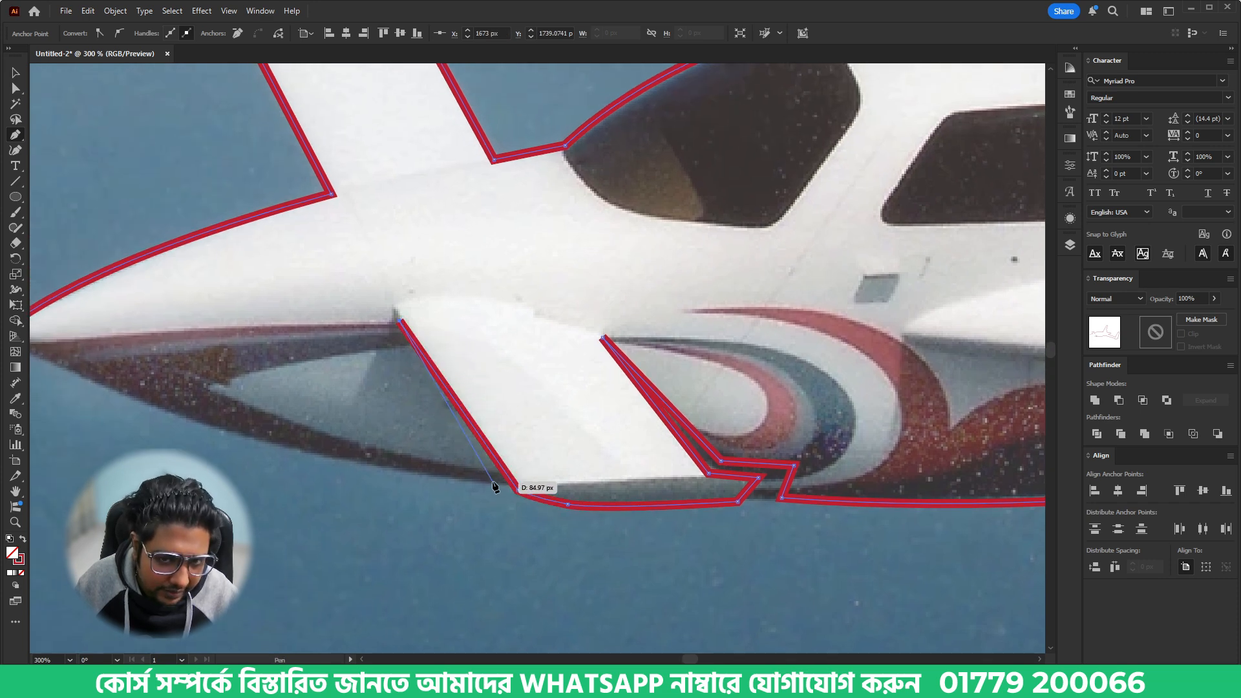
# - Bring the path back down beside the canard and curve it along the lower nose, closing the outline at the nose tip
pyautogui.click(492, 481)
pyautogui.moveTo(223, 442); pyautogui.dragTo(443, 463)
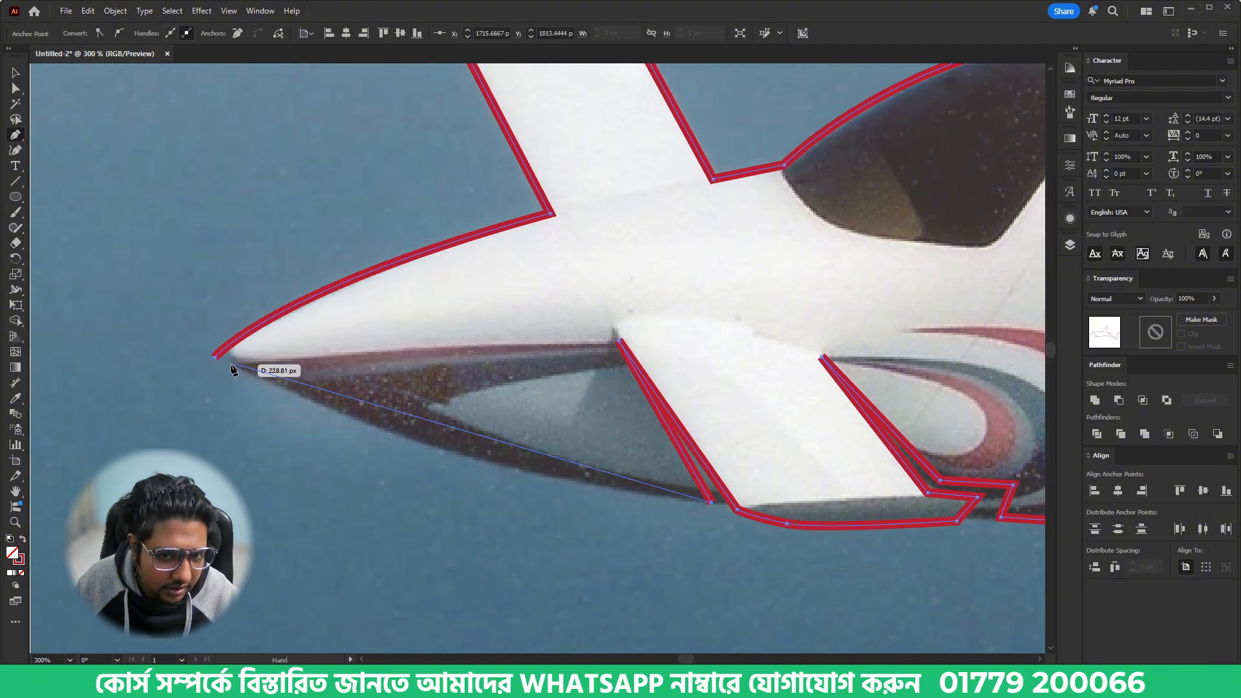
pyautogui.moveTo(215, 360); pyautogui.dragTo(172, 317)
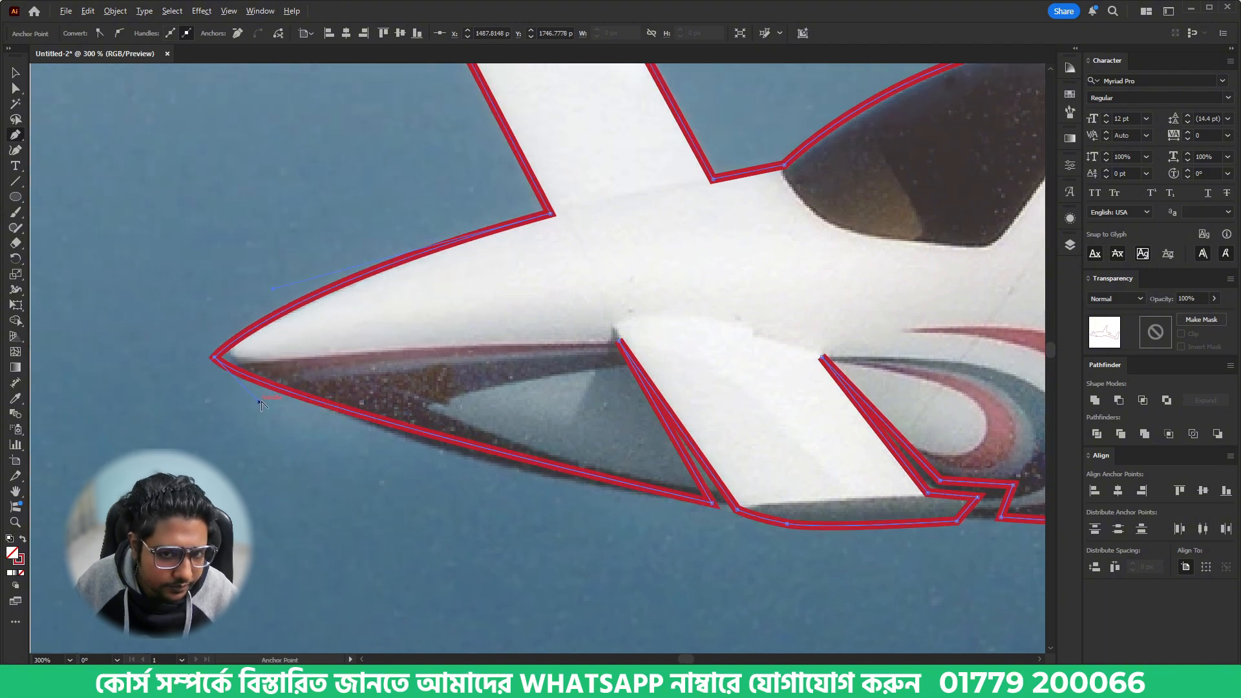
pyautogui.moveTo(259, 402); pyautogui.dragTo(403, 477)
# - Deselect the airplane outline and draw a separate curve from below the rear window along the wing root's upper edge to its front point
pyautogui.scroll(-2, 554, 425)
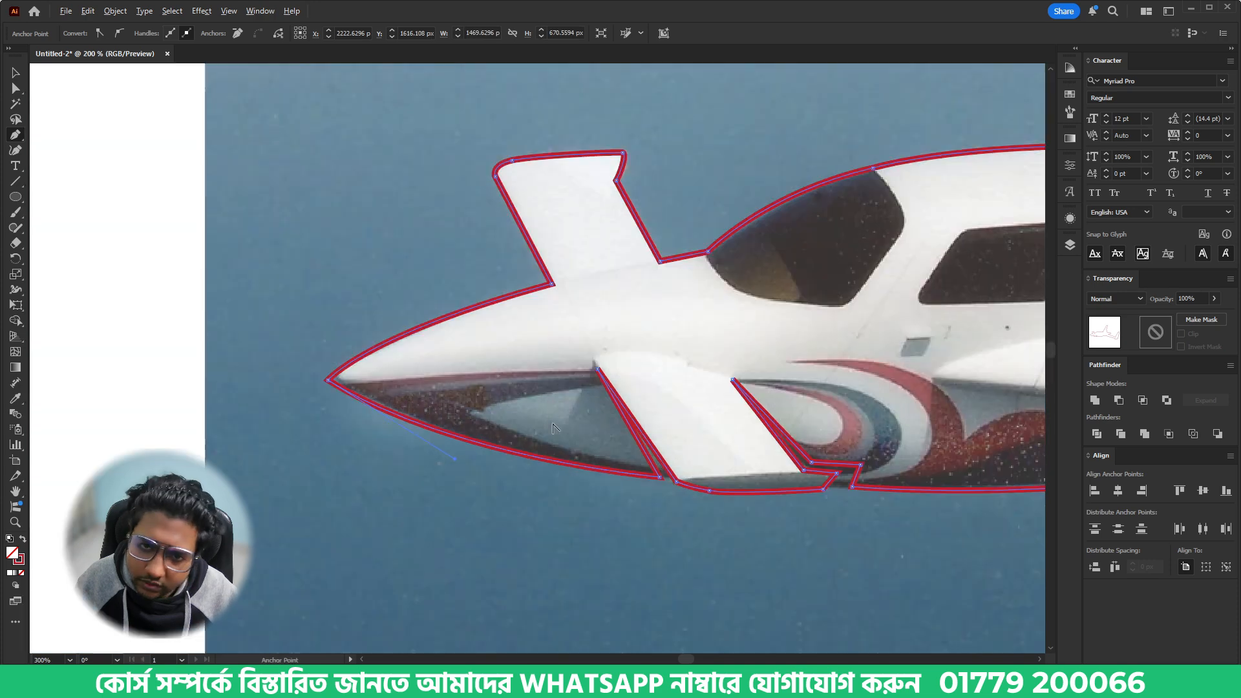
pyautogui.moveTo(787, 514); pyautogui.dragTo(477, 509)
pyautogui.moveTo(709, 452); pyautogui.dragTo(503, 523)
pyautogui.moveTo(614, 451); pyautogui.dragTo(558, 481)
pyautogui.moveTo(336, 489); pyautogui.dragTo(411, 487)
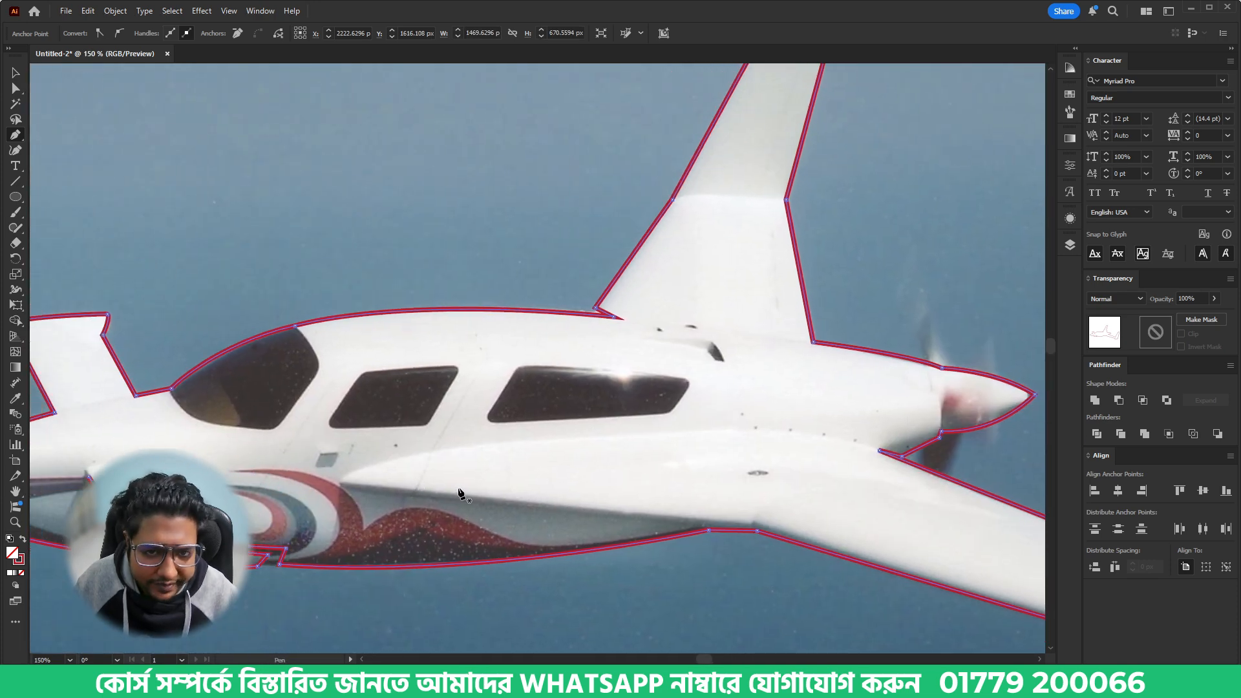
pyautogui.scroll(1, 523, 517)
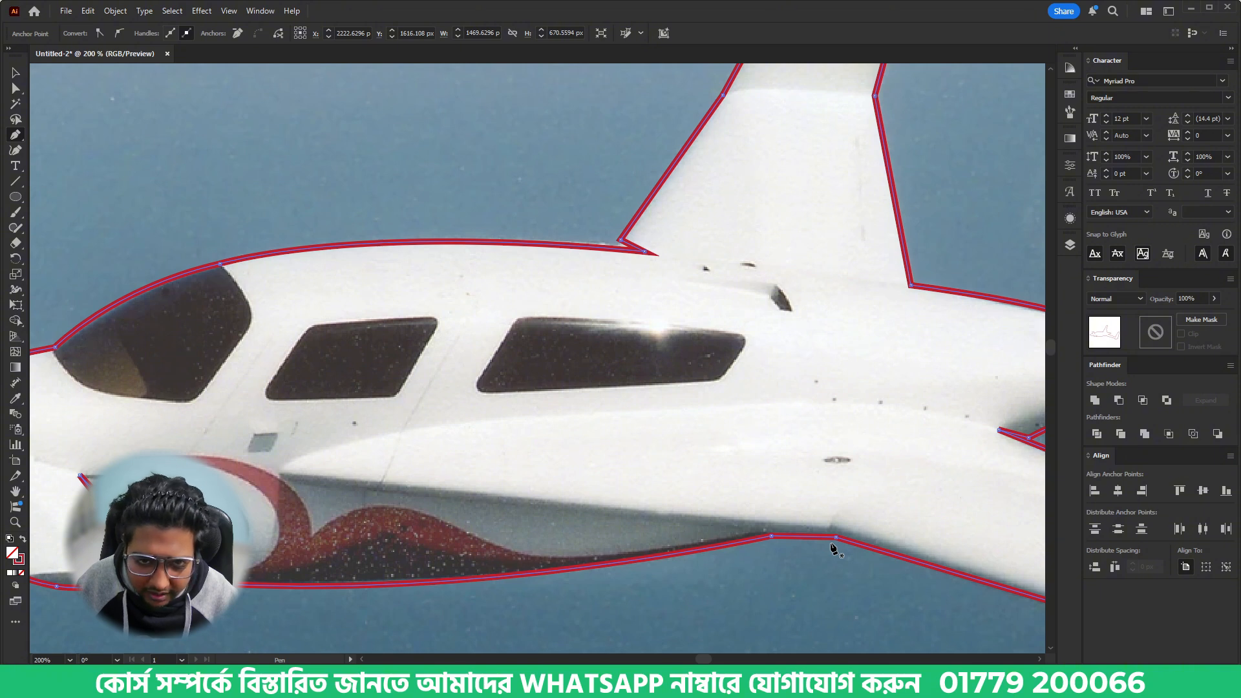
pyautogui.press('v')
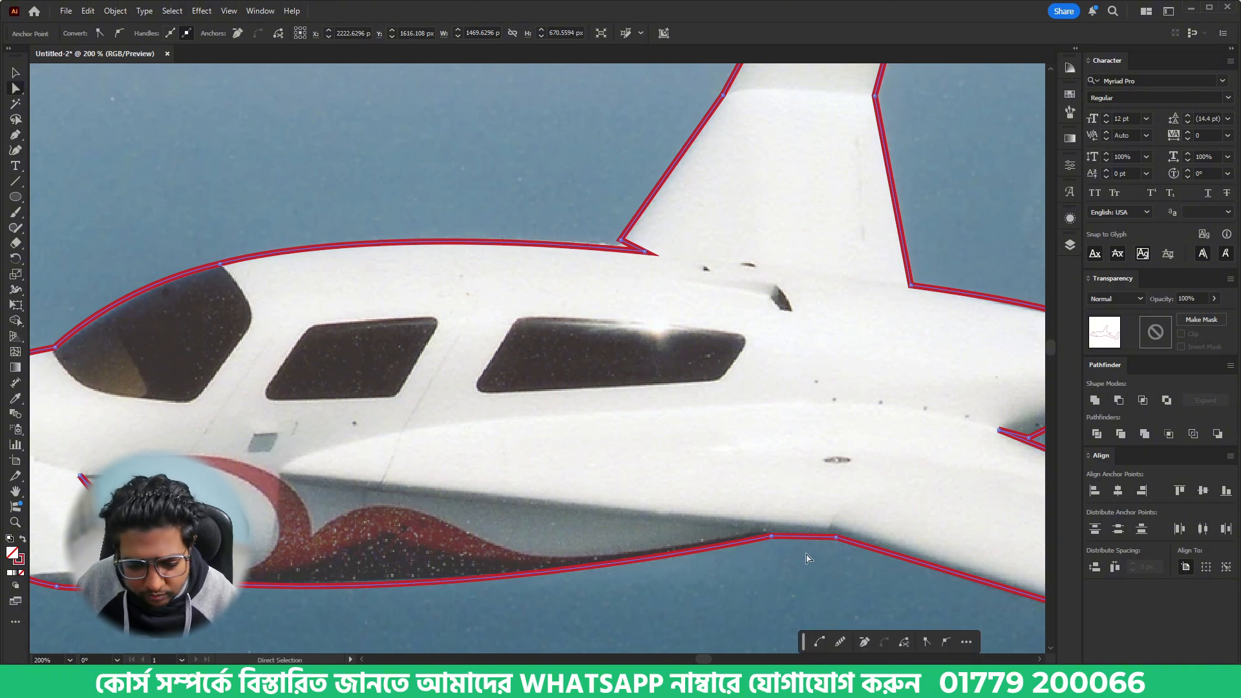
pyautogui.click(806, 554)
pyautogui.press('p')
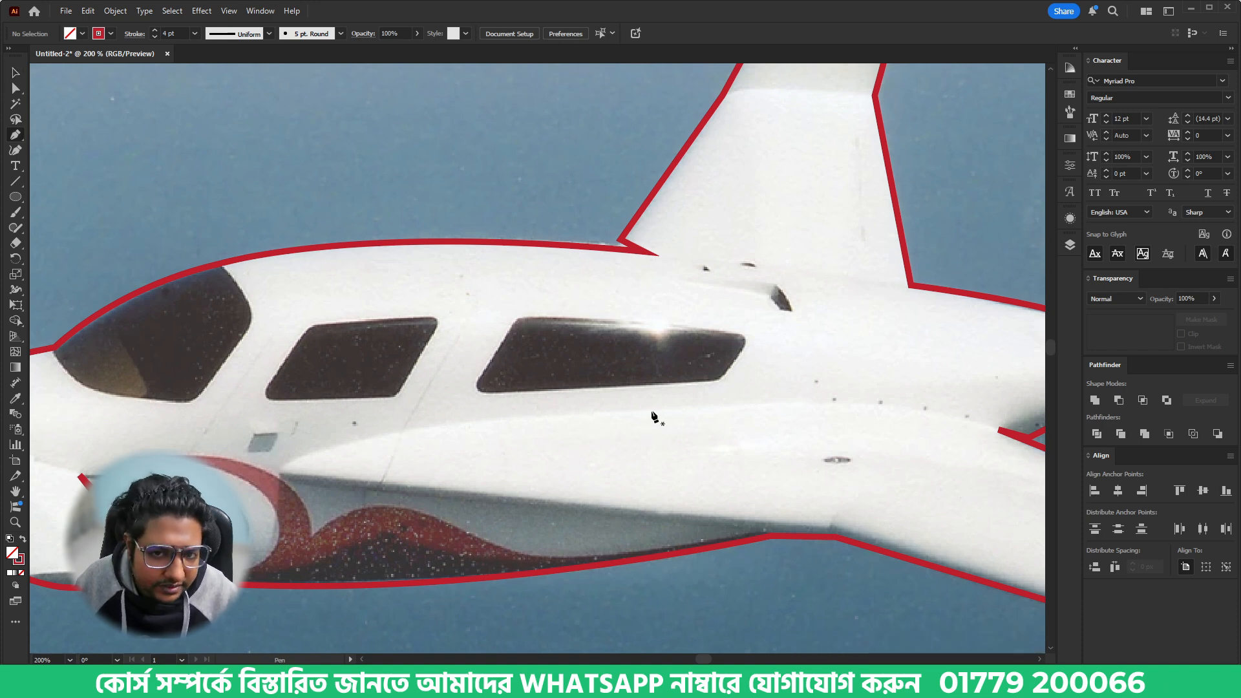
pyautogui.click(685, 408)
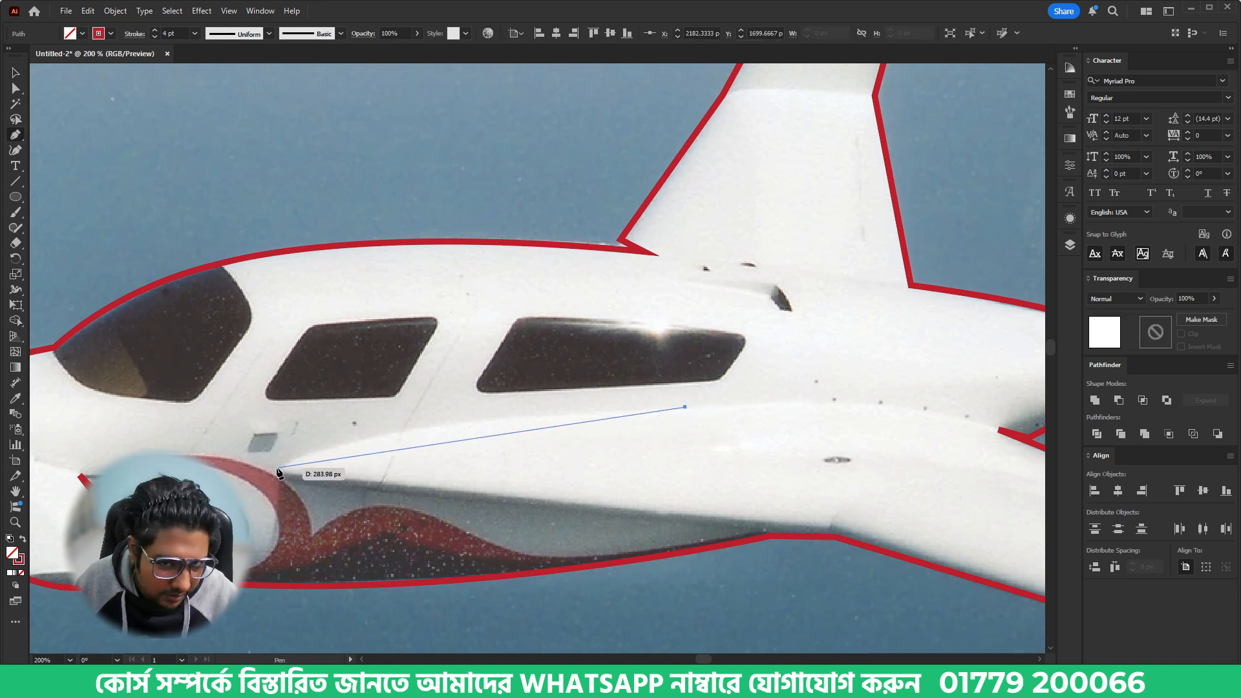
pyautogui.moveTo(277, 470); pyautogui.dragTo(187, 507)
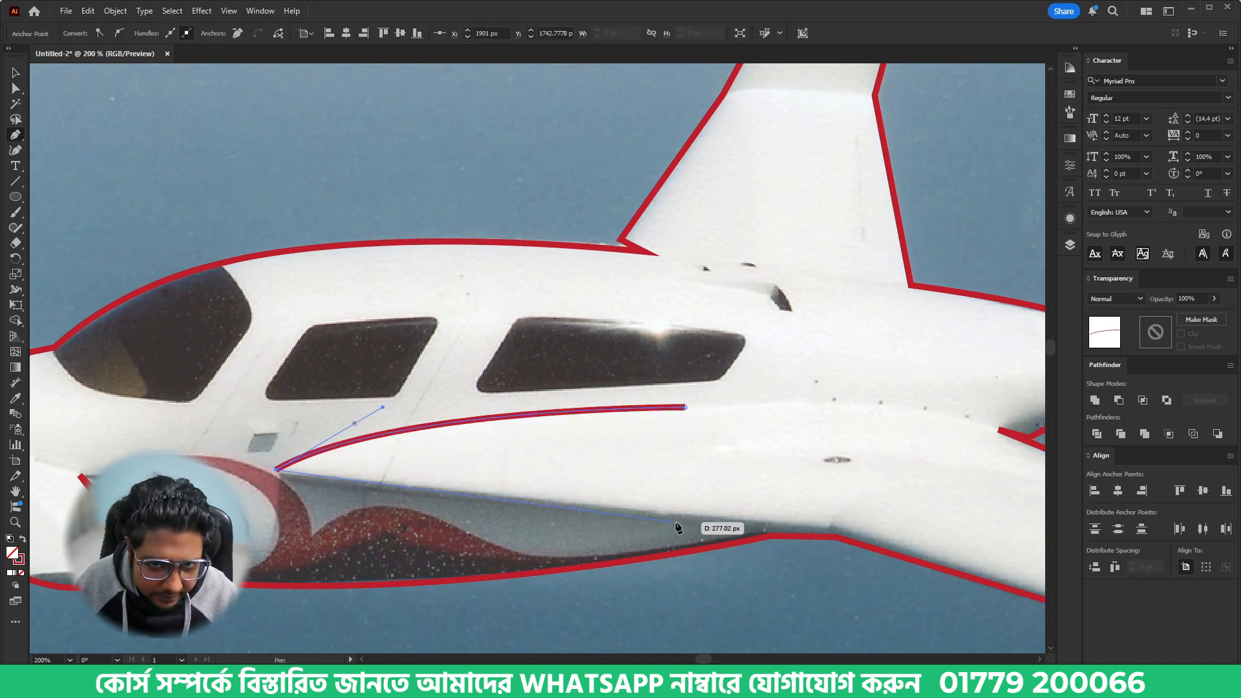
# - Trace the wing root's lower edge and return along an inner parallel edge, closing the thin tapered shape at its starting anchor
pyautogui.moveTo(677, 523); pyautogui.dragTo(300, 492)
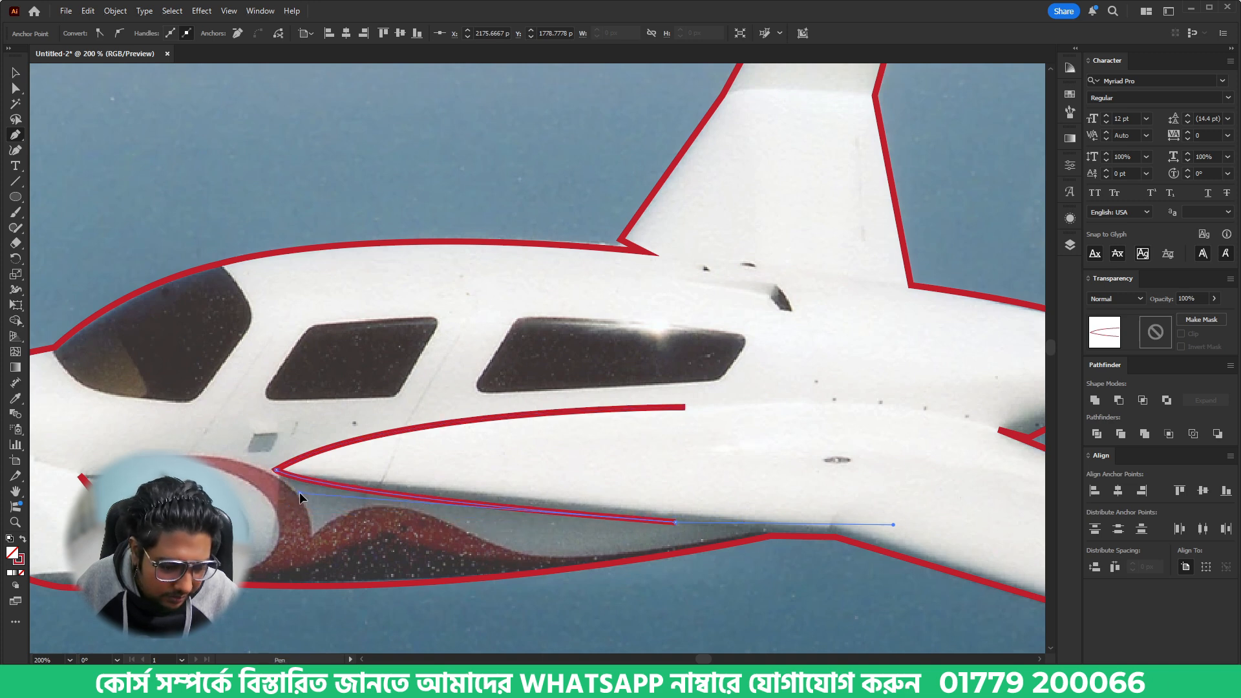
pyautogui.click(675, 522)
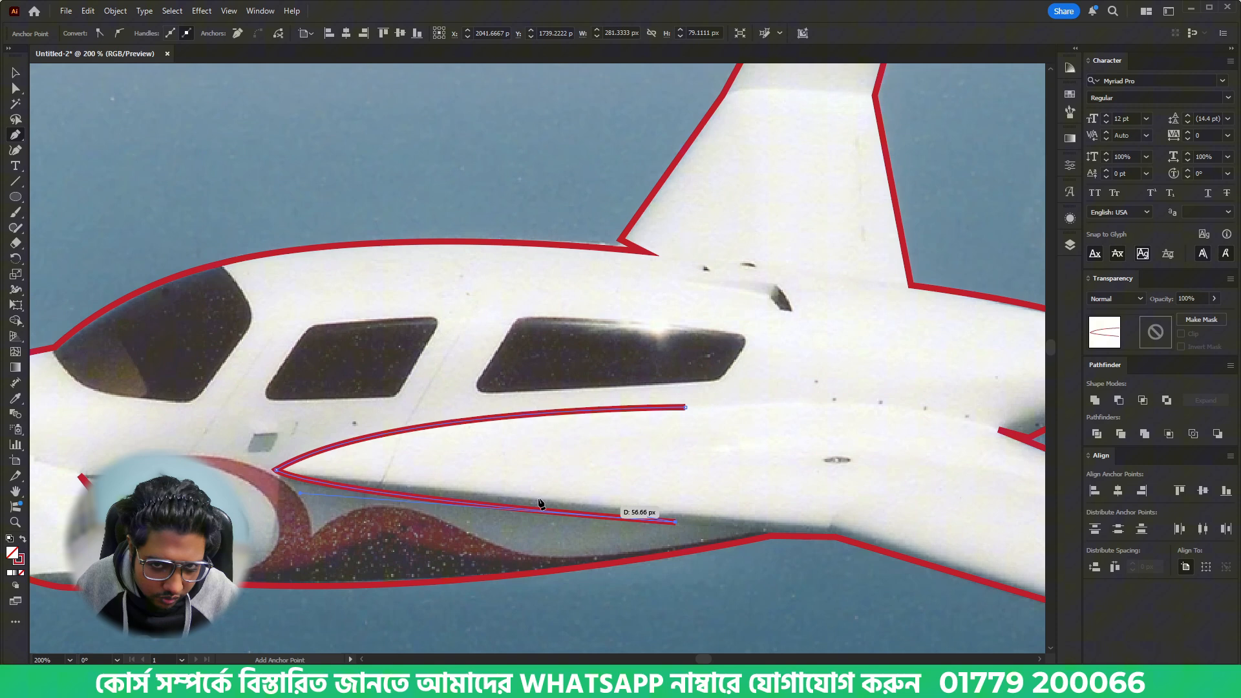
pyautogui.click(305, 469)
pyautogui.moveTo(272, 451); pyautogui.dragTo(273, 450)
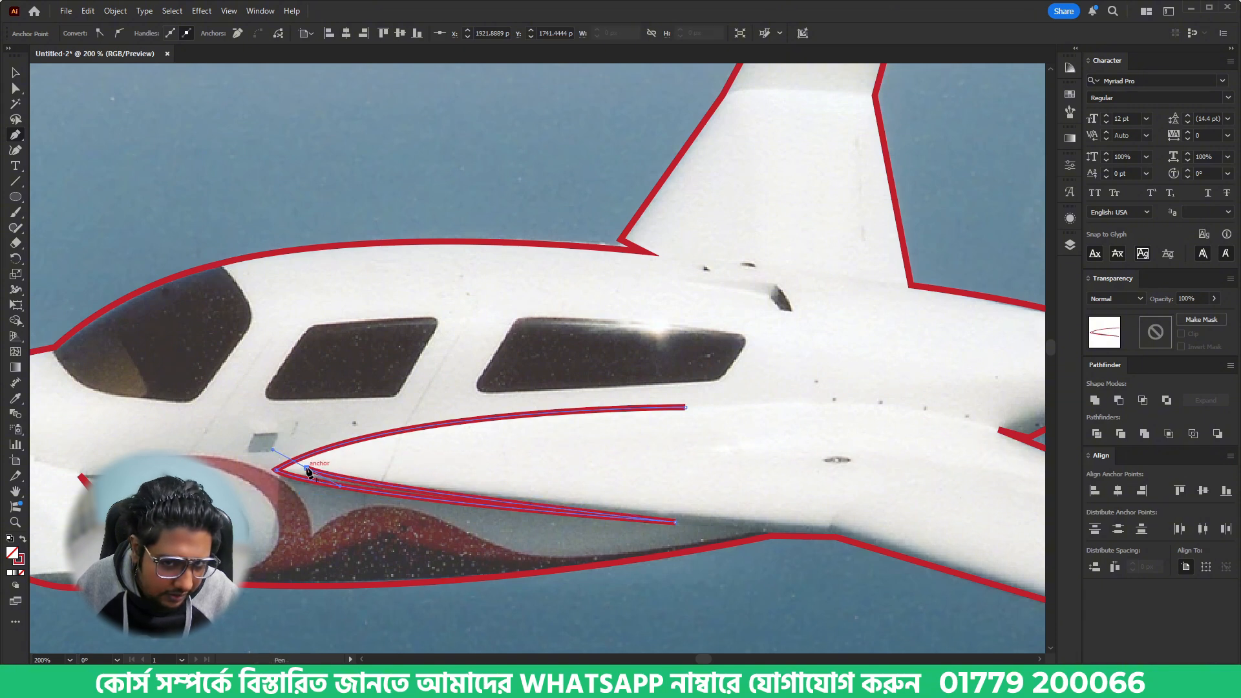
pyautogui.click(306, 468)
pyautogui.click(686, 409)
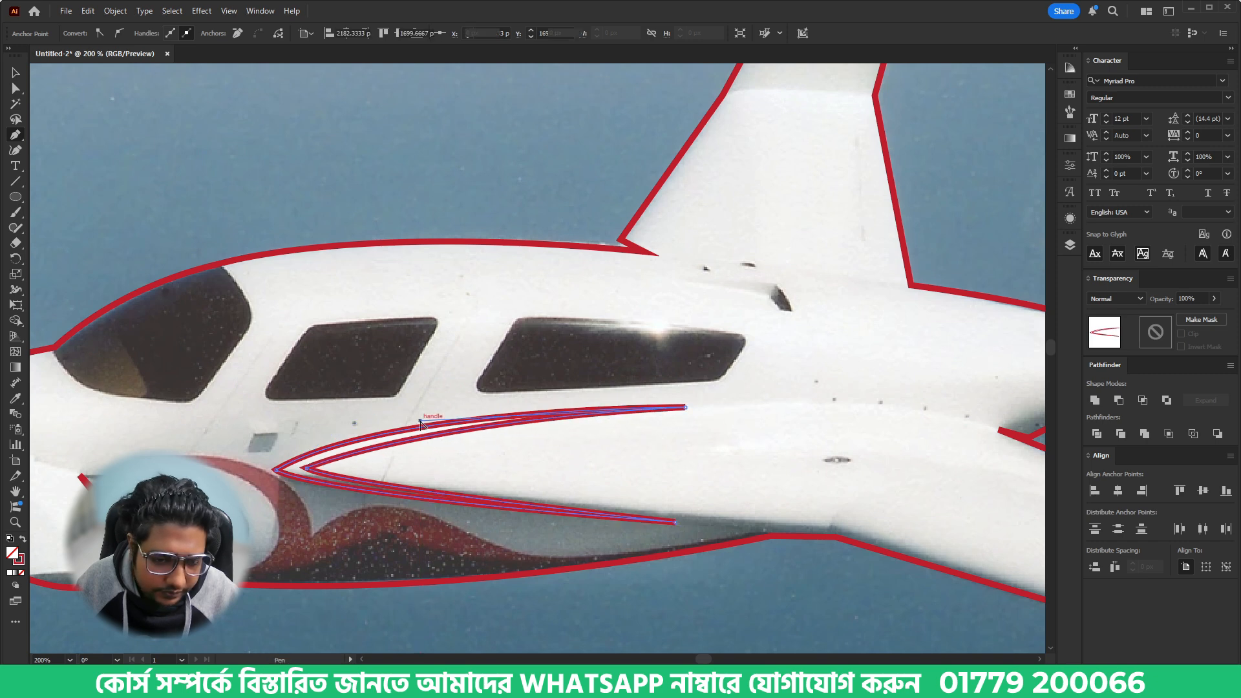
pyautogui.moveTo(717, 433); pyautogui.dragTo(475, 465)
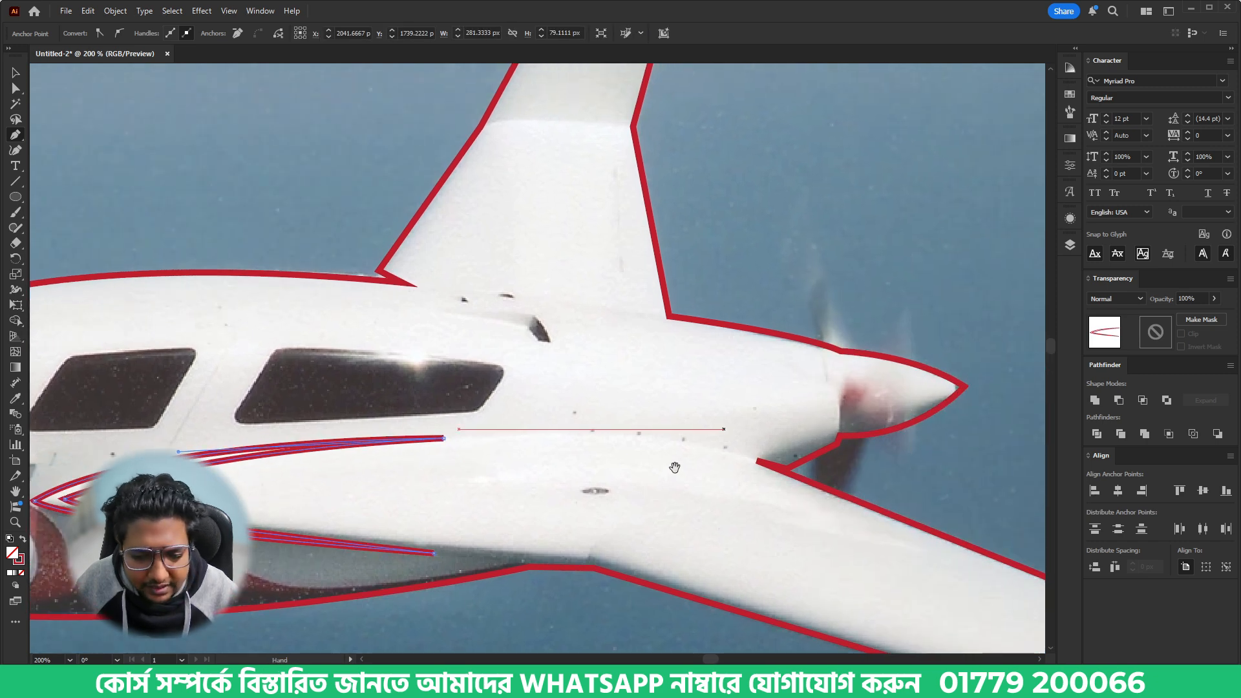
# - Nudge the outline's anchor where the engine cowling's lower edge meets the wing's rear edge, then deselect the outline
pyautogui.scroll(3, 820, 463)
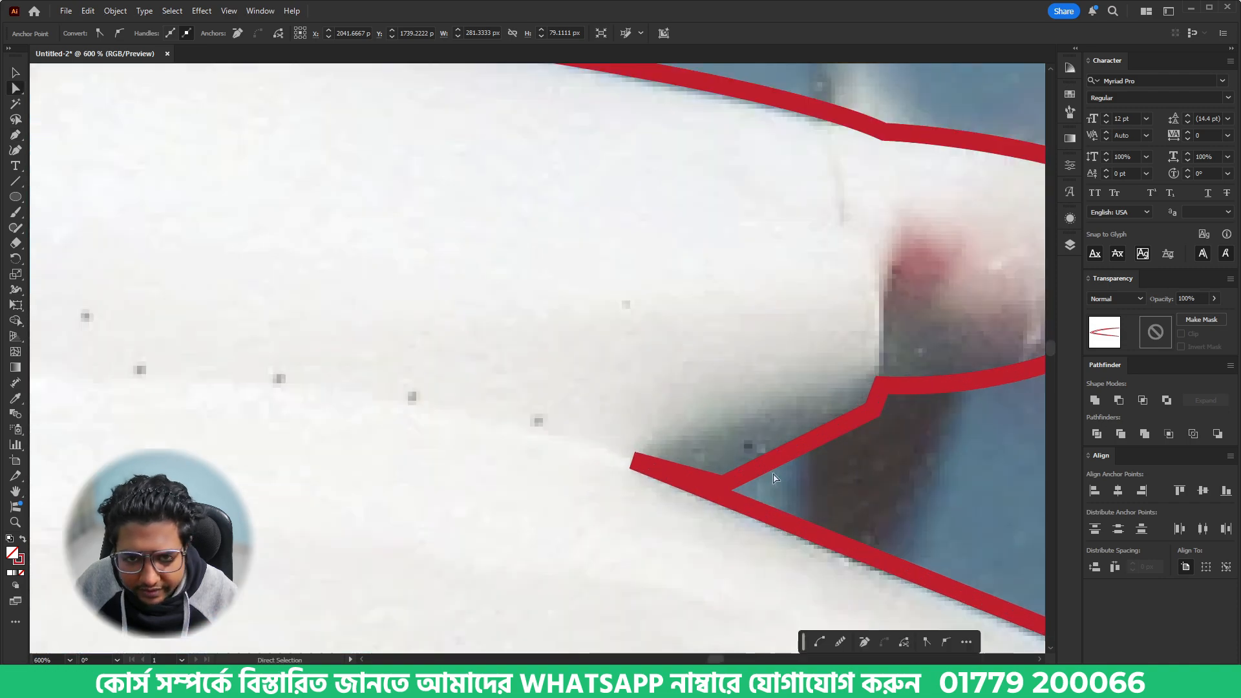
pyautogui.press('a')
pyautogui.moveTo(723, 486); pyautogui.dragTo(729, 474)
pyautogui.click(848, 482)
pyautogui.scroll(-6, 849, 487)
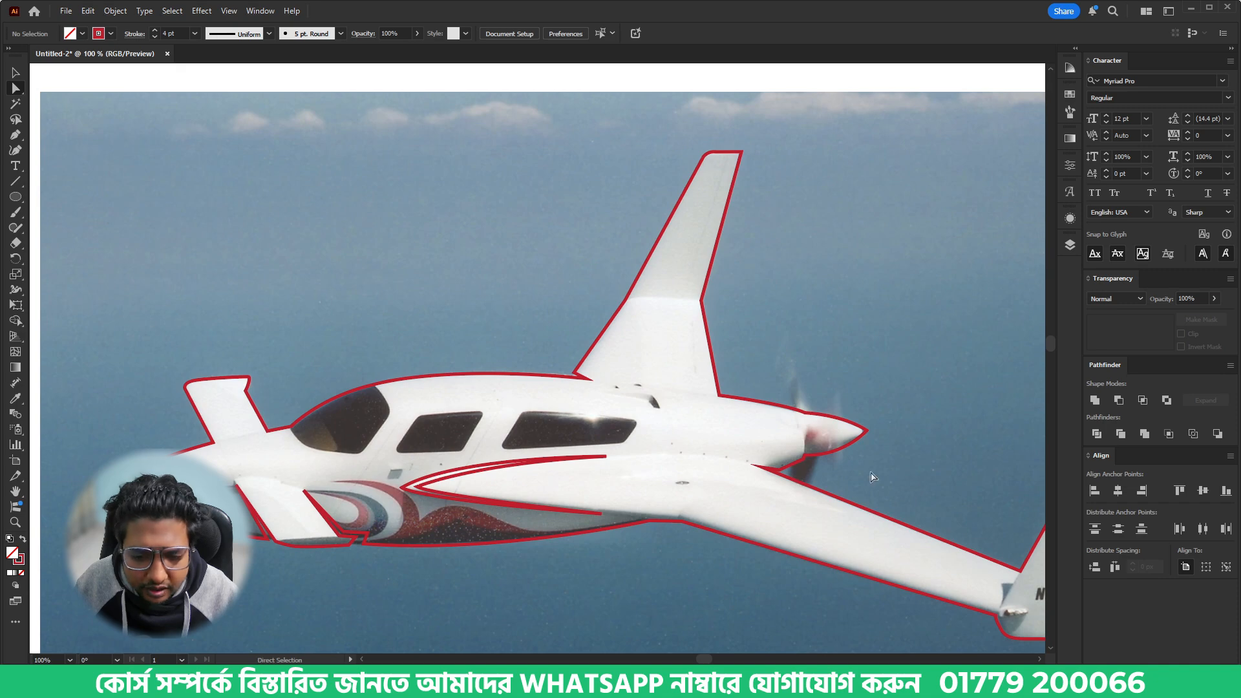
# - Begin a new path at the windshield's front point and curve it along the lower edge to the bottom rear corner
pyautogui.scroll(2, 810, 435)
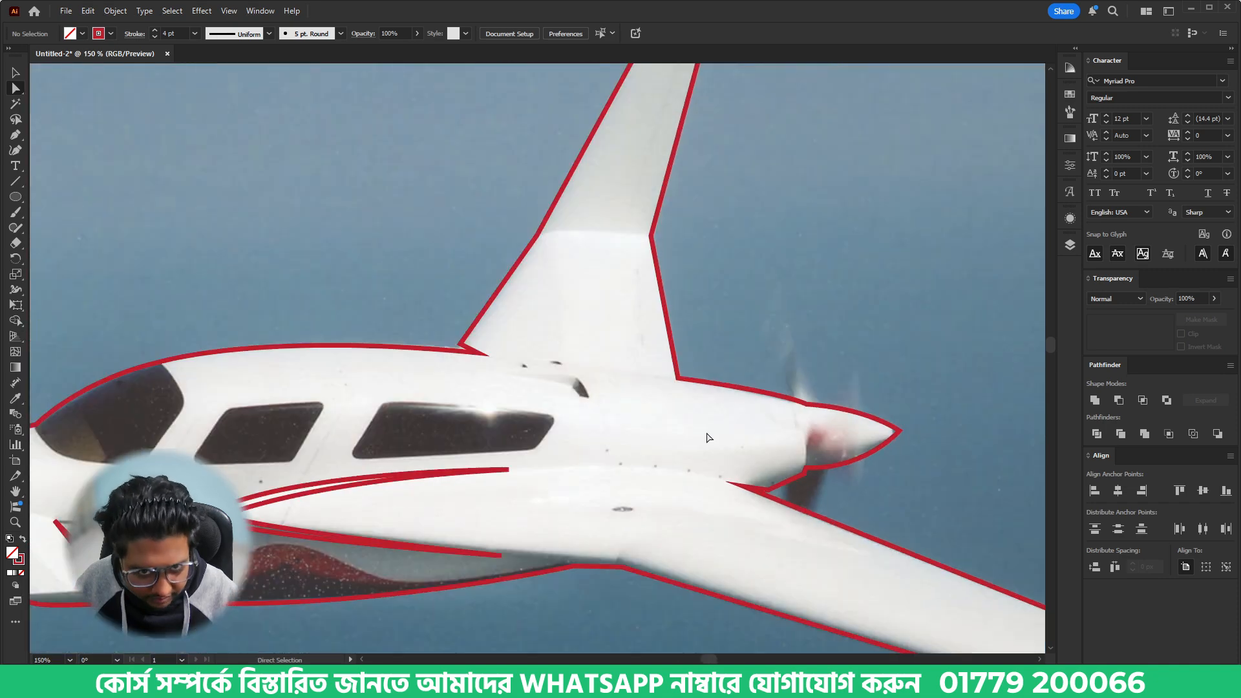
pyautogui.hscroll(-5, 307, 448)
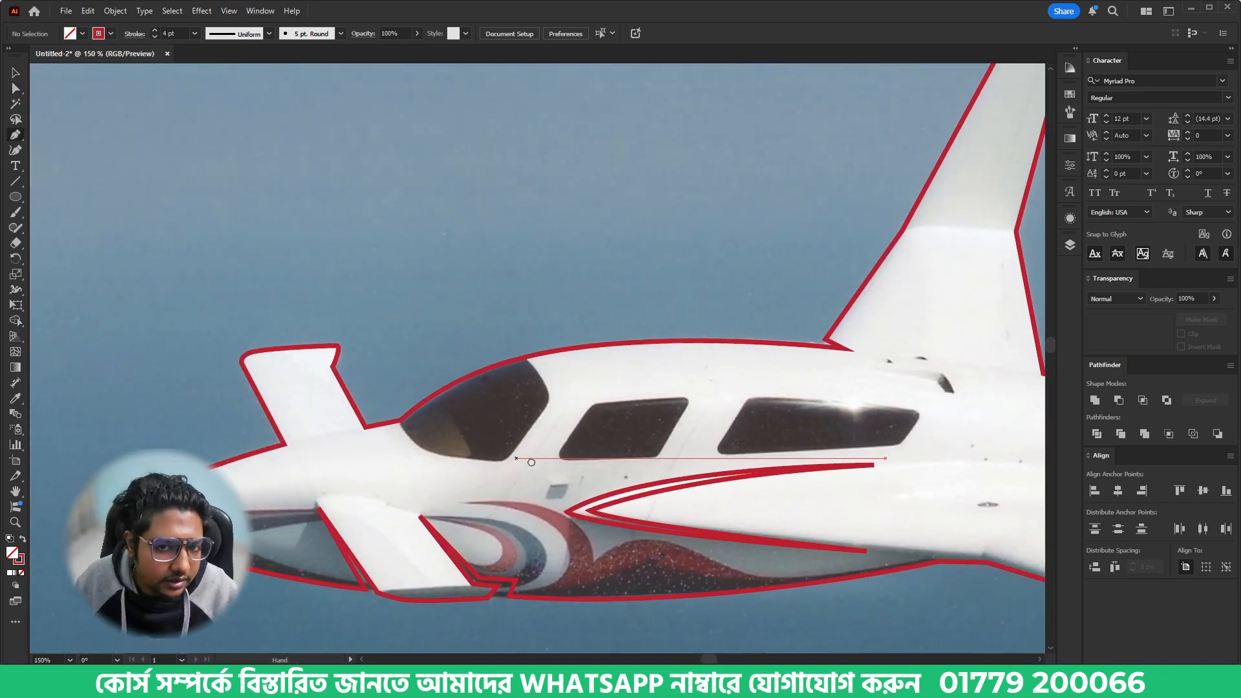
pyautogui.scroll(4, 438, 441)
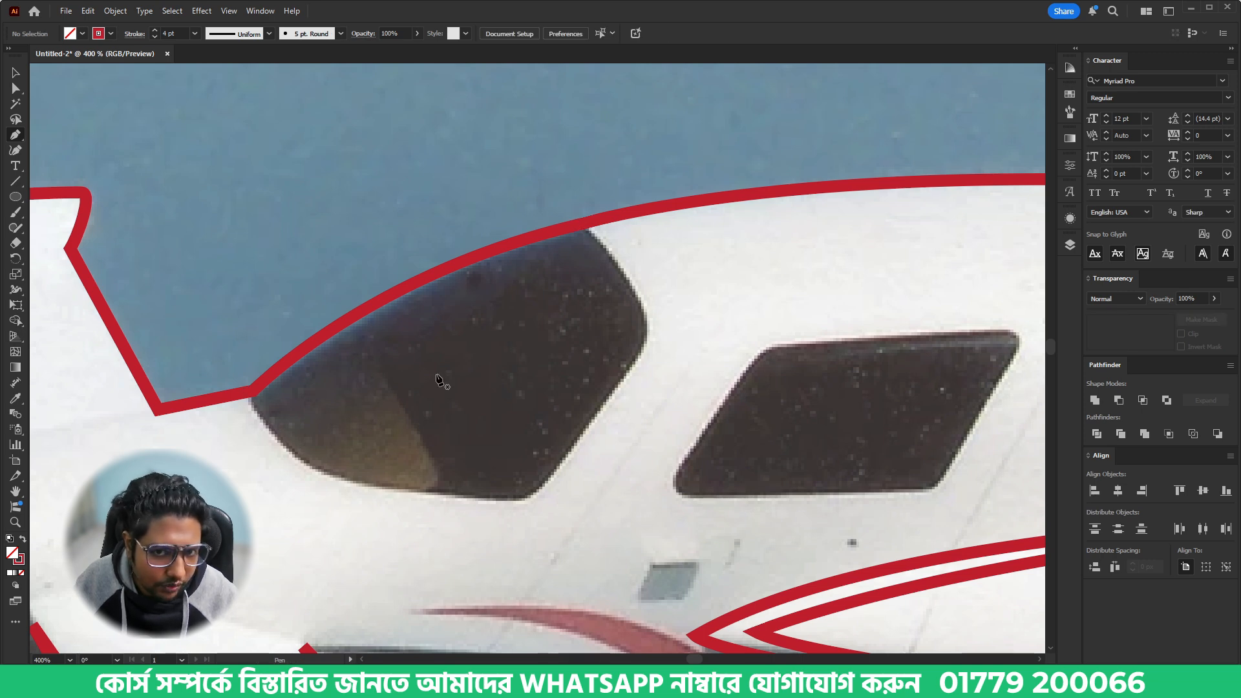
pyautogui.click(254, 409)
pyautogui.moveTo(395, 490); pyautogui.dragTo(426, 497)
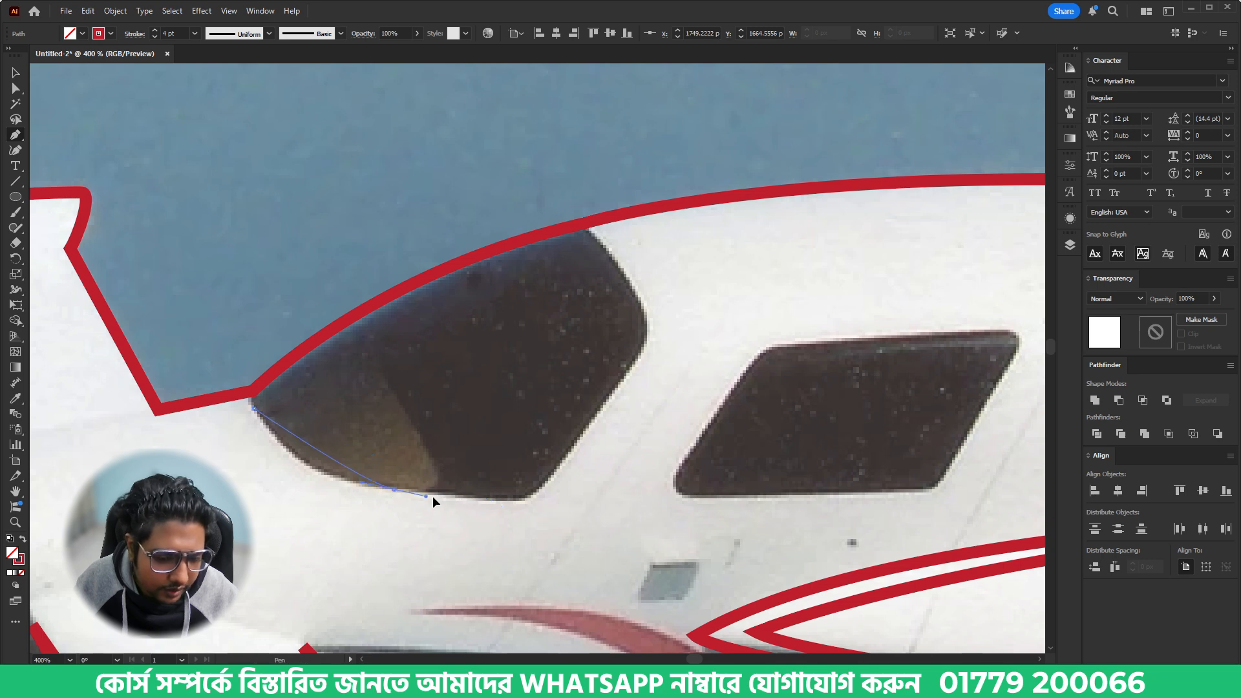
pyautogui.moveTo(504, 505)
pyautogui.mouseDown()
pyautogui.moveTo(545, 490)
pyautogui.moveTo(451, 499)
pyautogui.mouseUp()
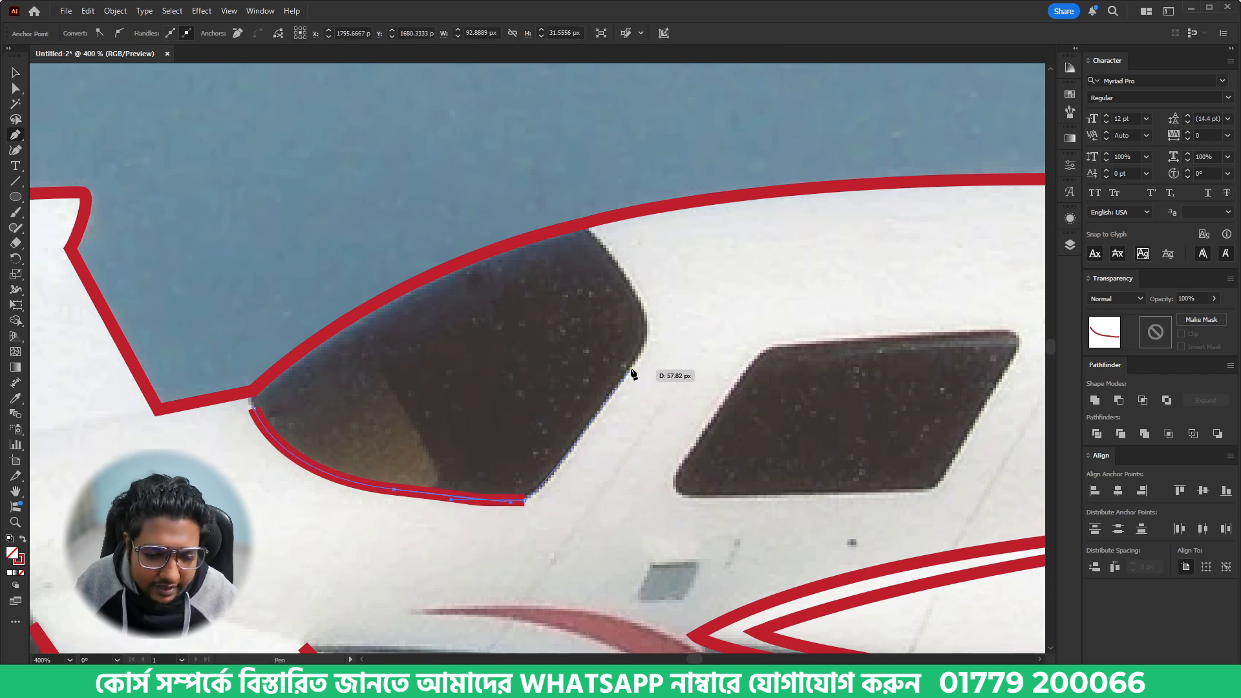
# - Trace the windshield's rear edge up to its top corner and close the shape with a curve that follows the roofline
pyautogui.moveTo(631, 367); pyautogui.dragTo(641, 347)
pyautogui.moveTo(630, 290); pyautogui.dragTo(610, 255)
pyautogui.click(592, 235)
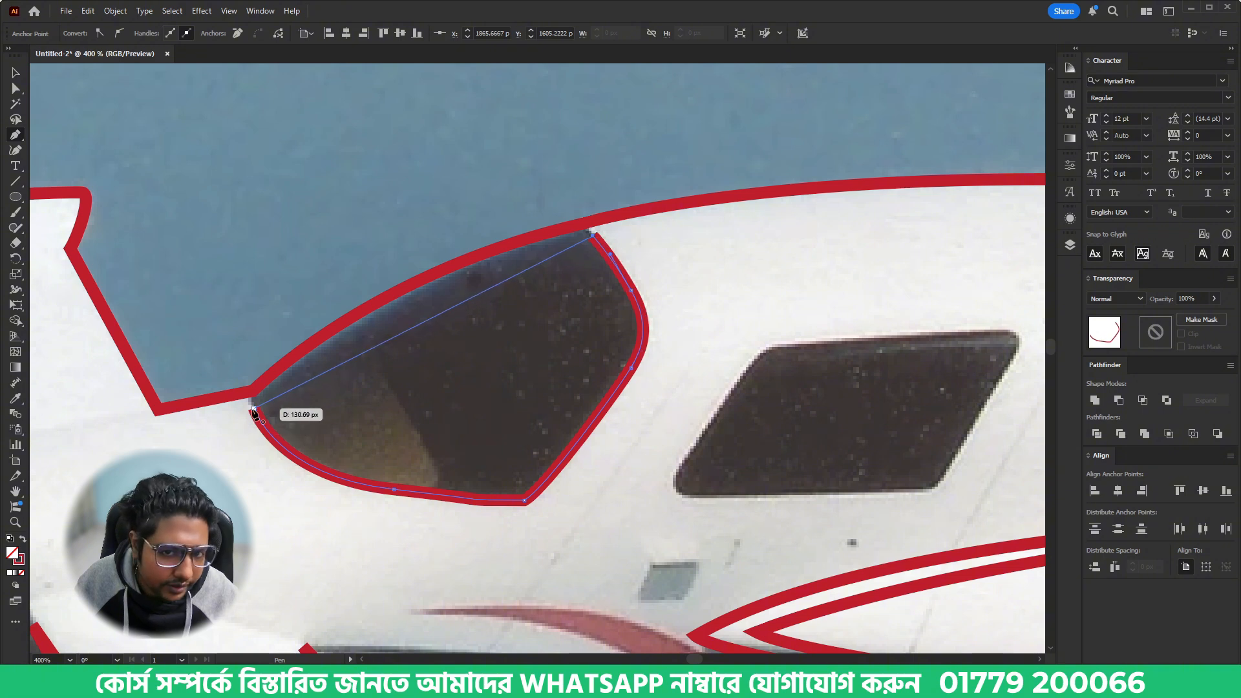
pyautogui.moveTo(253, 410); pyautogui.dragTo(192, 468)
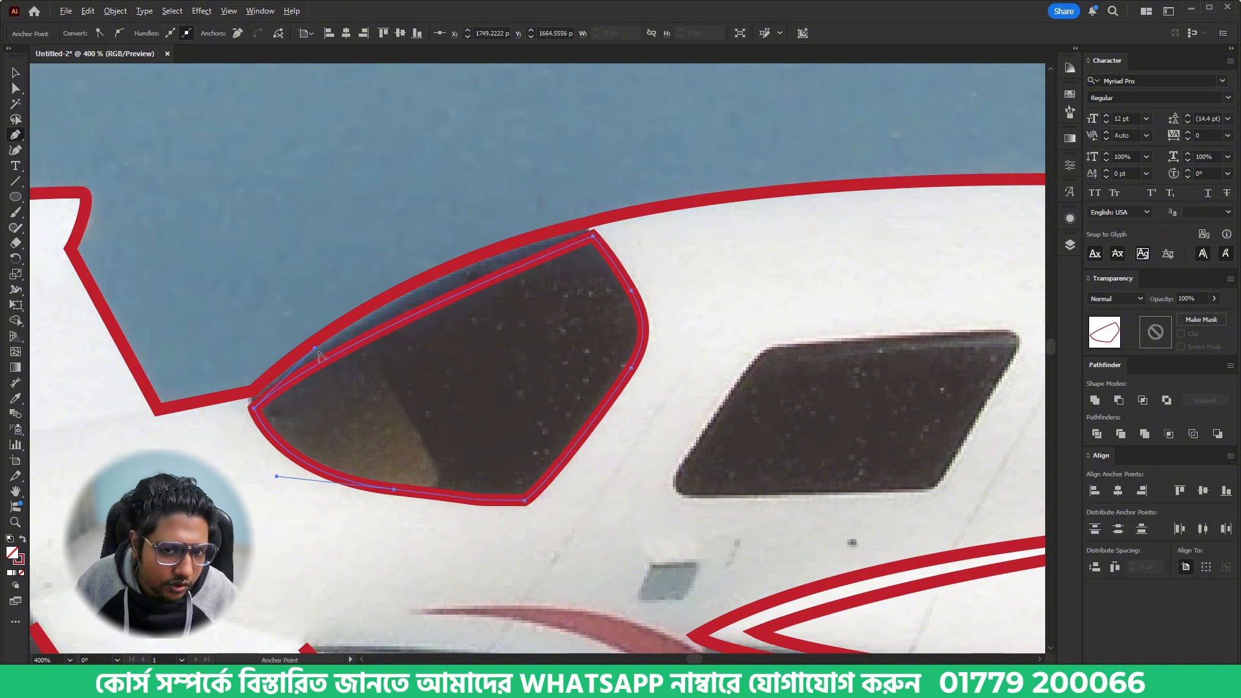
pyautogui.moveTo(316, 347); pyautogui.dragTo(385, 285)
# - Trace the middle side window as a closed four-sided shape with straight edges
pyautogui.moveTo(778, 377); pyautogui.dragTo(567, 401)
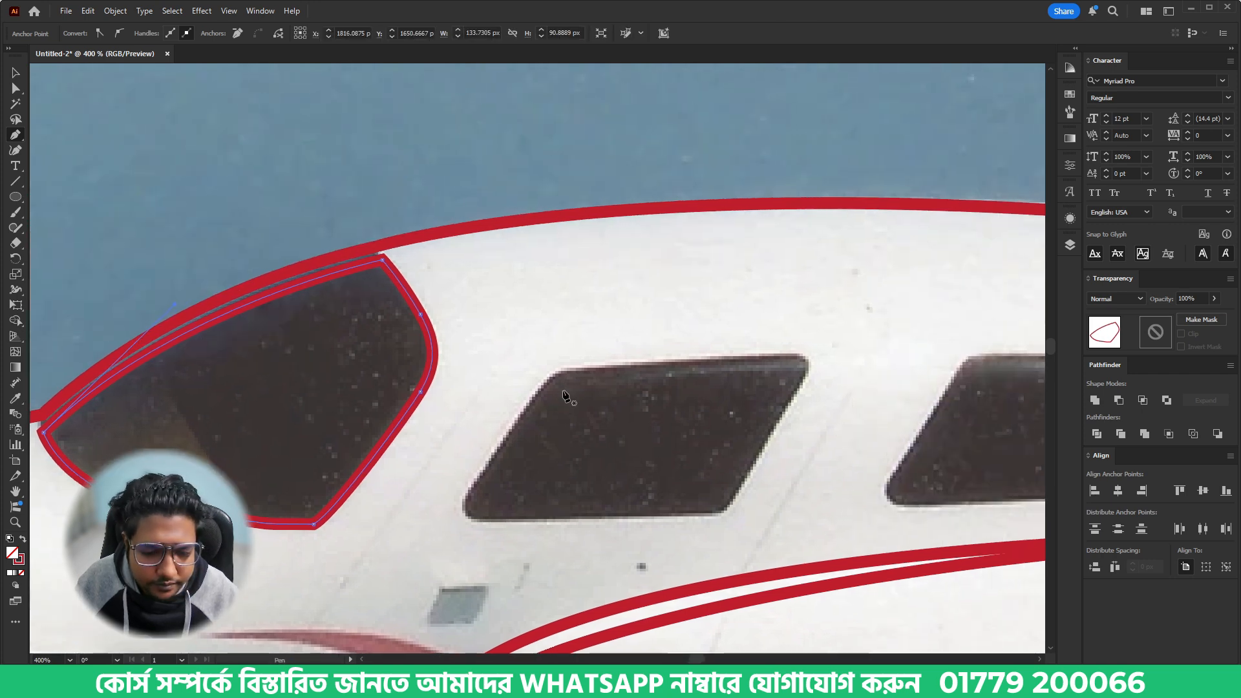
pyautogui.click(559, 361)
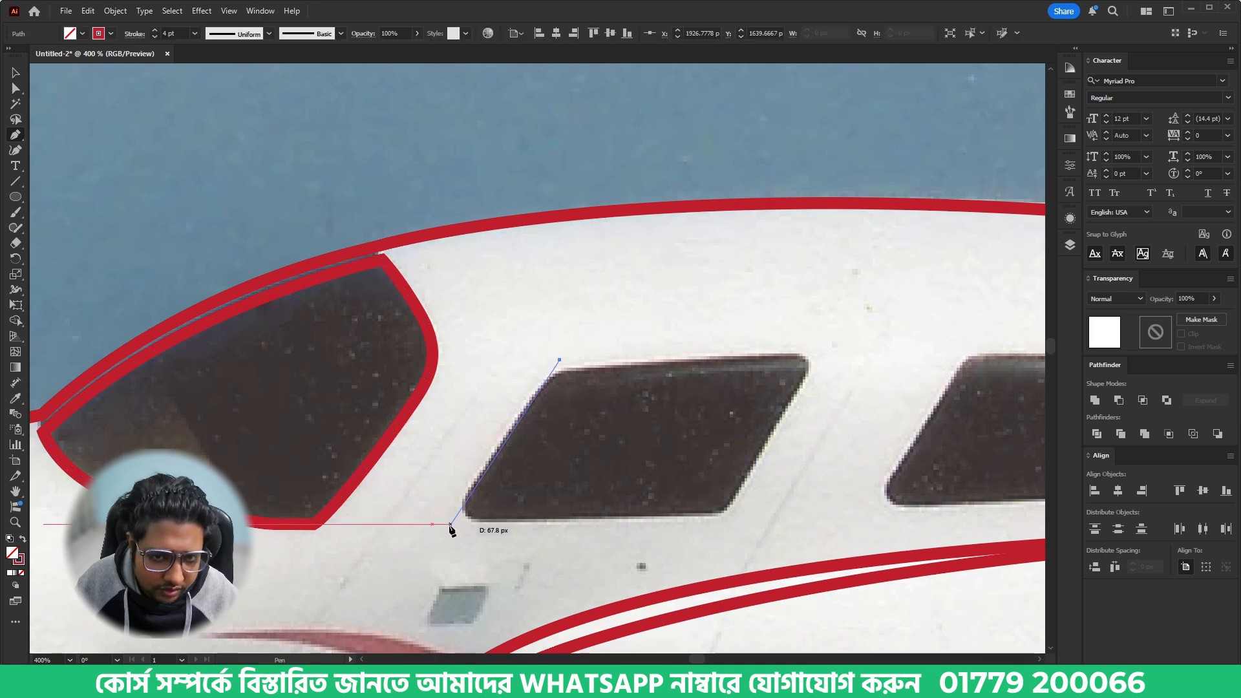
pyautogui.click(449, 524)
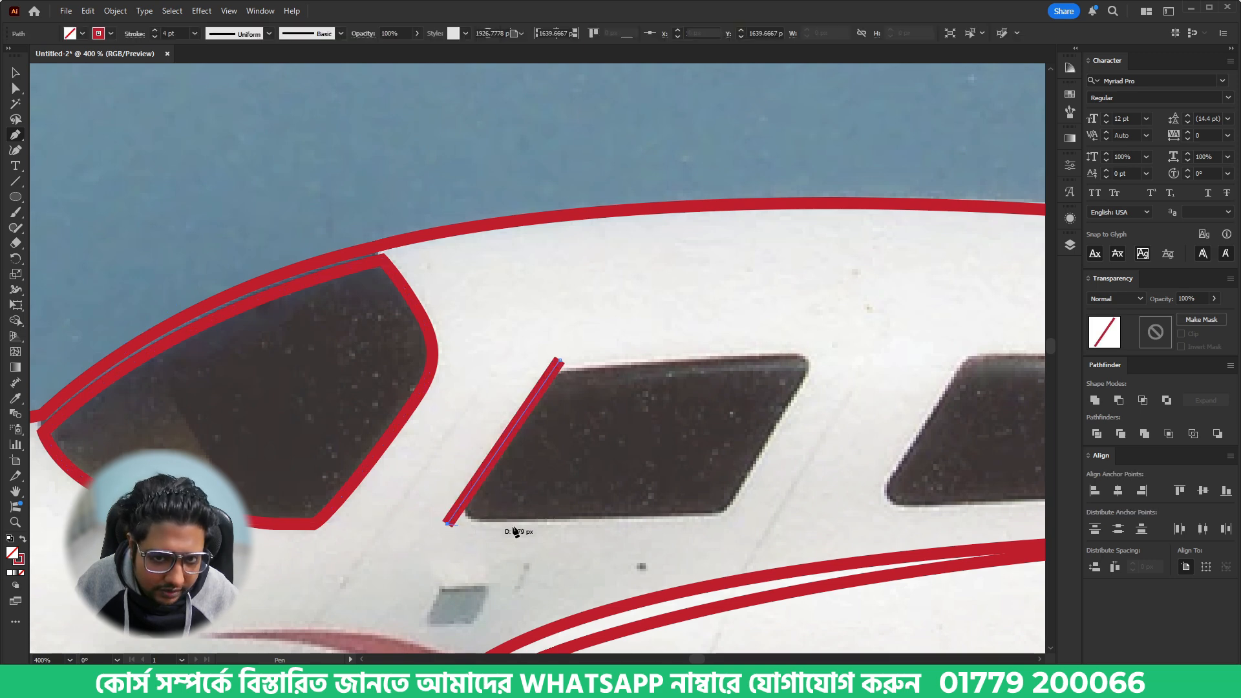
pyautogui.click(734, 518)
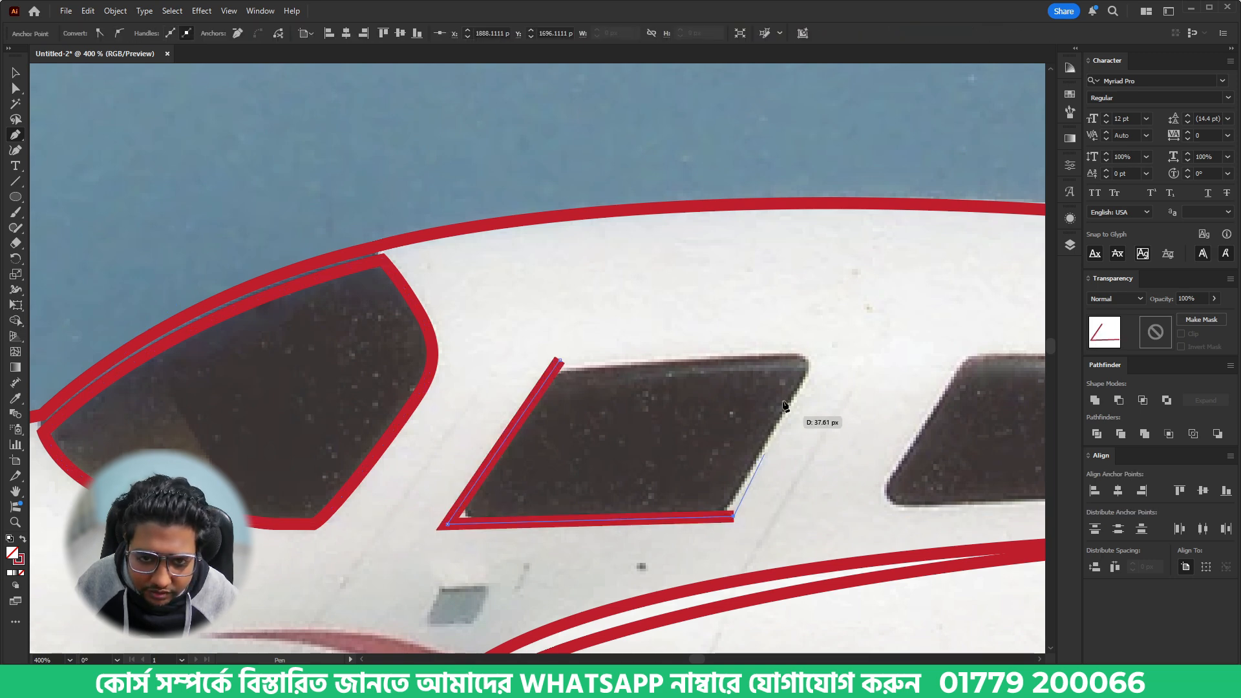
pyautogui.click(820, 353)
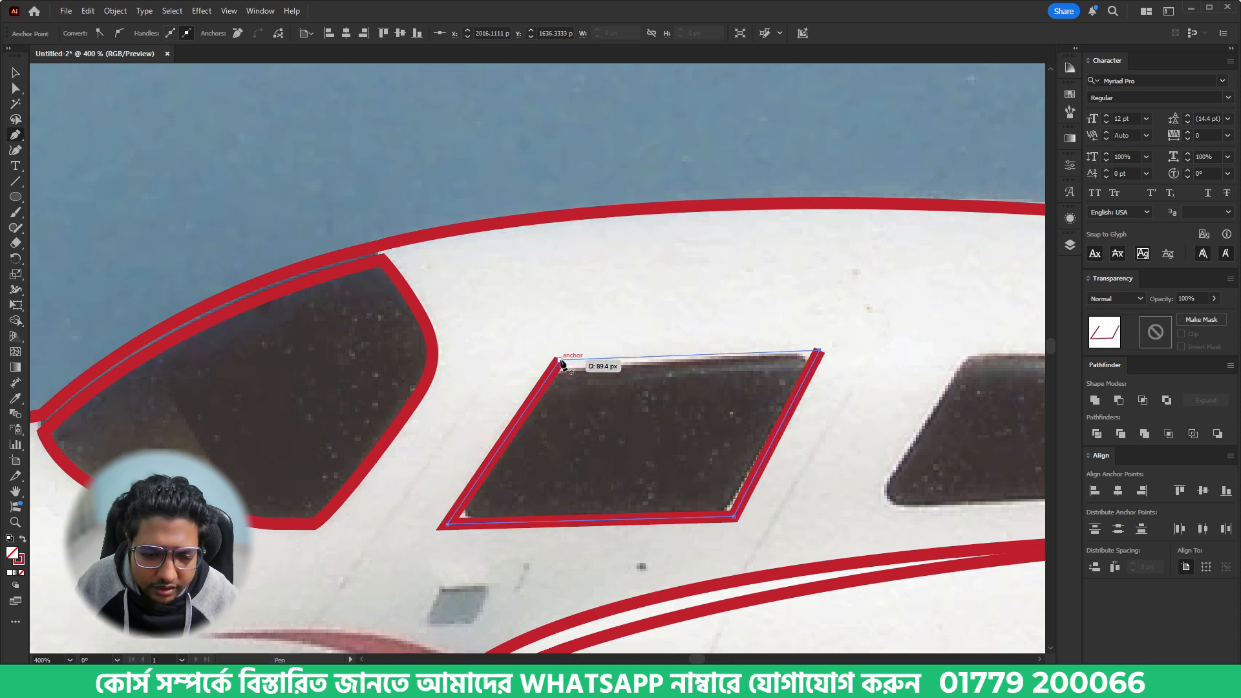
pyautogui.click(560, 361)
# - Round all four corners of the middle window shape to match the photo, then deselect it
pyautogui.press('a')
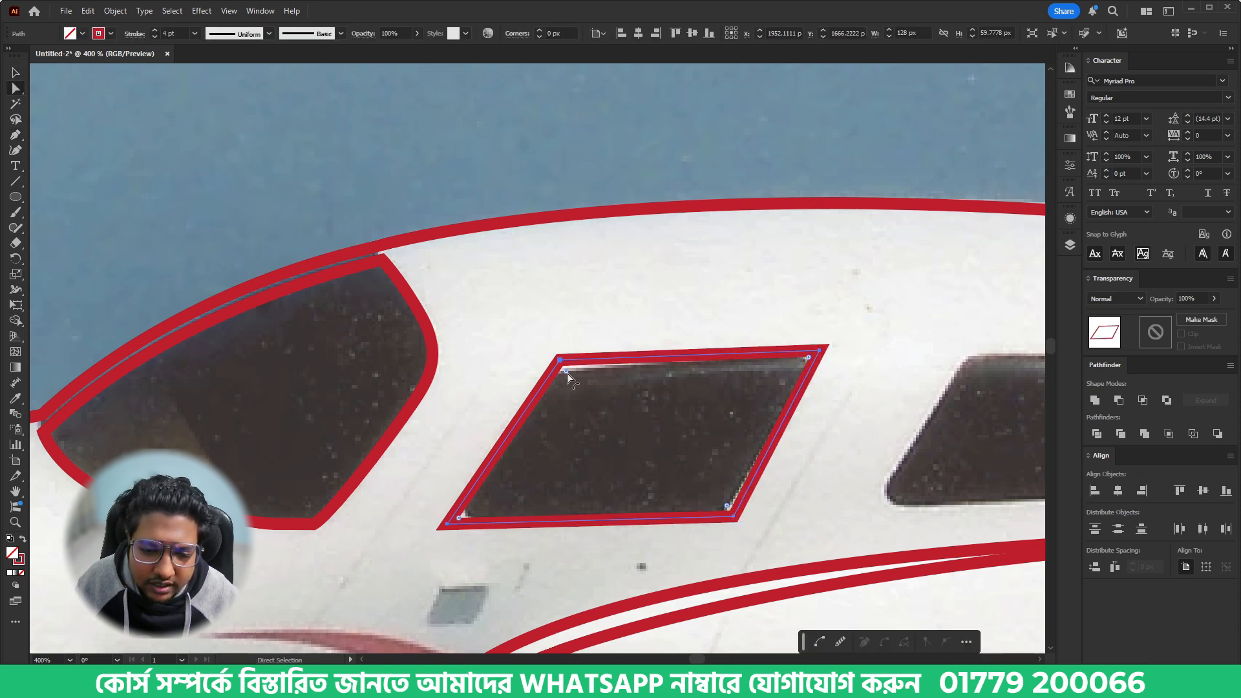
pyautogui.moveTo(567, 373); pyautogui.dragTo(577, 380)
pyautogui.click(860, 461)
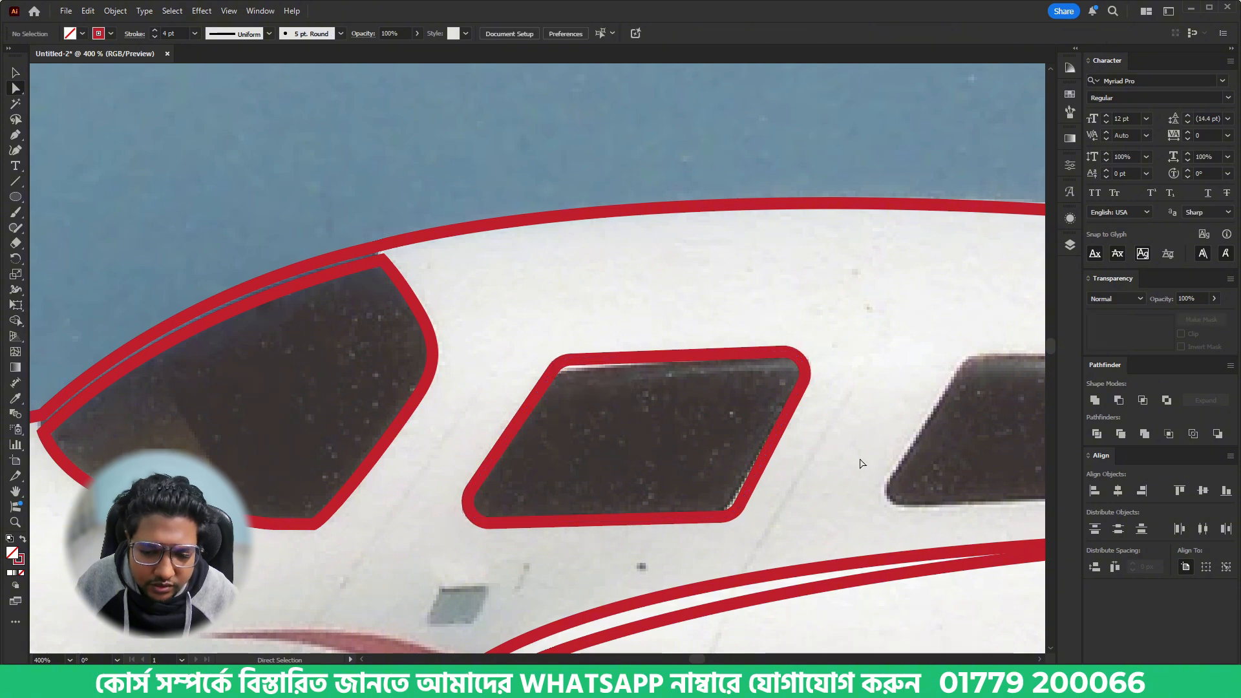
# - Round the rear corner of the outline at the far wing's upper tip by about 4.4 px
pyautogui.moveTo(887, 441); pyautogui.dragTo(614, 456)
pyautogui.moveTo(757, 407); pyautogui.dragTo(343, 591)
pyautogui.moveTo(774, 292); pyautogui.dragTo(504, 557)
pyautogui.moveTo(629, 302); pyautogui.dragTo(546, 548)
pyautogui.moveTo(631, 382); pyautogui.dragTo(580, 495)
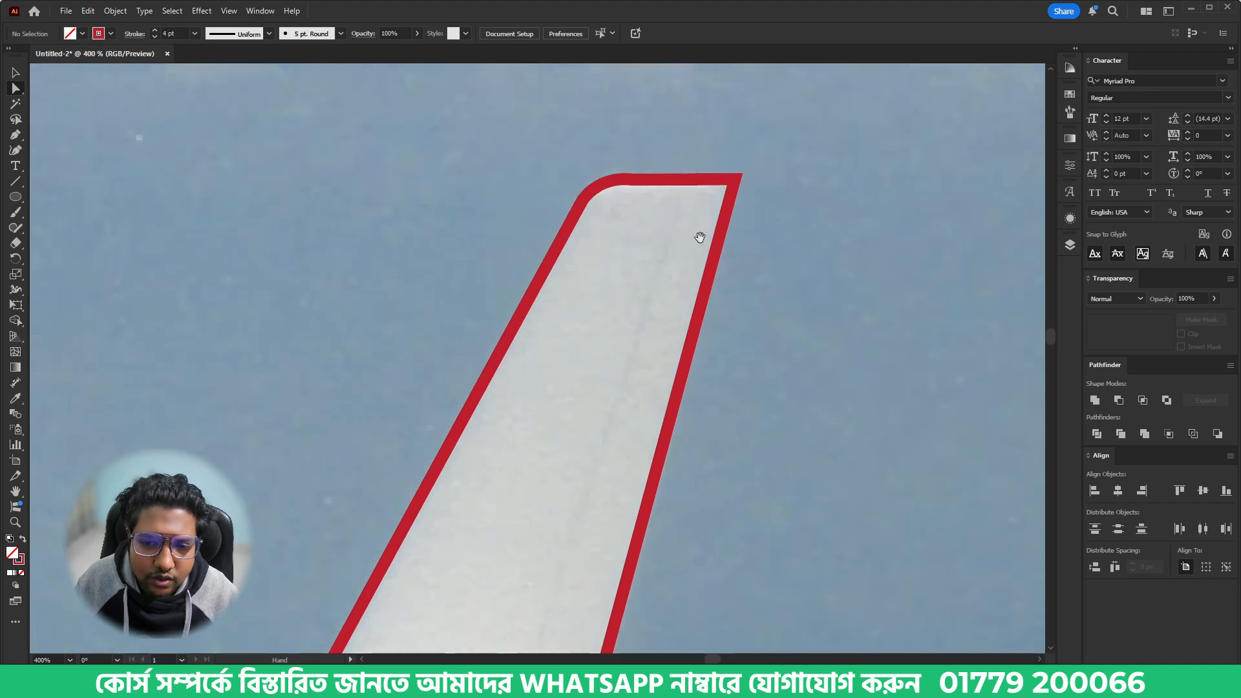
pyautogui.click(730, 187)
pyautogui.moveTo(729, 189); pyautogui.dragTo(716, 197)
# - Round the rear top corner of the near wing's winglet outline, then deselect the outline
pyautogui.scroll(-3, 591, 230)
pyautogui.moveTo(990, 592); pyautogui.dragTo(667, 355)
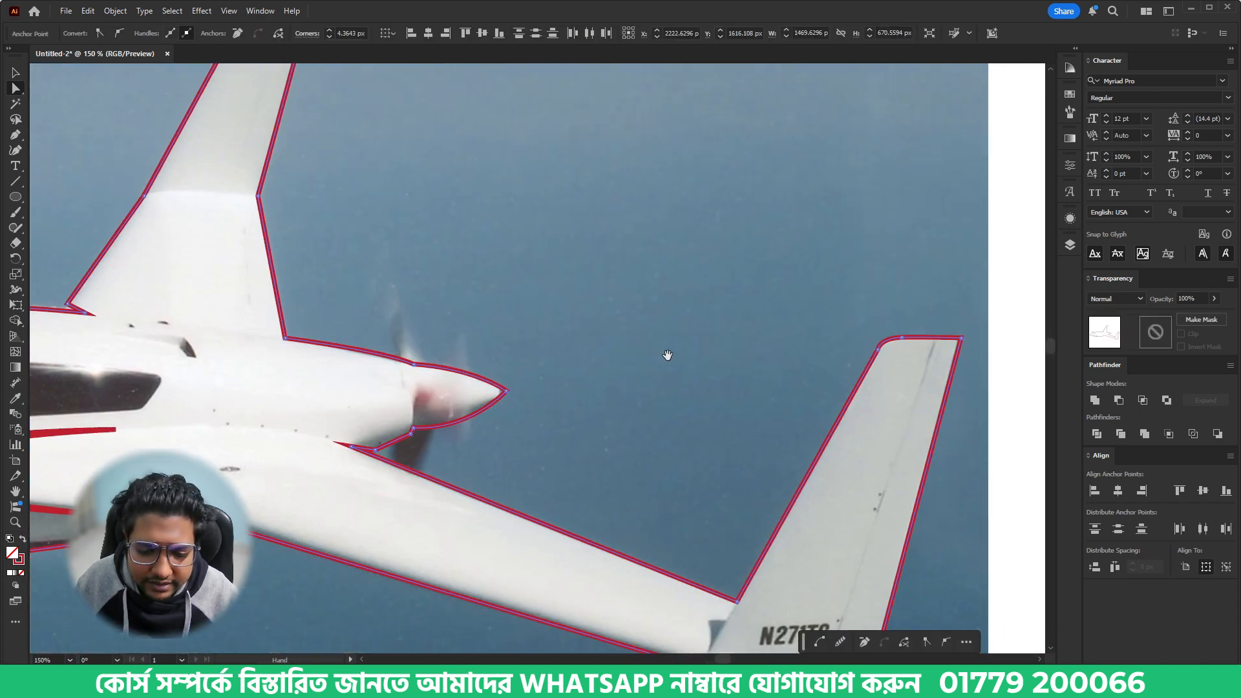
pyautogui.moveTo(755, 396); pyautogui.dragTo(585, 372)
pyautogui.scroll(-2, 804, 312)
pyautogui.scroll(2, 802, 313)
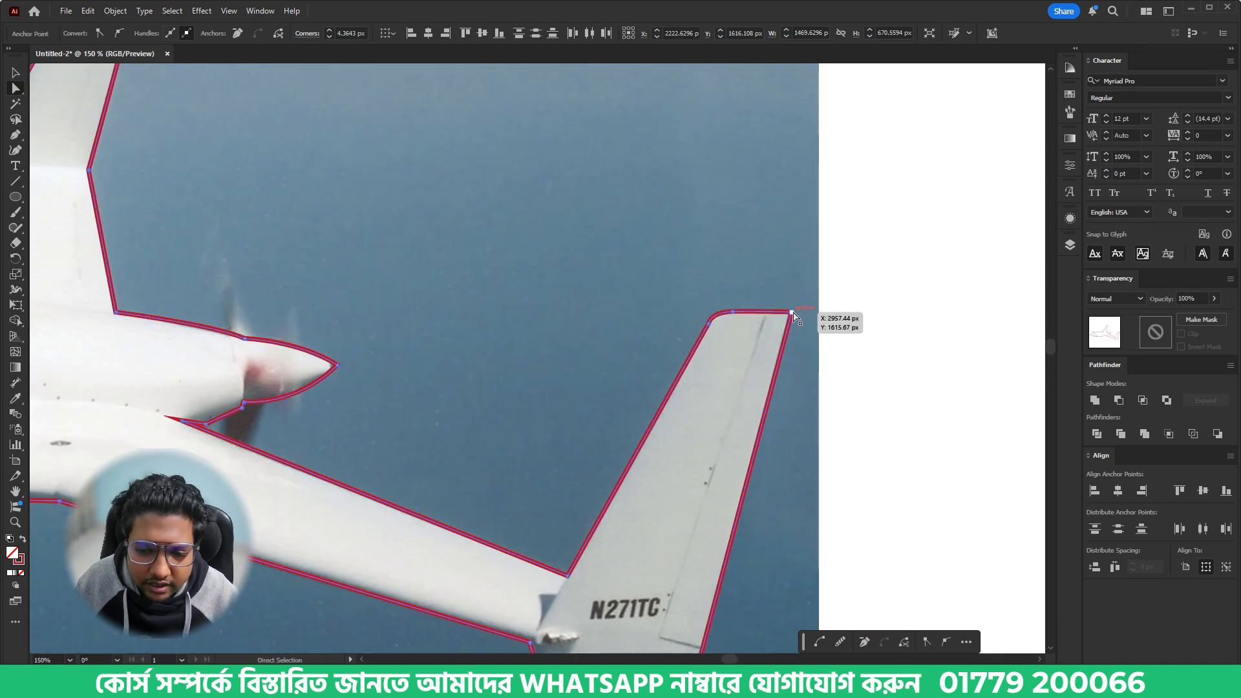
pyautogui.click(792, 313)
pyautogui.moveTo(780, 321); pyautogui.dragTo(700, 360)
pyautogui.click(438, 448)
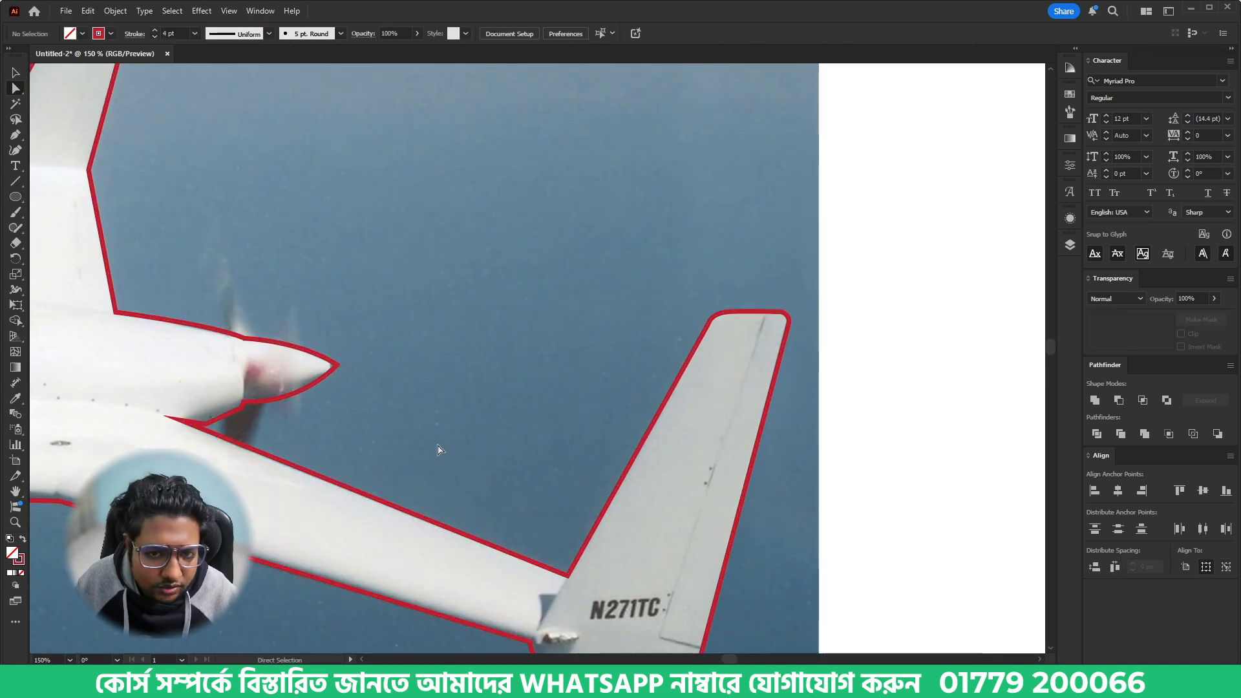
# - Trace the rear side window as a closed four-sided shape, bending its top edge into a gentle curve
pyautogui.moveTo(453, 433); pyautogui.dragTo(612, 249)
pyautogui.moveTo(318, 430); pyautogui.dragTo(593, 504)
pyautogui.moveTo(281, 369); pyautogui.dragTo(477, 444)
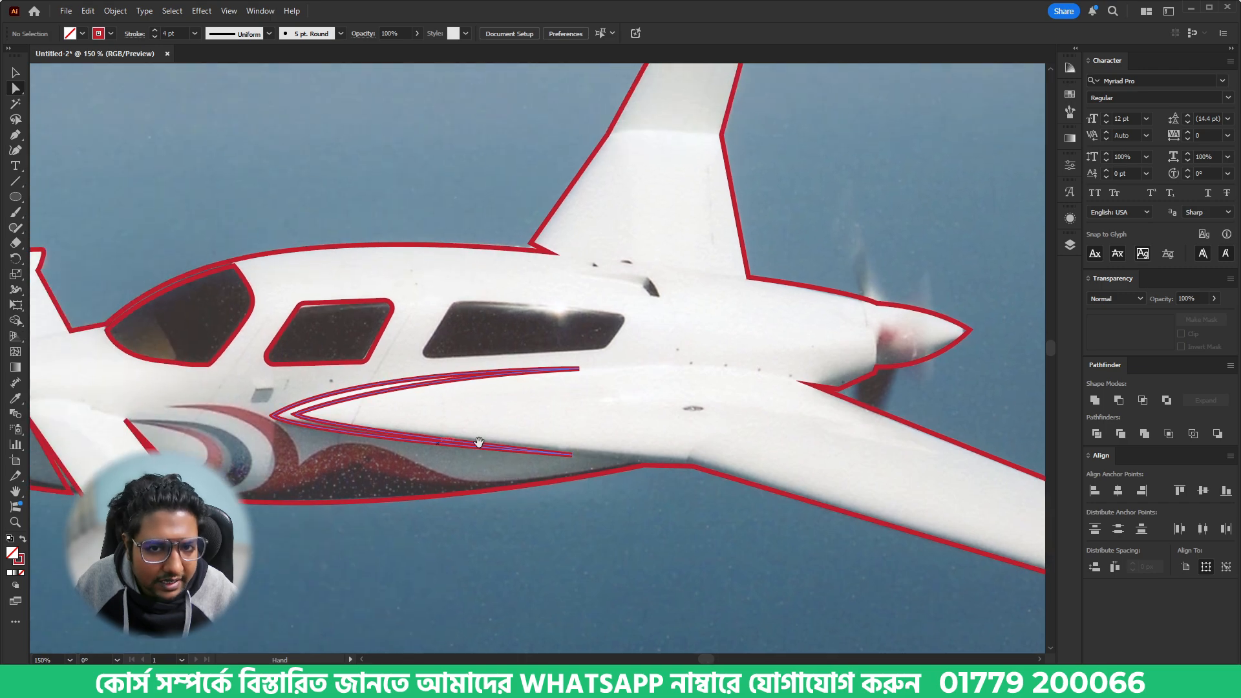
pyautogui.scroll(2, 487, 324)
pyautogui.scroll(-1, 487, 325)
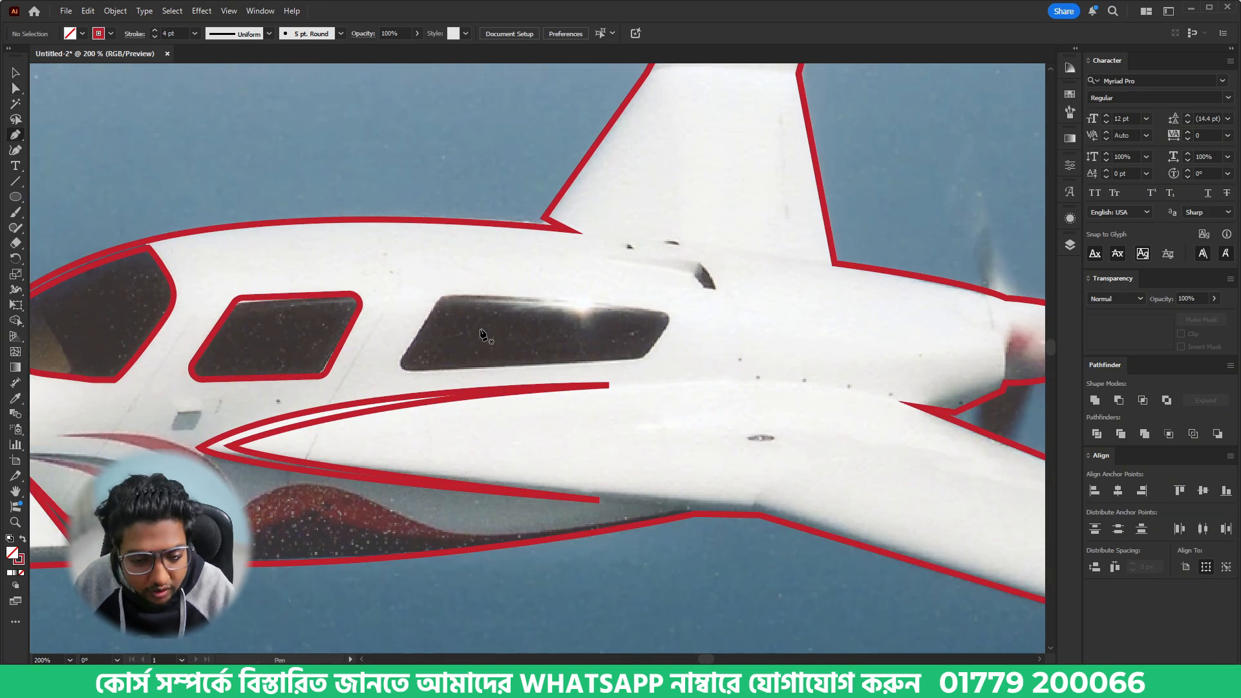
pyautogui.scroll(2, 481, 333)
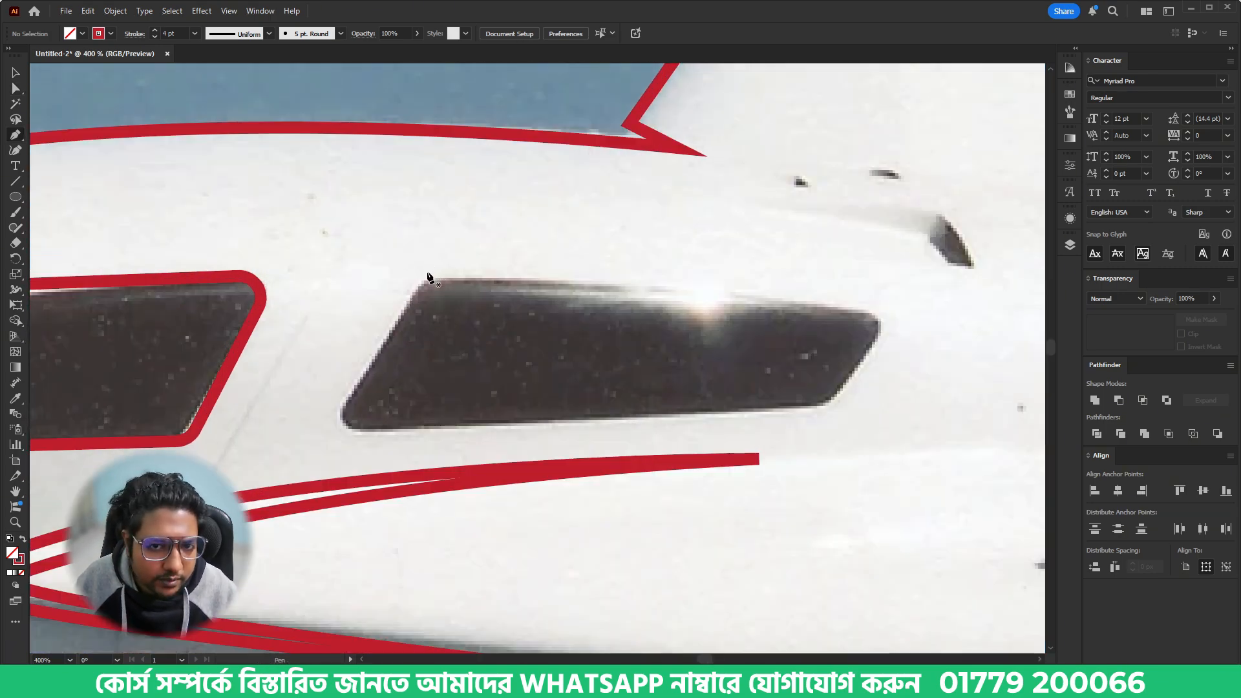
pyautogui.click(426, 272)
pyautogui.click(323, 433)
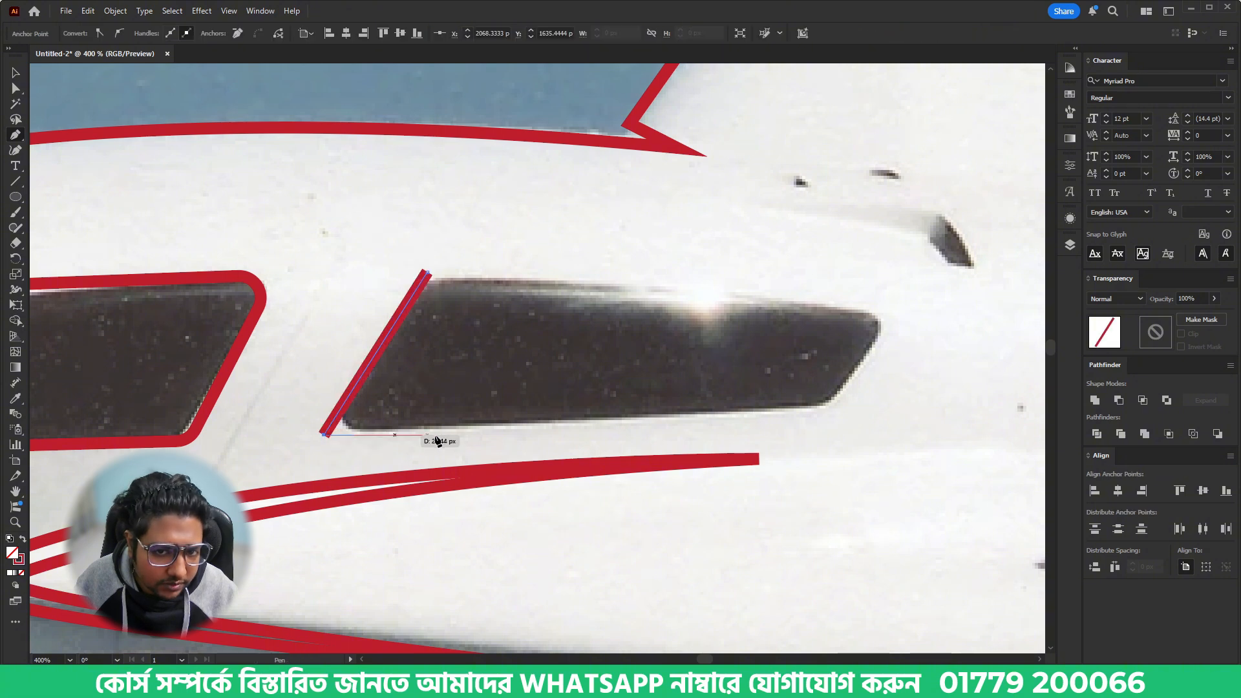
pyautogui.click(839, 410)
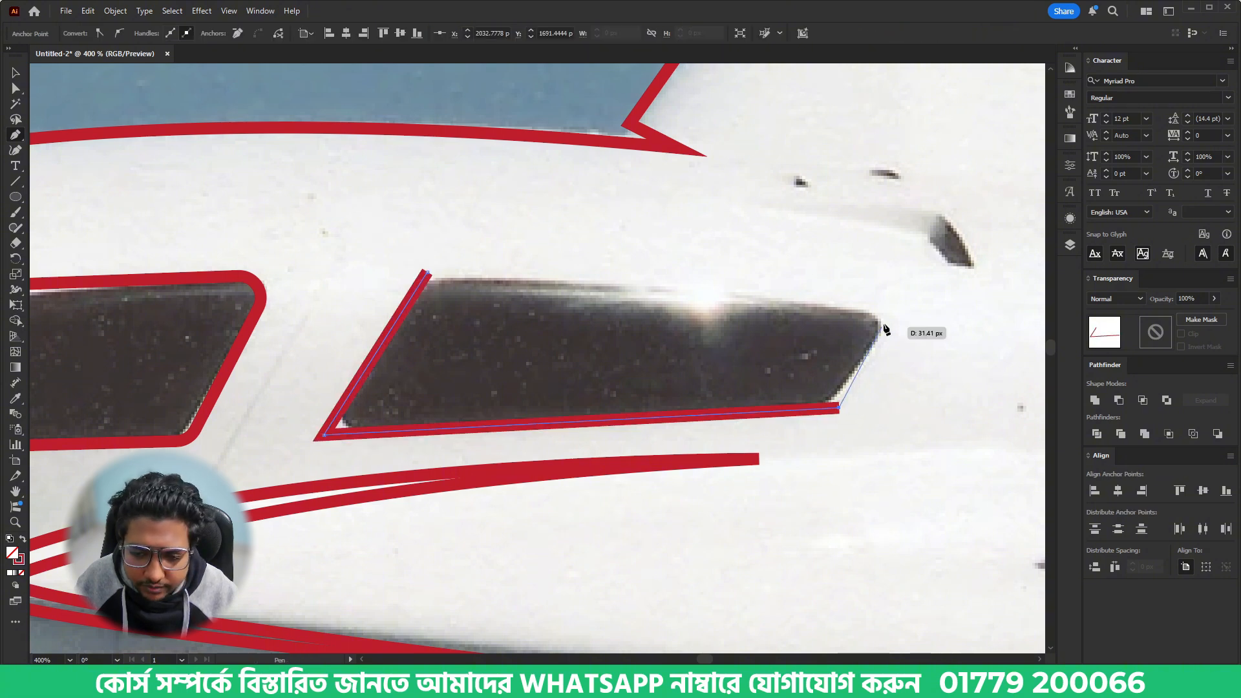
pyautogui.click(891, 315)
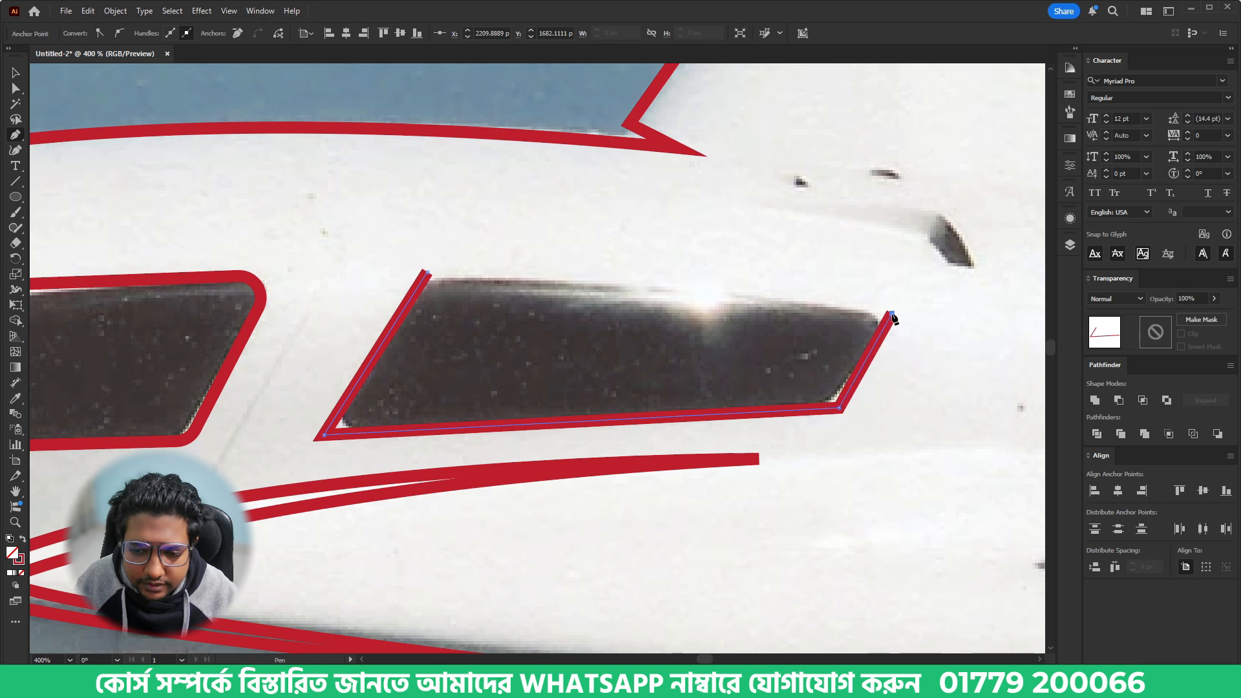
pyautogui.moveTo(427, 272); pyautogui.dragTo(268, 272)
pyautogui.moveTo(586, 272); pyautogui.dragTo(800, 276)
# - Round all four corners of the rear window shape to match the photo, then deselect it
pyautogui.press('v')
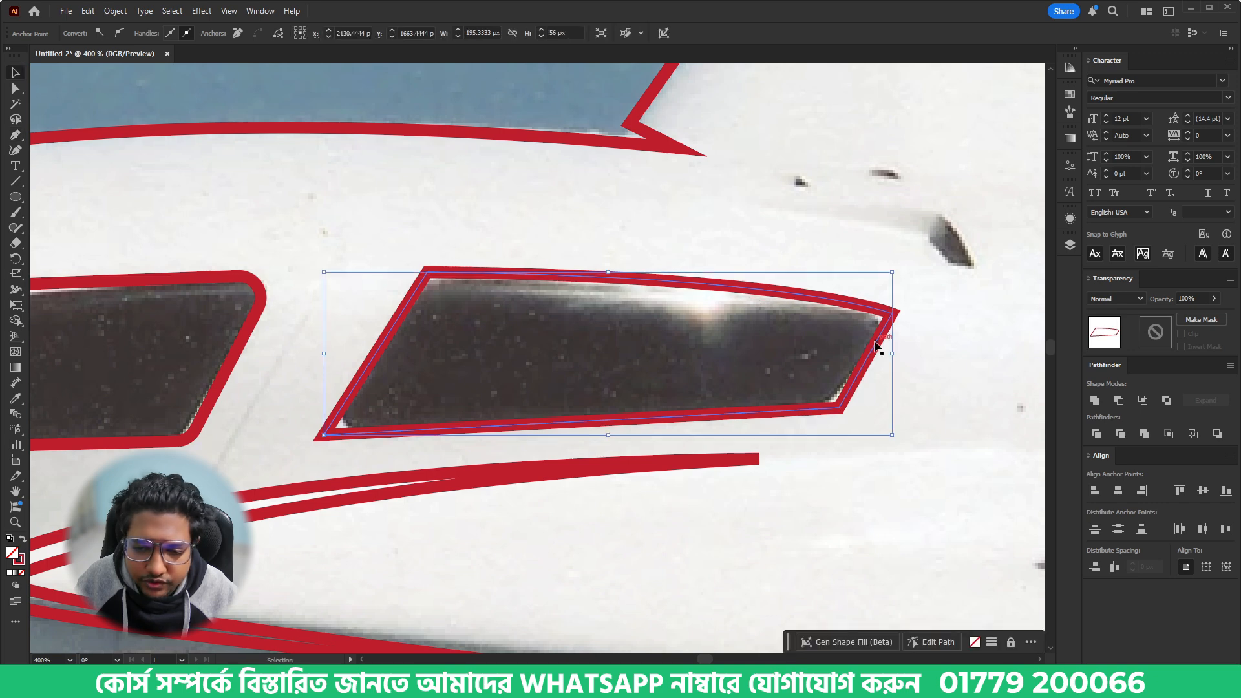
pyautogui.press('a')
pyautogui.moveTo(879, 323); pyautogui.dragTo(710, 376)
pyautogui.click(670, 363)
# - Trace the small air intake above the rear window as a closed, angular, arrow-like shape
pyautogui.scroll(-1, 802, 377)
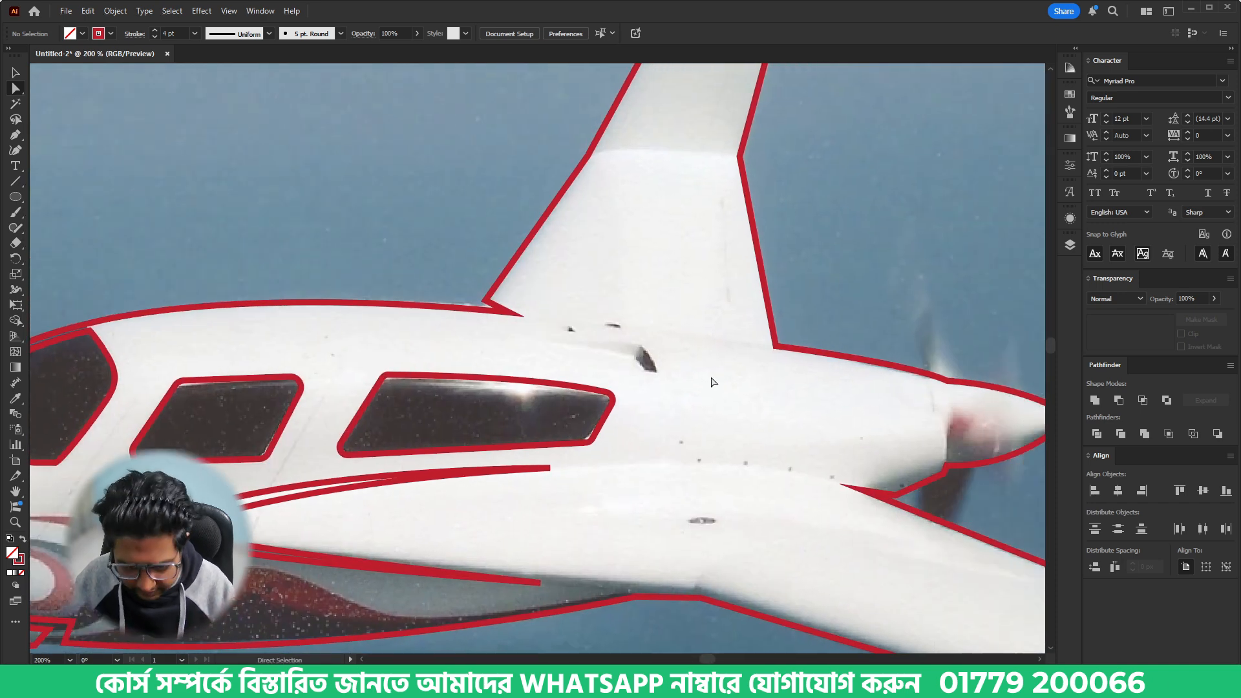
pyautogui.press('p')
pyautogui.scroll(2, 630, 347)
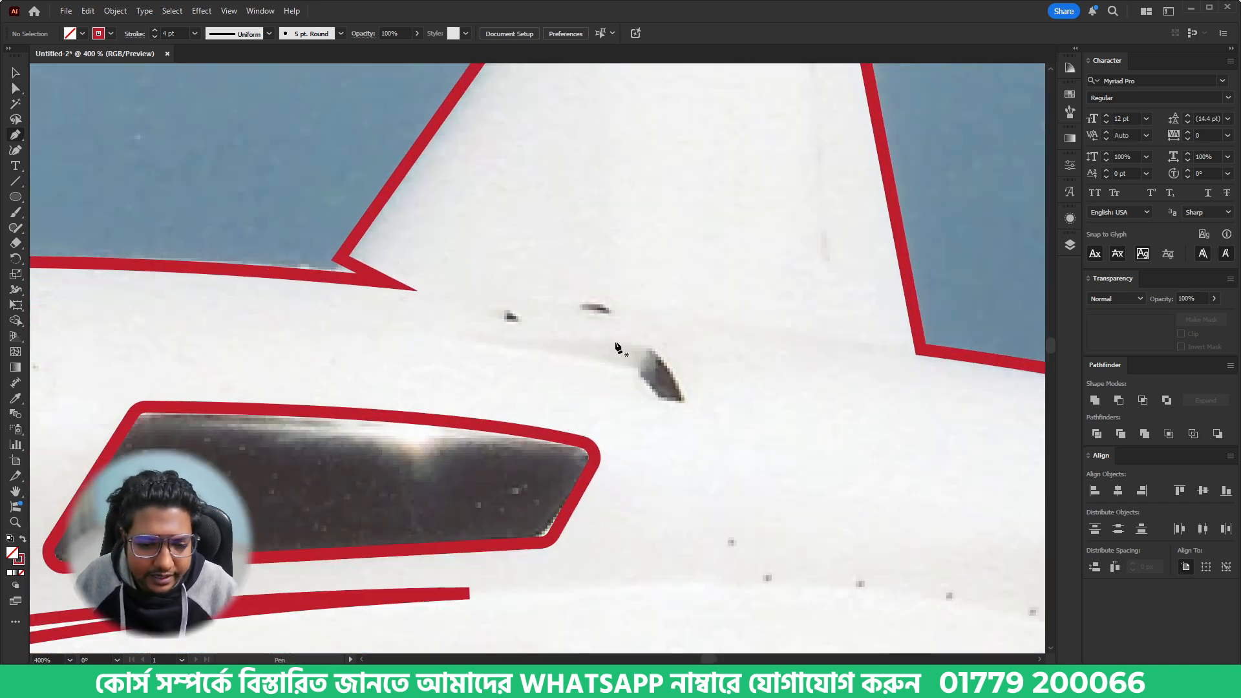
pyautogui.click(462, 343)
pyautogui.click(637, 371)
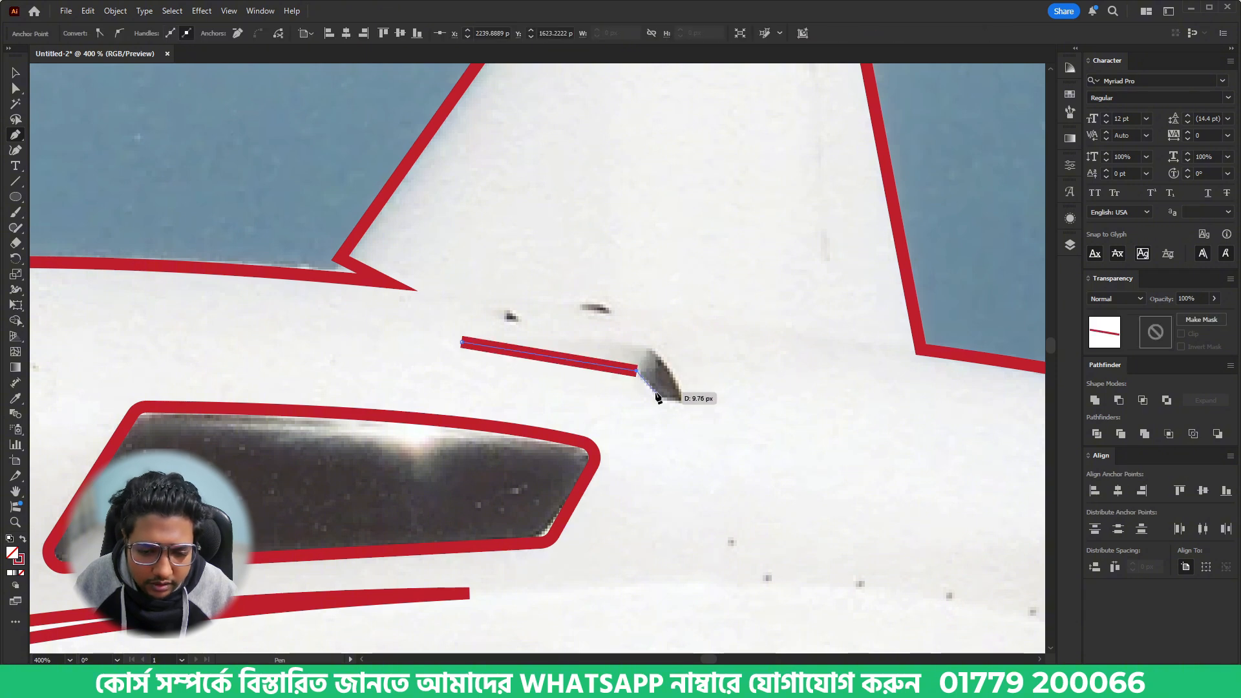
pyautogui.click(526, 401)
pyautogui.click(689, 401)
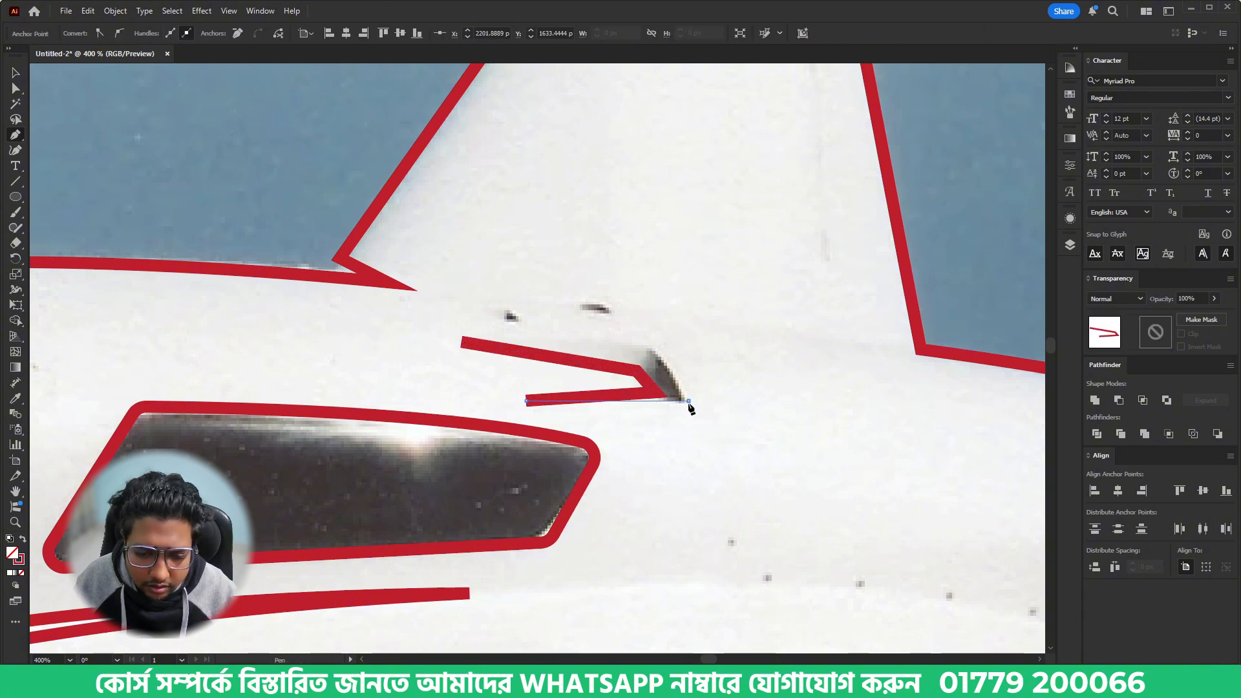
pyautogui.click(655, 351)
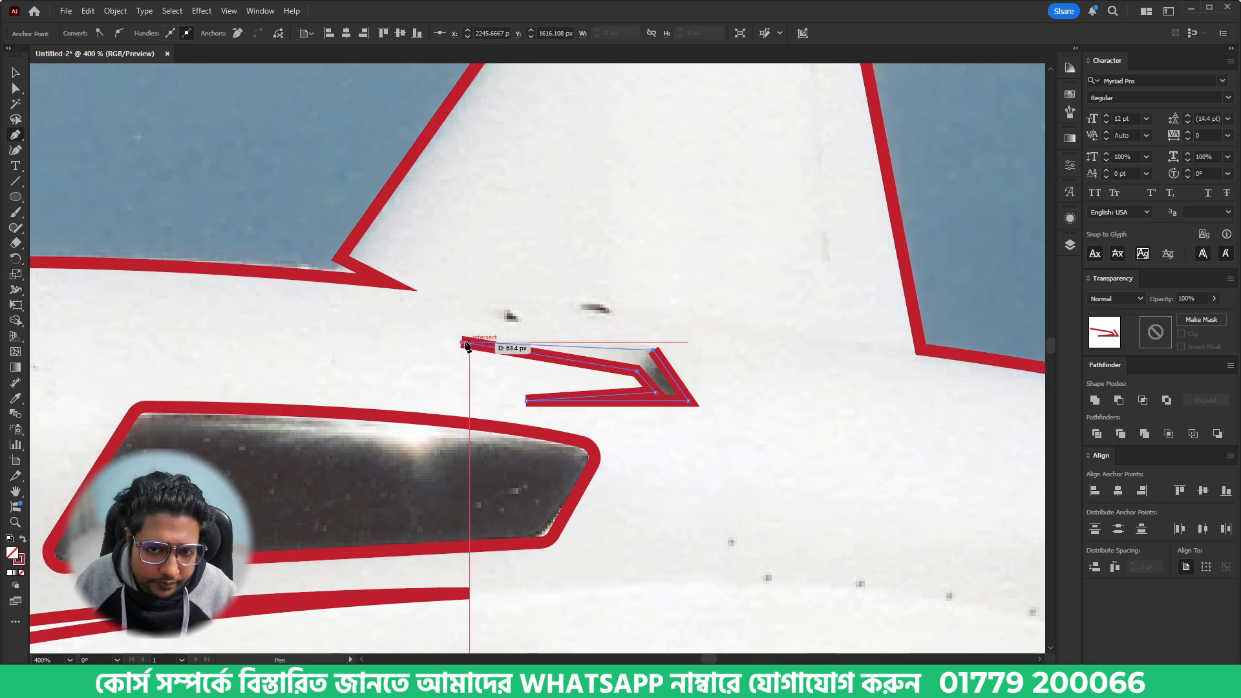
pyautogui.click(461, 342)
# - Deselect the air intake shape and examine the tracing across the whole airplane and around the lower fuselage stripes
pyautogui.press('v')
pyautogui.hotkey('ctrl', '-')
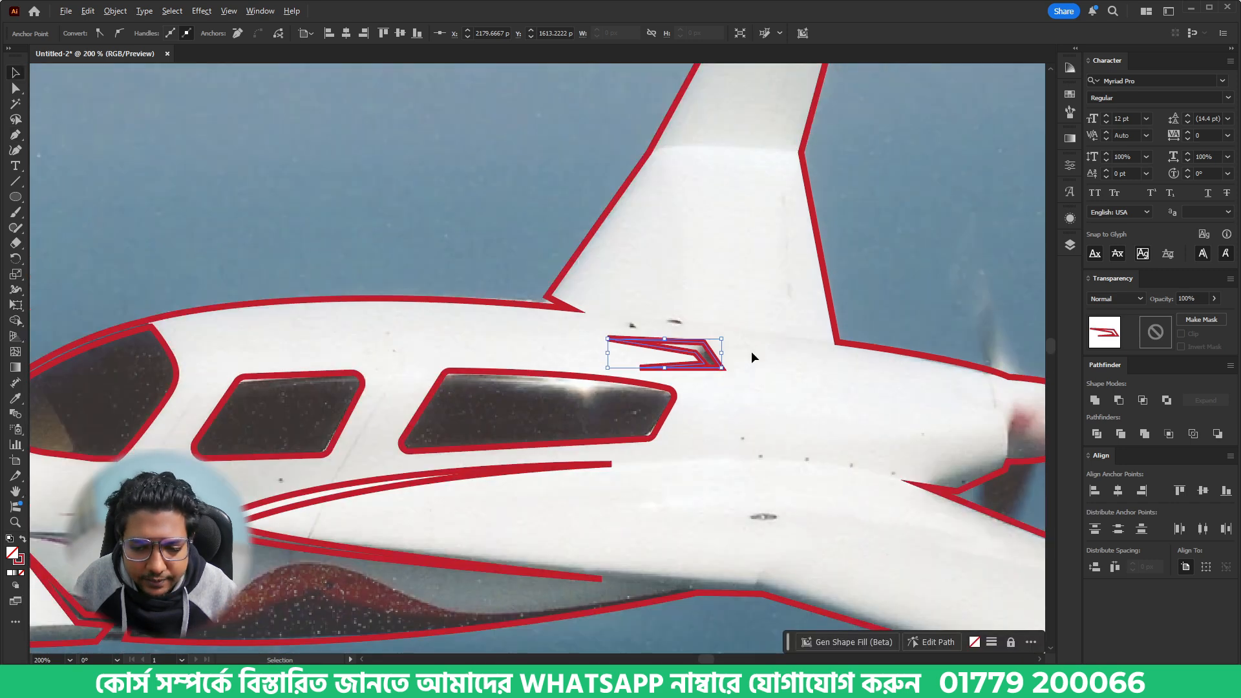
pyautogui.hotkey('ctrl', '-')
pyautogui.click(744, 403)
pyautogui.hscroll(3, 752, 396)
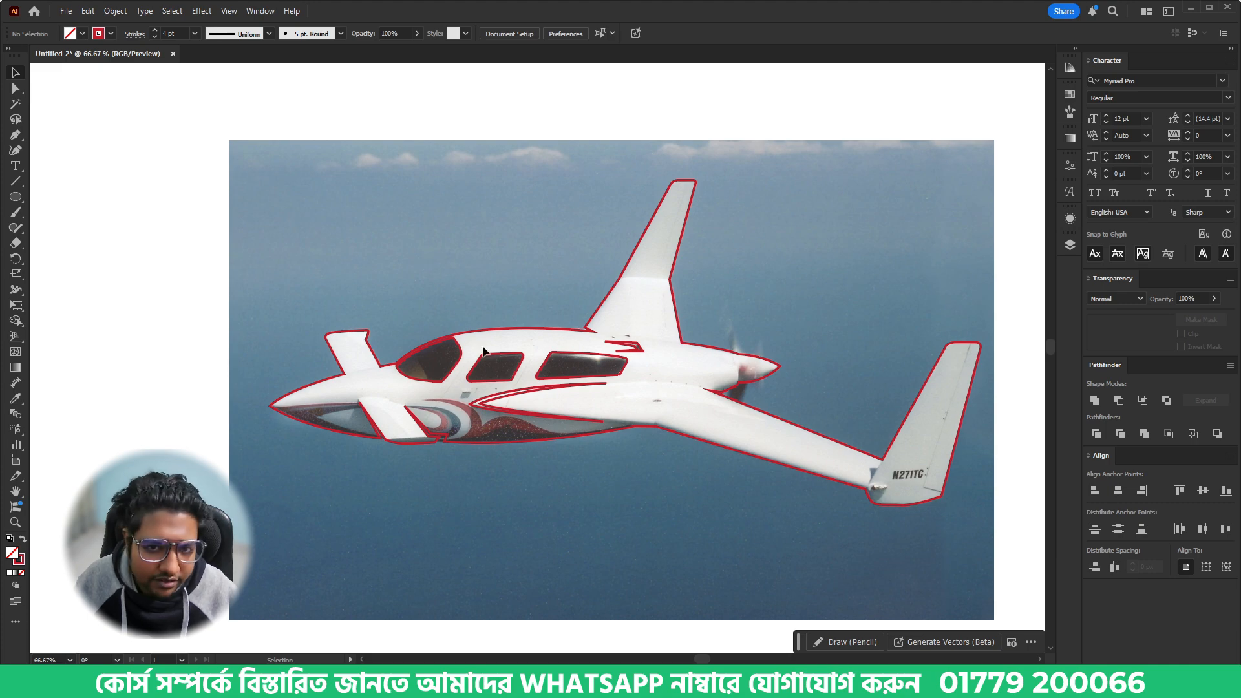
pyautogui.scroll(3, 452, 448)
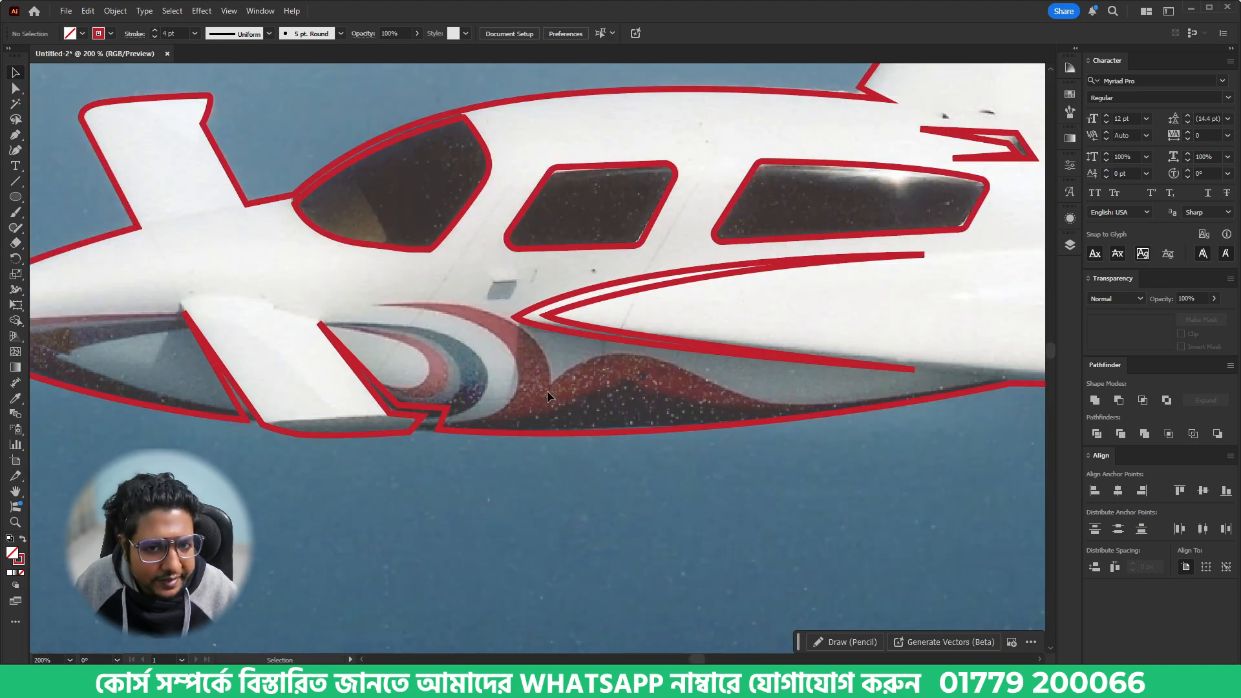
# - Draw a small rectangle about 16 by 3 px over the grey patch below the side windows, then deselect it
pyautogui.scroll(-1, 616, 393)
pyautogui.moveTo(525, 459); pyautogui.dragTo(462, 465)
pyautogui.scroll(-2, 595, 390)
pyautogui.scroll(4, 534, 367)
pyautogui.scroll(1, 533, 367)
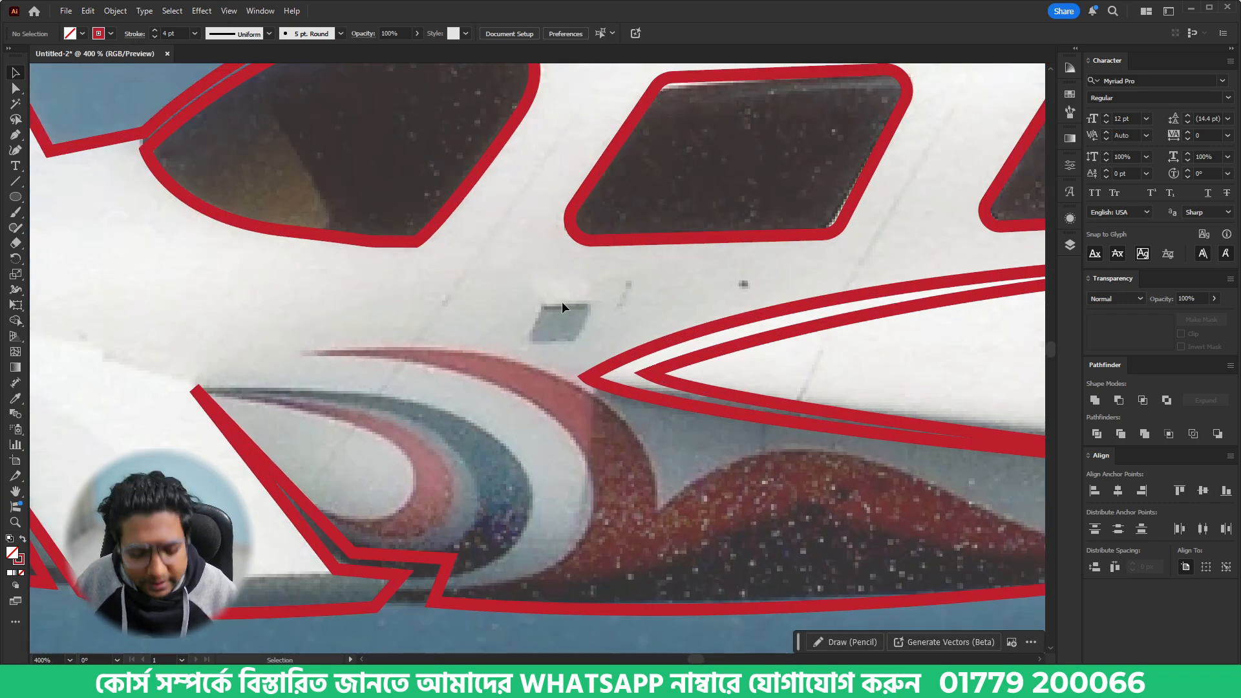
pyautogui.press('m')
pyautogui.moveTo(542, 300); pyautogui.dragTo(588, 309)
pyautogui.press('v')
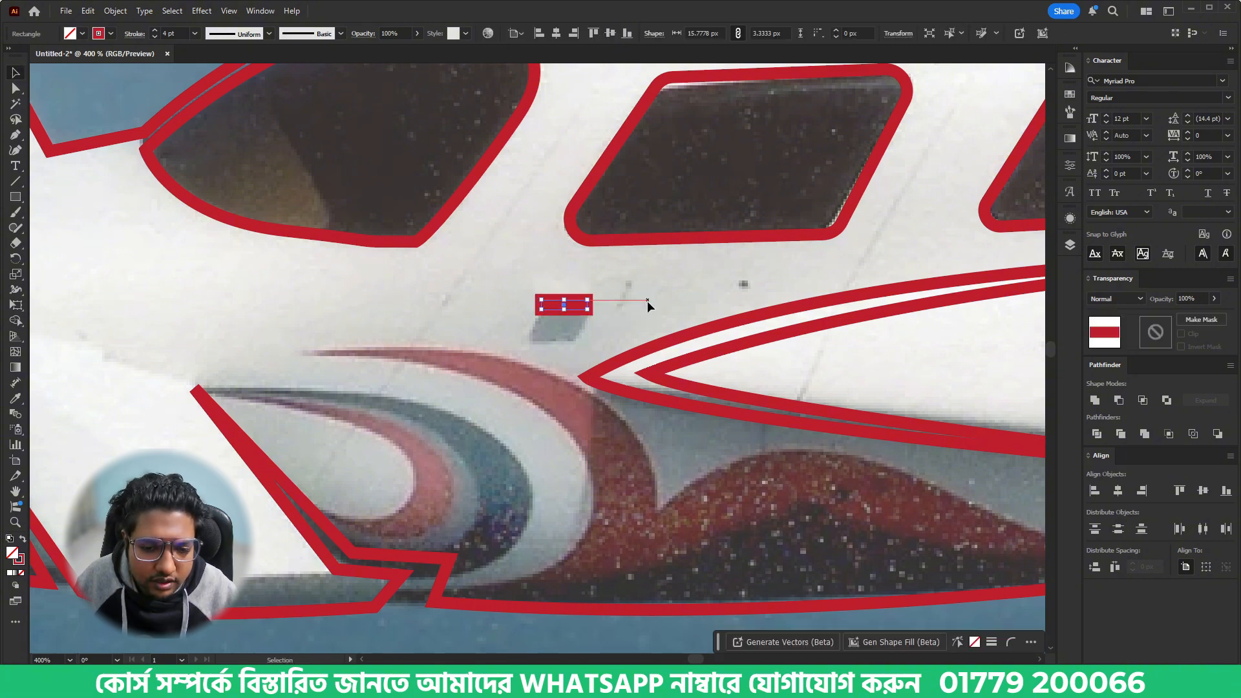
pyautogui.click(561, 338)
pyautogui.scroll(-6, 529, 375)
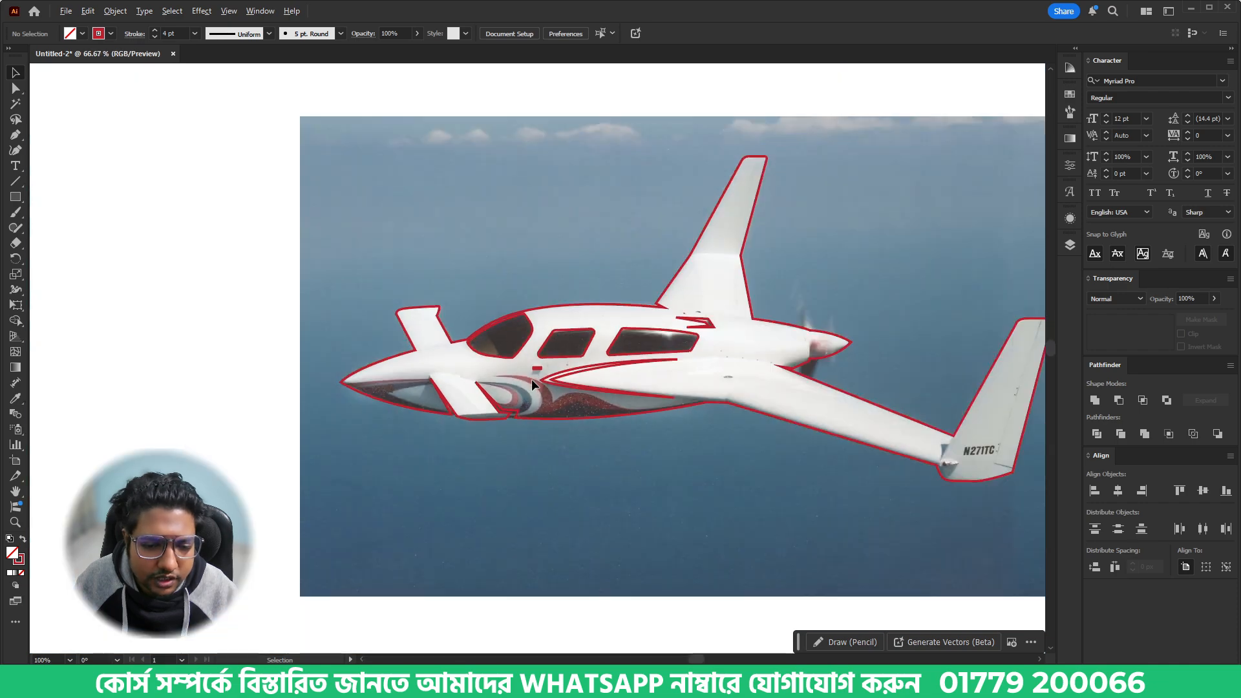
# - Add anchor points to the airplane outline on the wing's upper edge, just before it meets the winglet
pyautogui.moveTo(701, 463); pyautogui.dragTo(582, 452)
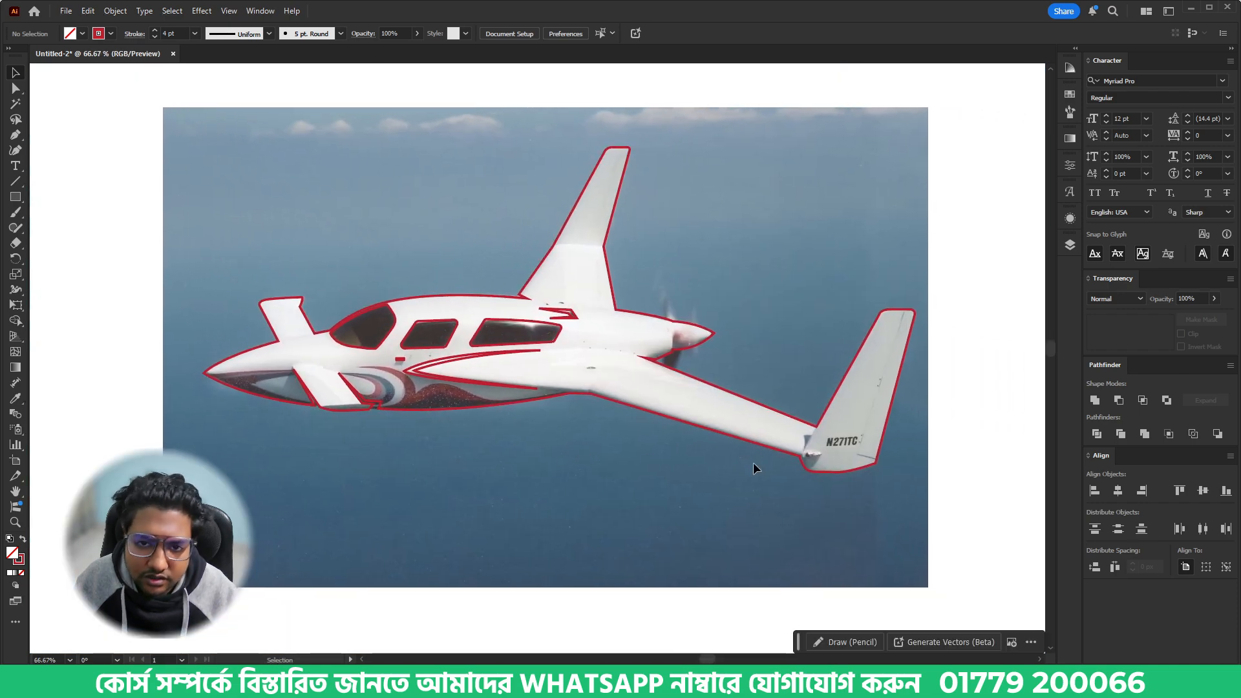
pyautogui.scroll(3, 826, 448)
pyautogui.scroll(1, 826, 456)
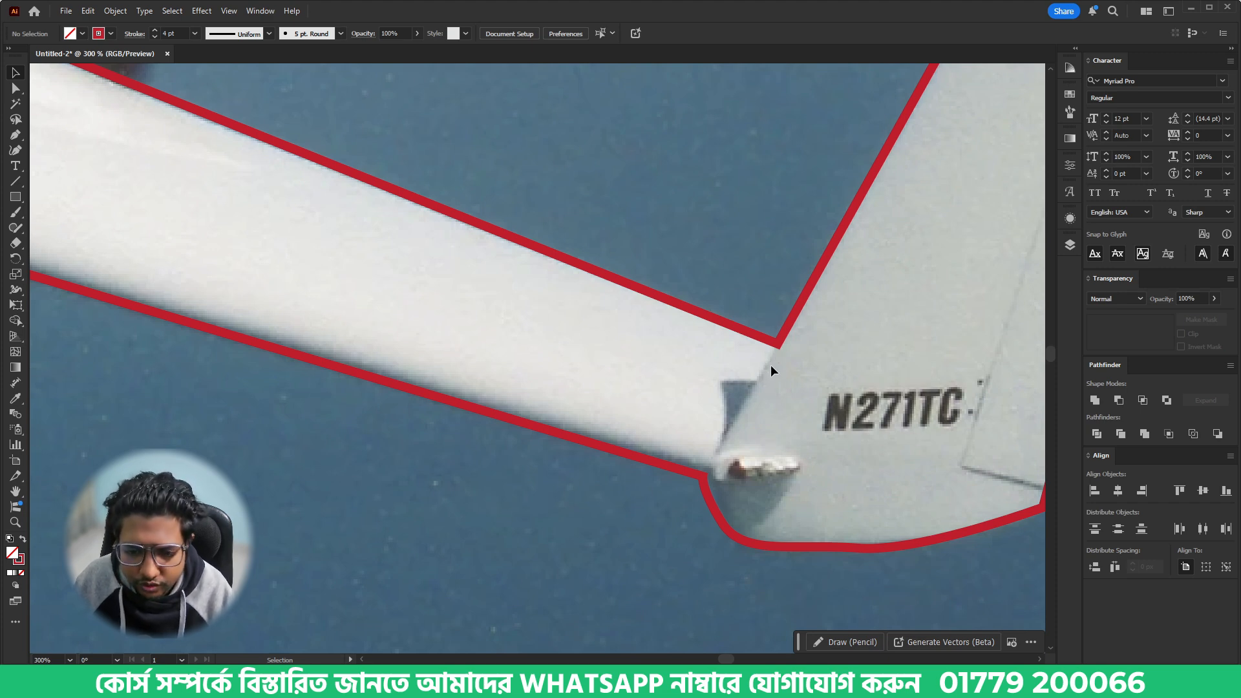
pyautogui.click(758, 339)
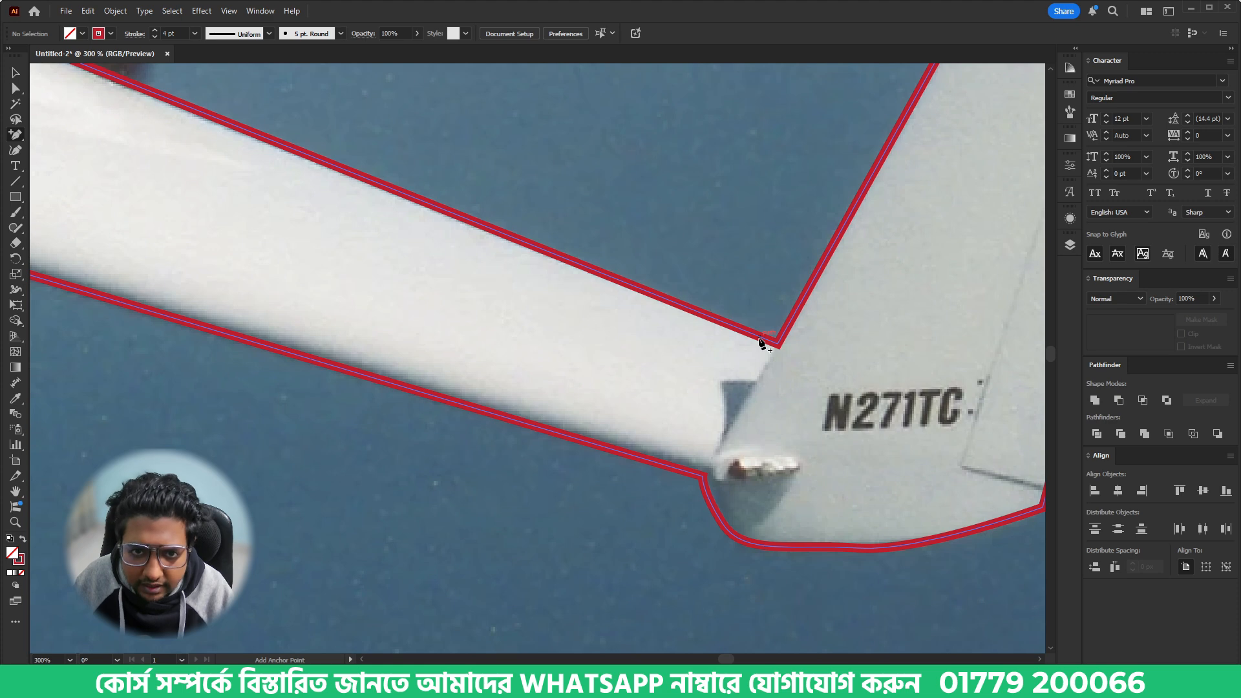
pyautogui.click(762, 342)
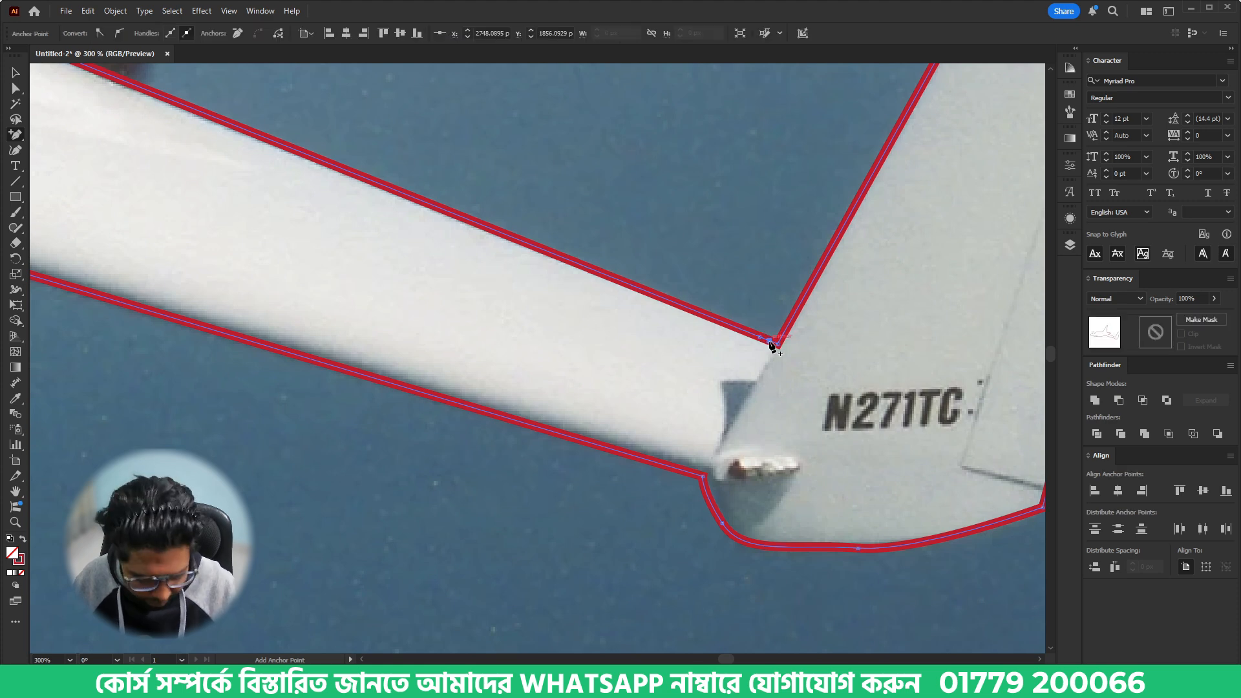
pyautogui.rightClick(17, 136)
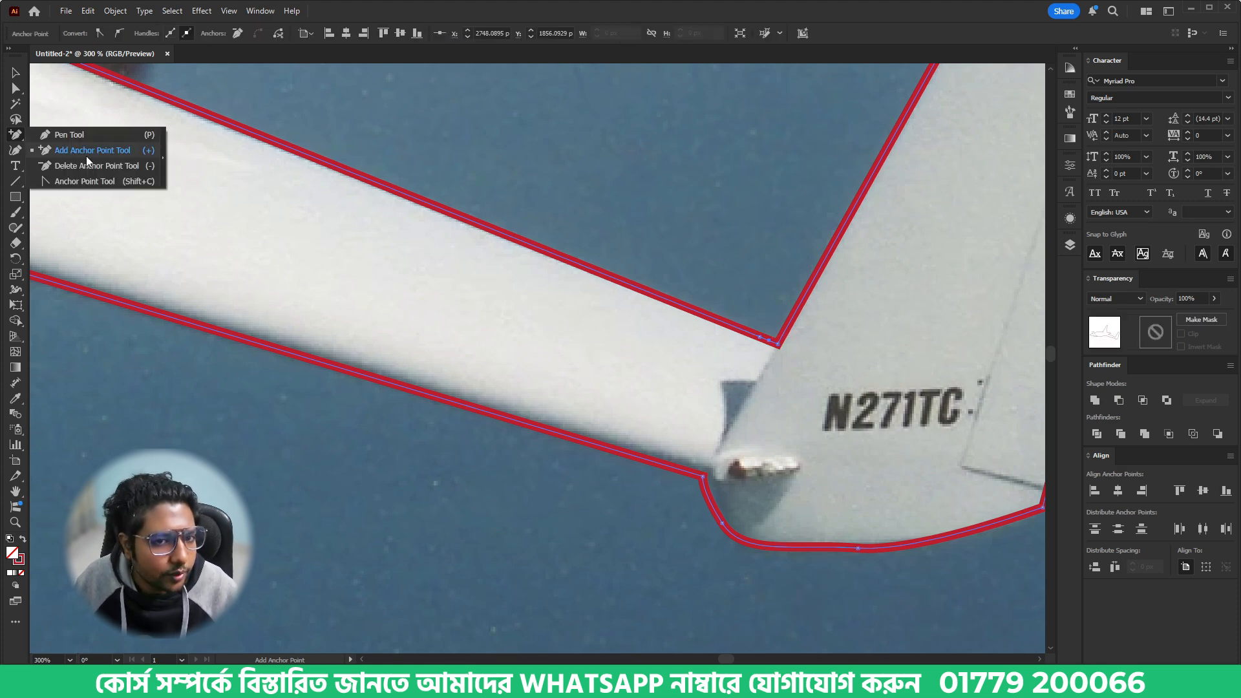
pyautogui.click(42, 153)
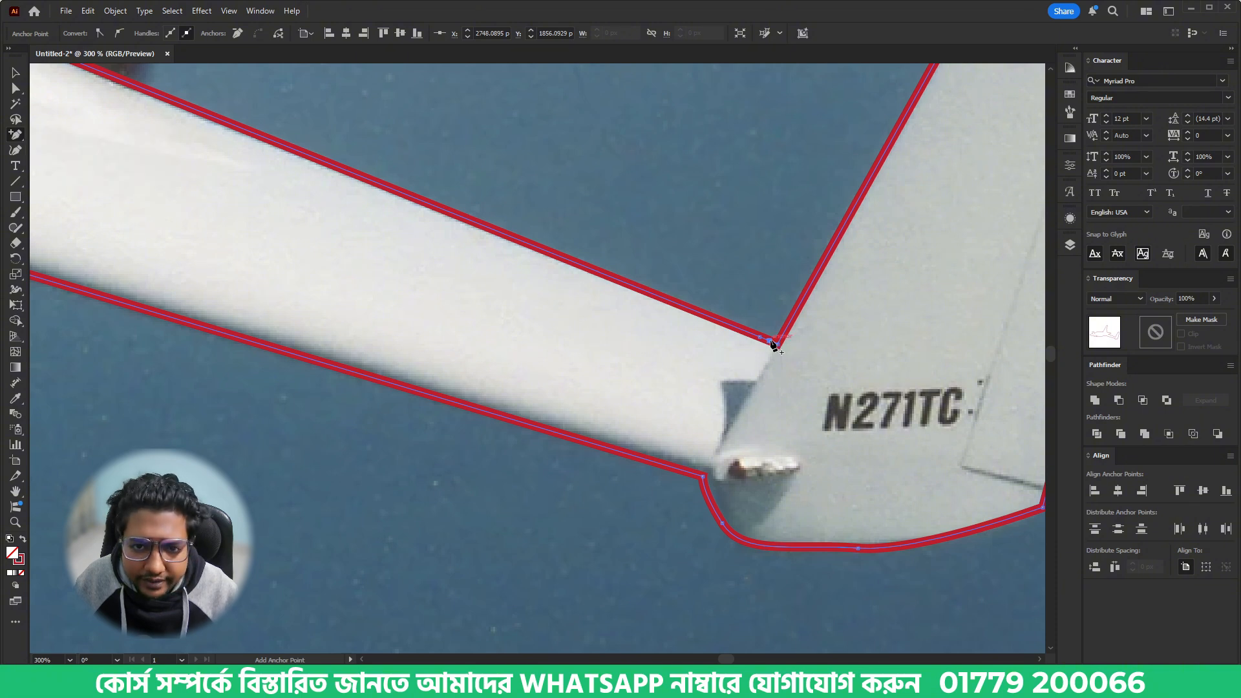
# - Pull the added anchor point nearest the winglet down into the wing to form a narrow notch, then deselect the outline
pyautogui.press('a')
pyautogui.moveTo(765, 347); pyautogui.dragTo(750, 390)
pyautogui.scroll(-2, 816, 444)
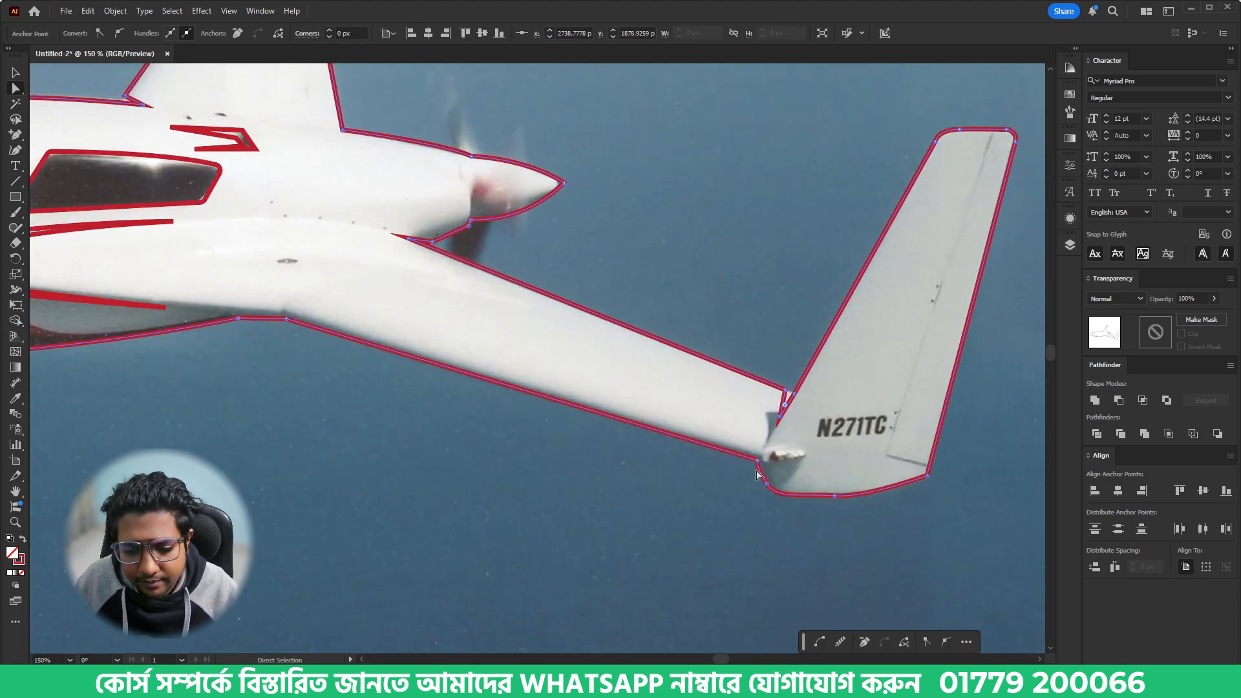
pyautogui.click(675, 490)
pyautogui.press('v')
pyautogui.hotkey('ctrl', '0')
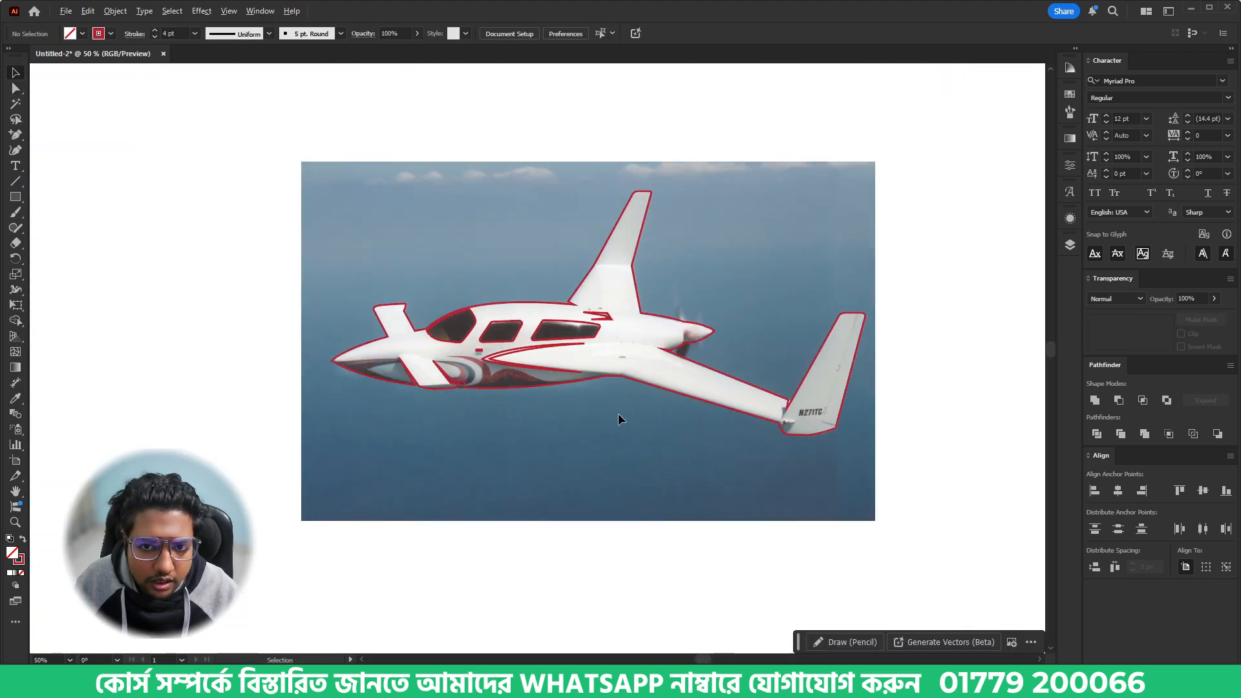
# - Select all traced airplane paths, swap their fill and stroke so the shapes are solid red, then deselect them
pyautogui.scroll(1, 618, 414)
pyautogui.moveTo(196, 84); pyautogui.dragTo(963, 485)
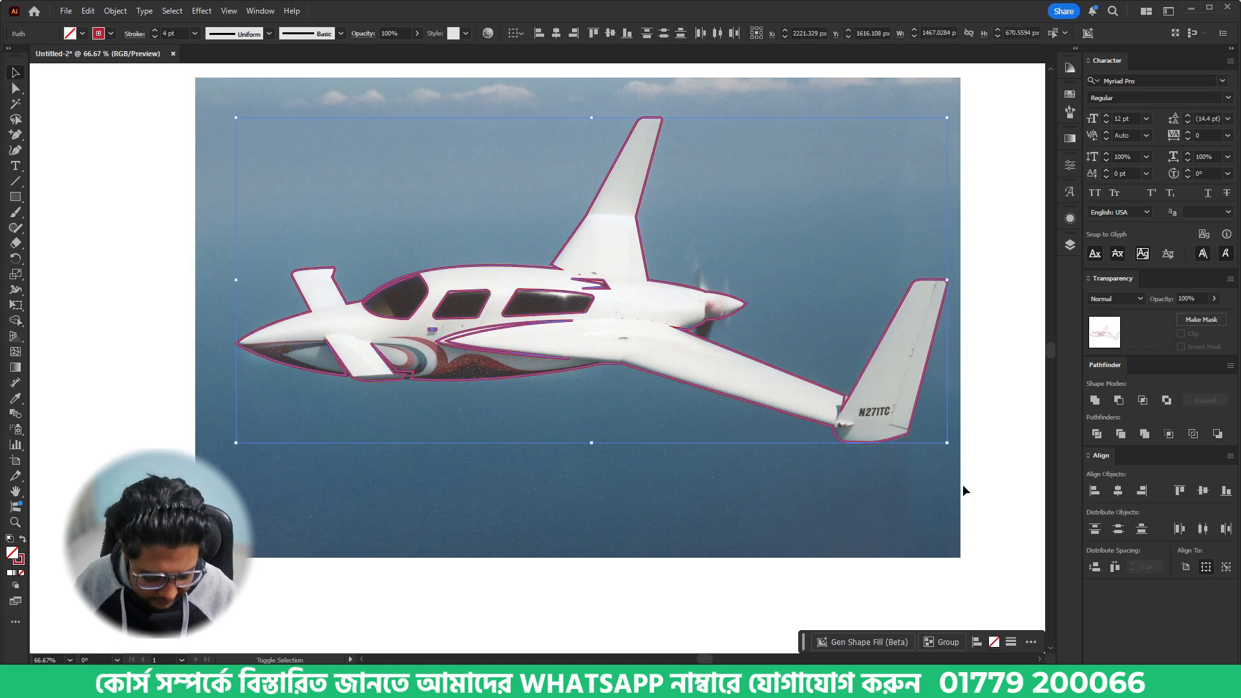
pyautogui.hotkey('shift', 'x')
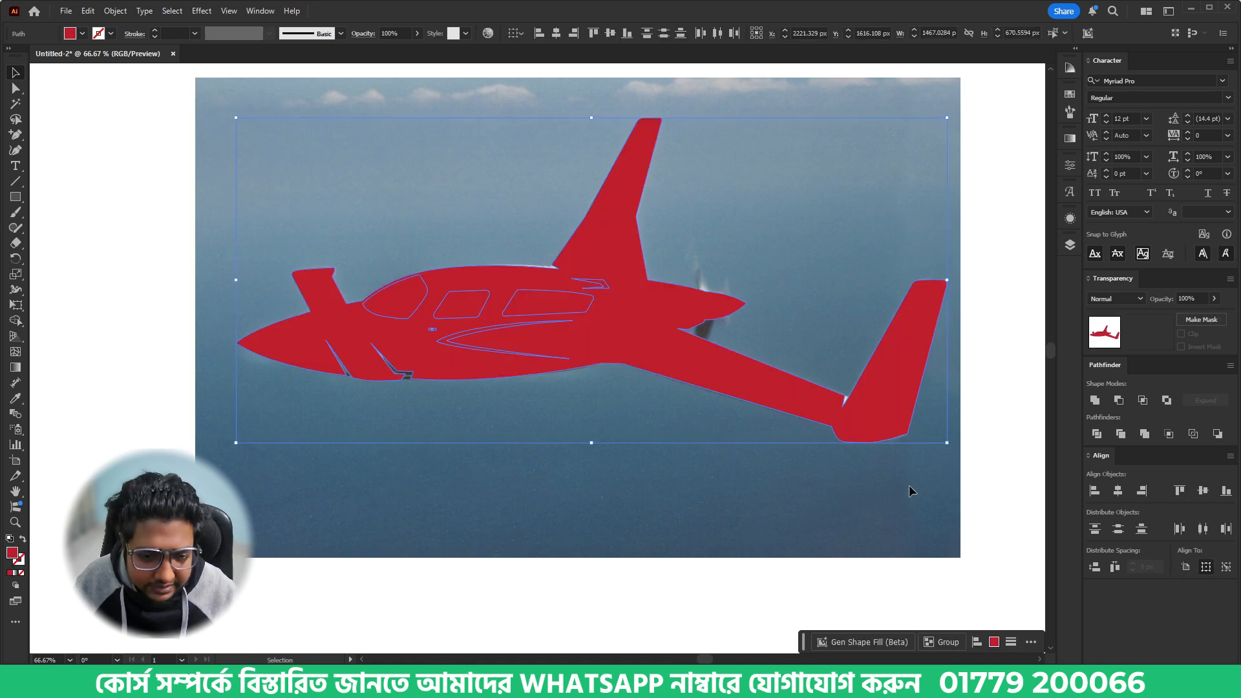
pyautogui.click(610, 481)
# - Cut the windows, air intake, fuselage stripe and small rectangle, leaving only the airplane silhouette
pyautogui.scroll(4, 313, 321)
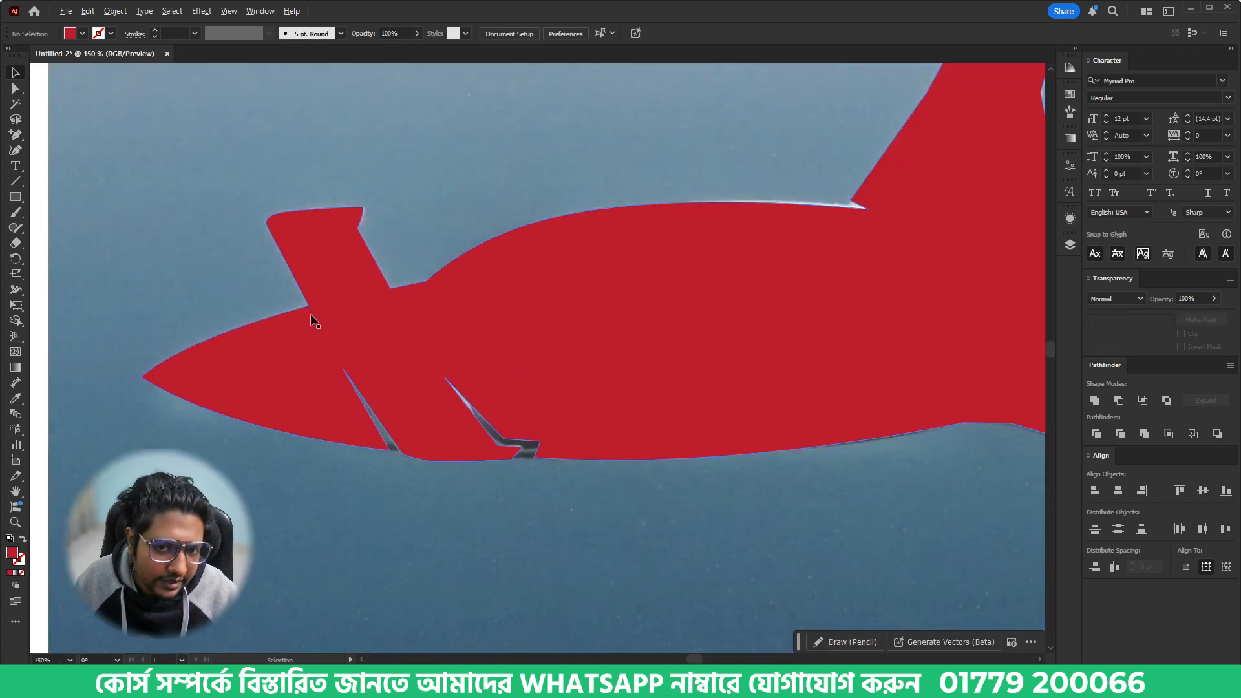
pyautogui.hscroll(6, 761, 541)
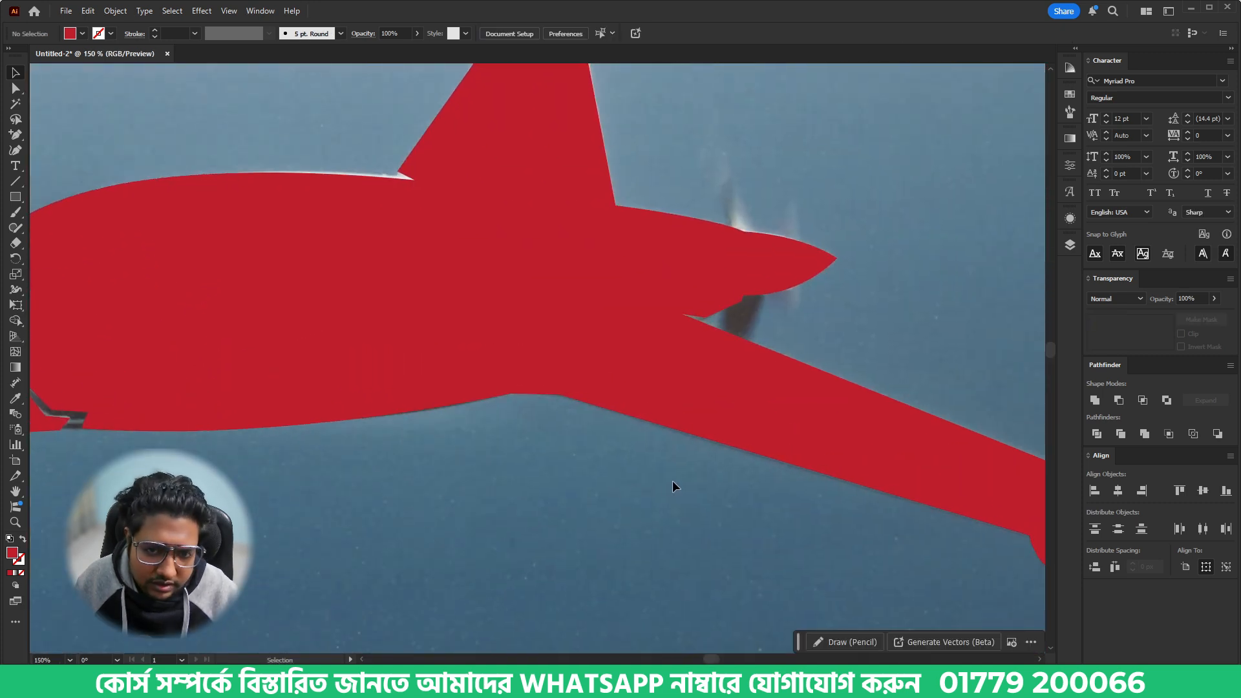
pyautogui.scroll(-2, 669, 479)
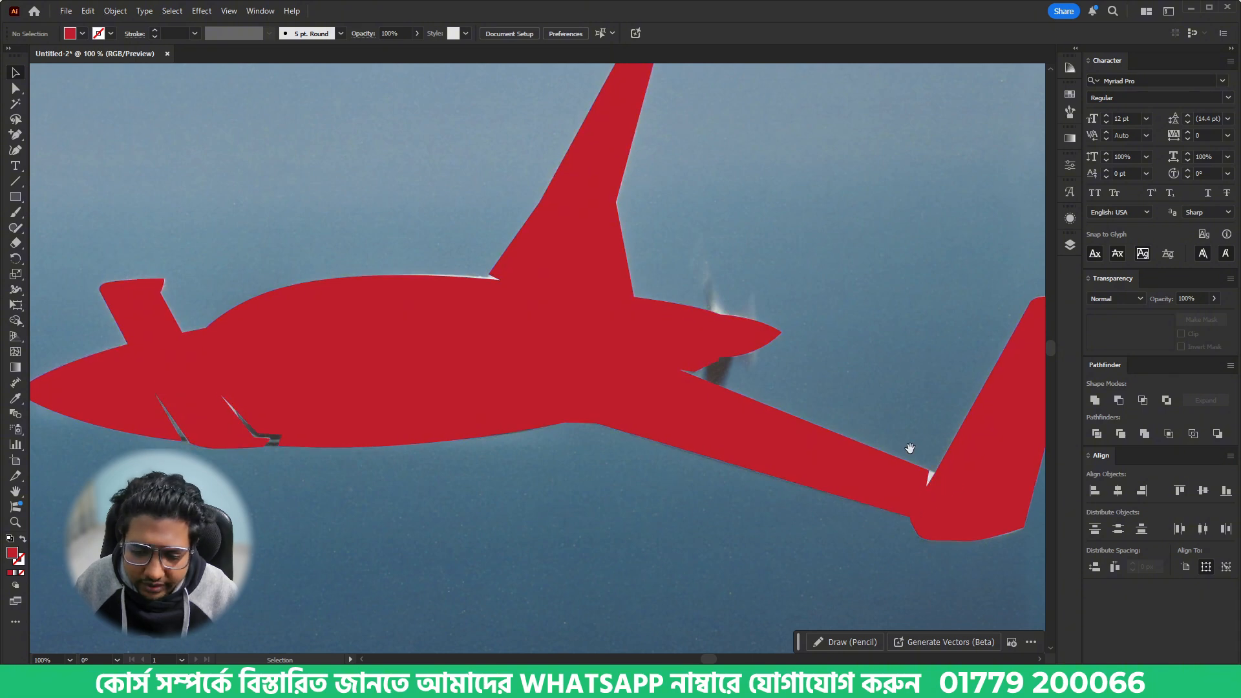
pyautogui.moveTo(905, 447); pyautogui.dragTo(822, 454)
pyautogui.moveTo(638, 405); pyautogui.dragTo(782, 407)
pyautogui.scroll(-1, 571, 444)
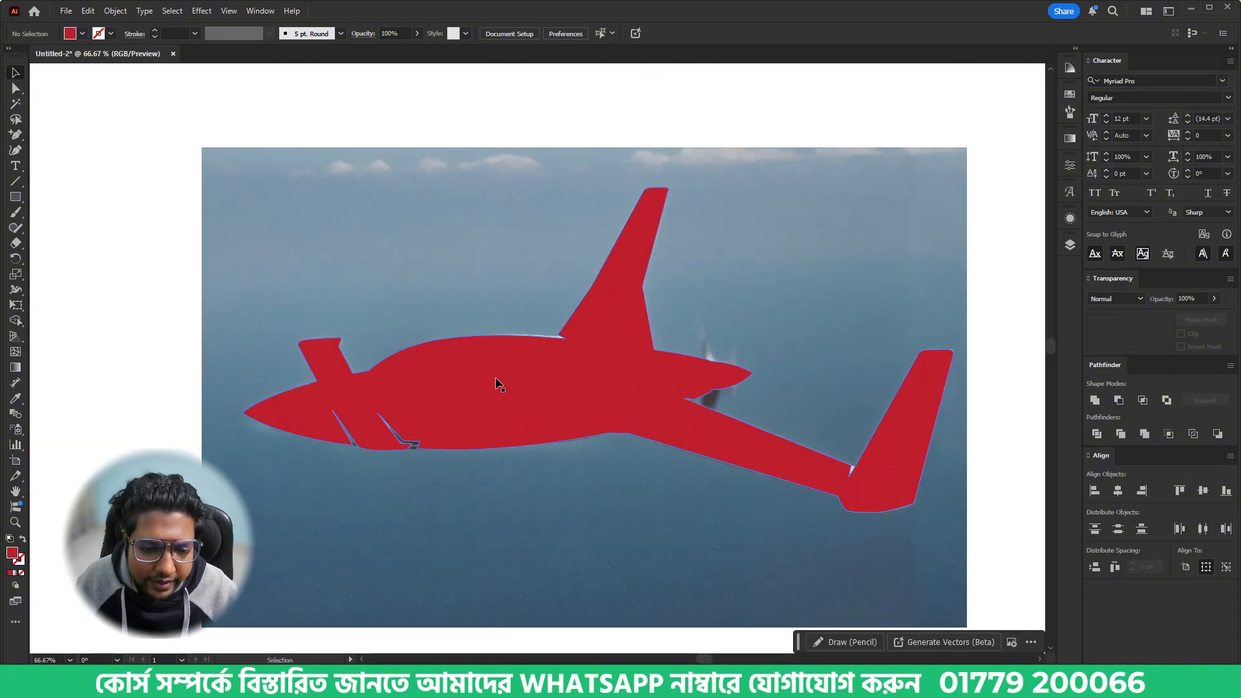
pyautogui.hotkey('ctrl', 'a')
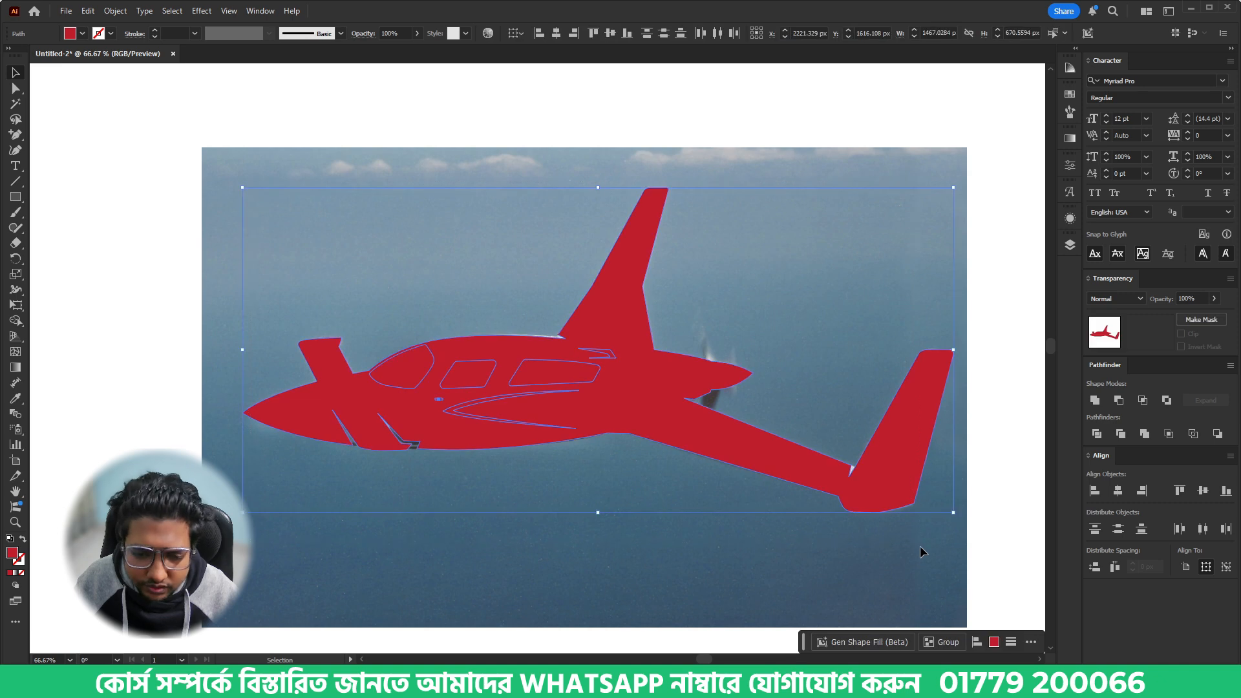
pyautogui.keyDown('shift'); pyautogui.click(790, 474); pyautogui.keyUp('shift')
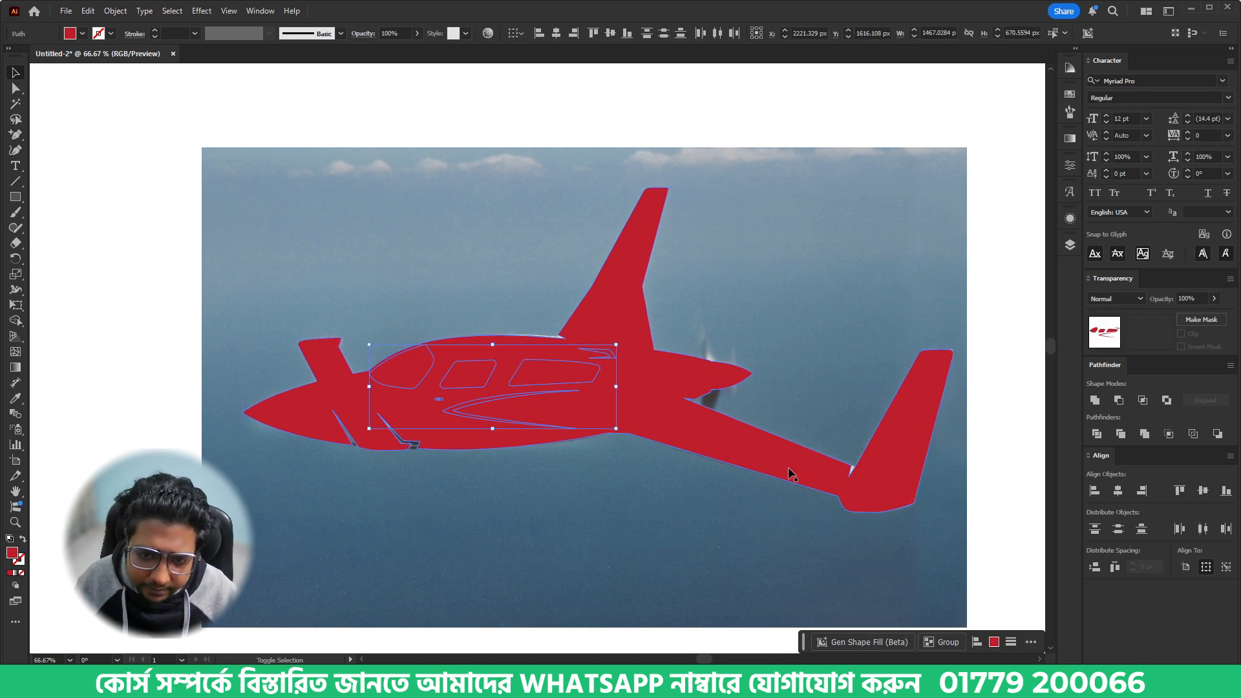
pyautogui.press('Delete')
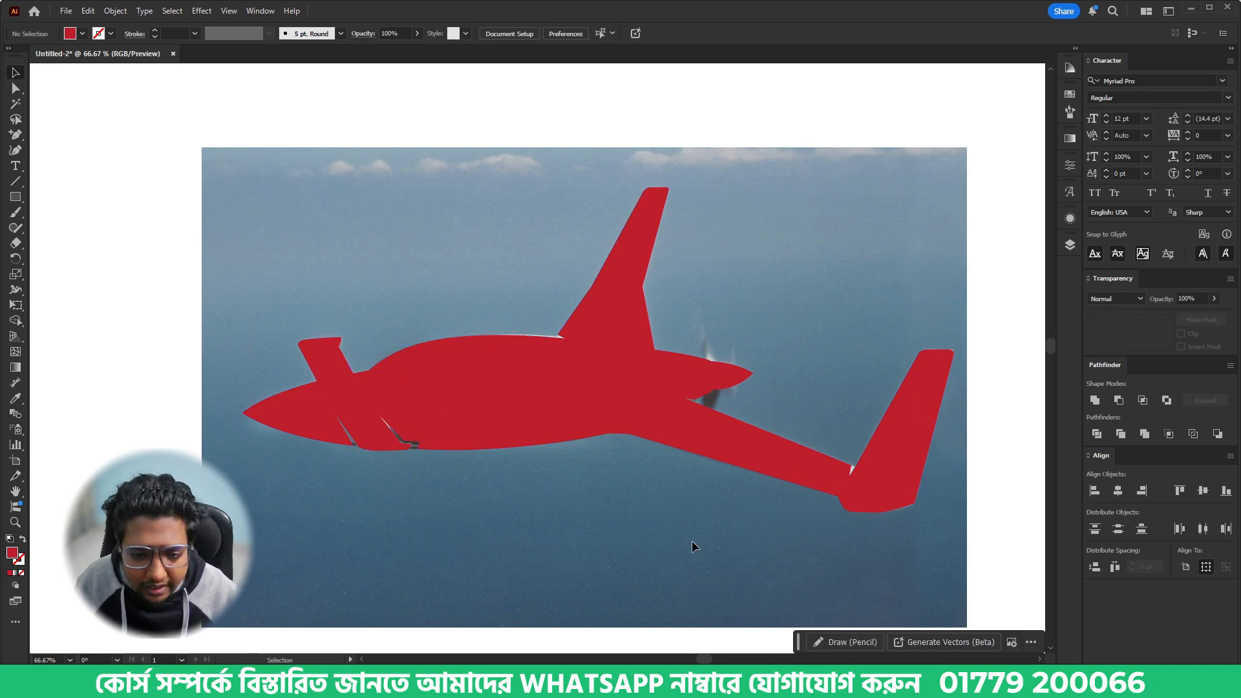
# - Create an opacity mask on the silhouette with clipping turned off, and paste the cut detail shapes in place inside it
pyautogui.click(652, 408)
pyautogui.doubleClick(1160, 334)
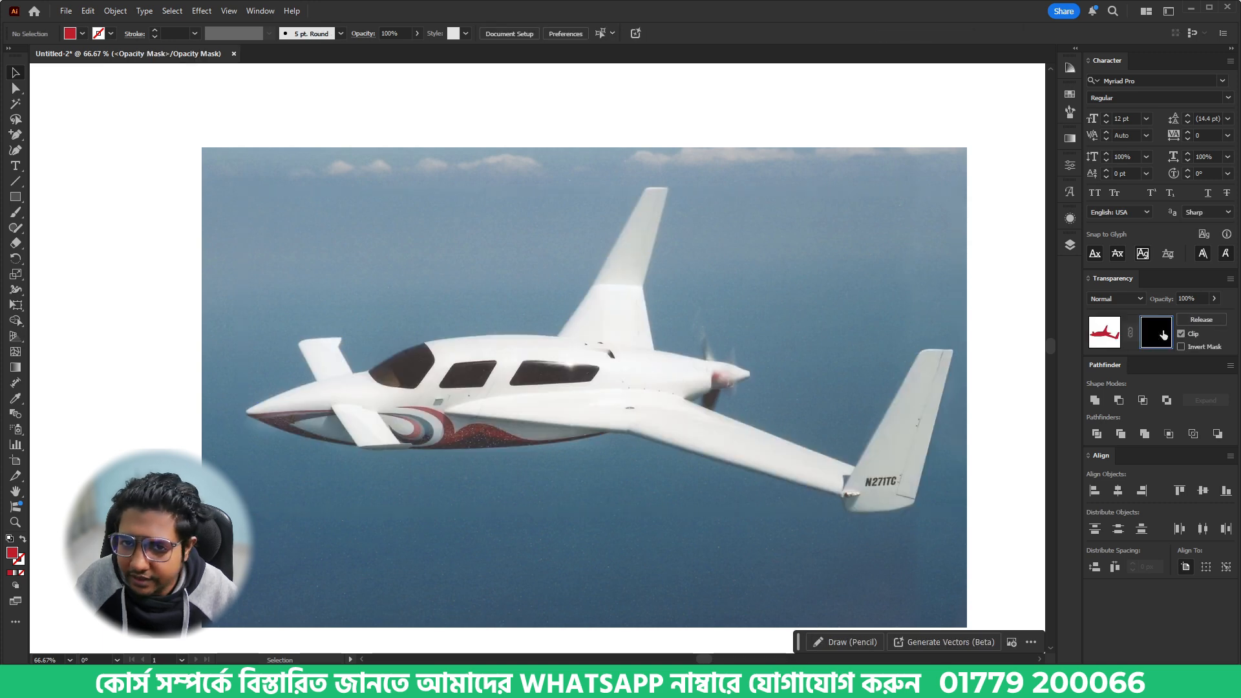
pyautogui.click(1182, 335)
pyautogui.press('v')
pyautogui.hotkey('ctrl', 'f')
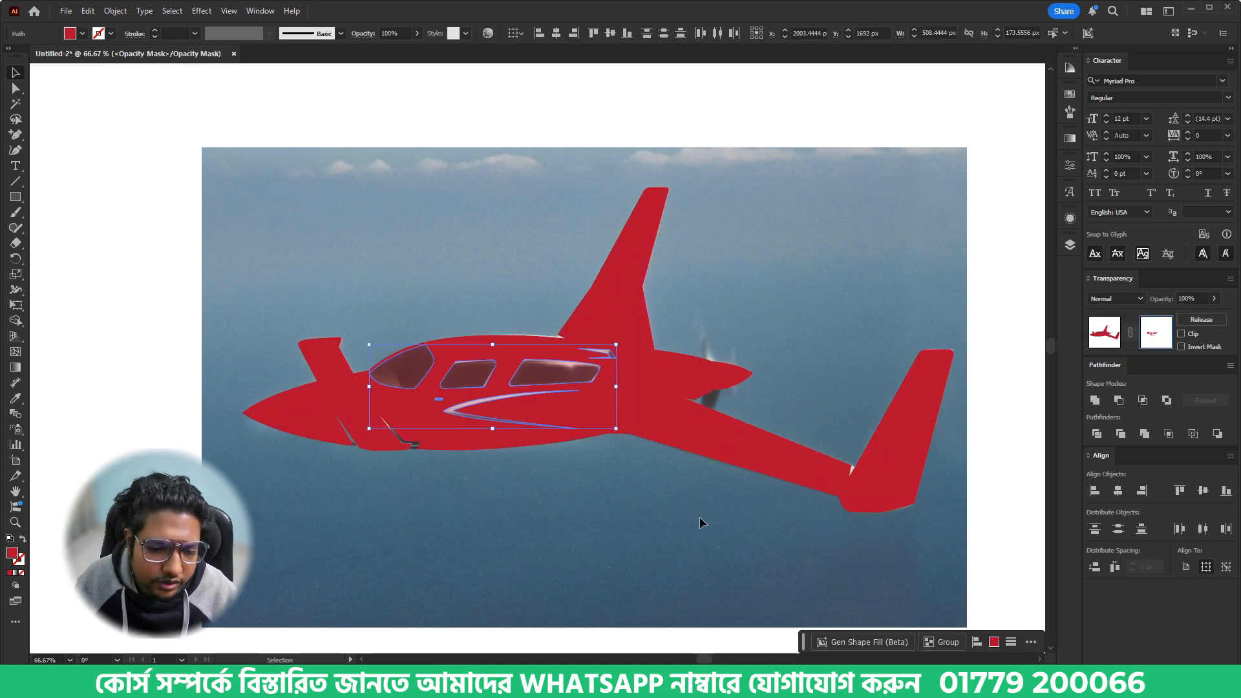
# - Fill the detail shapes in the mask with black (000000) and return to editing the airplane artwork
pyautogui.doubleClick(15, 555)
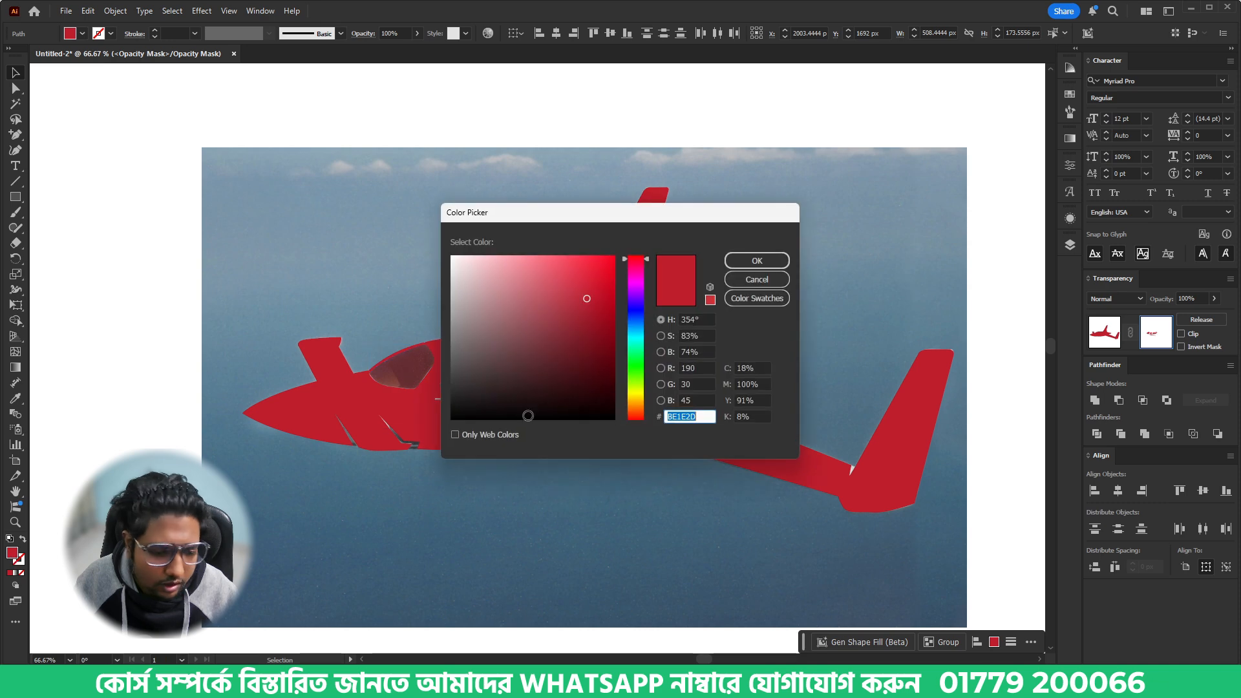
pyautogui.moveTo(528, 416); pyautogui.dragTo(398, 455)
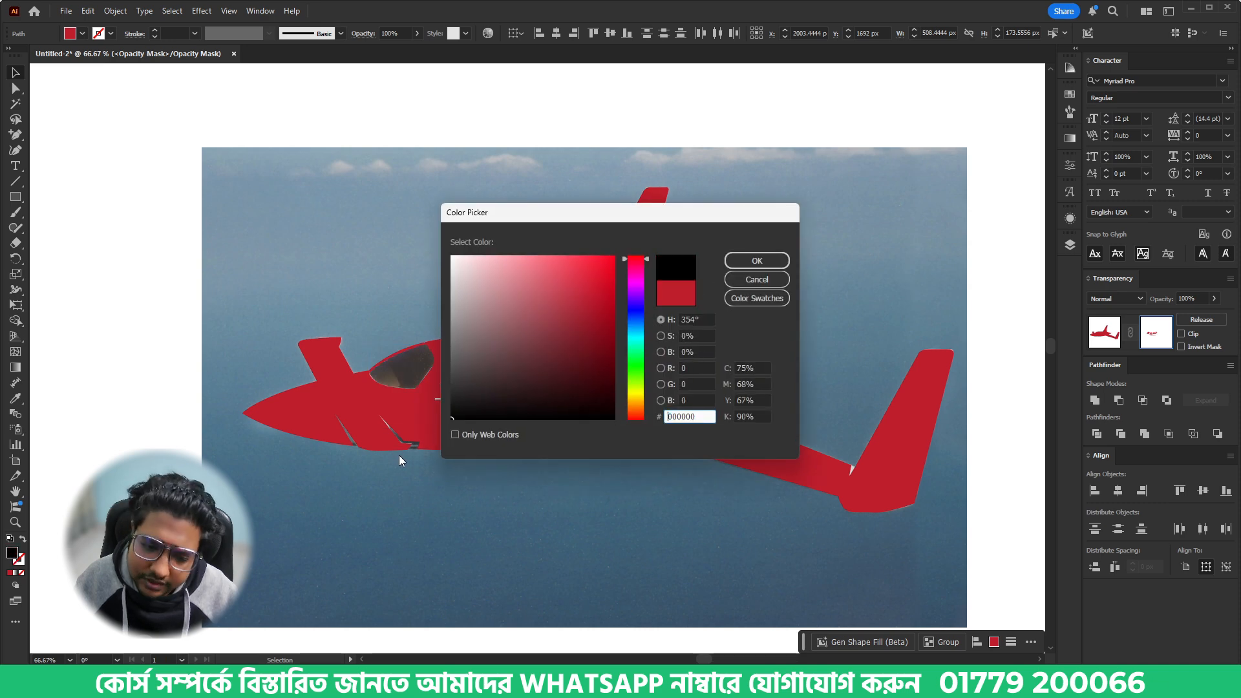
pyautogui.click(757, 261)
pyautogui.click(737, 255)
pyautogui.click(1105, 332)
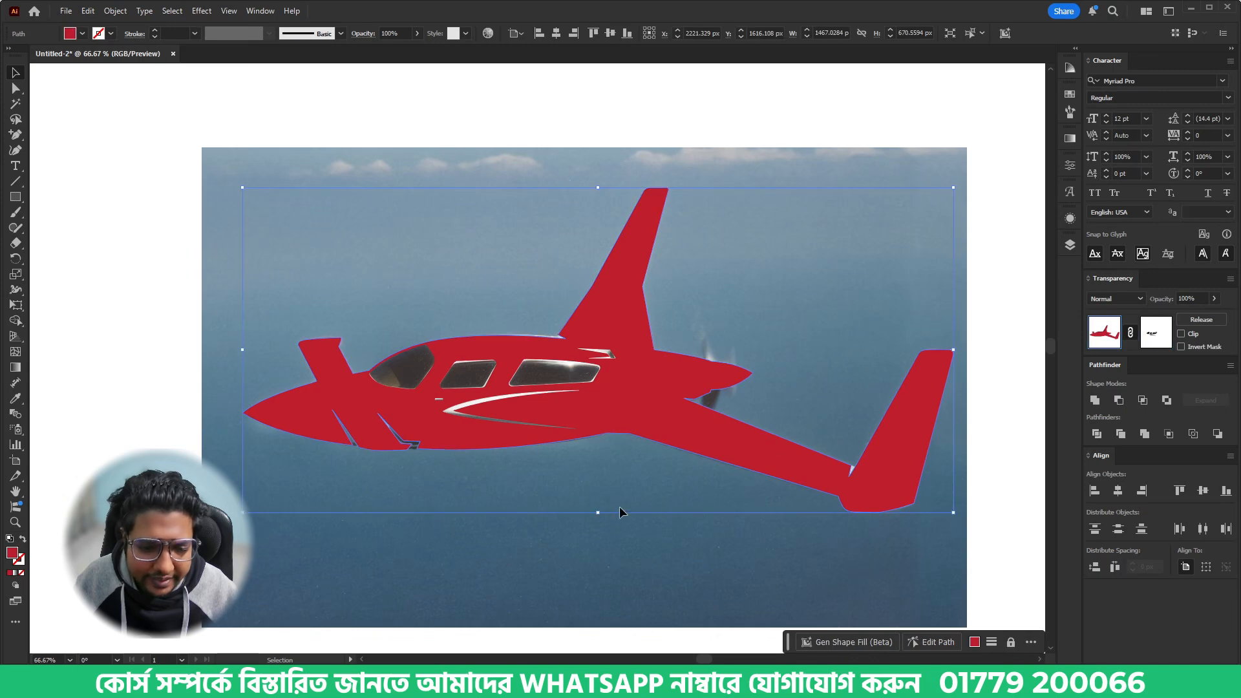
# - Deselect the silhouette and draw a tall ellipse about 70 by 196 px around the tail cone as the propeller arc
pyautogui.click(544, 456)
pyautogui.scroll(-3, 550, 455)
pyautogui.scroll(-1, 549, 455)
pyautogui.moveTo(570, 429); pyautogui.dragTo(563, 503)
pyautogui.scroll(1, 591, 338)
pyautogui.hotkey('ctrl', 'shift', 'a')
pyautogui.scroll(5, 600, 496)
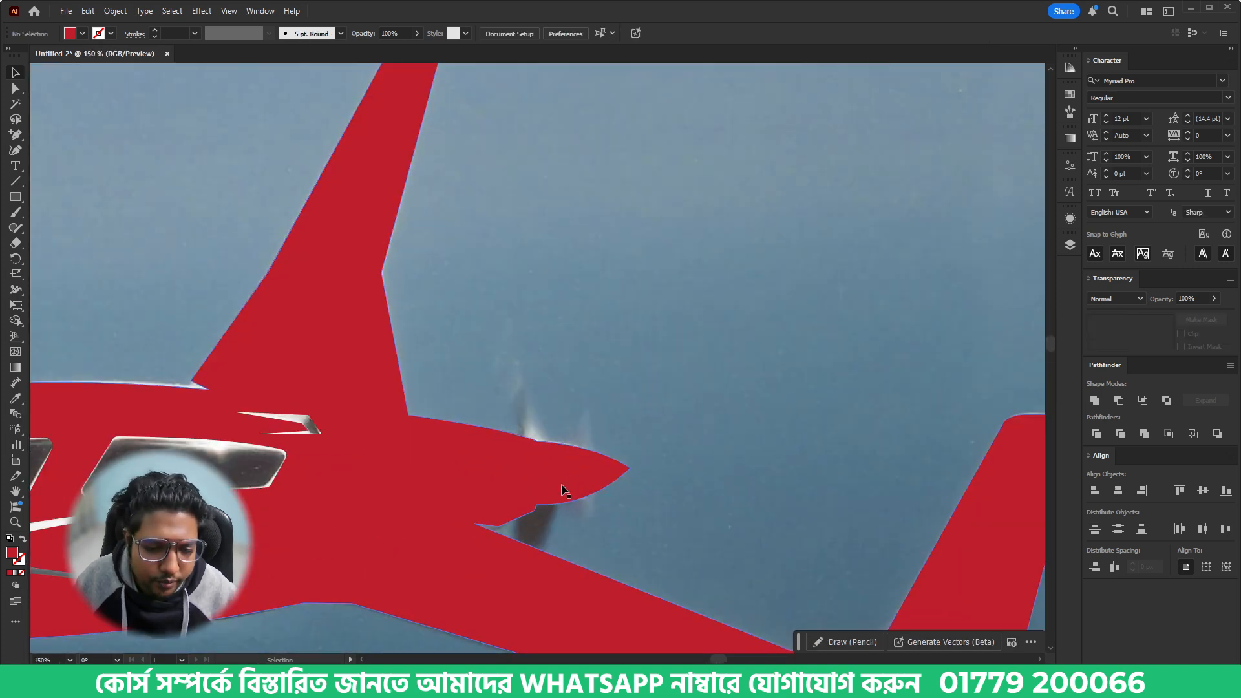
pyautogui.moveTo(16, 197); pyautogui.dragTo(60, 226)
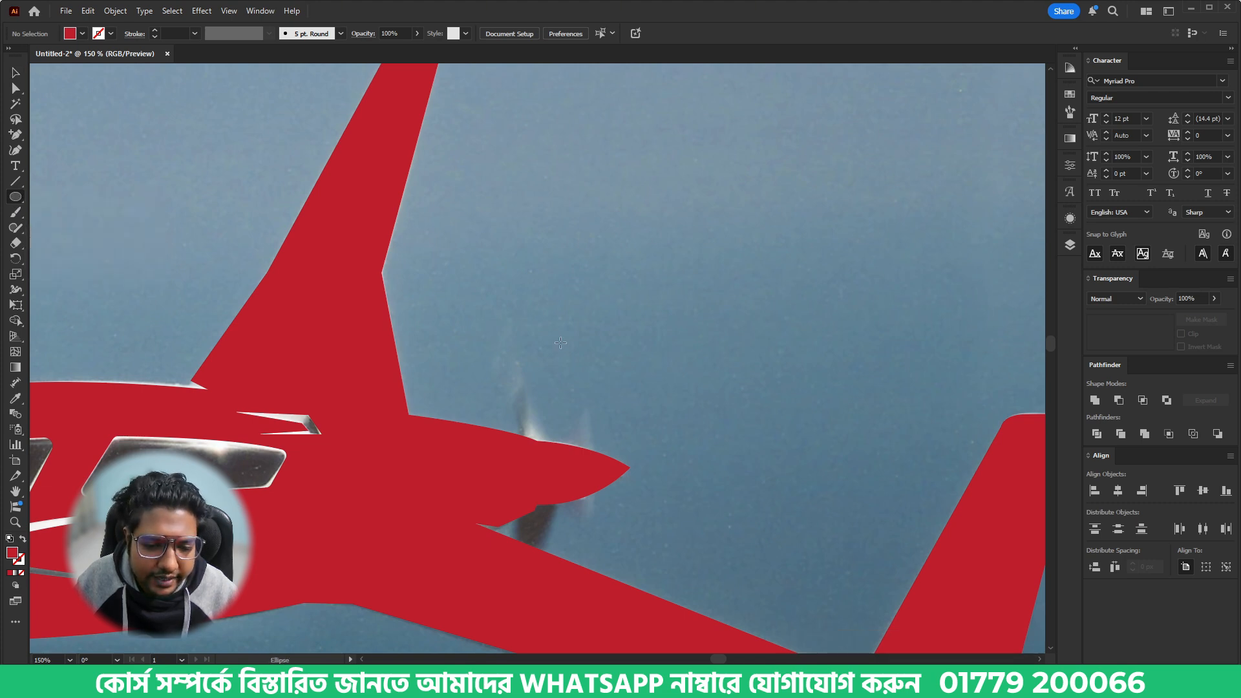
pyautogui.moveTo(545, 344); pyautogui.dragTo(621, 556)
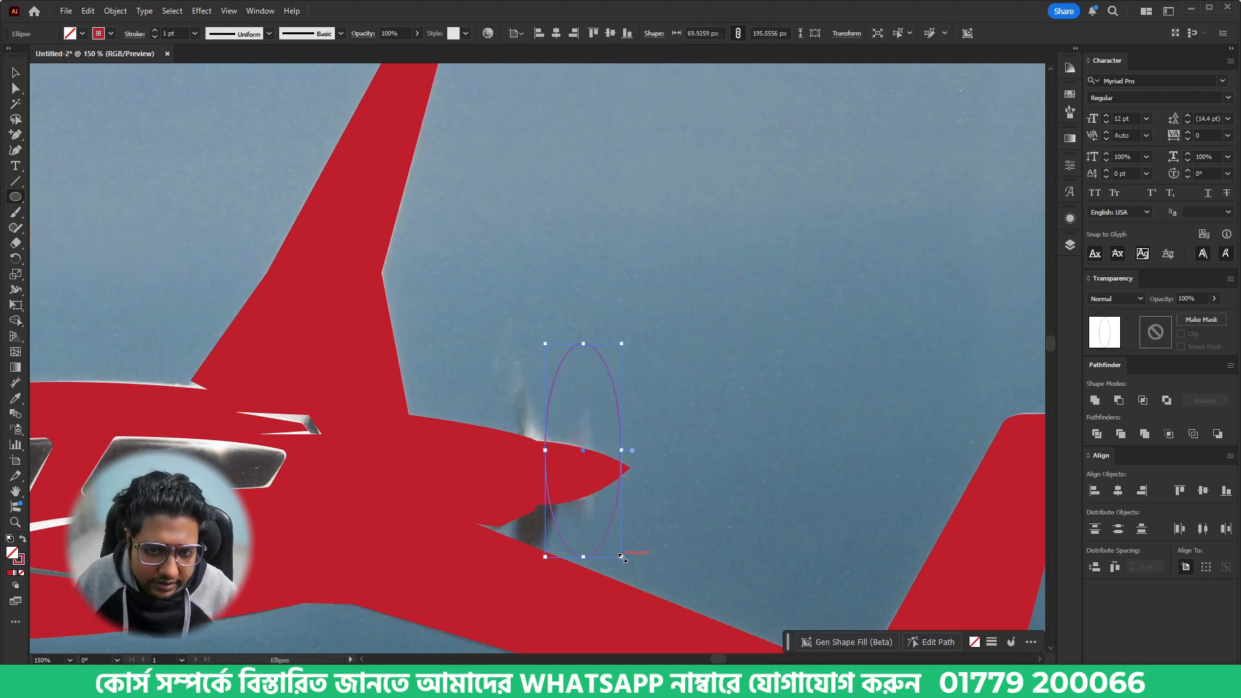
pyautogui.press('v')
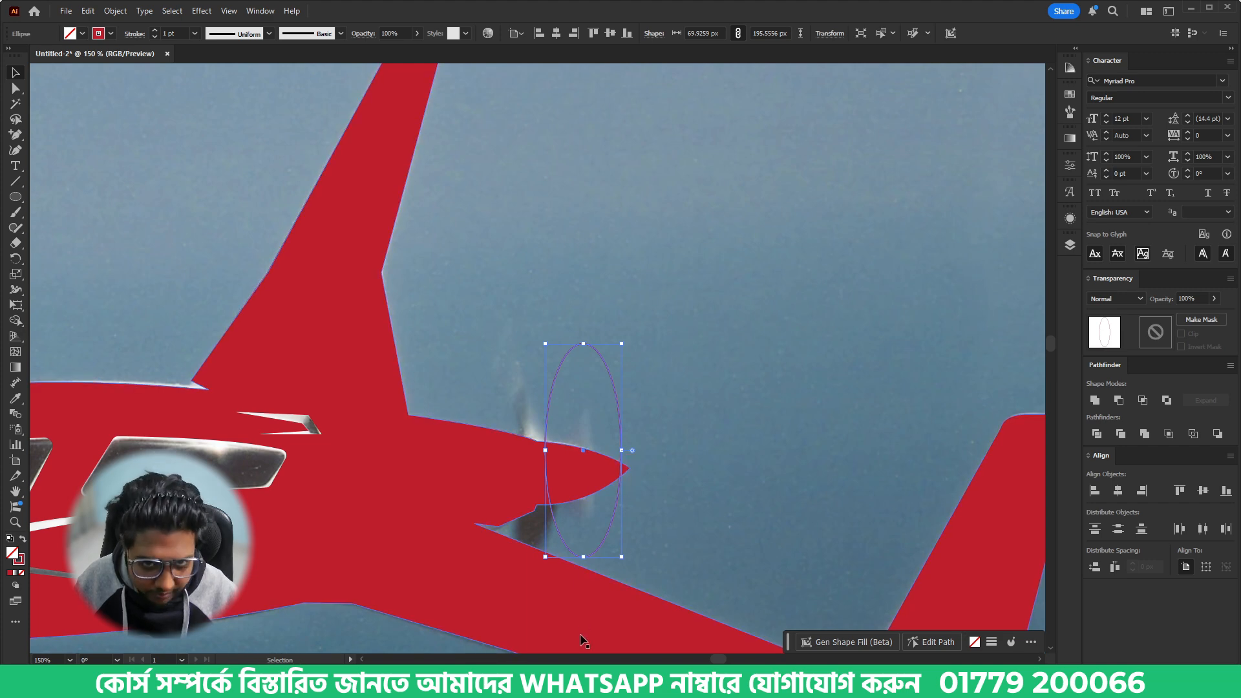
# - Switch to the browser to review the client's t-shirt requirements on the Fiverr order page, then return to Illustrator
pyautogui.click(575, 684)
pyautogui.click(244, 13)
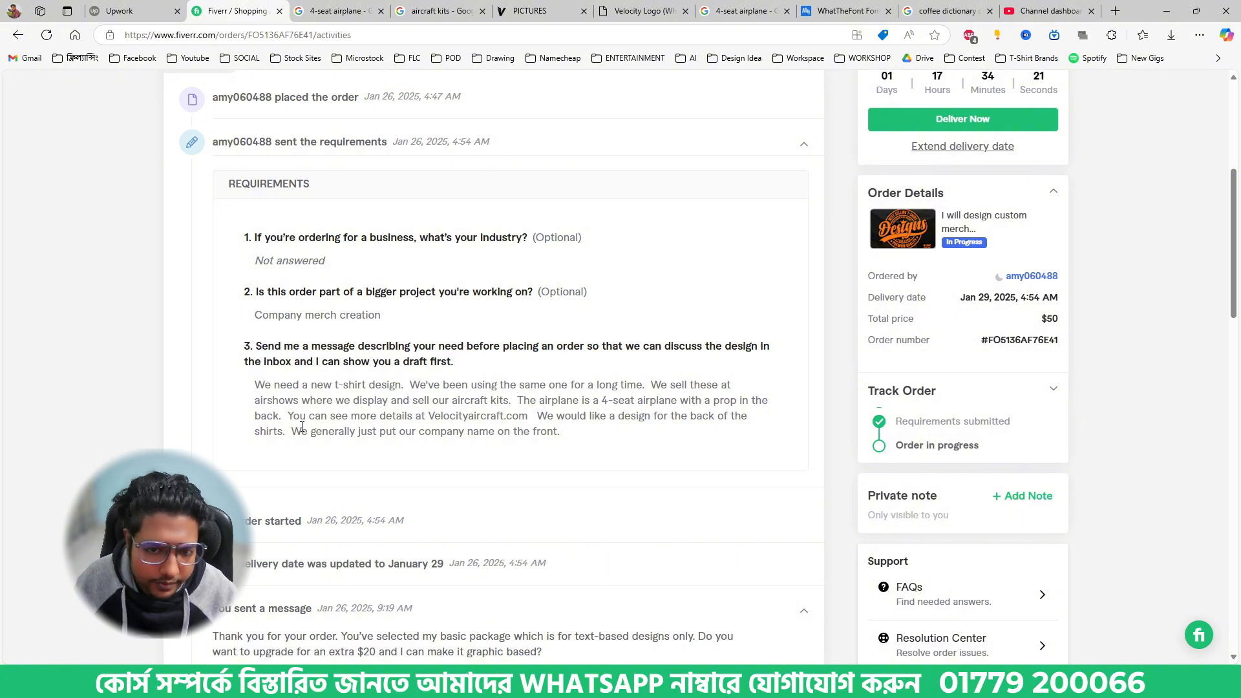
pyautogui.click(601, 684)
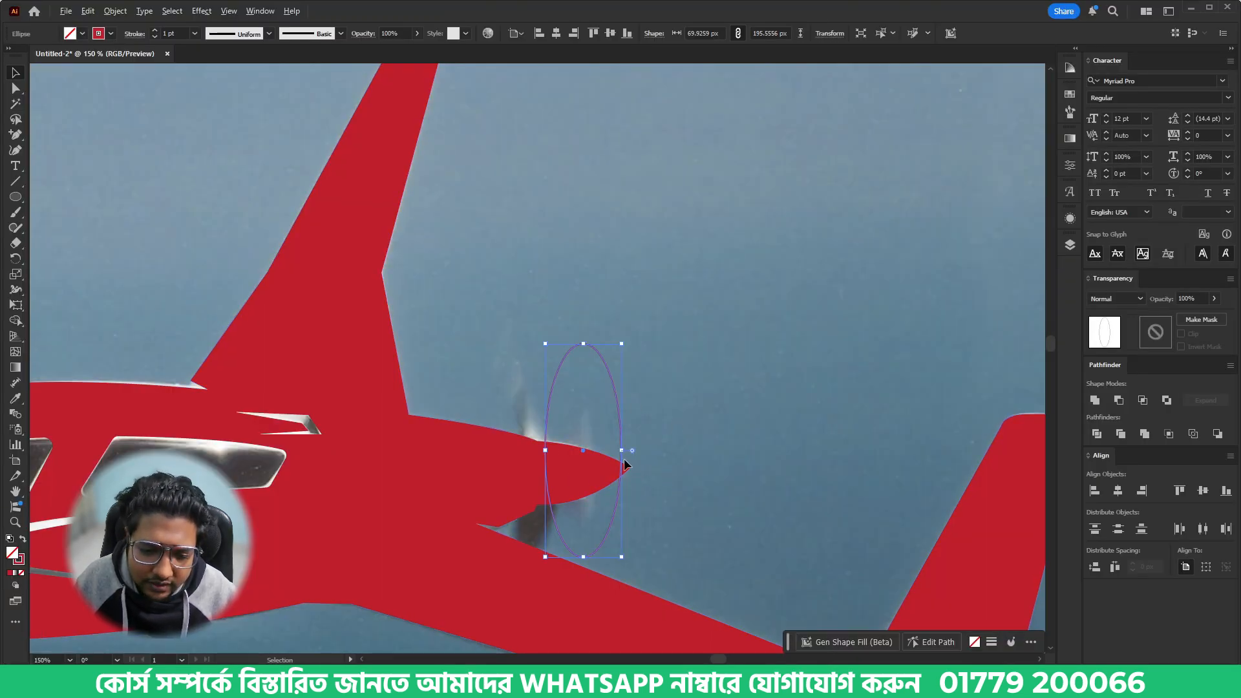
# - Thicken the ellipse's rear side to about 12.5 px with the Width tool and narrow the ellipse to about 50 px
pyautogui.scroll(2, 625, 464)
pyautogui.hotkey('shift', 'w')
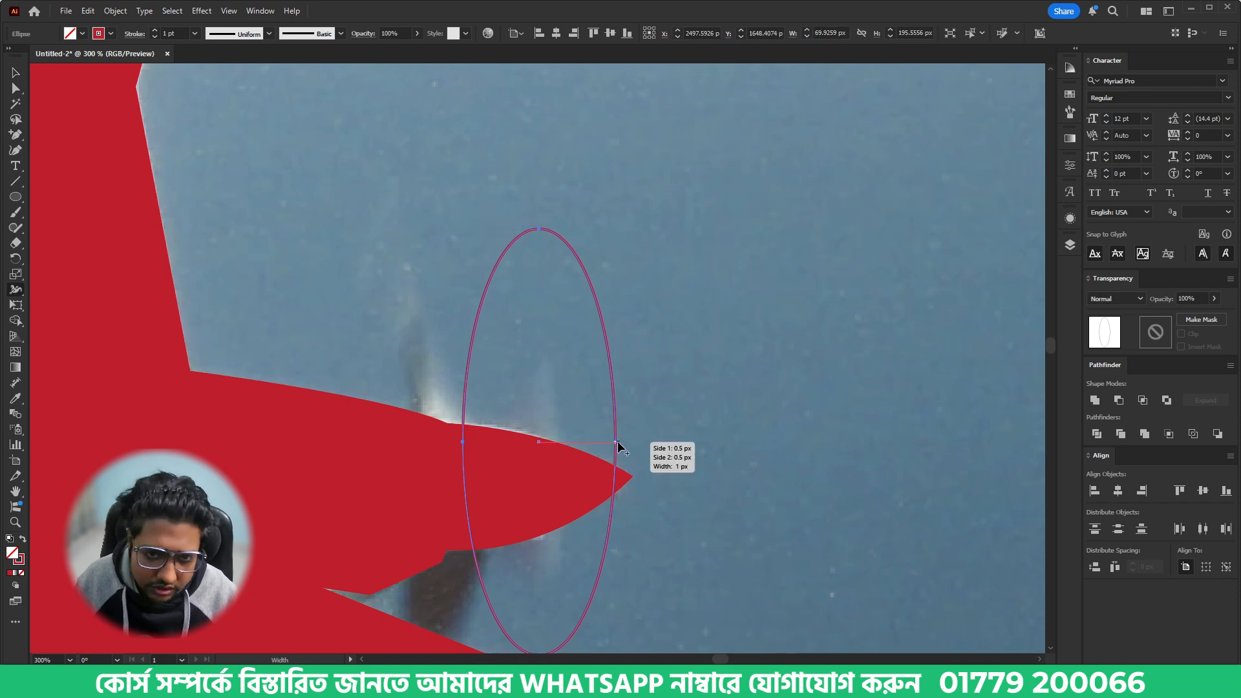
pyautogui.moveTo(618, 441)
pyautogui.mouseDown()
pyautogui.moveTo(631, 440)
pyautogui.moveTo(593, 411)
pyautogui.moveTo(586, 442)
pyautogui.moveTo(551, 433)
pyautogui.moveTo(576, 411)
pyautogui.mouseUp()
pyautogui.press('v')
pyautogui.click(709, 438)
# - Nudge the propeller ellipse down and scale it proportionally to about 42 by 164 px over the tail cone
pyautogui.scroll(-3, 614, 358)
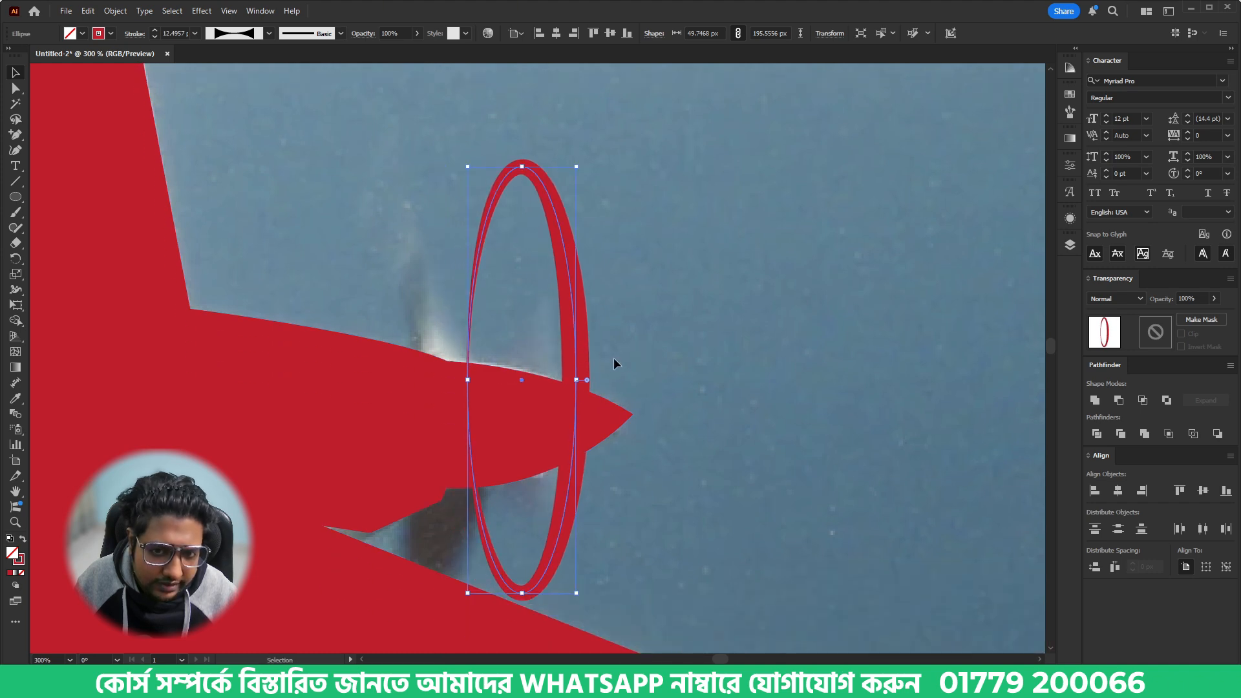
pyautogui.press('Down')
pyautogui.press('Down')
pyautogui.press('Down')
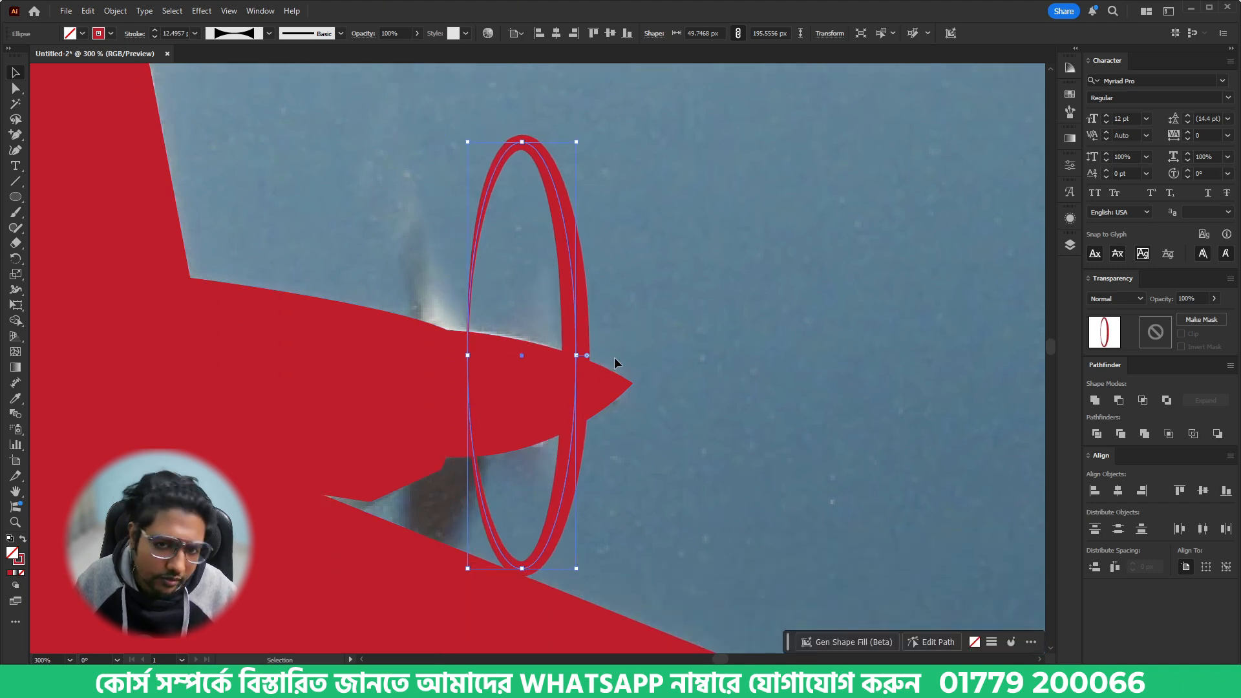
pyautogui.moveTo(521, 141); pyautogui.dragTo(515, 213)
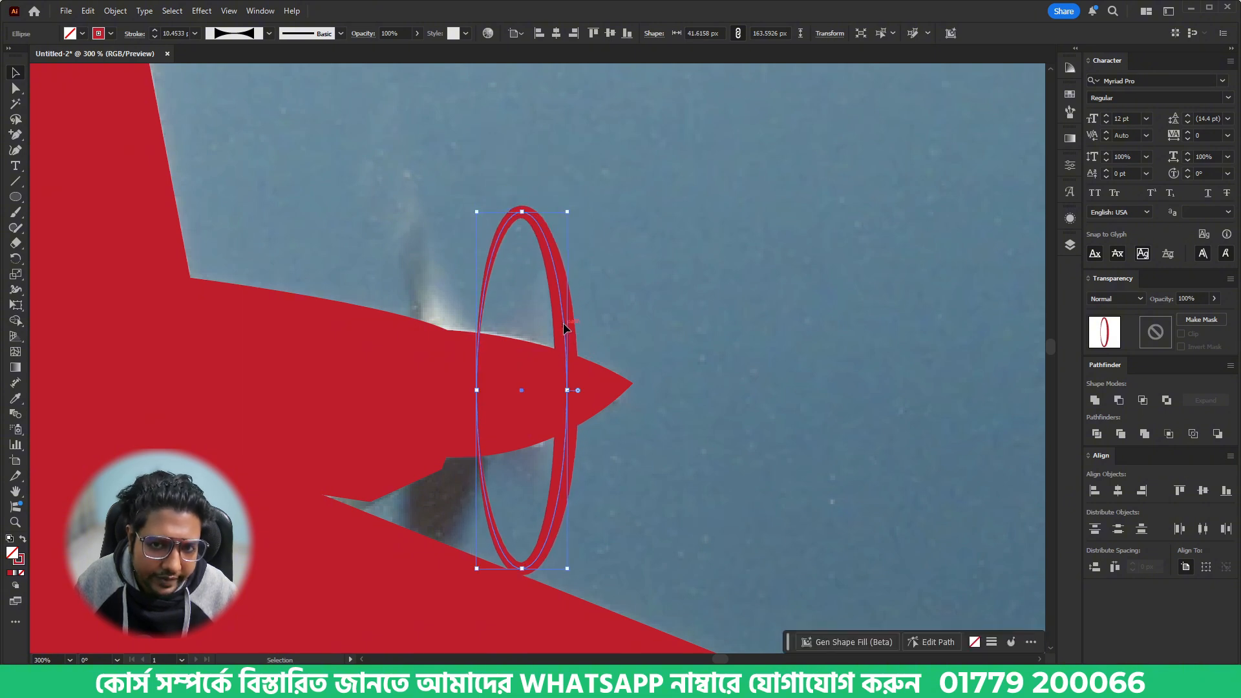
# - Raise the propeller ellipse slightly and draw a closed, narrow triangular blade about 12 by 57 px inside its upper half
pyautogui.moveTo(564, 324); pyautogui.dragTo(564, 305)
pyautogui.click(631, 538)
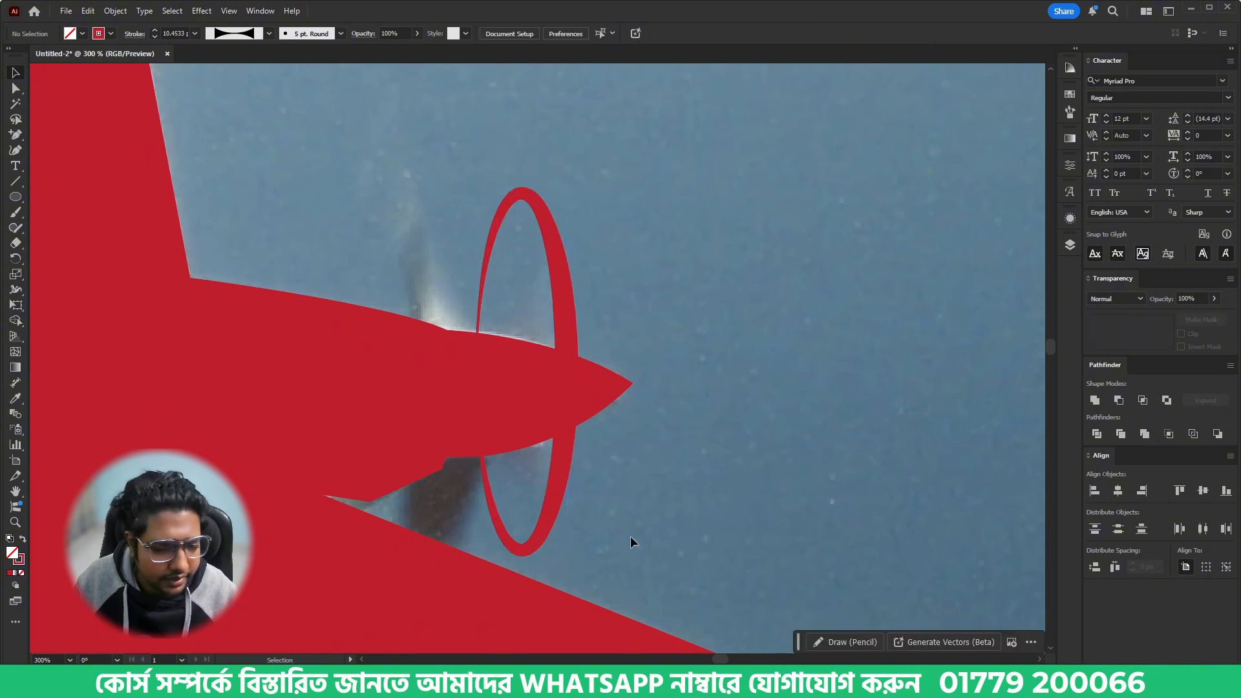
pyautogui.press('p')
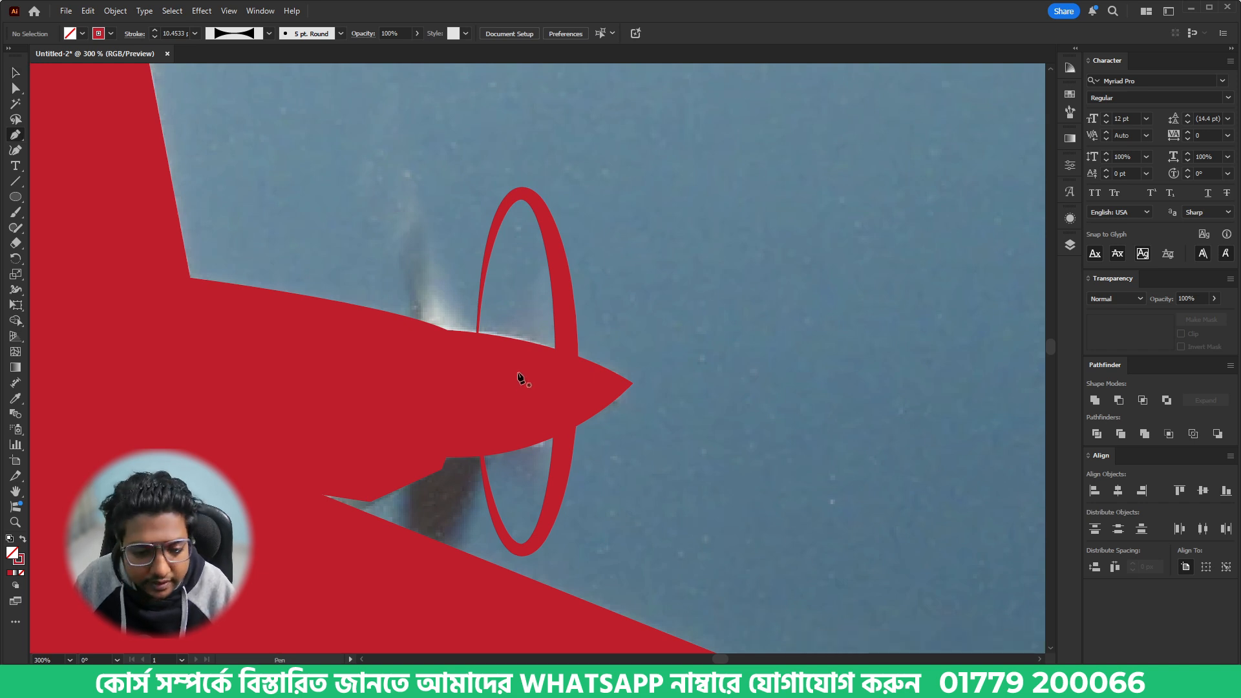
pyautogui.moveTo(512, 360); pyautogui.dragTo(517, 249)
pyautogui.click(506, 235)
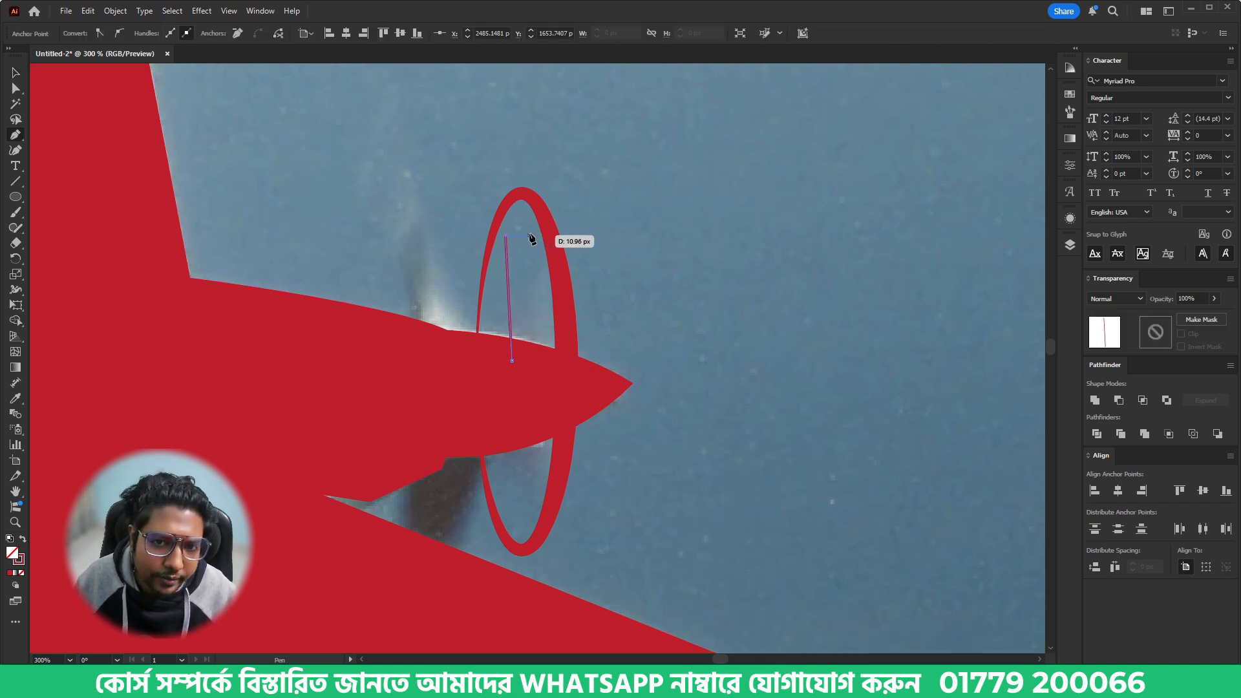
pyautogui.click(530, 236)
pyautogui.click(511, 360)
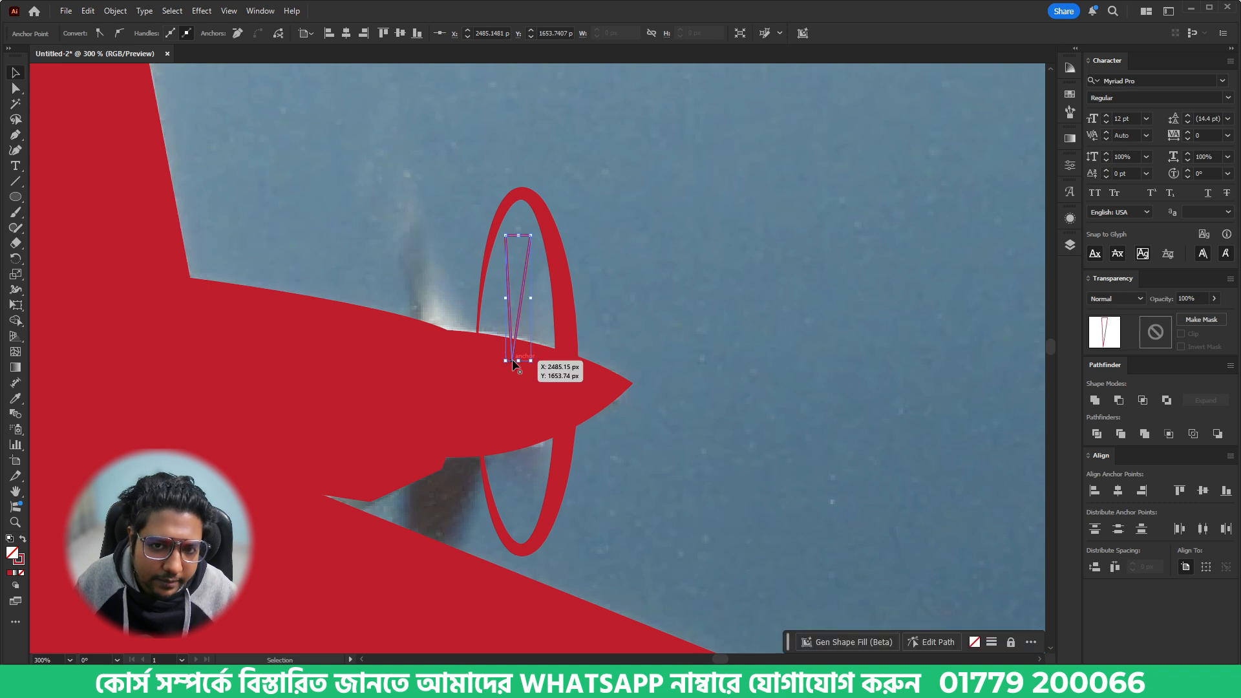
# - Give the propeller blade a red fill without stroke and shift its lower point about 1.3 px to centre it under the top edge
pyautogui.press('v')
pyautogui.press('a')
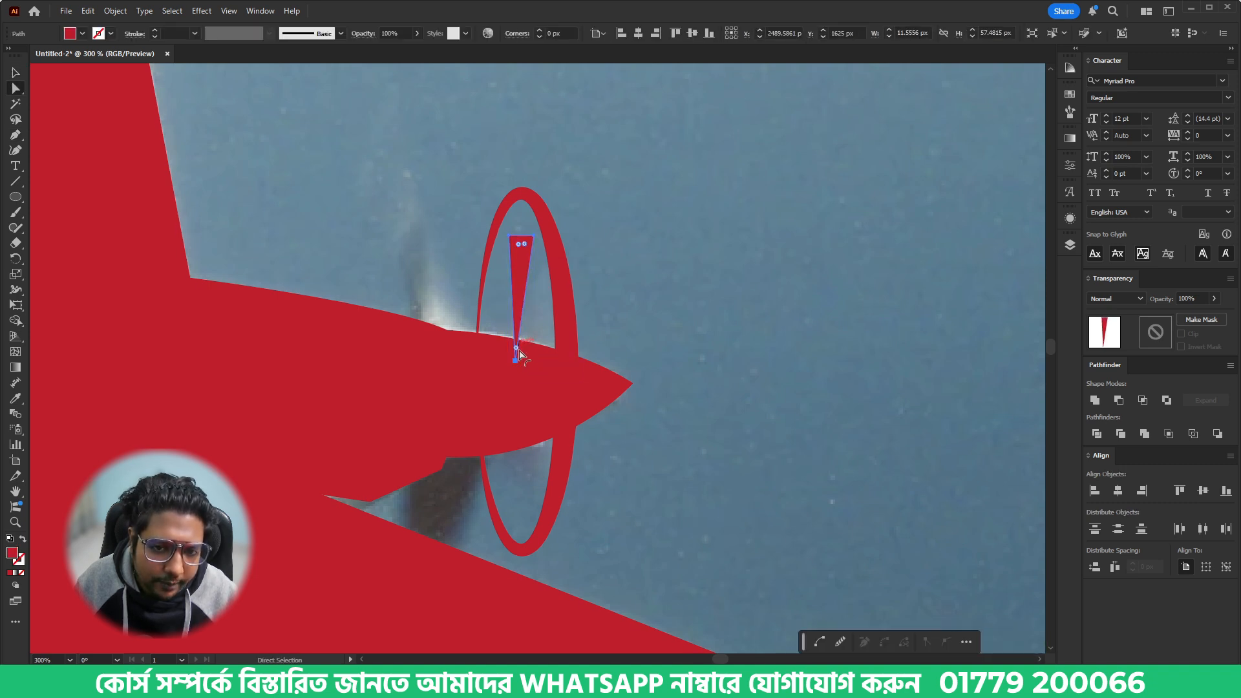
pyautogui.moveTo(514, 359); pyautogui.dragTo(519, 360)
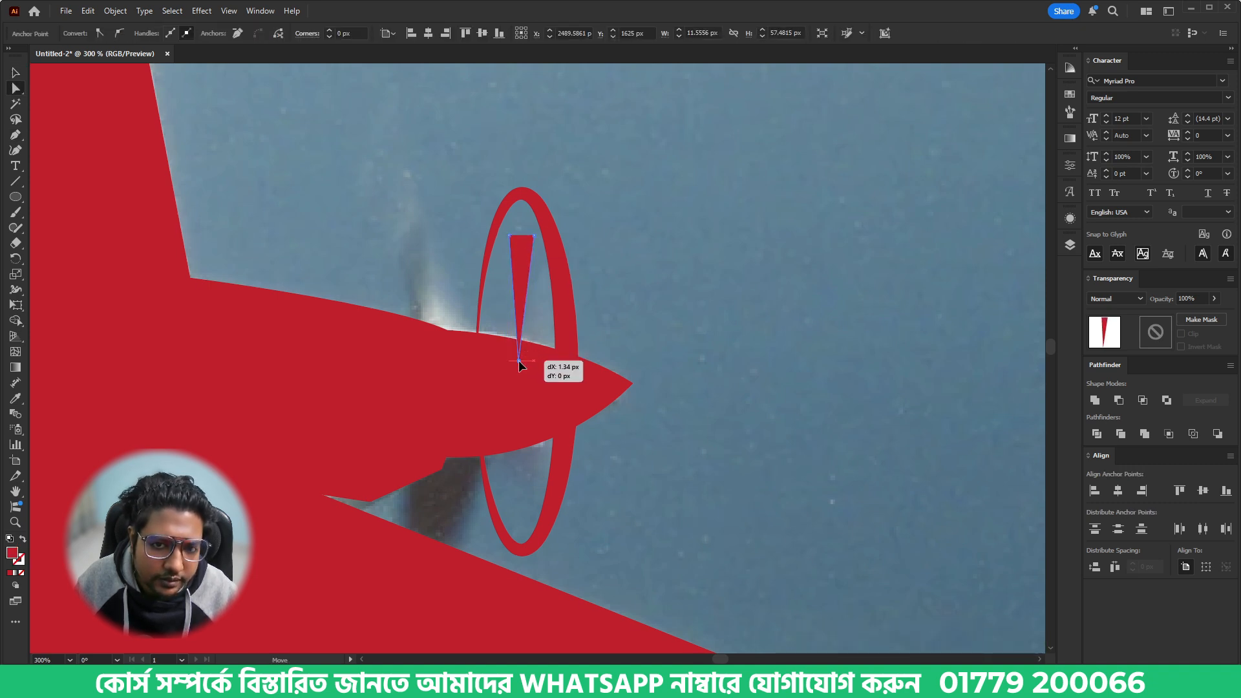
pyautogui.click(680, 351)
# - Copy the blade straight down about 76 px and flip it vertically to form the lower blade inside the ellipse
pyautogui.press('v')
pyautogui.moveTo(518, 282); pyautogui.dragTo(518, 449)
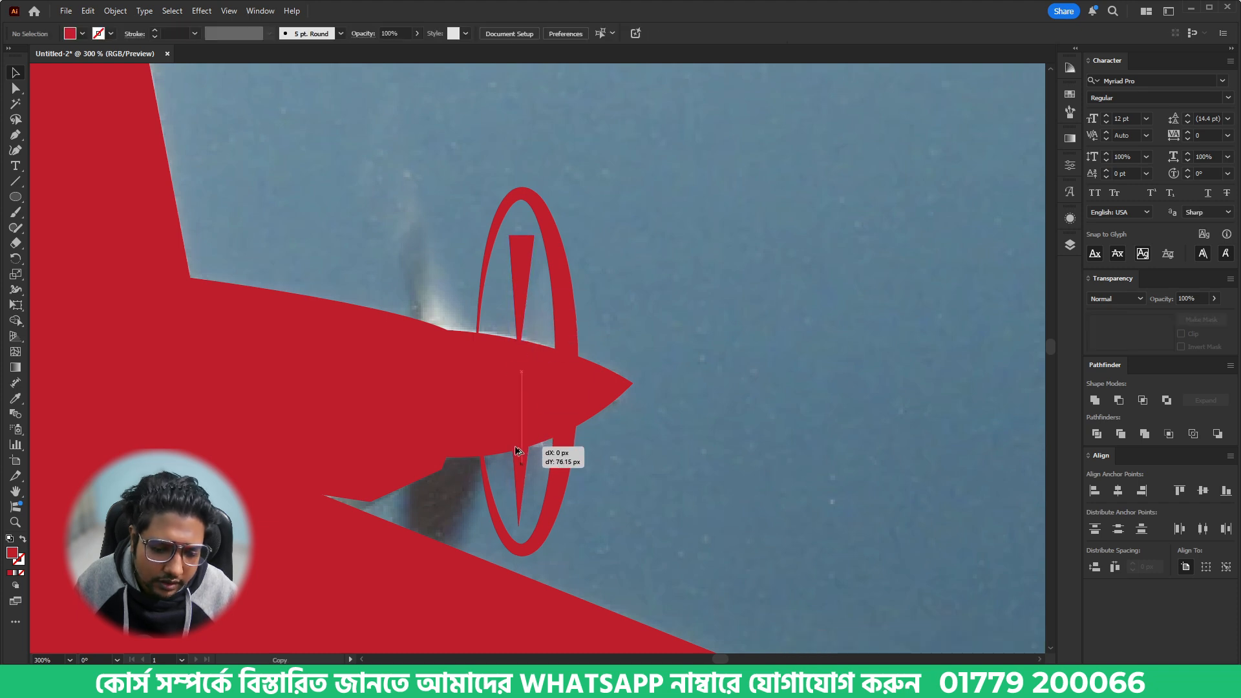
pyautogui.moveTo(523, 396); pyautogui.dragTo(538, 521)
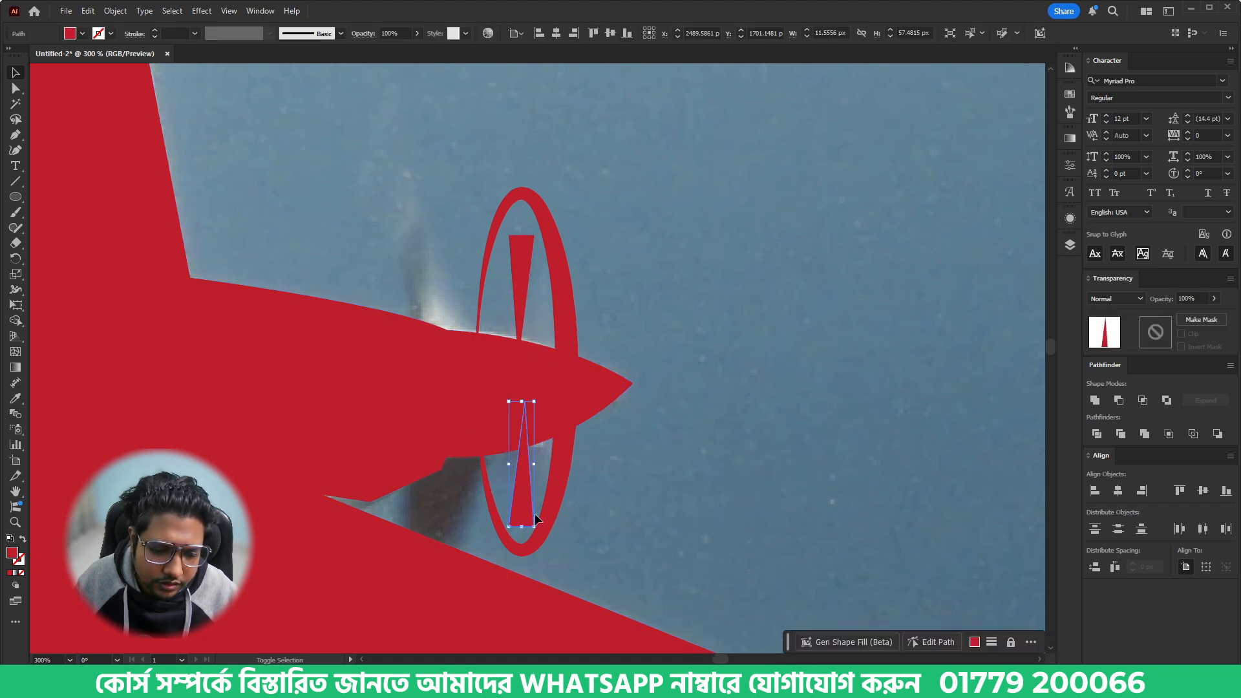
pyautogui.click(654, 366)
# - Move the complete airplane silhouette with its propeller off the photo onto the blank area above and group the parts
pyautogui.hotkey('ctrl', '1')
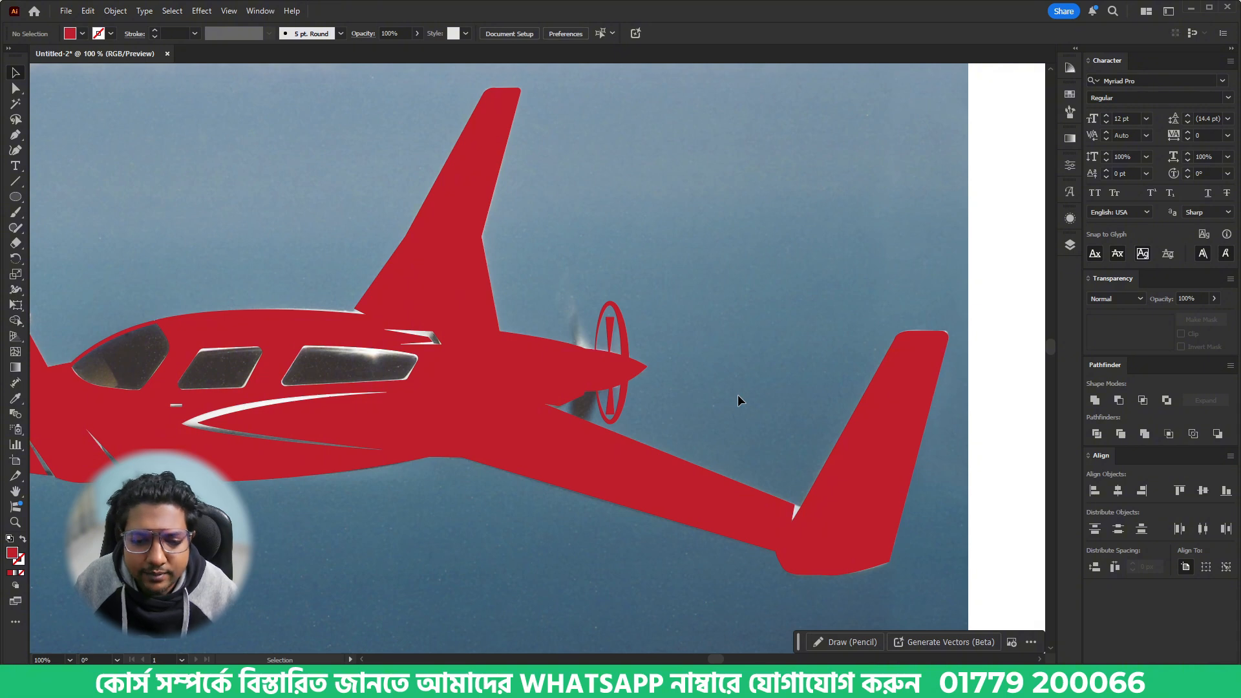
pyautogui.scroll(-1, 718, 401)
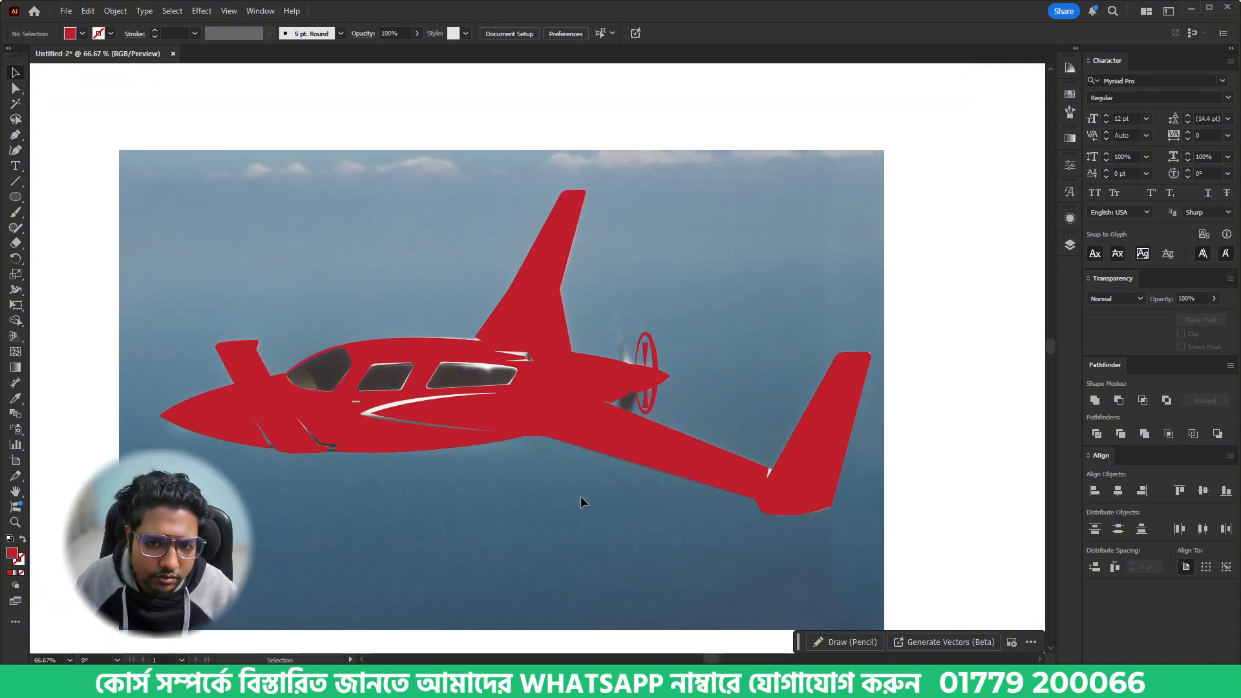
pyautogui.scroll(-2, 591, 493)
pyautogui.click(615, 474)
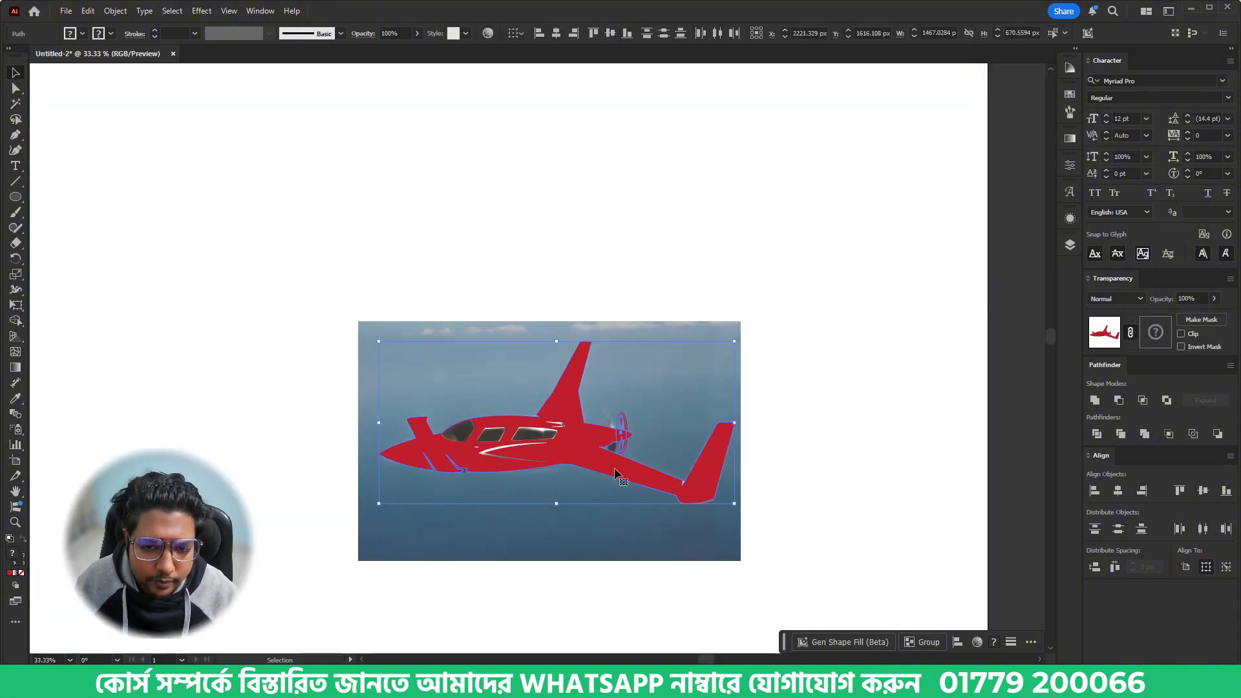
pyautogui.moveTo(616, 472); pyautogui.dragTo(621, 246)
pyautogui.scroll(1, 622, 331)
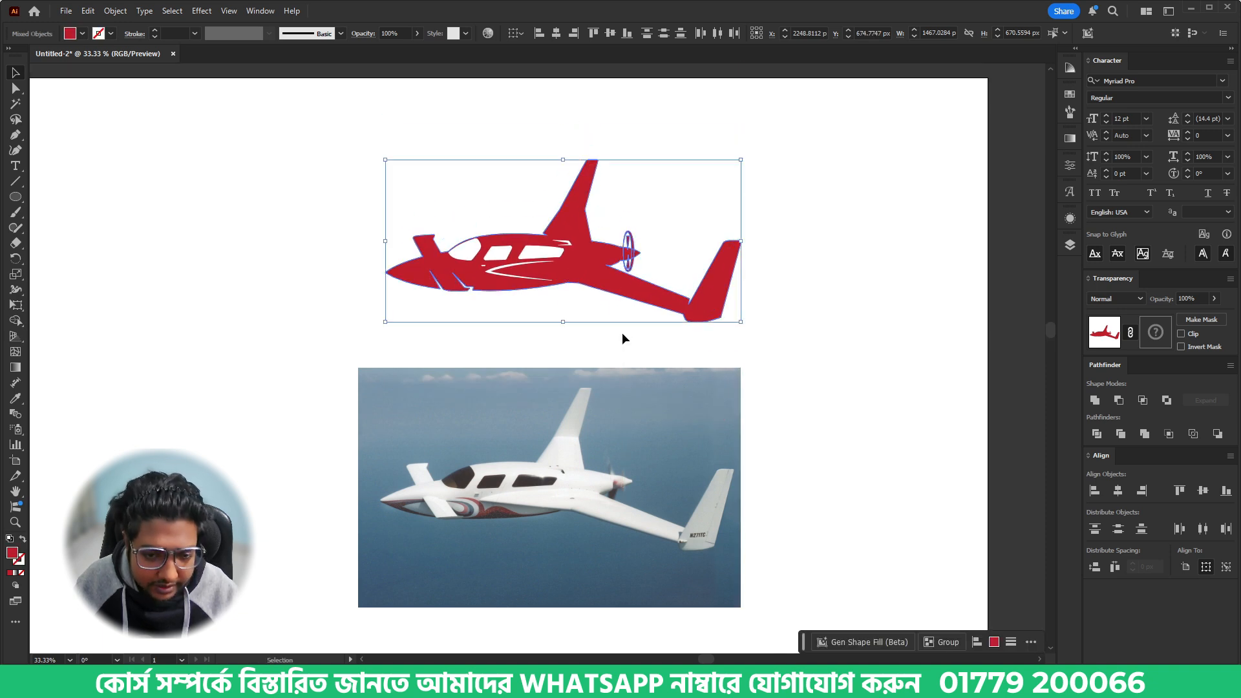
pyautogui.hotkey('ctrl', 'g')
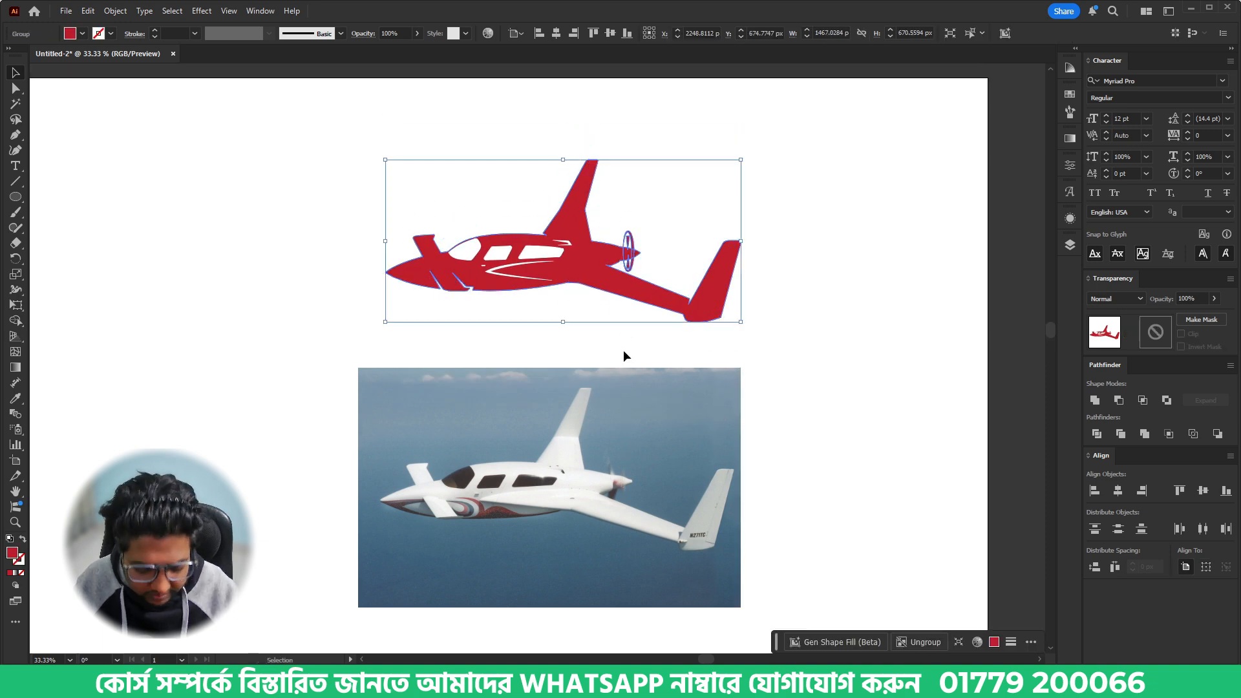
# - Fill the grouped airplane with black and deselect it to compare it with the photo
pyautogui.scroll(1, 623, 350)
pyautogui.click(82, 35)
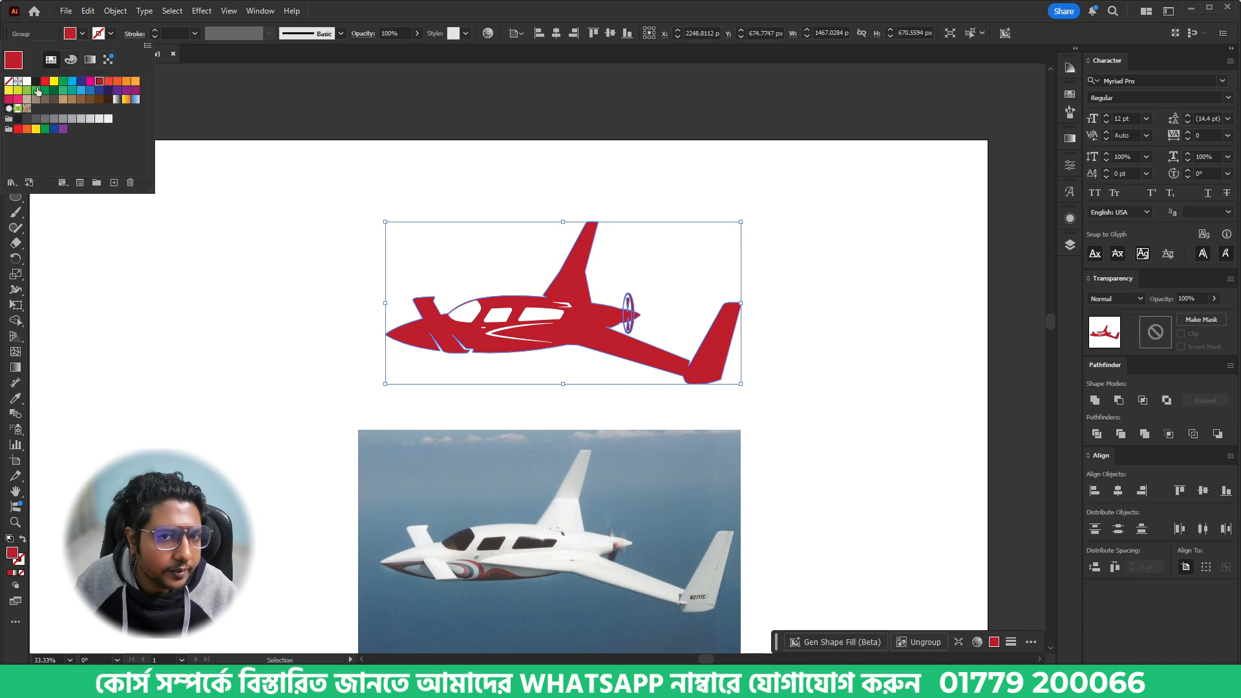
pyautogui.click(33, 82)
pyautogui.click(398, 422)
pyautogui.click(588, 434)
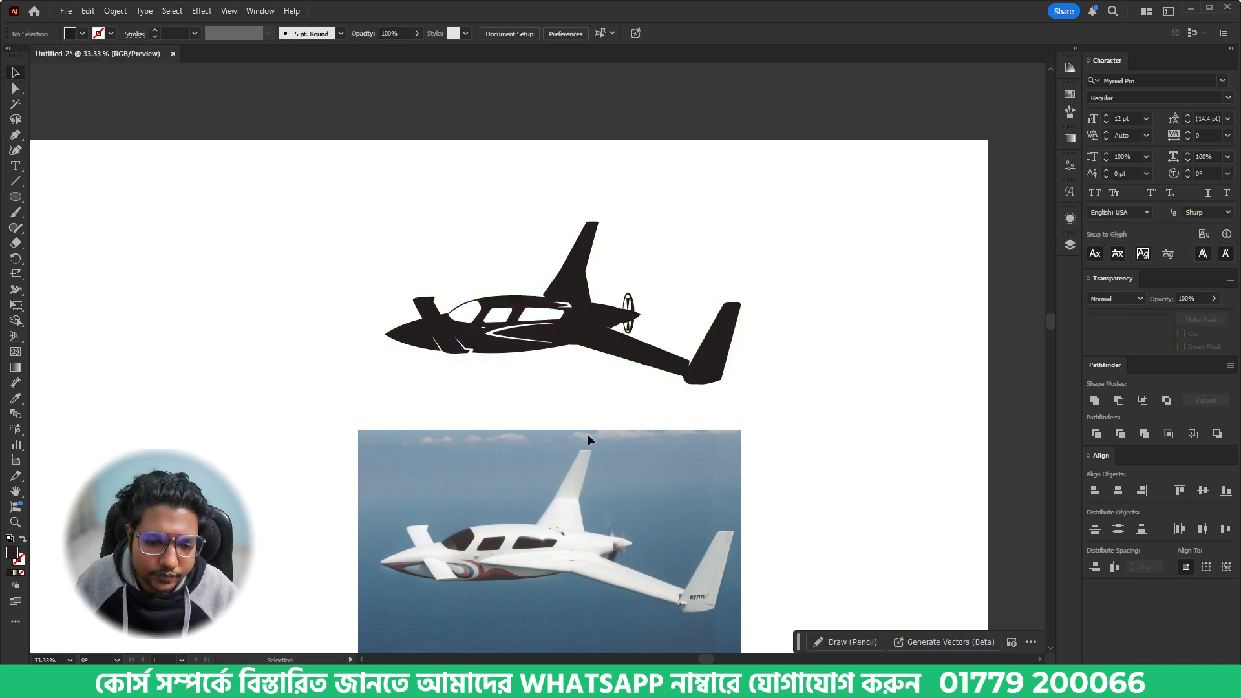
pyautogui.click(649, 435)
pyautogui.click(836, 440)
# - Move the reference photo out to the artboard's right edge and reposition the airplane group lower on the artboard
pyautogui.hotkey('ctrl', '-')
pyautogui.moveTo(544, 454); pyautogui.dragTo(976, 454)
pyautogui.moveTo(339, 239); pyautogui.dragTo(766, 456)
pyautogui.moveTo(639, 376); pyautogui.dragTo(627, 505)
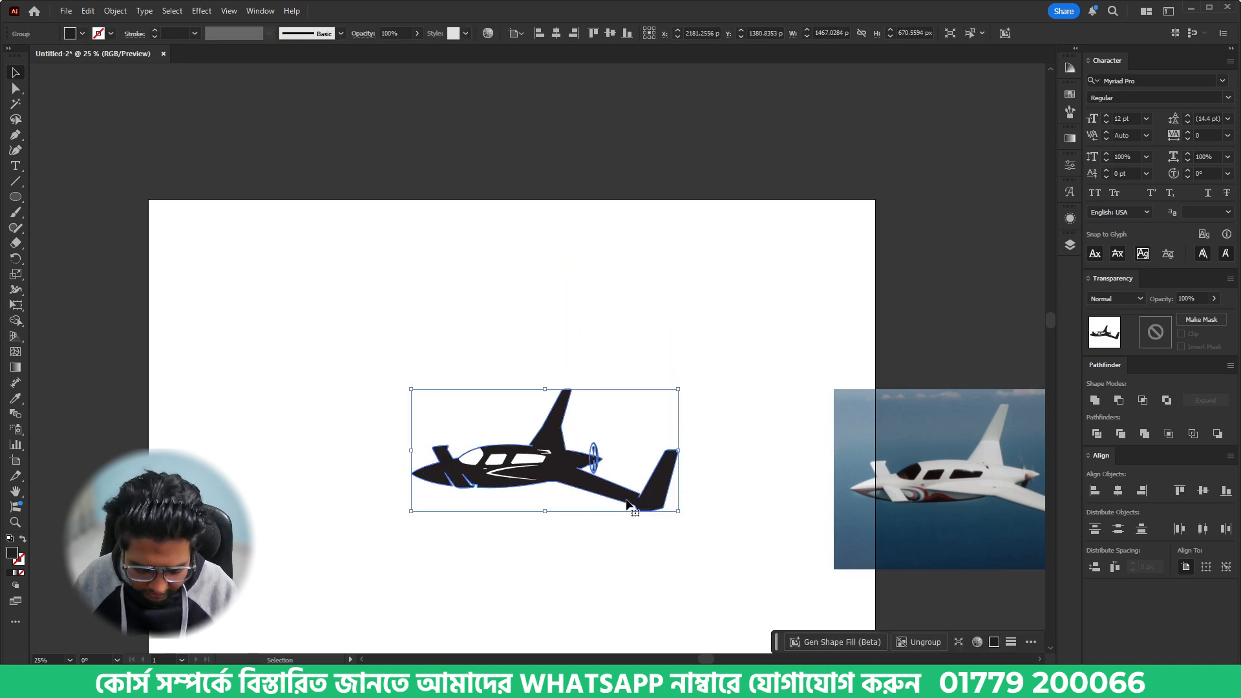
# - Draw a black rectangle about 2229 by 2258 px around the airplane as a dark shirt background behind it
pyautogui.press('m')
pyautogui.moveTo(335, 234); pyautogui.dragTo(741, 645)
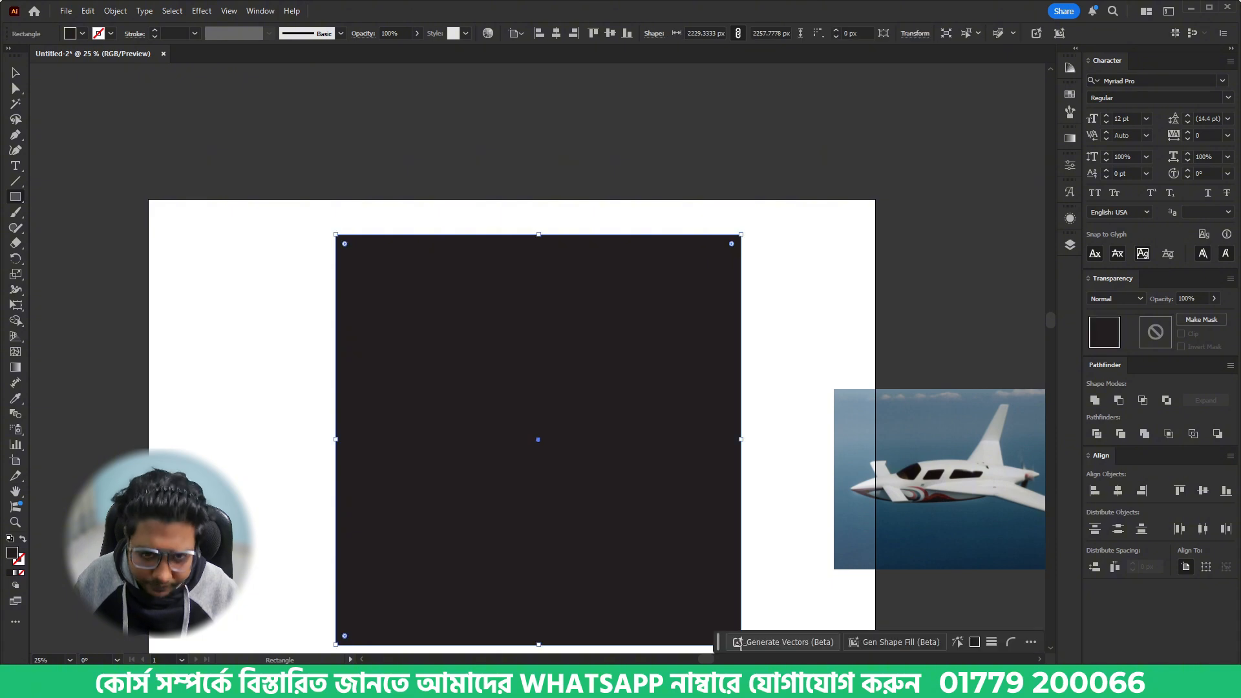
pyautogui.press('v')
pyautogui.hotkey('ctrl', 'shift', 'a')
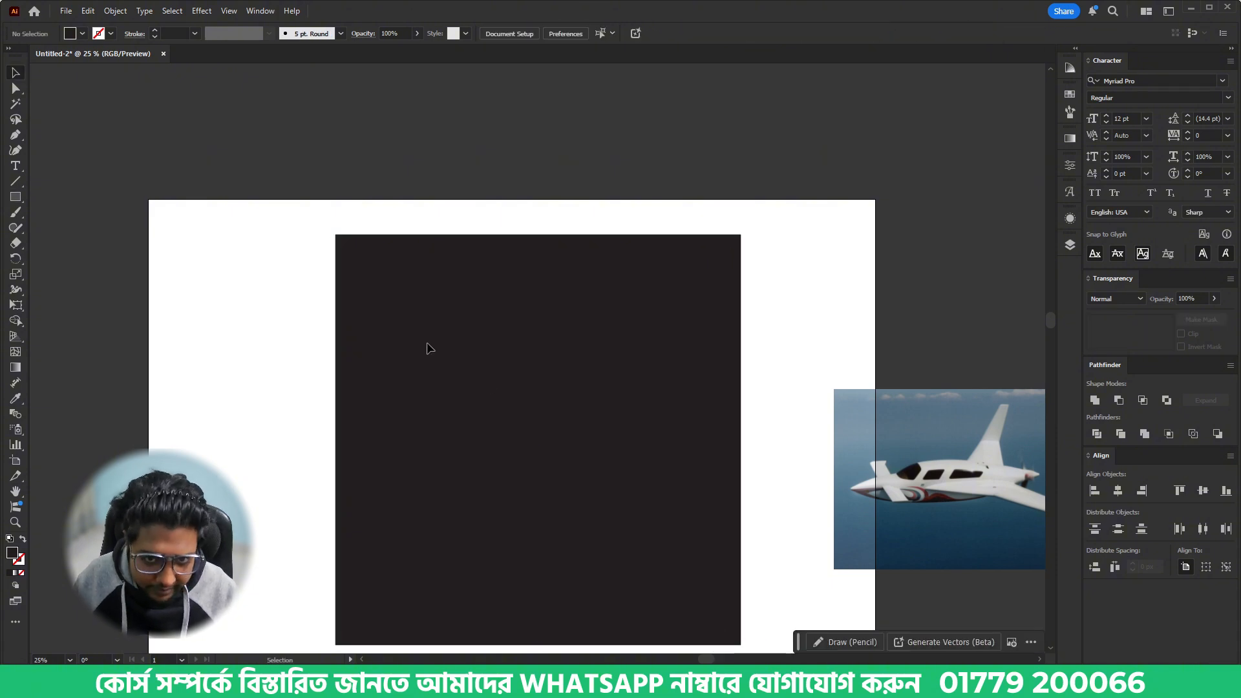
# - Recolour the airplane group white against the black background and deselect it
pyautogui.moveTo(421, 338); pyautogui.dragTo(767, 617)
pyautogui.click(74, 35)
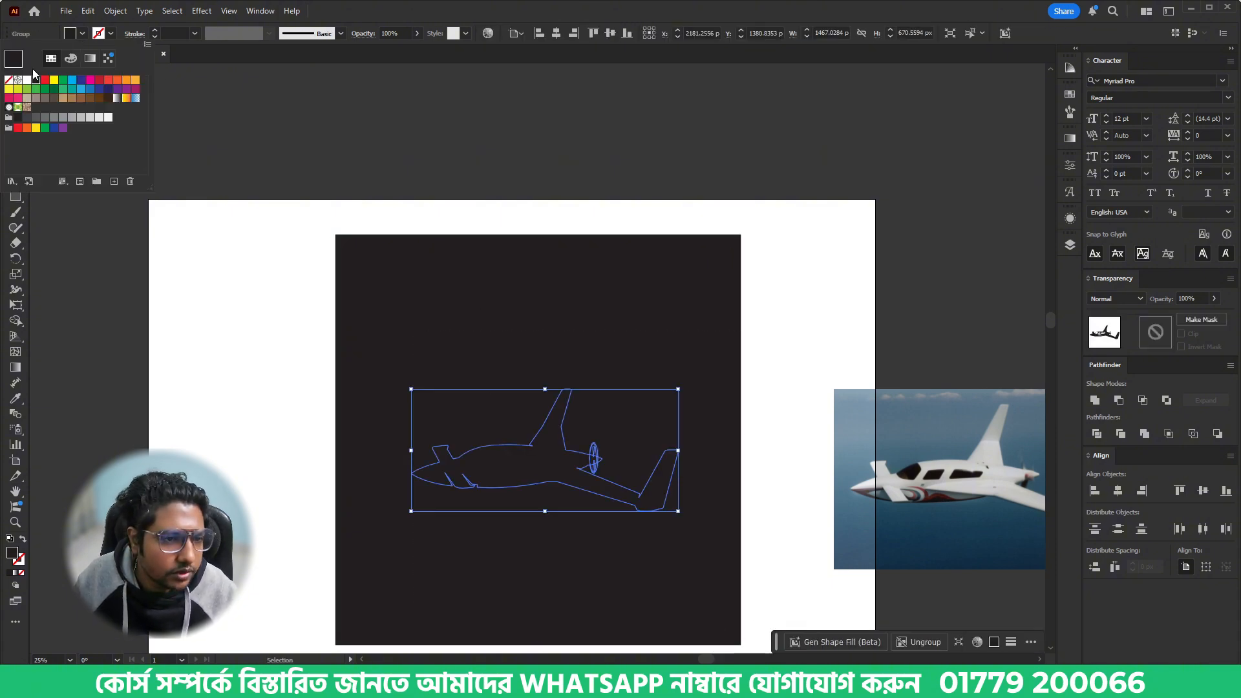
pyautogui.click(36, 75)
pyautogui.hotkey('ctrl', 'shift', 'a')
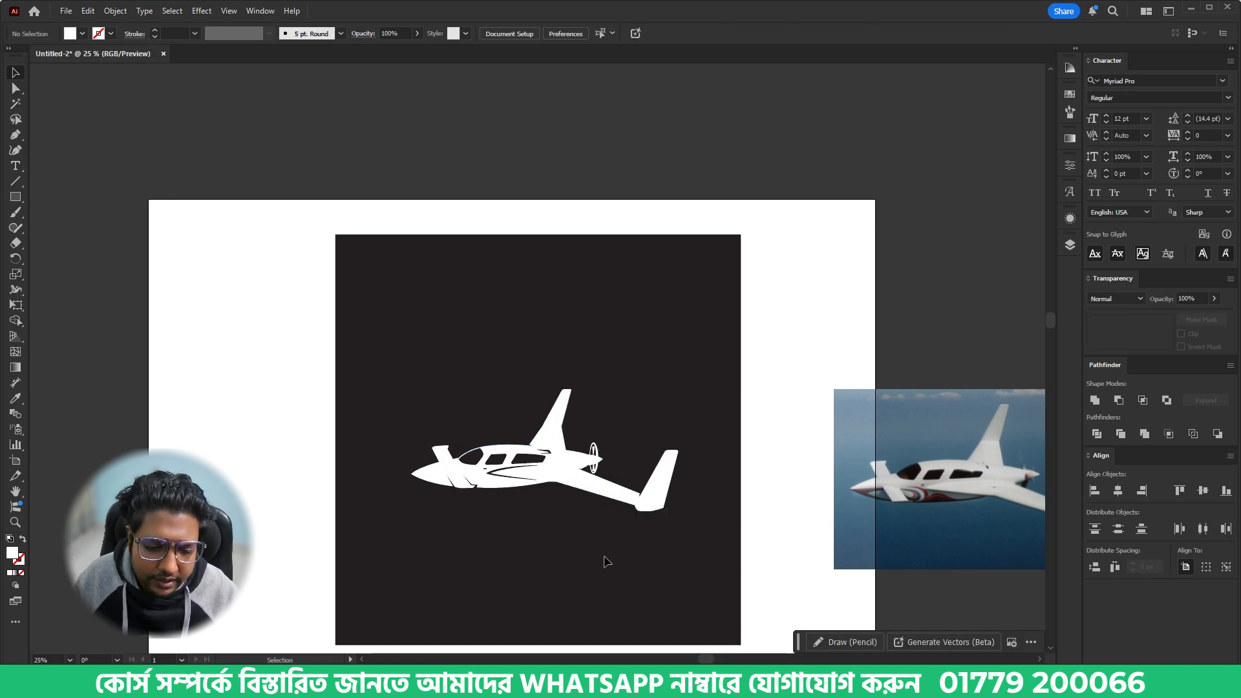
pyautogui.scroll(1, 561, 532)
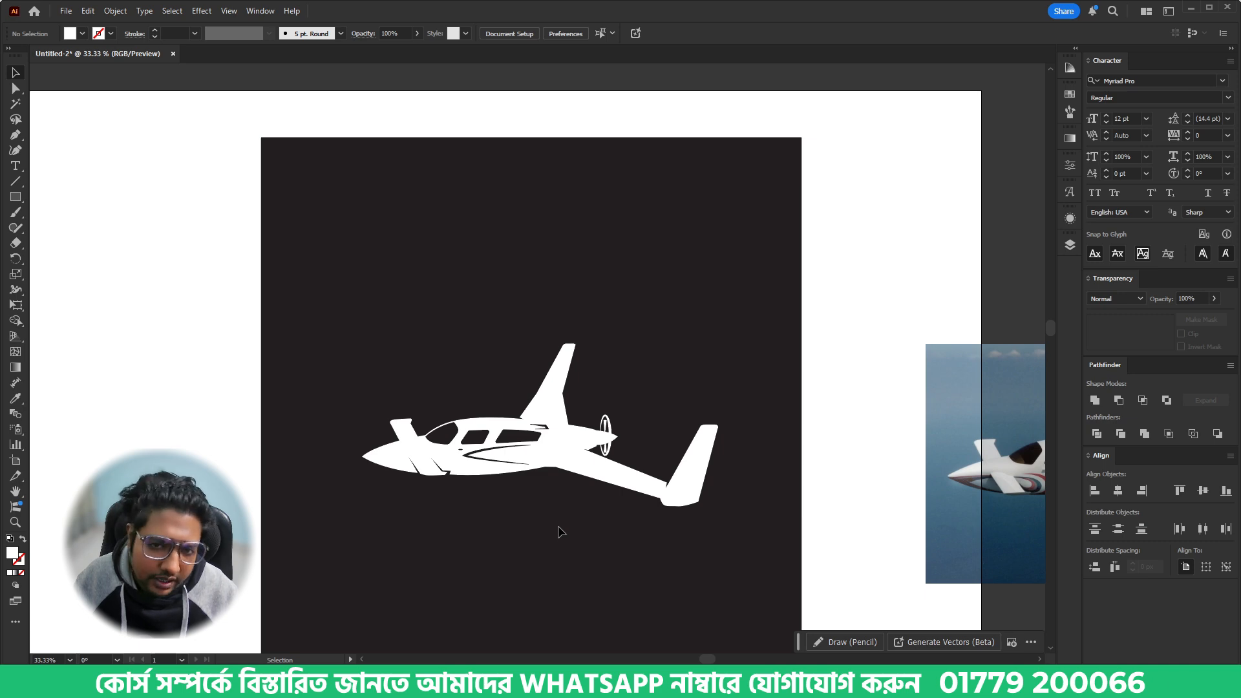
# - Copy the Velocity logo image from its browser tab and bring it into a new Photoshop document
pyautogui.hotkey('ctrl', 'shift', 'p')
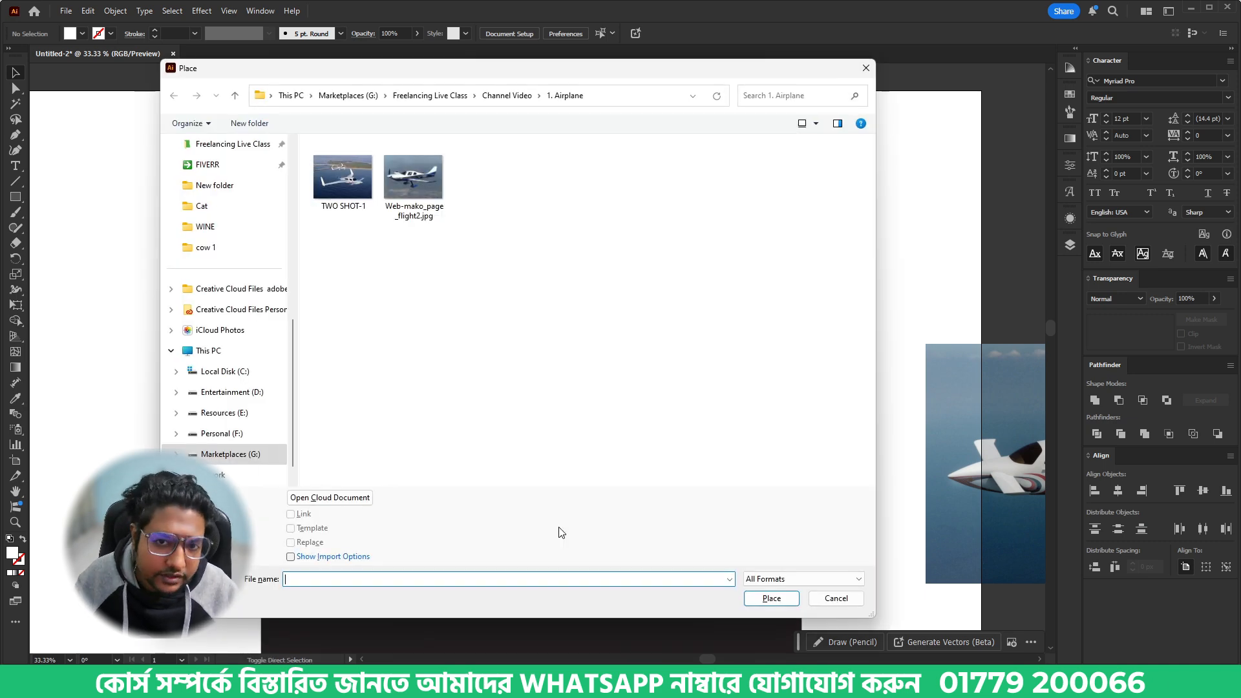
pyautogui.click(841, 596)
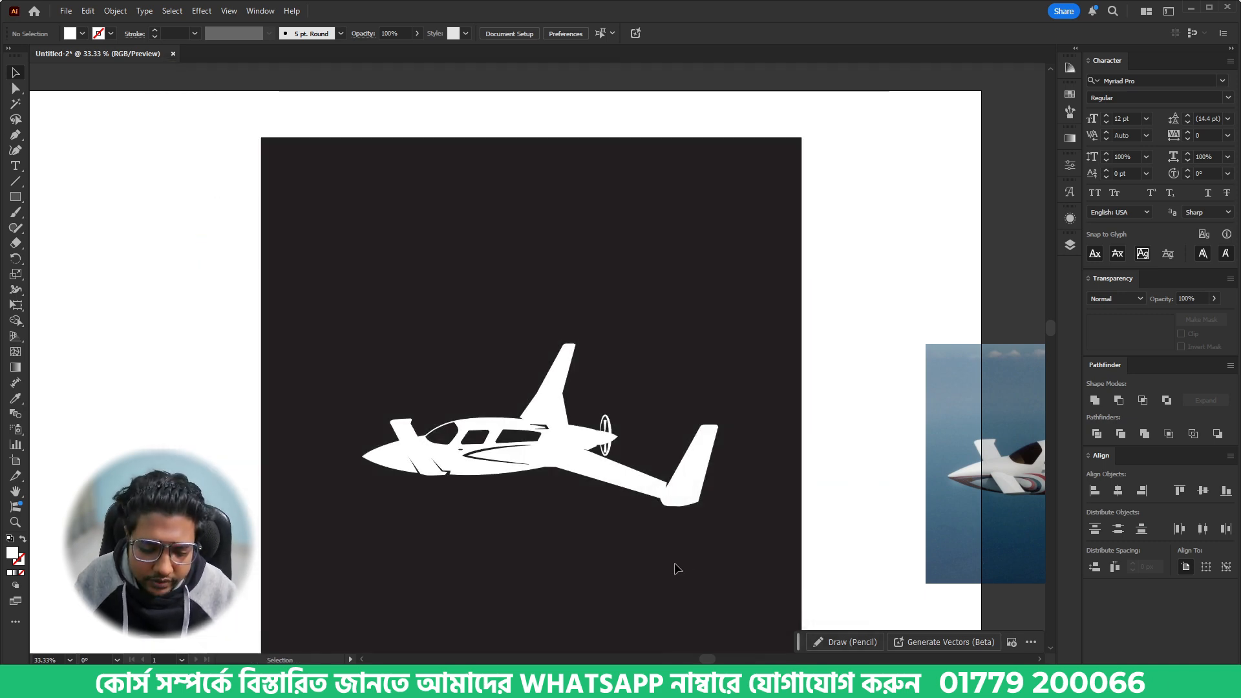
pyautogui.hotkey('alt', 'Tab')
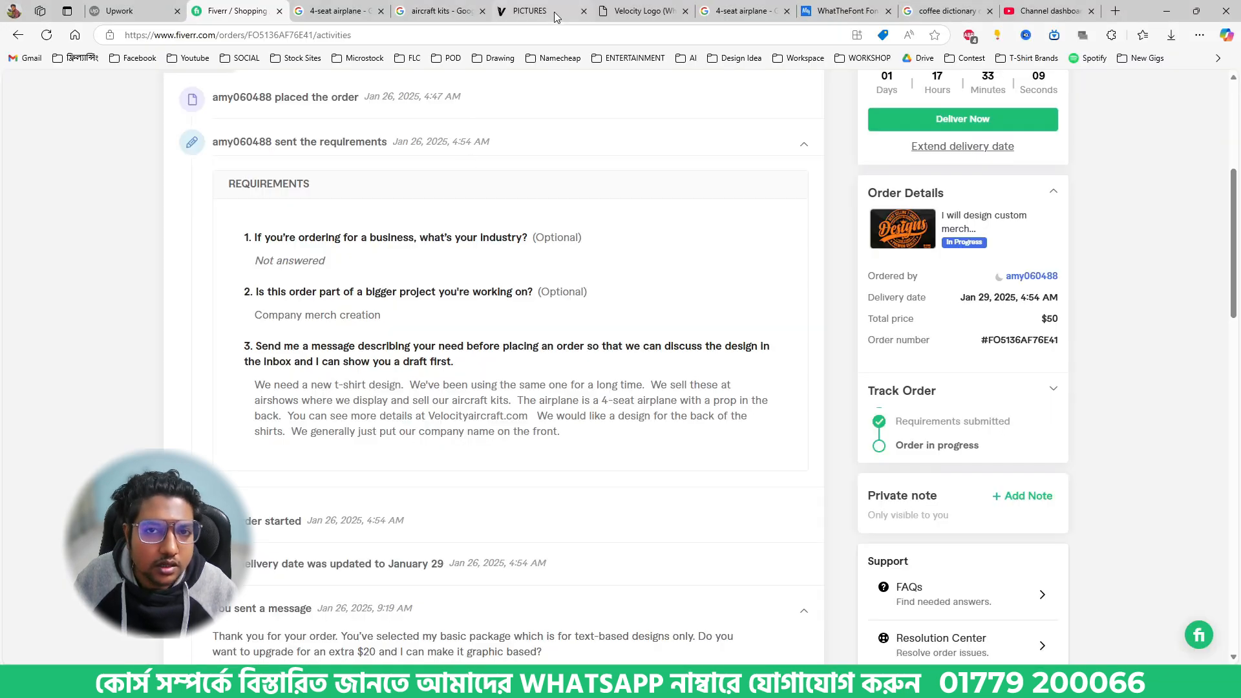
pyautogui.click(640, 11)
pyautogui.rightClick(630, 374)
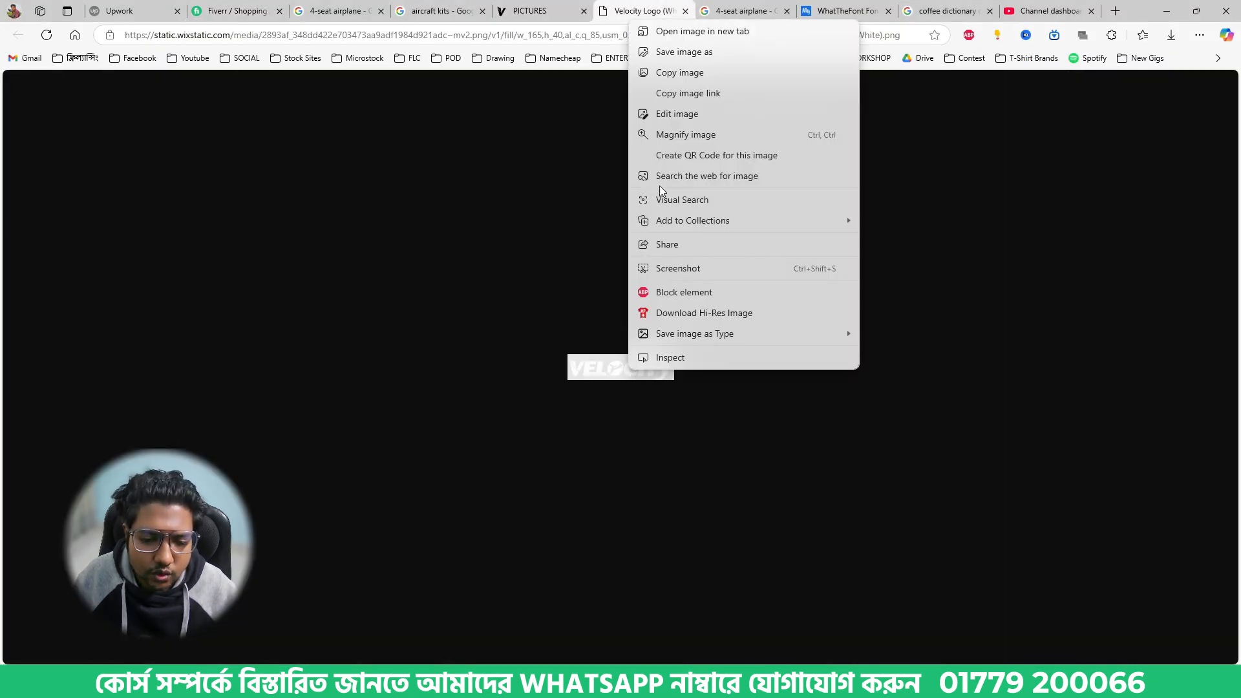
pyautogui.click(680, 76)
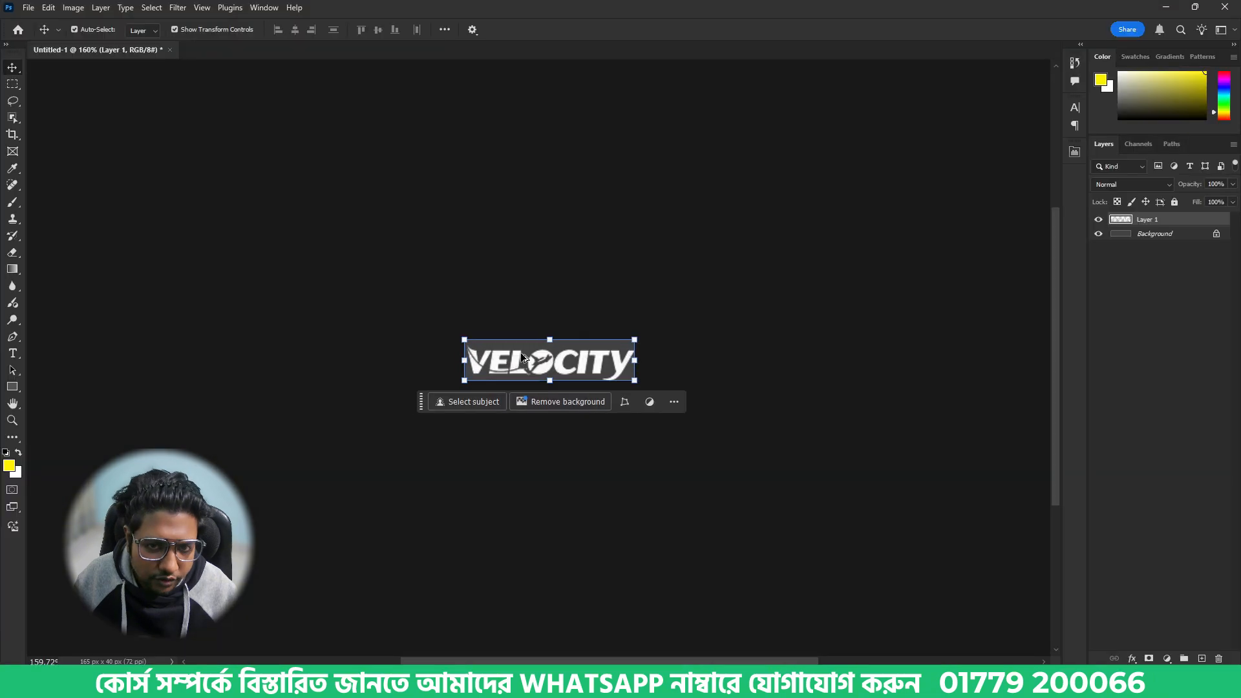
# - Enlarge the view of the Velocity logo in Photoshop, then capture it with a screen snip and copy the capture
pyautogui.scroll(5, 522, 354)
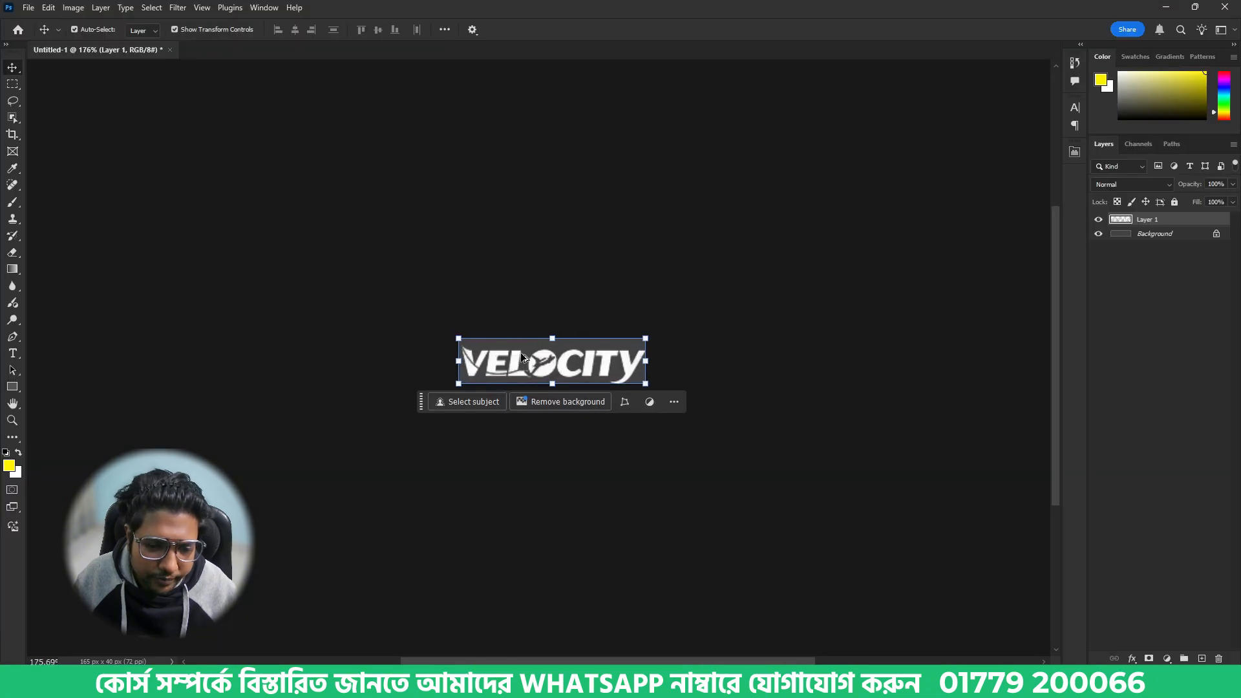
pyautogui.click(834, 566)
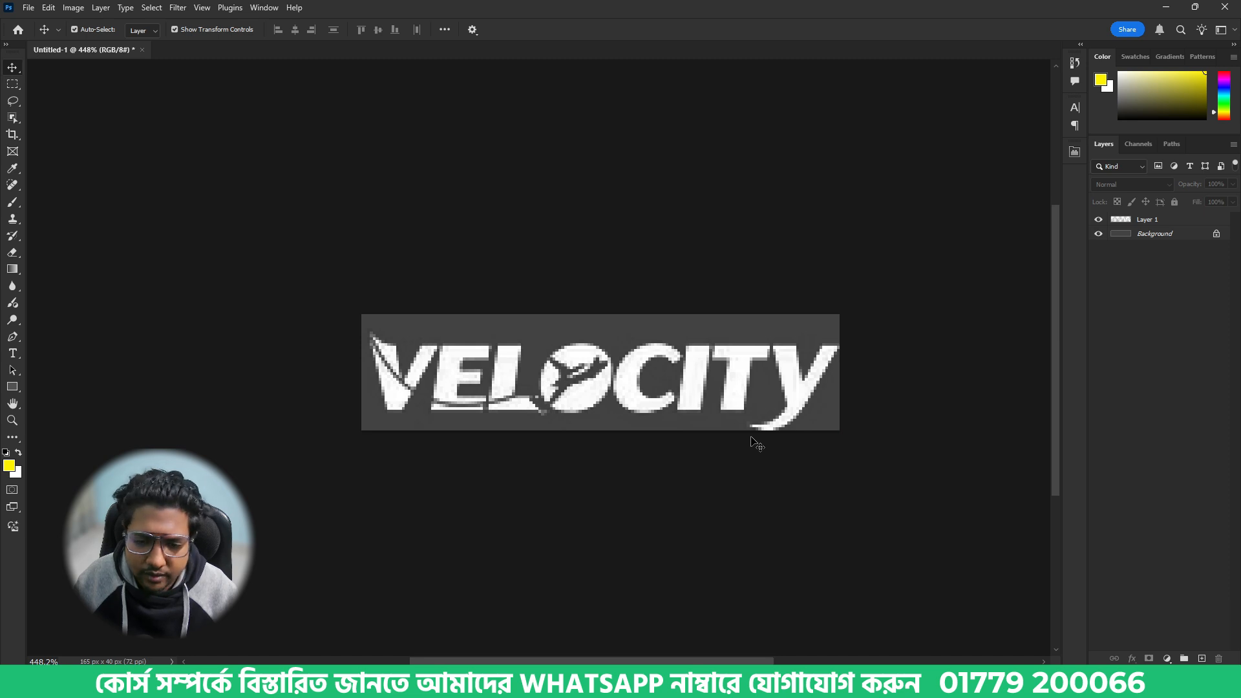
pyautogui.click(728, 409)
pyautogui.scroll(1, 728, 409)
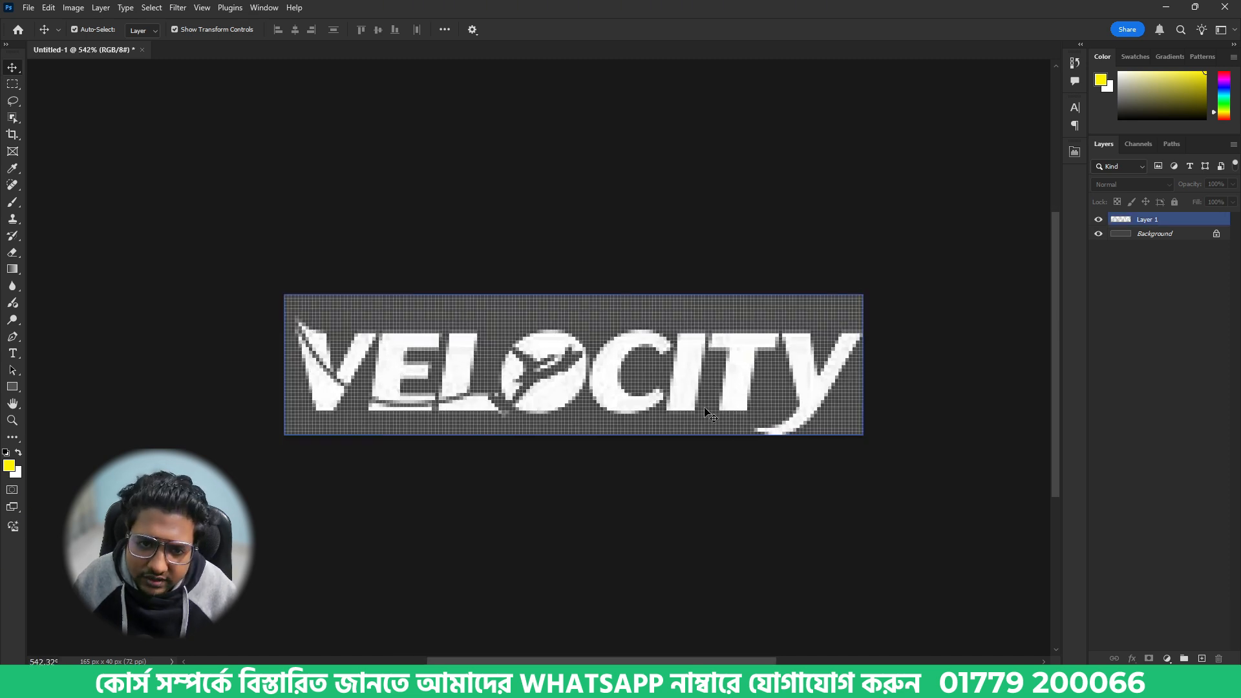
pyautogui.scroll(-2, 601, 406)
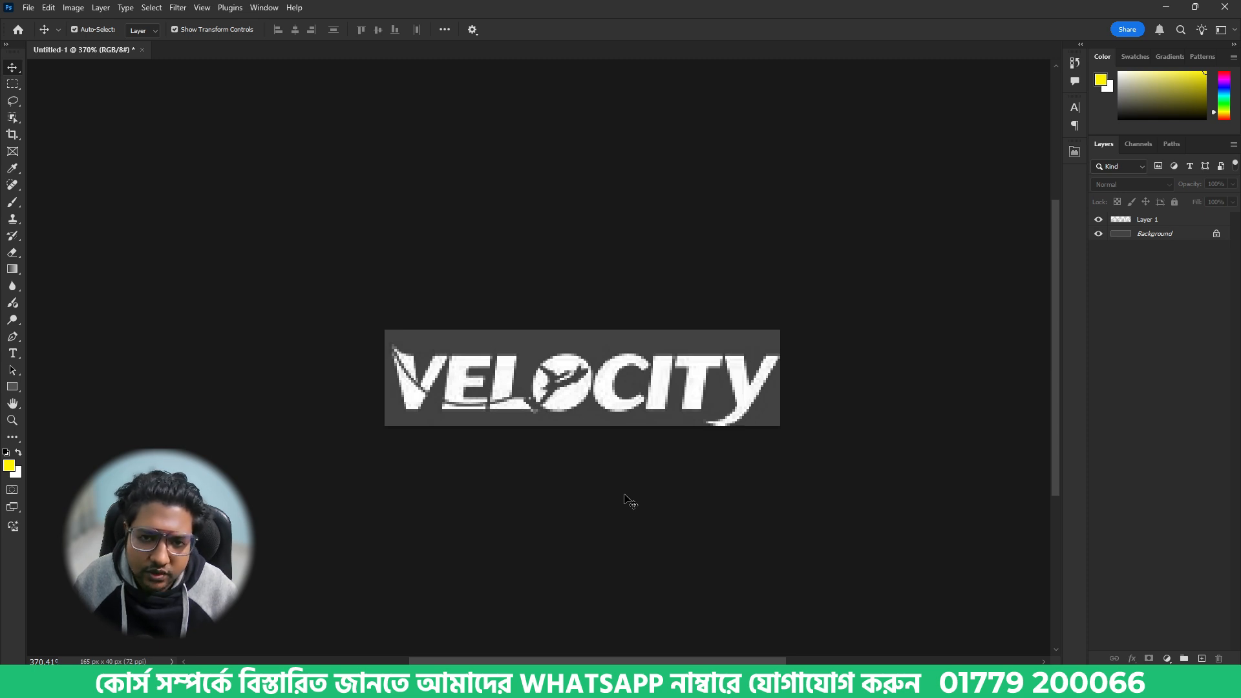
pyautogui.press('Print')
pyautogui.moveTo(332, 284); pyautogui.dragTo(844, 507)
pyautogui.hotkey('ctrl', 'c')
# - Switch back to Illustrator, paste the logo capture and place it beside the black rectangle's upper left side
pyautogui.hotkey('alt', 'Tab')
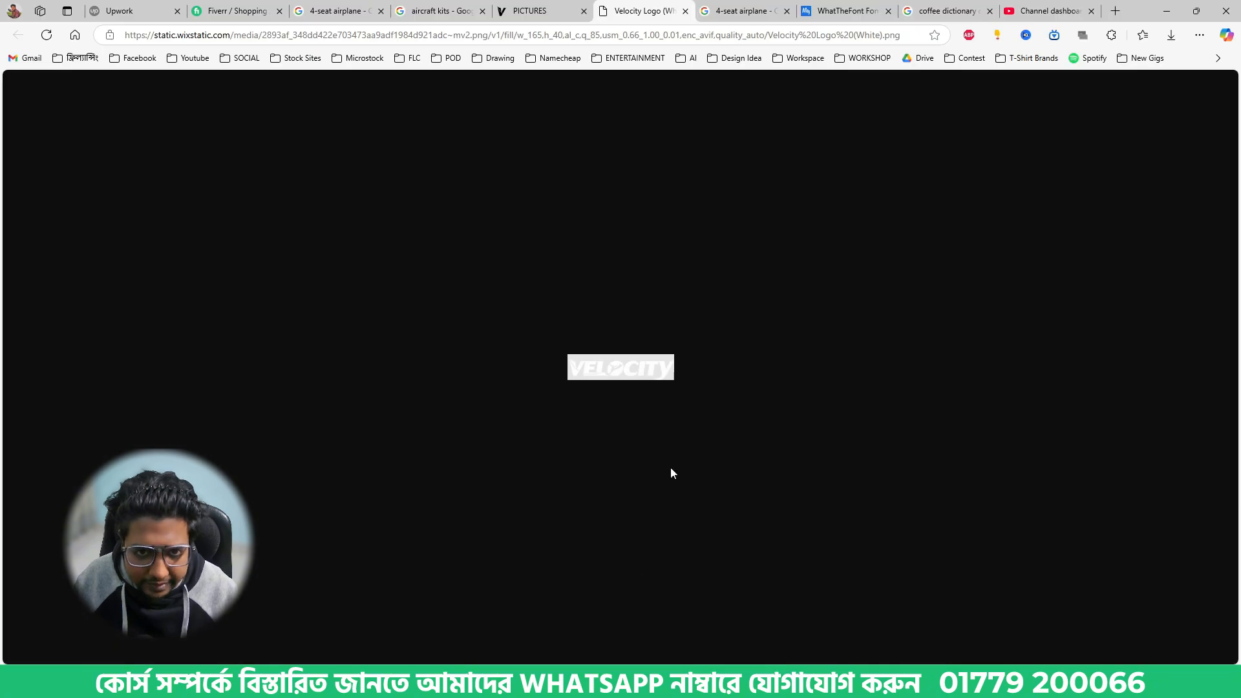
pyautogui.hotkey('alt', 'Tab')
pyautogui.hotkey('ctrl', 'v')
pyautogui.moveTo(541, 344); pyautogui.dragTo(200, 253)
pyautogui.click(472, 282)
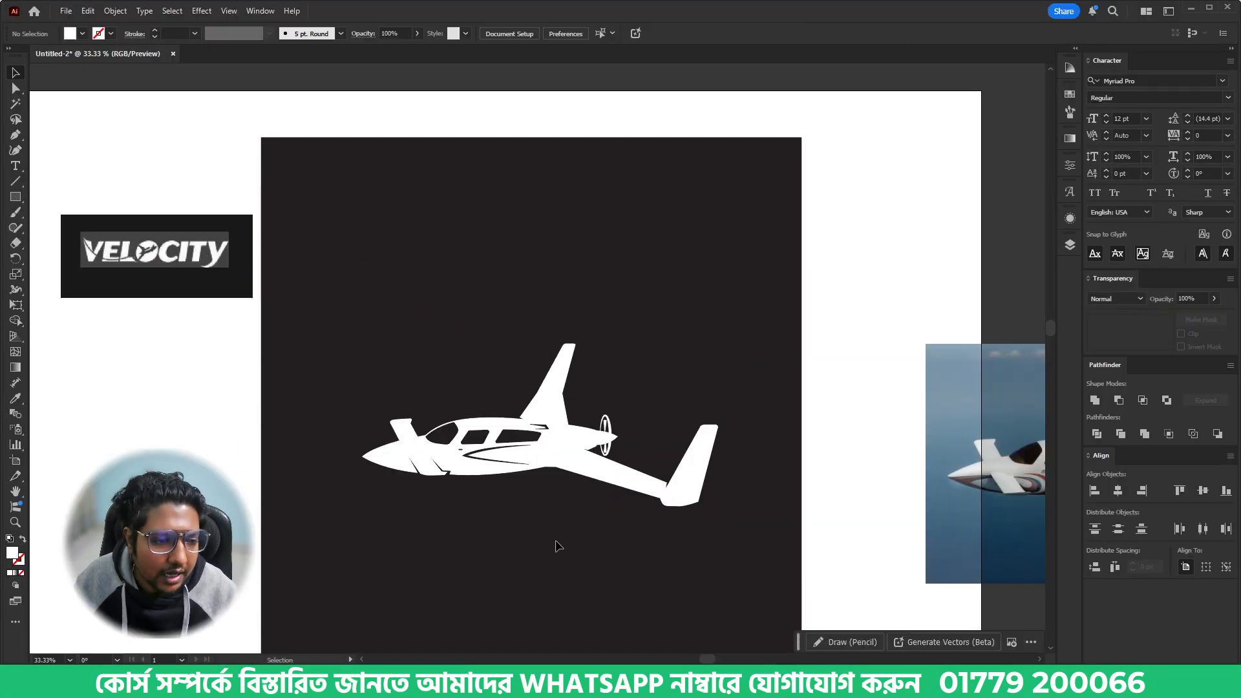
# - Switch to the browser's Velocity pictures tab, close the enlarged airplane photo and look through the picture gallery
pyautogui.hotkey('alt', 'Tab')
pyautogui.click(532, 10)
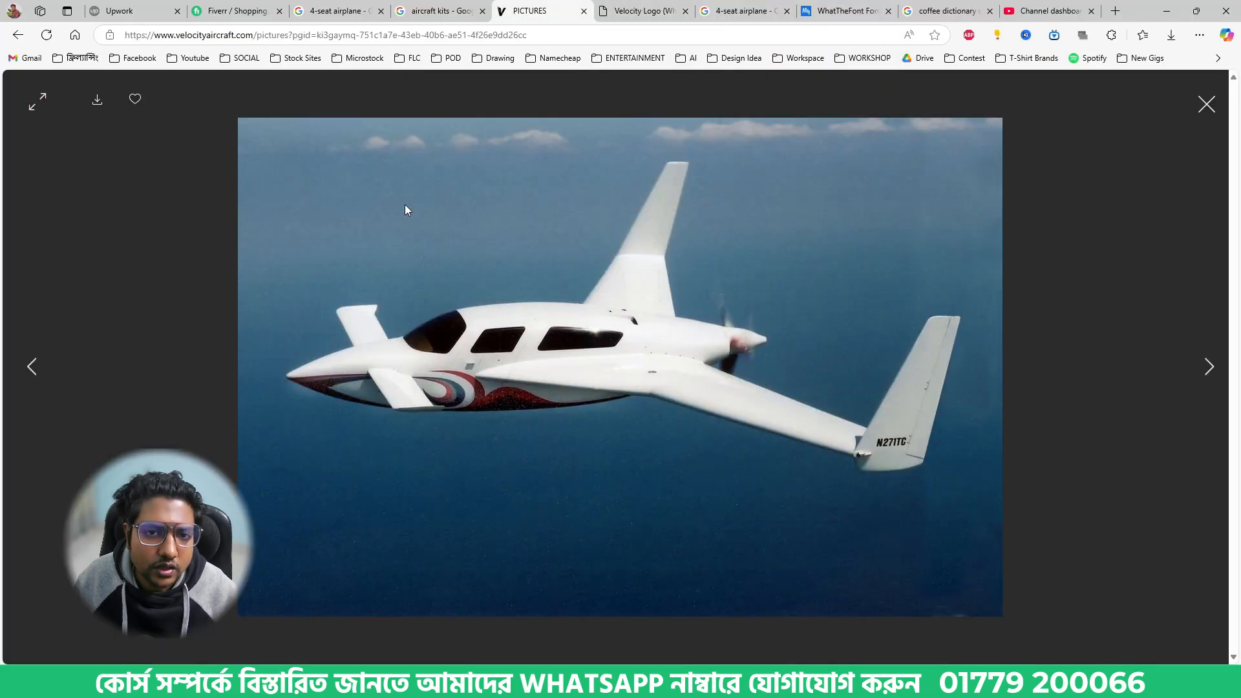
pyautogui.click(1206, 106)
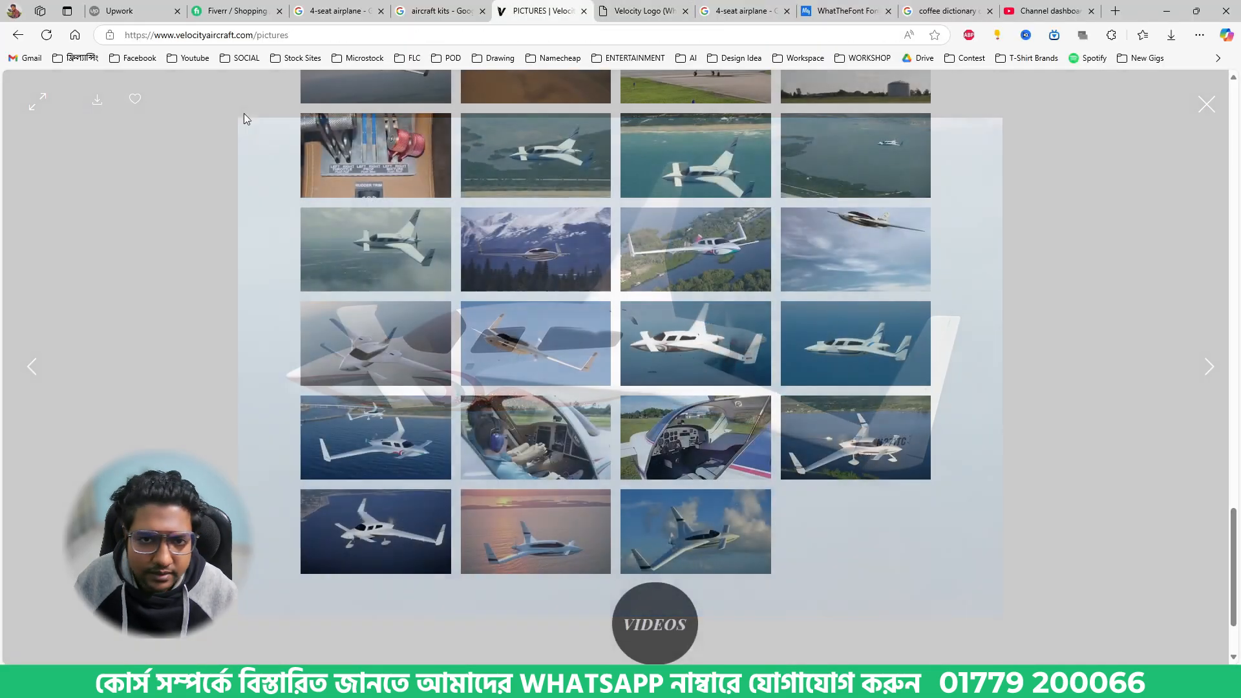
pyautogui.scroll(-10, 204, 150)
pyautogui.scroll(10, 204, 151)
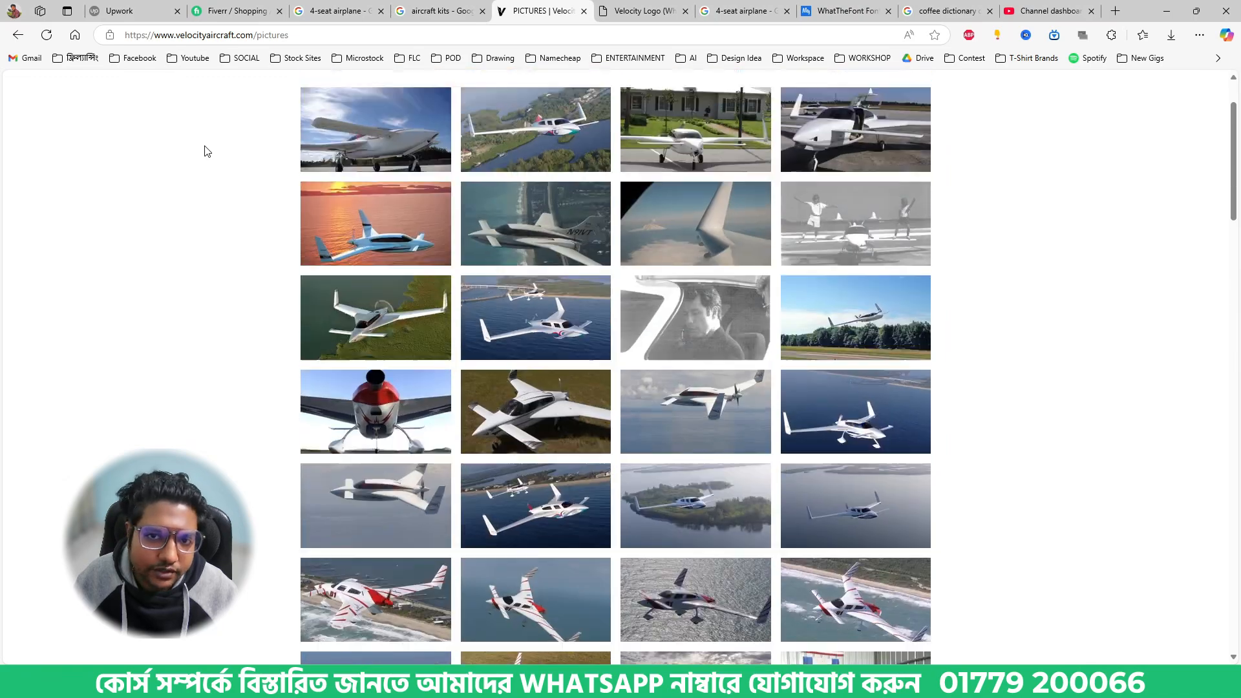
# - Open the Velocity site's home page and copy the heading "the VELOCITY" from the description block
pyautogui.click(367, 119)
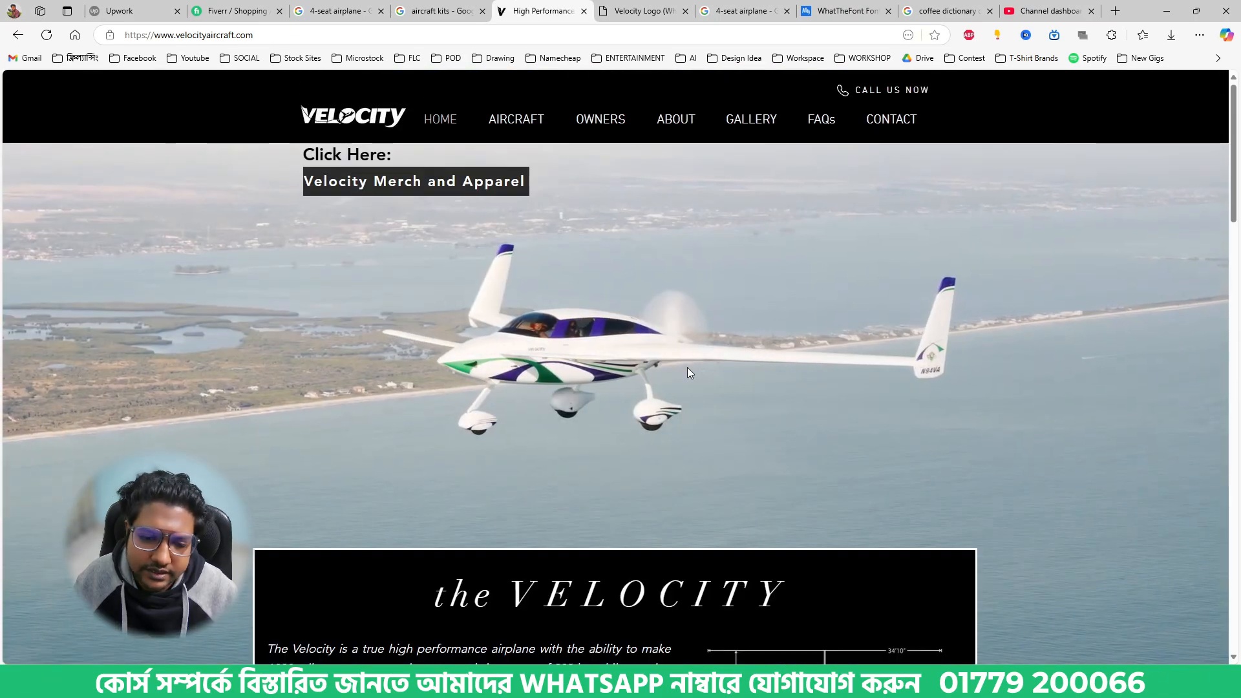
pyautogui.scroll(-5, 688, 367)
pyautogui.scroll(1, 573, 419)
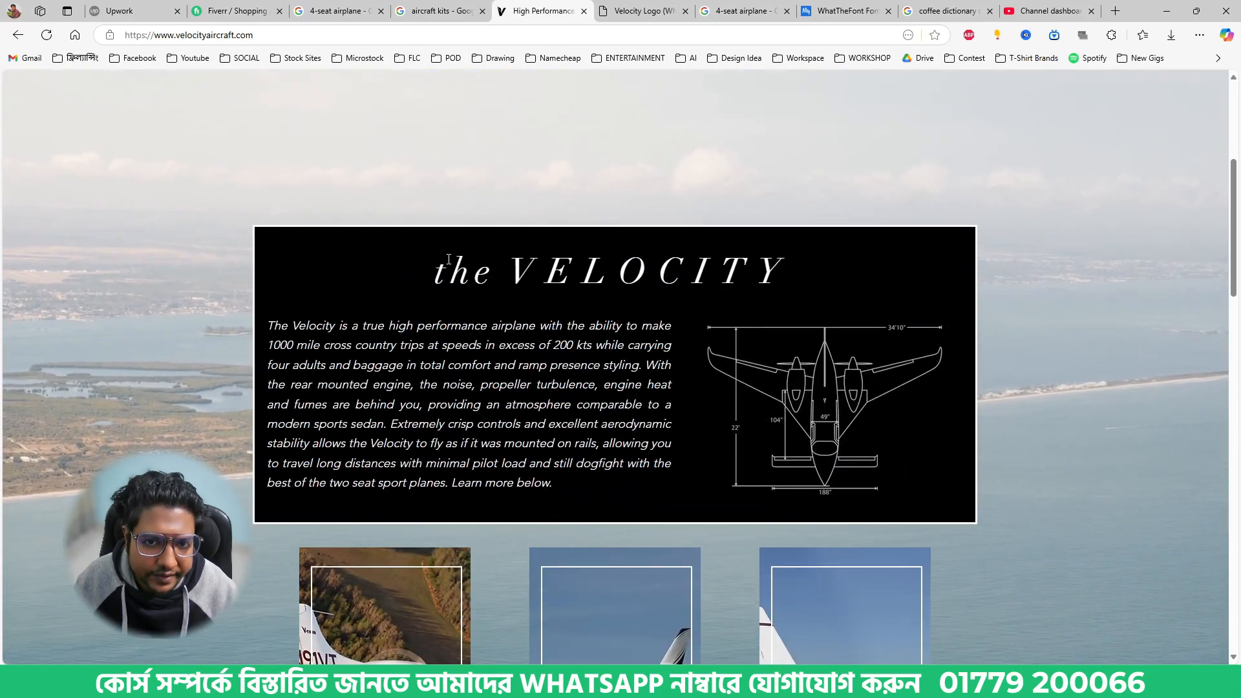
pyautogui.tripleClick(585, 275)
pyautogui.click(585, 275)
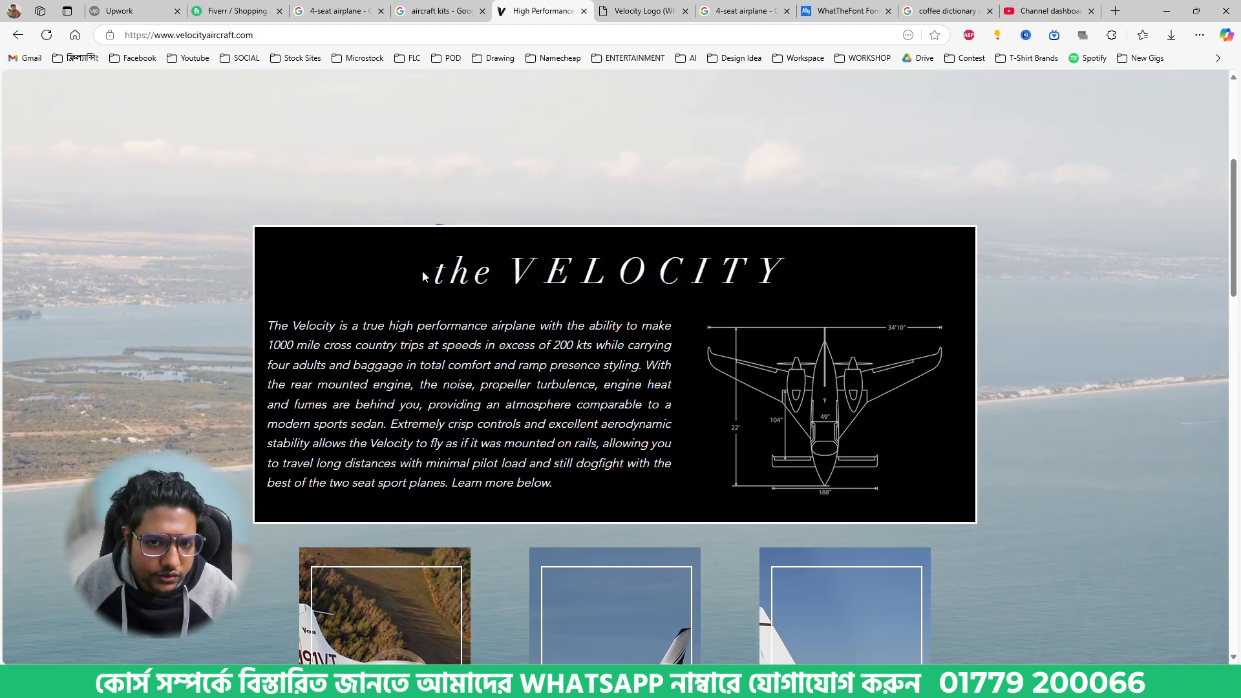
pyautogui.moveTo(437, 274); pyautogui.dragTo(771, 265)
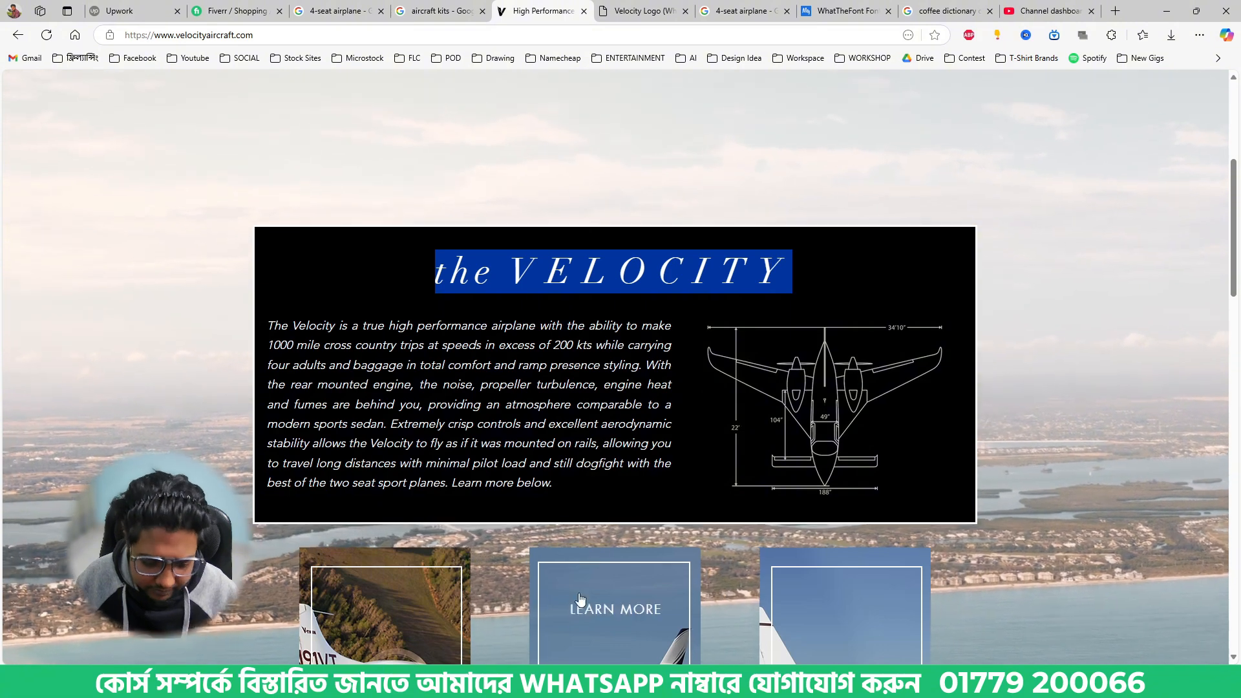
# - Switch back to Illustrator and add the copied heading "the VELOCITY" as a text object above the airplane
pyautogui.click(549, 682)
pyautogui.press('t')
pyautogui.click(448, 324)
pyautogui.hotkey('ctrl', 'v')
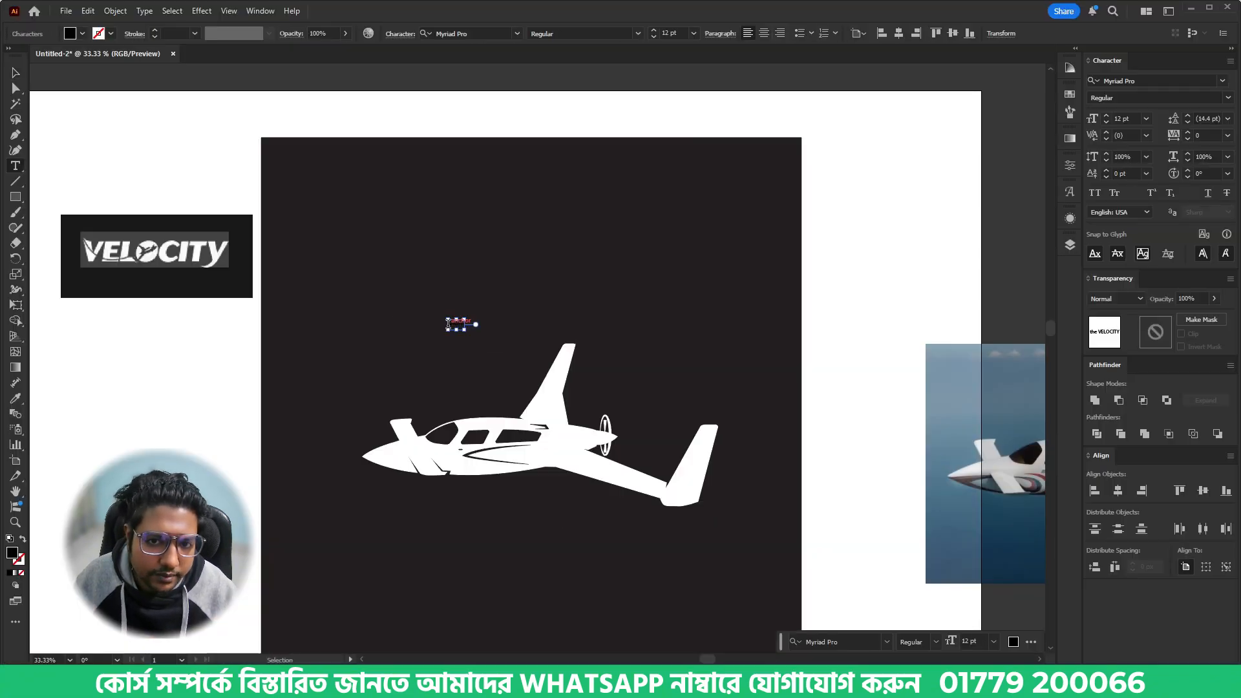
# - Colour the pasted text white, enlarge it to about 179 pt and place it just above the airplane's tail
pyautogui.click(15, 77)
pyautogui.press('i')
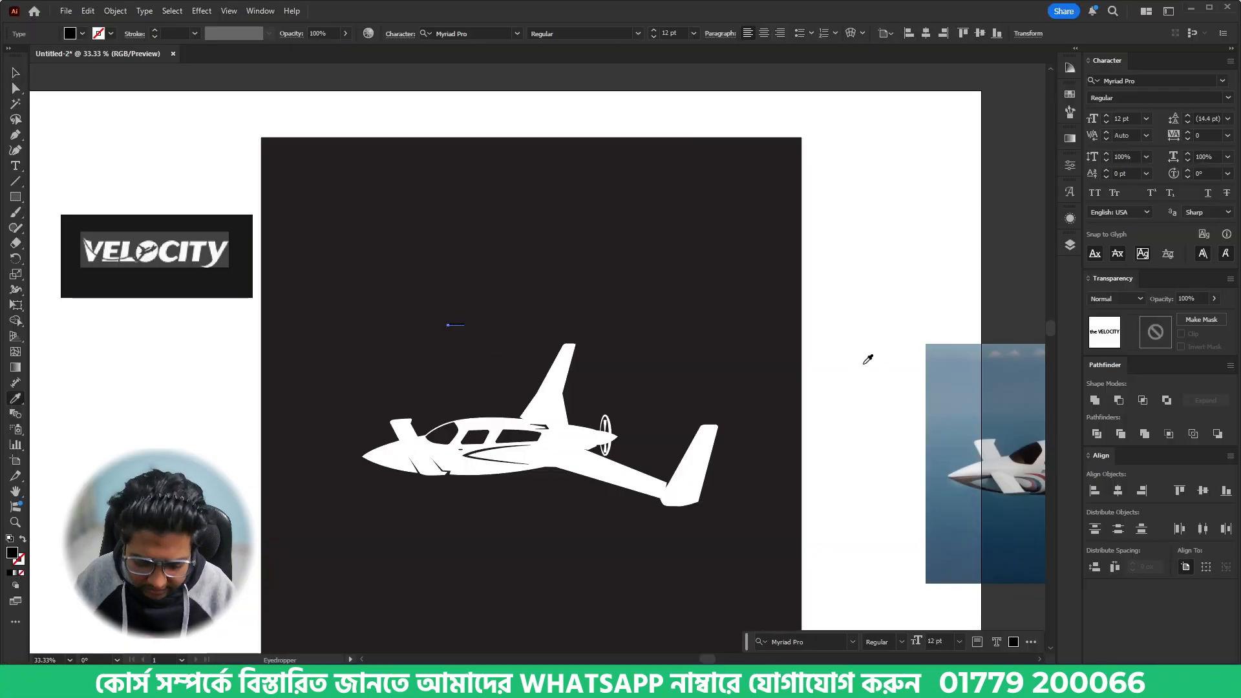
pyautogui.click(865, 363)
pyautogui.press('v')
pyautogui.moveTo(465, 329); pyautogui.dragTo(693, 361)
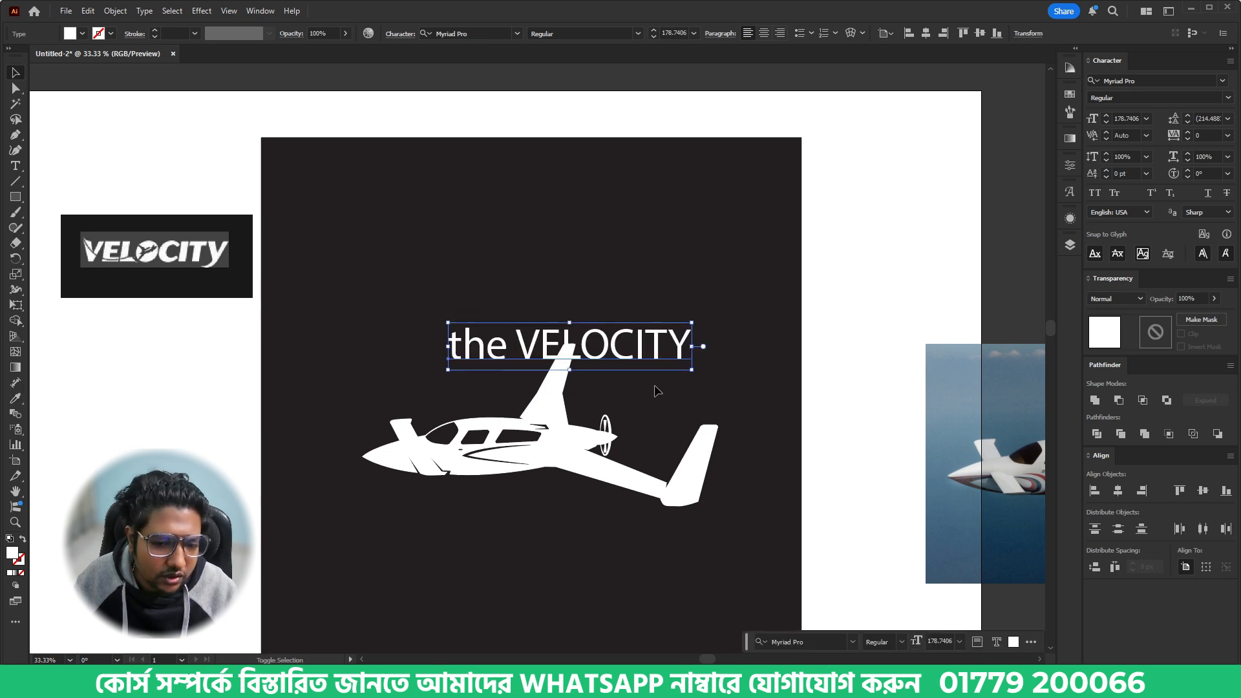
pyautogui.moveTo(604, 358); pyautogui.dragTo(576, 316)
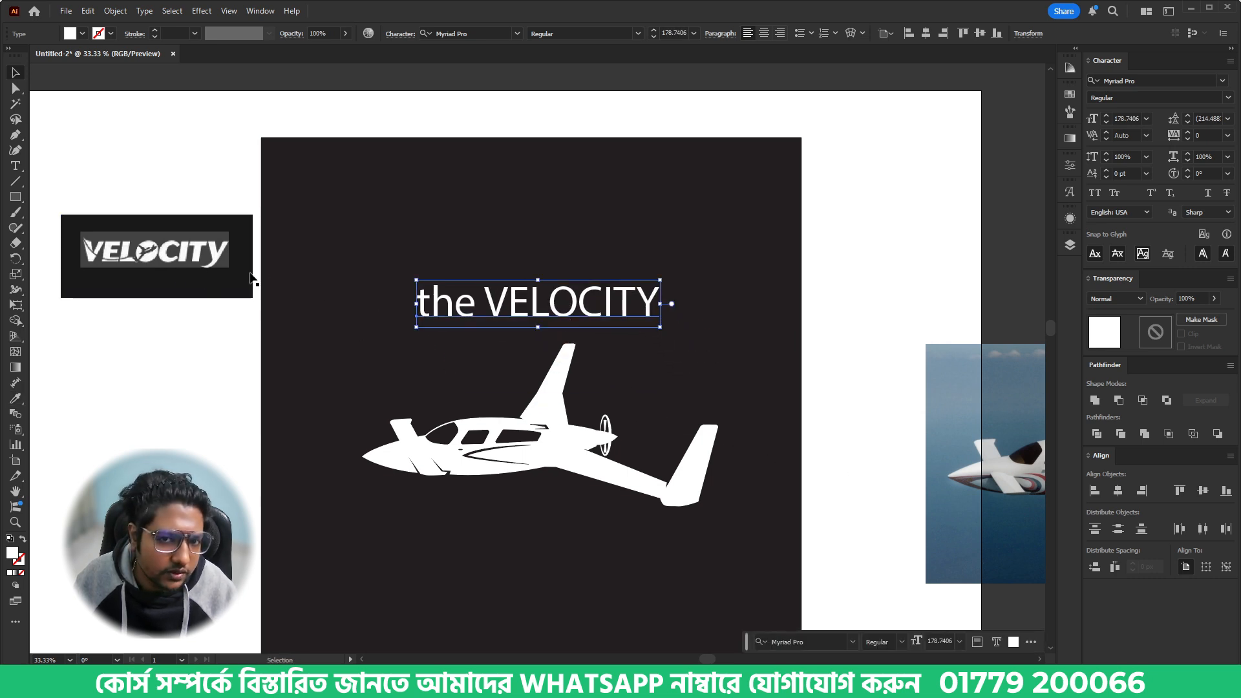
# - Split the heading into two text objects, with "the" near the rectangle's upper edge and VELOCITY just above the airplane
pyautogui.doubleClick(501, 304)
pyautogui.moveTo(486, 301); pyautogui.dragTo(706, 318)
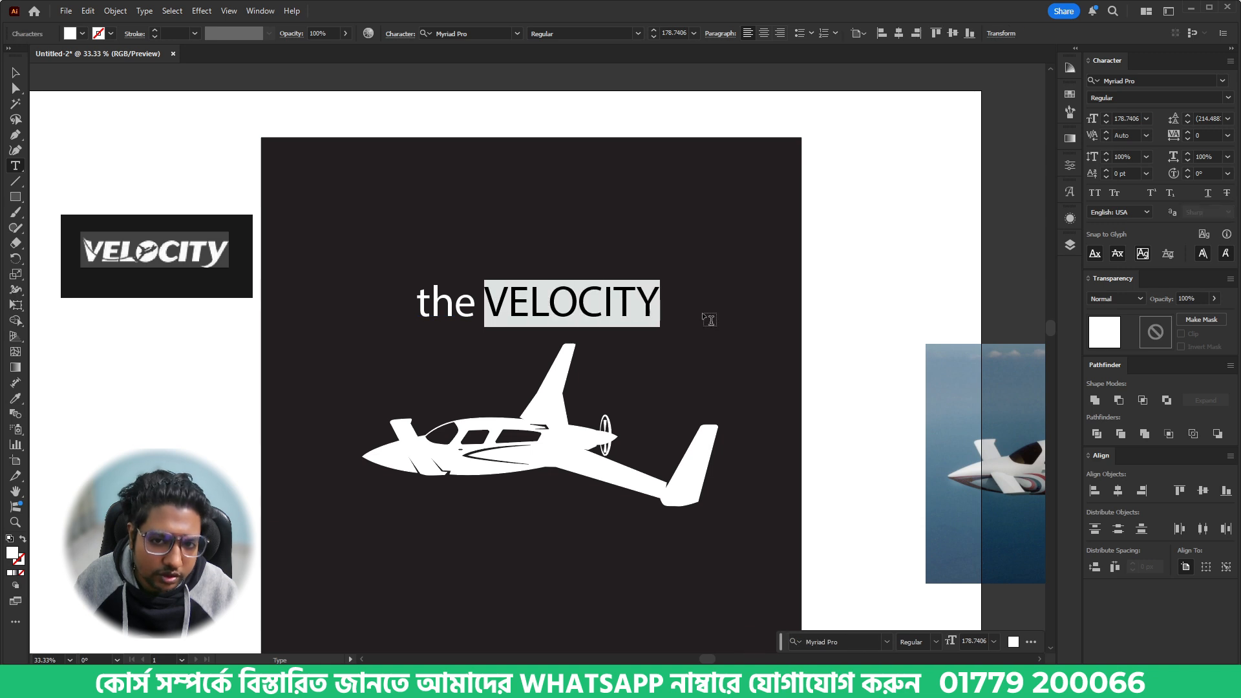
pyautogui.press('BackSpace')
pyautogui.press('BackSpace')
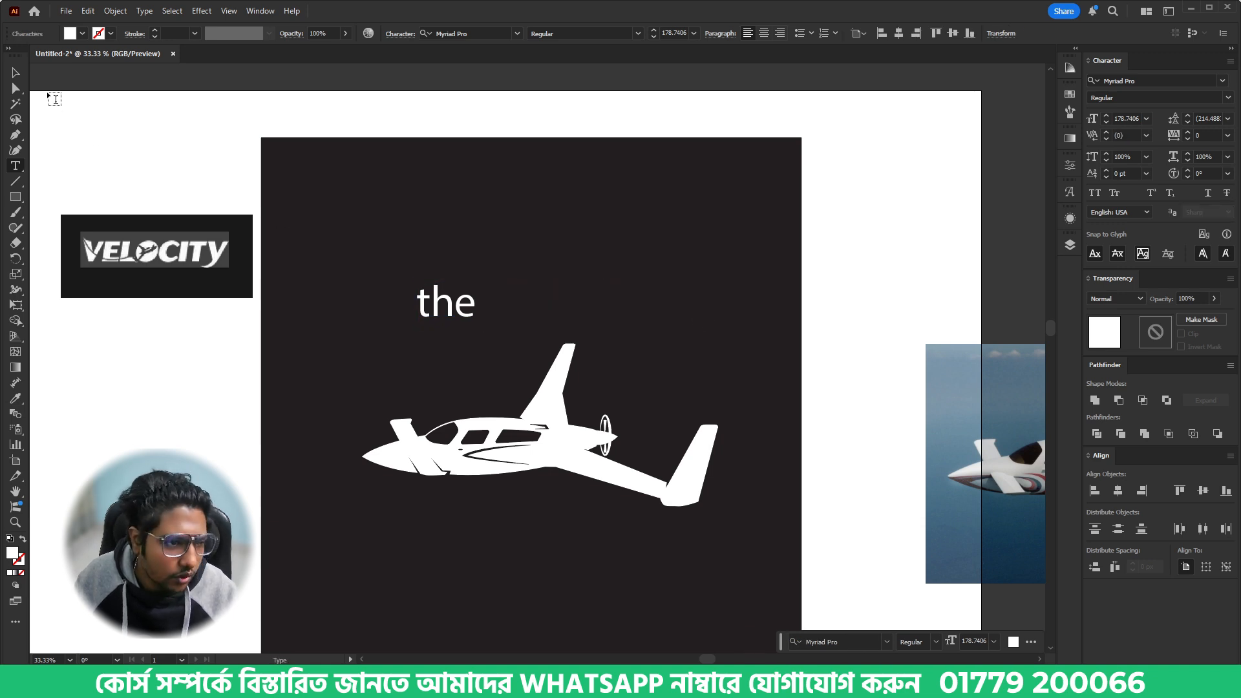
pyautogui.click(18, 75)
pyautogui.moveTo(455, 323); pyautogui.dragTo(413, 216)
pyautogui.hotkey('ctrl', 'v')
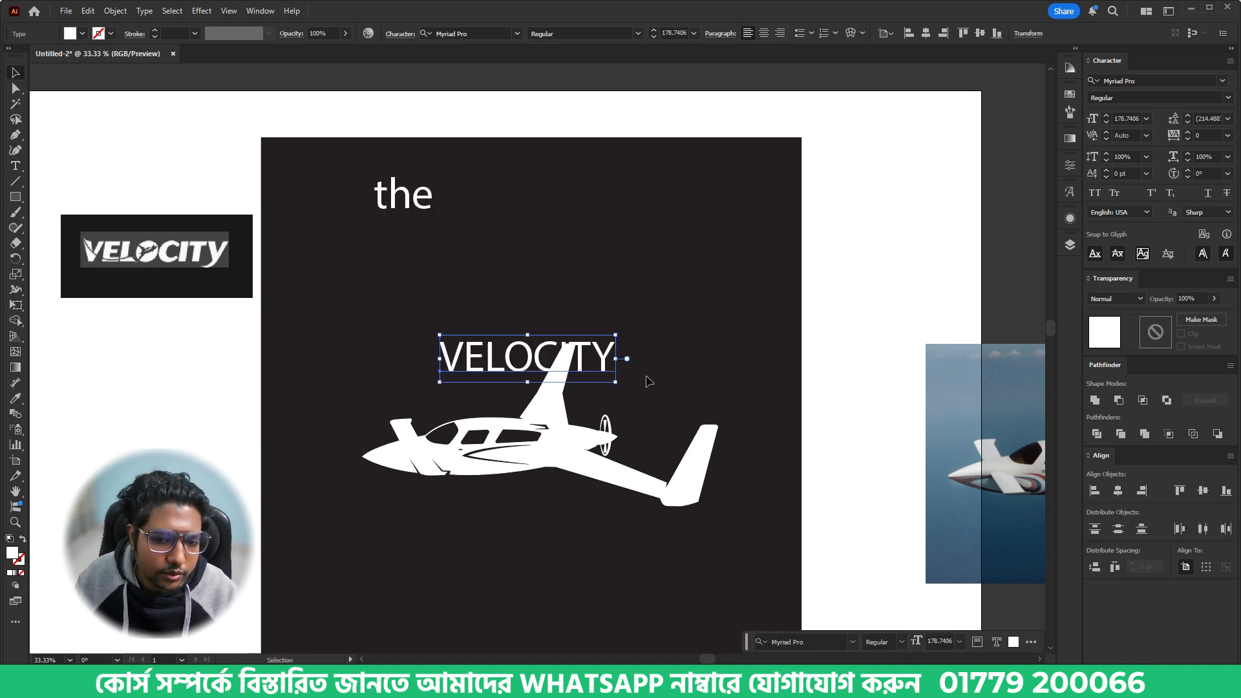
pyautogui.moveTo(601, 361); pyautogui.dragTo(604, 315)
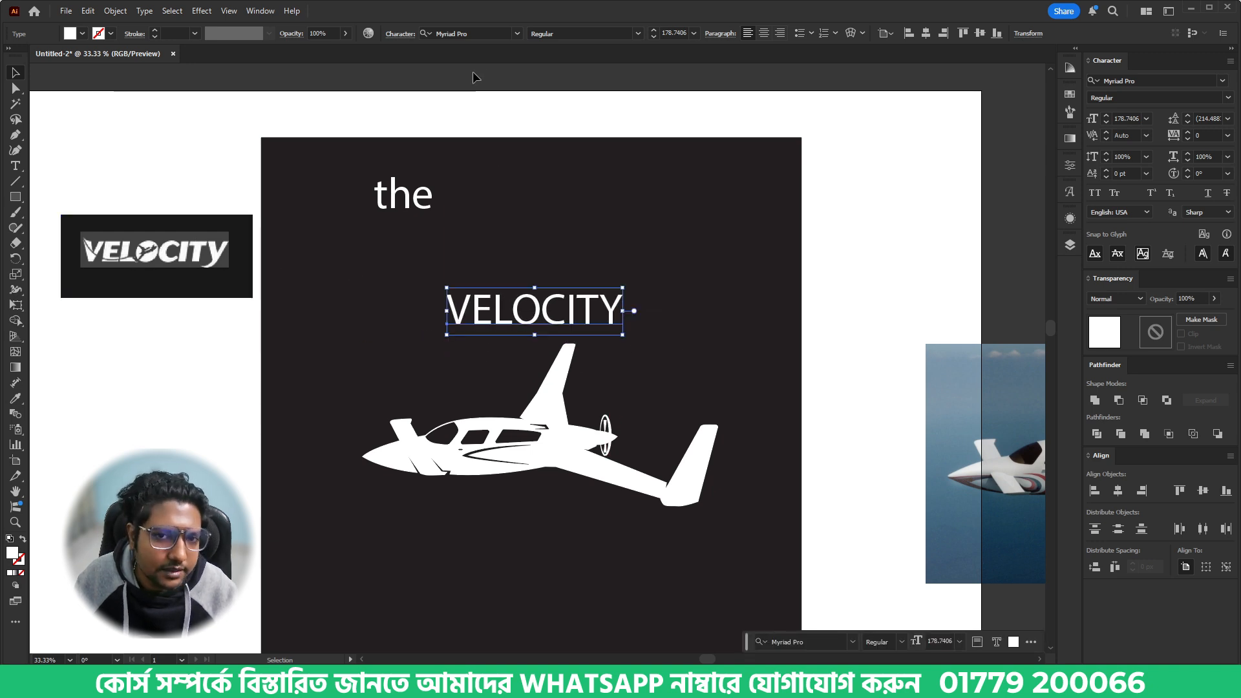
# - Try the Acumin Variable Concept SemiCondensed Black Italic font on the VELOCITY text
pyautogui.click(484, 34)
pyautogui.write('b')
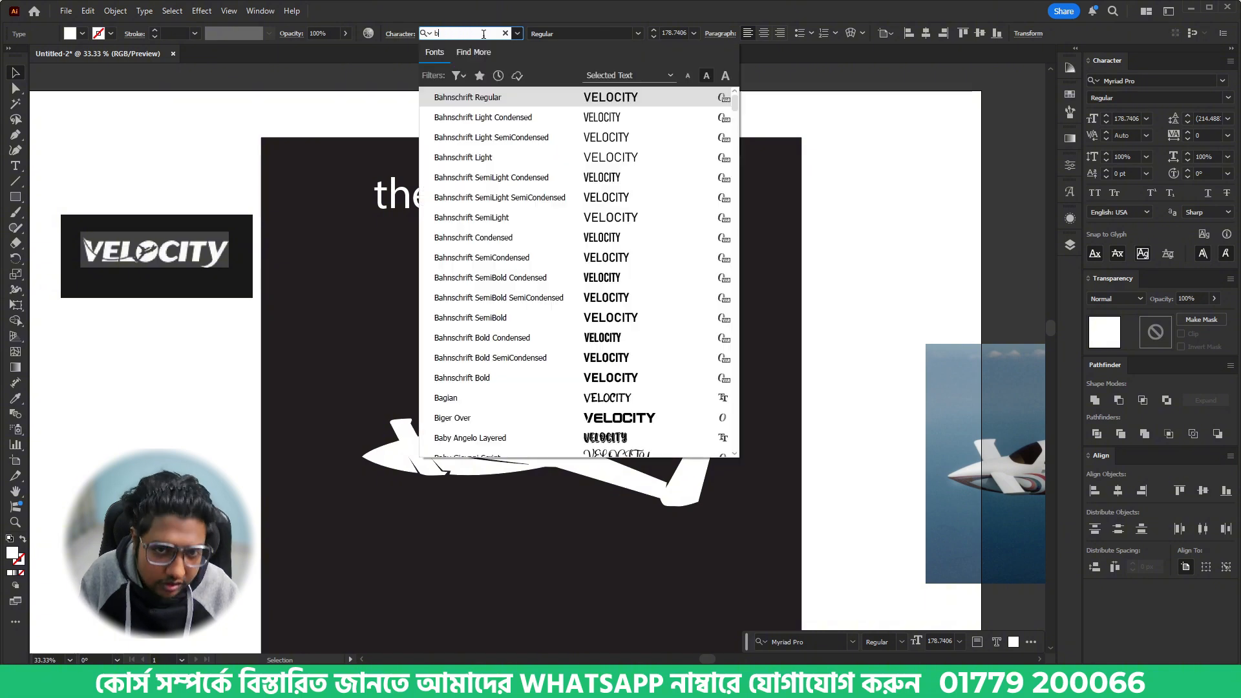
pyautogui.write('lack')
pyautogui.scroll(-5, 657, 233)
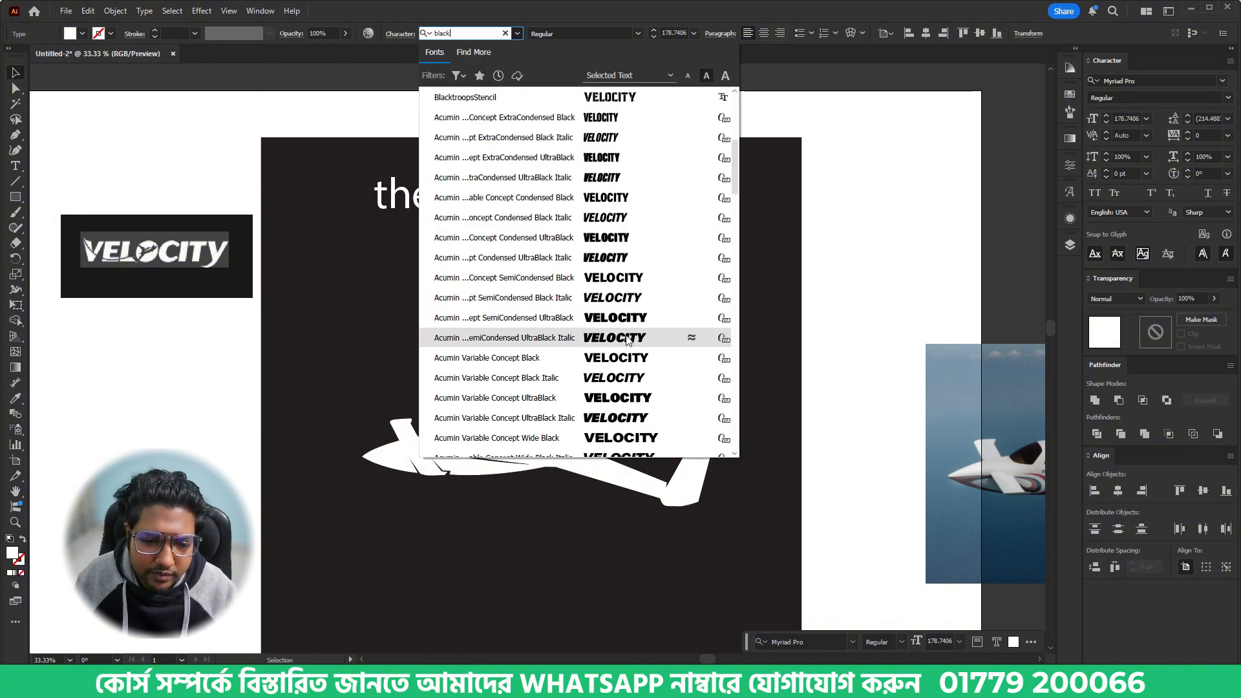
pyautogui.click(630, 298)
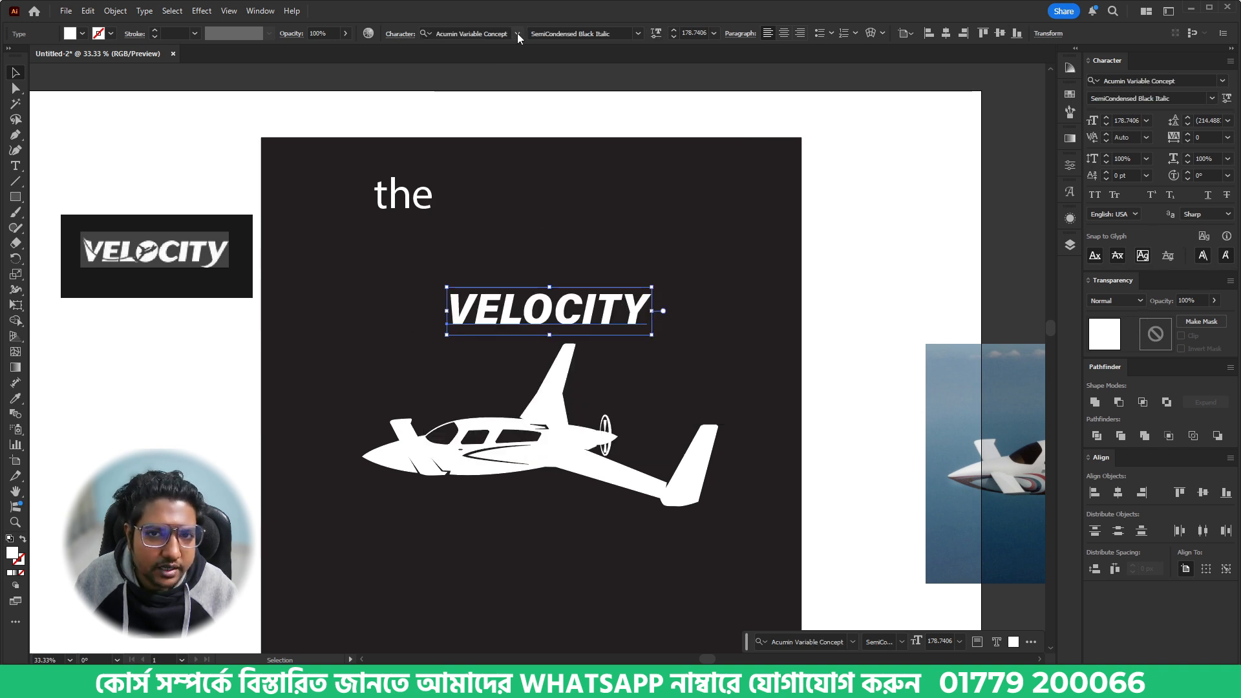
# - Set VELOCITY in Acumin Variable Concept Wide UltraBlack Italic, enlarge it to about 229 pt and centre it above the airplane
pyautogui.click(494, 33)
pyautogui.write('black')
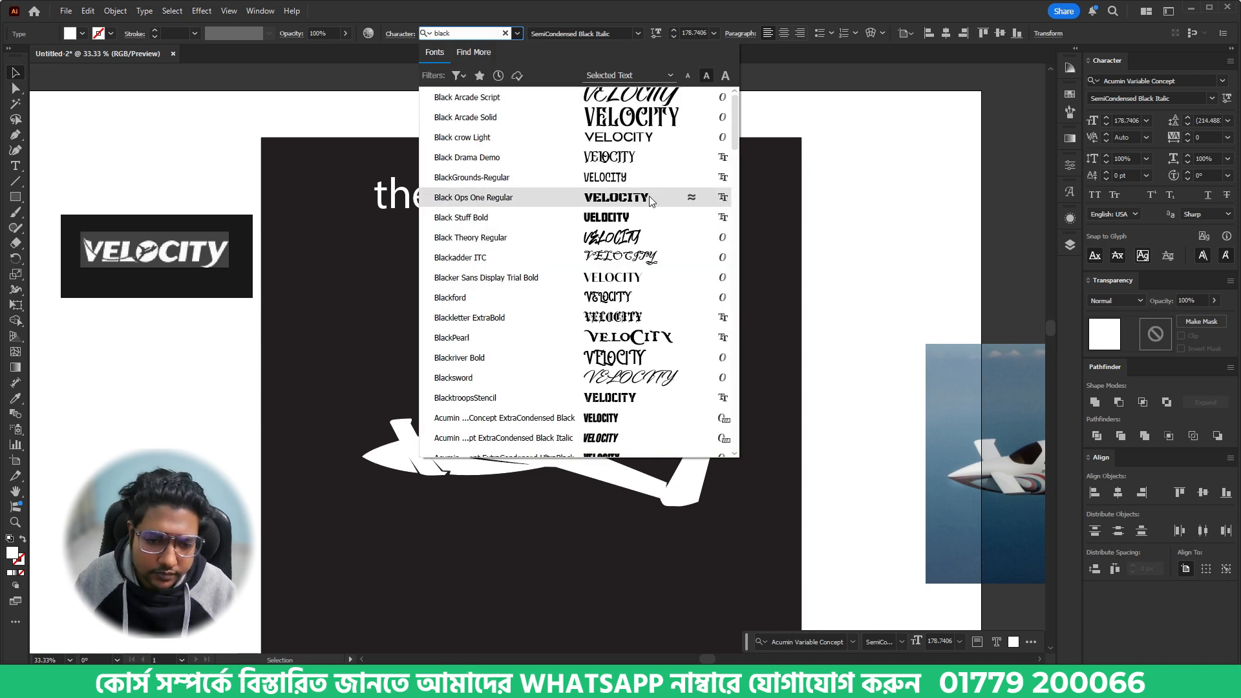
pyautogui.scroll(-10, 647, 197)
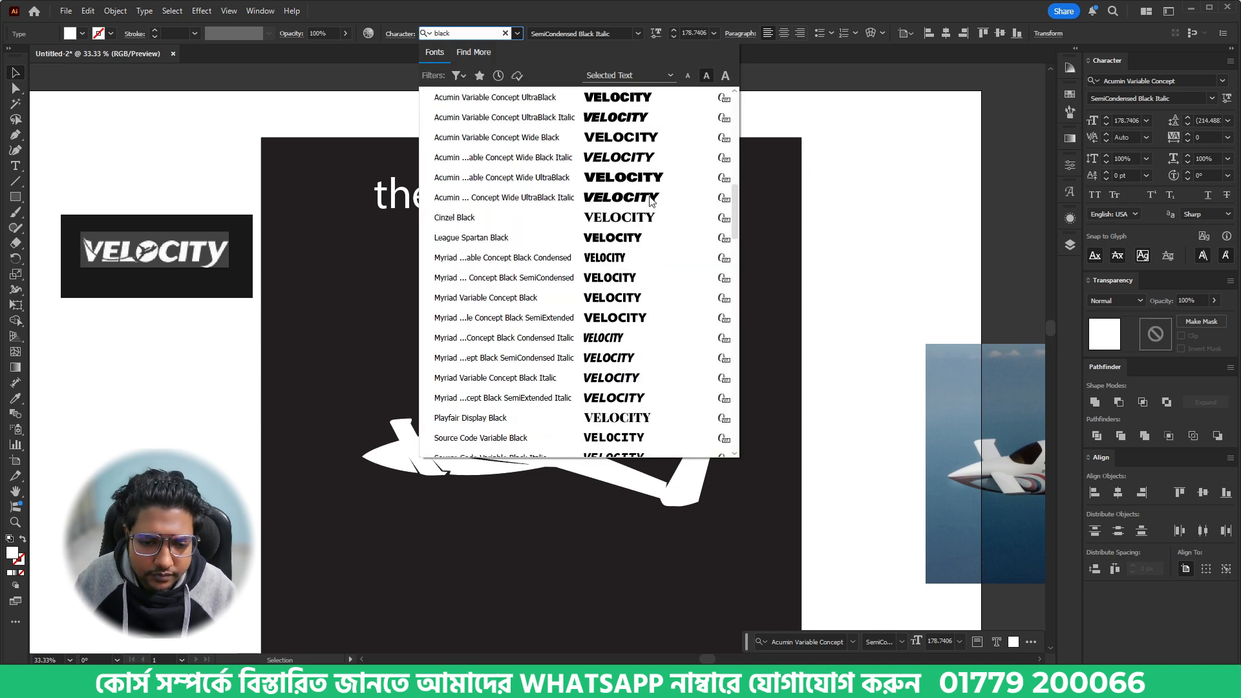
pyautogui.click(639, 204)
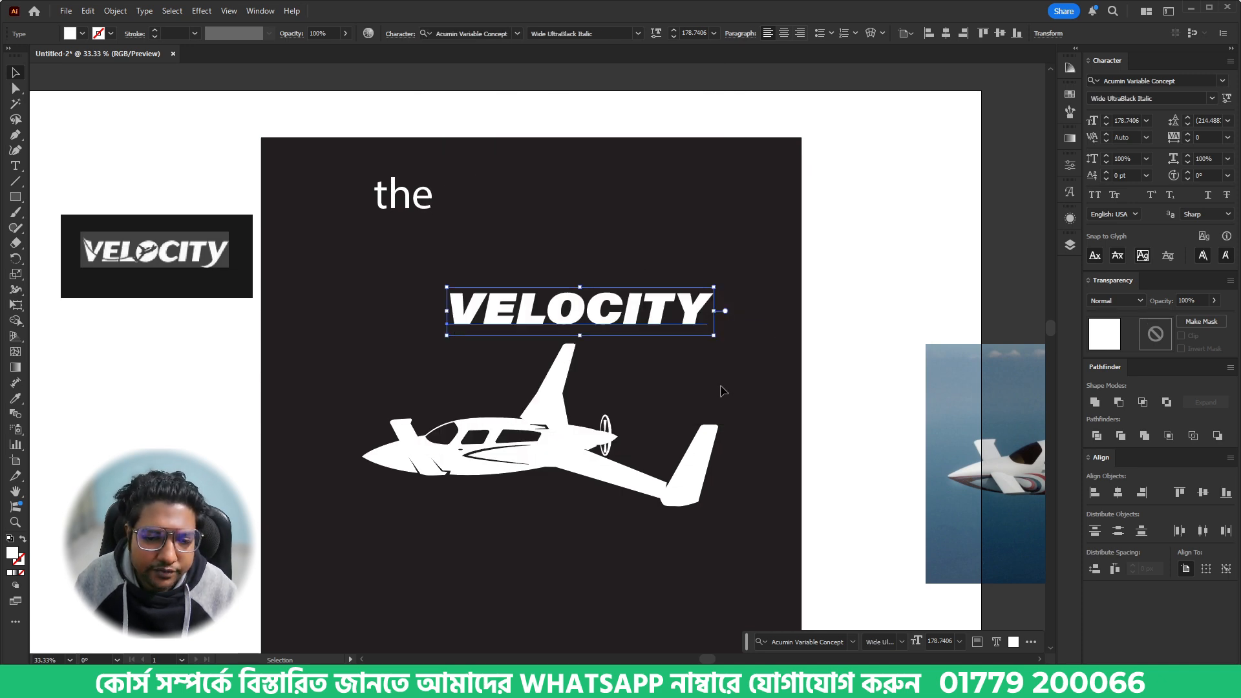
pyautogui.click(674, 361)
pyautogui.moveTo(658, 316); pyautogui.dragTo(724, 315)
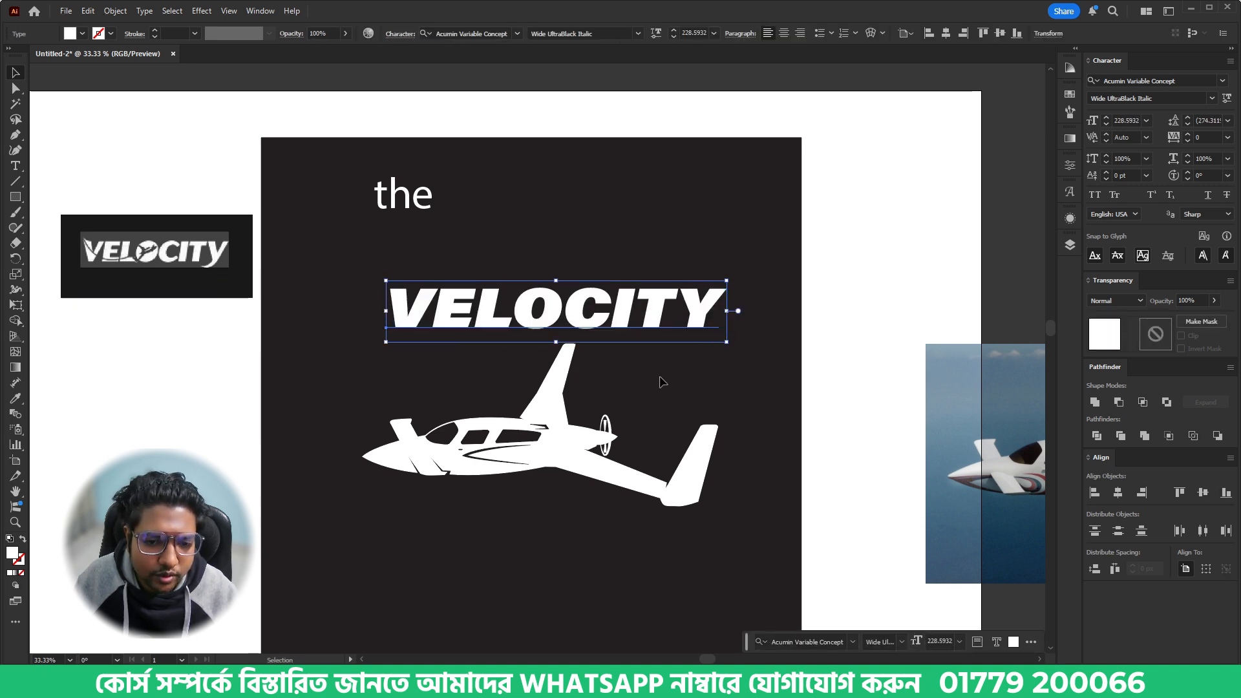
pyautogui.click(662, 382)
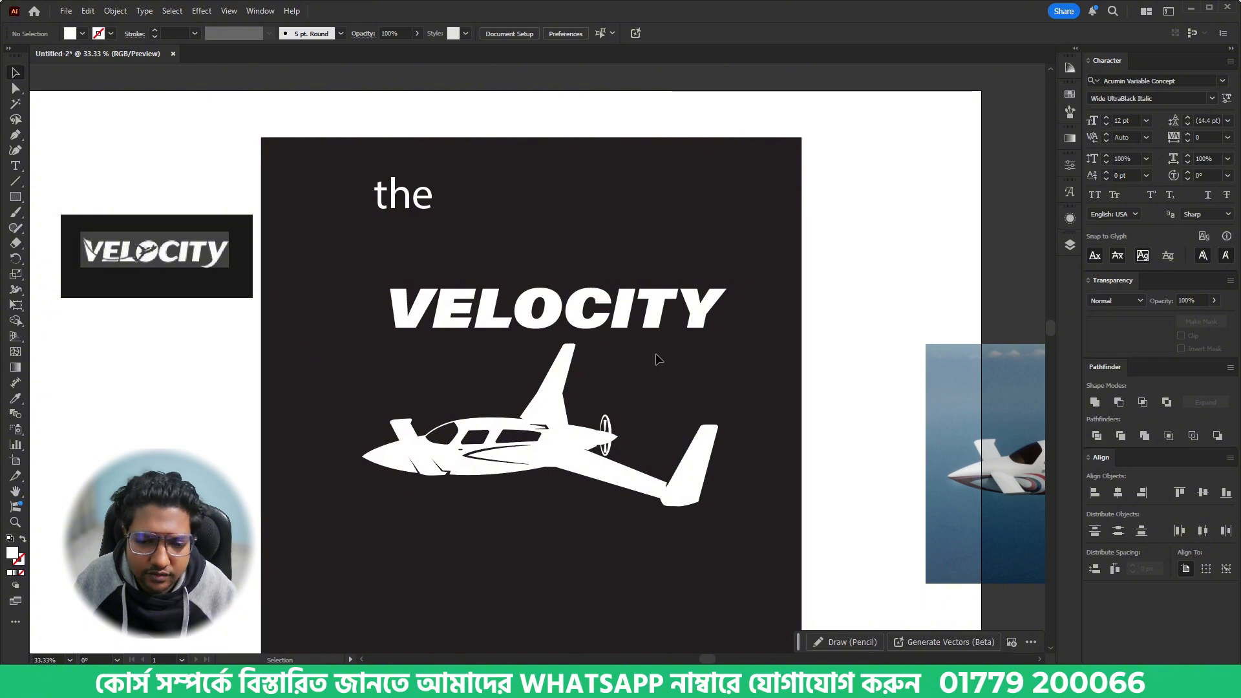
# - Match "the" to VELOCITY's text style, set it in all caps and centre it directly above that word
pyautogui.moveTo(409, 197); pyautogui.dragTo(569, 249)
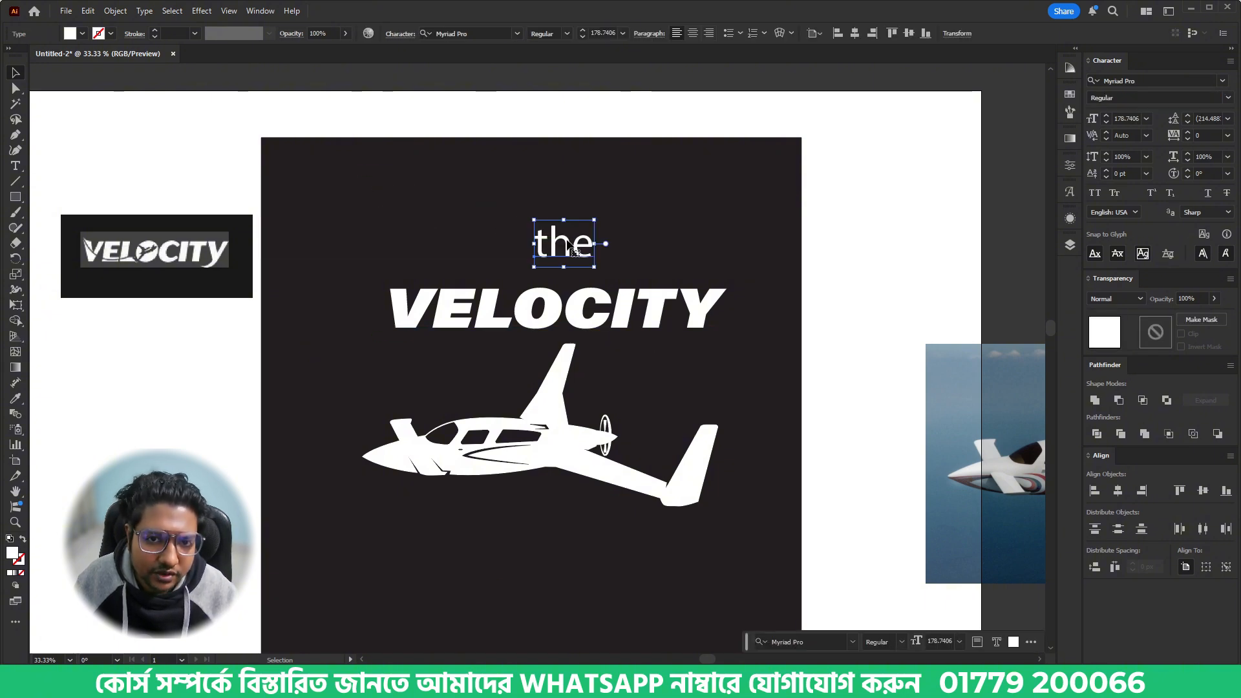
pyautogui.press('i')
pyautogui.click(610, 301)
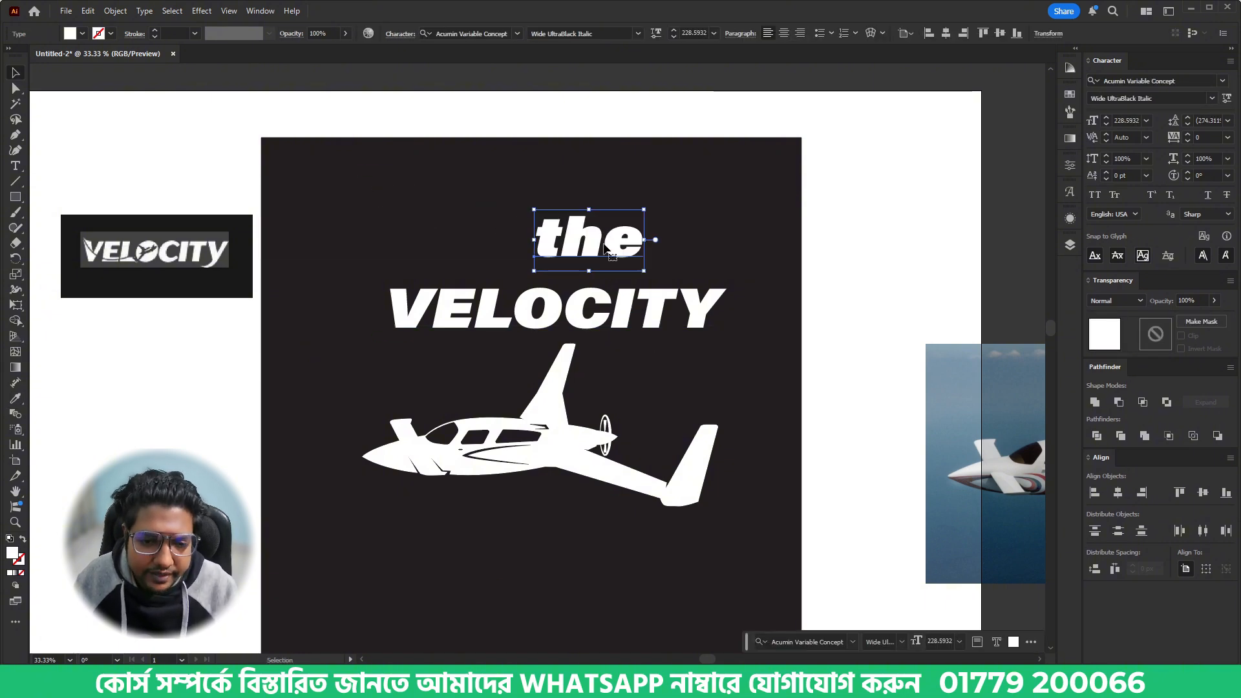
pyautogui.click(1095, 196)
pyautogui.moveTo(596, 224); pyautogui.dragTo(569, 243)
pyautogui.click(651, 370)
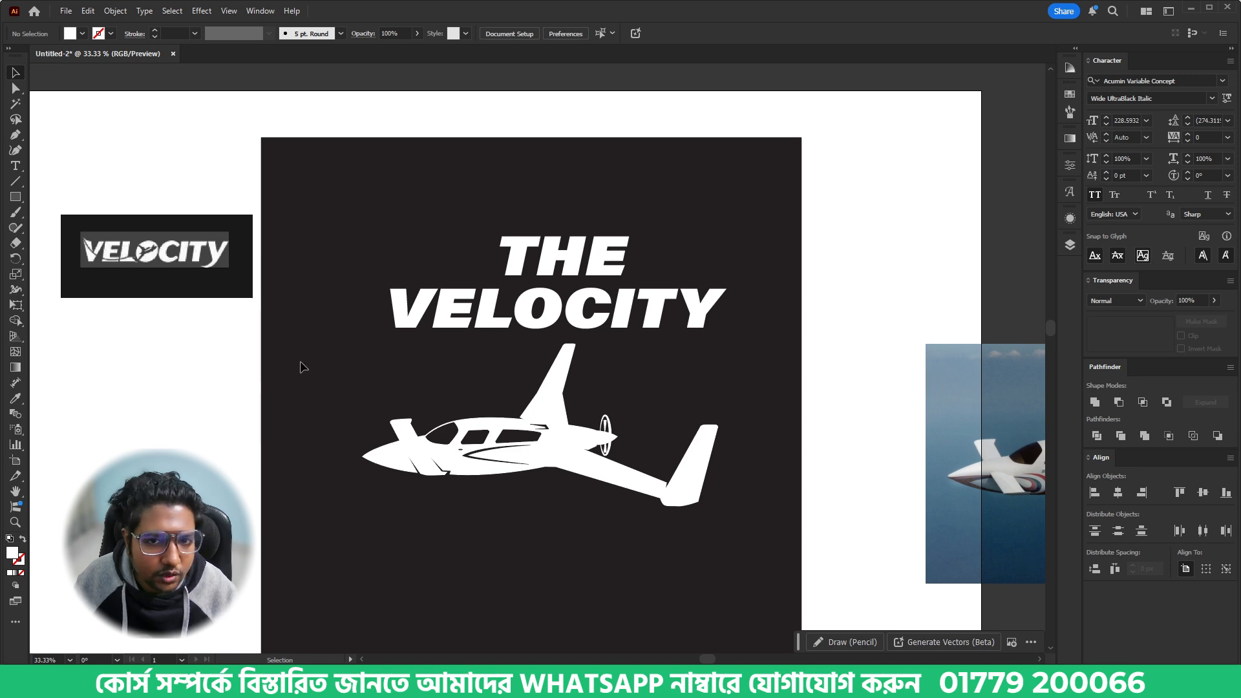
# - Align THE, VELOCITY and the airplane to one another on their horizontal centres
pyautogui.scroll(5, 111, 258)
pyautogui.scroll(-5, 150, 265)
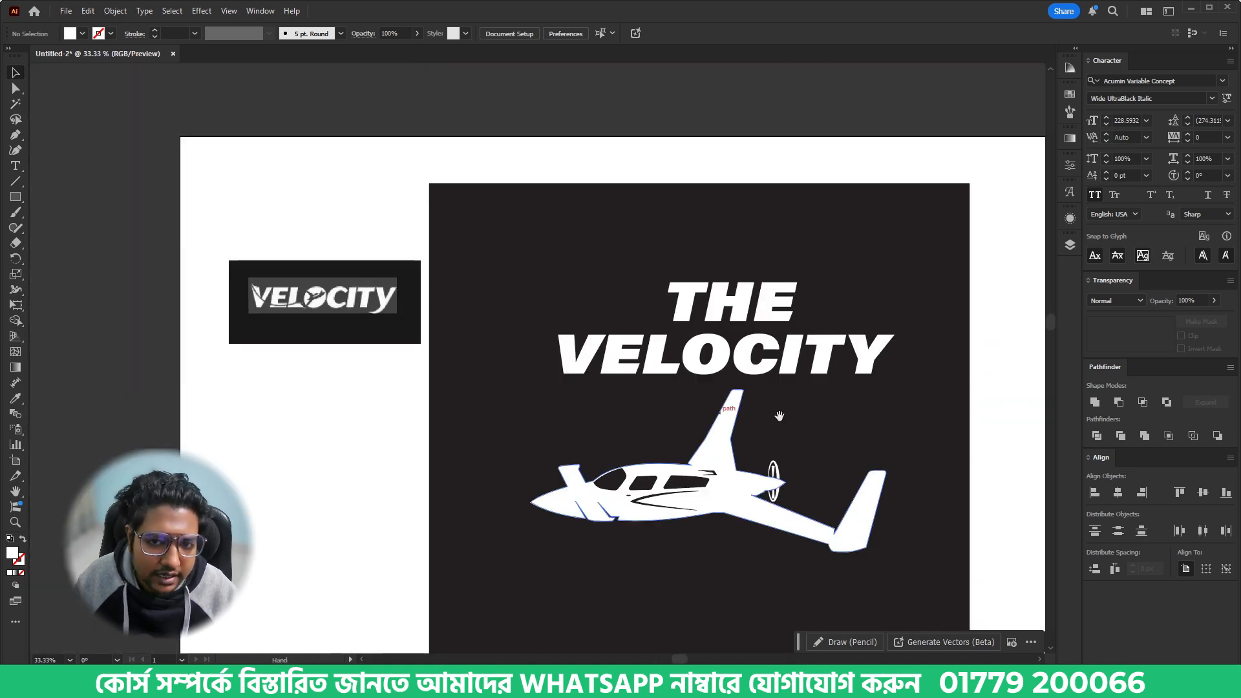
pyautogui.moveTo(779, 416); pyautogui.dragTo(604, 358)
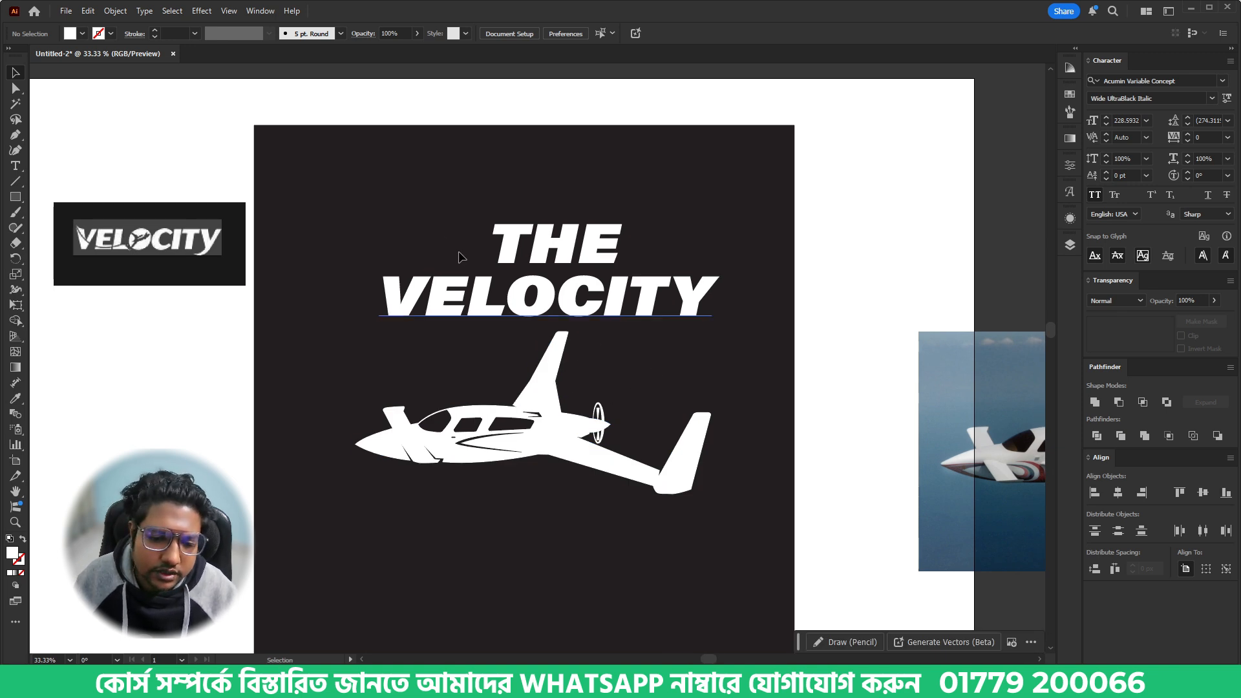
pyautogui.moveTo(415, 200); pyautogui.dragTo(649, 476)
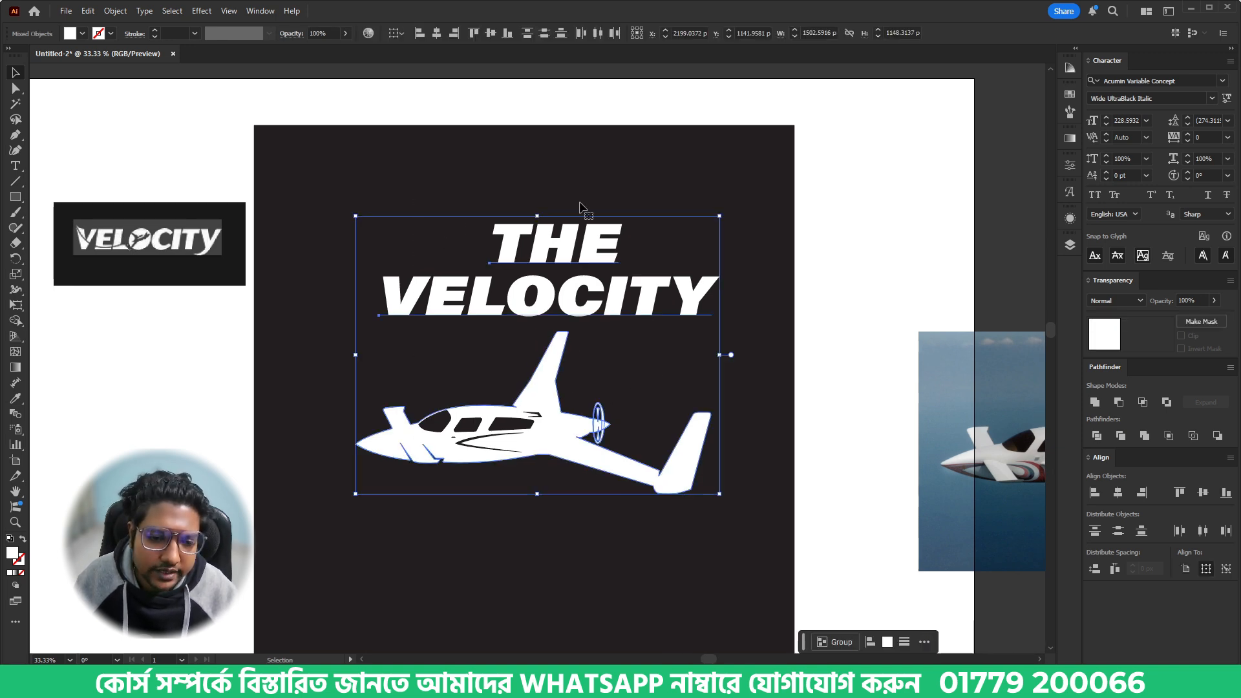
pyautogui.click(455, 33)
pyautogui.click(664, 409)
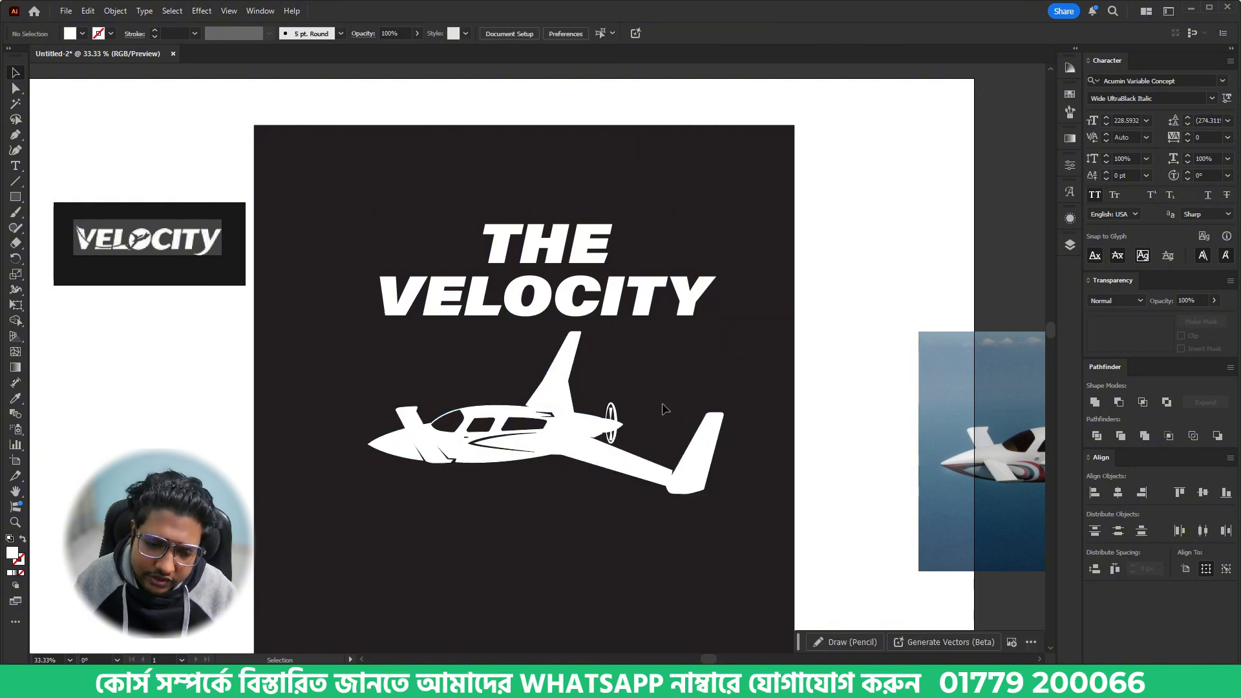
# - Nudge THE closer to VELOCITY, then enlarge both words to about 291 pt and lower them onto the airplane's tail
pyautogui.click(546, 240)
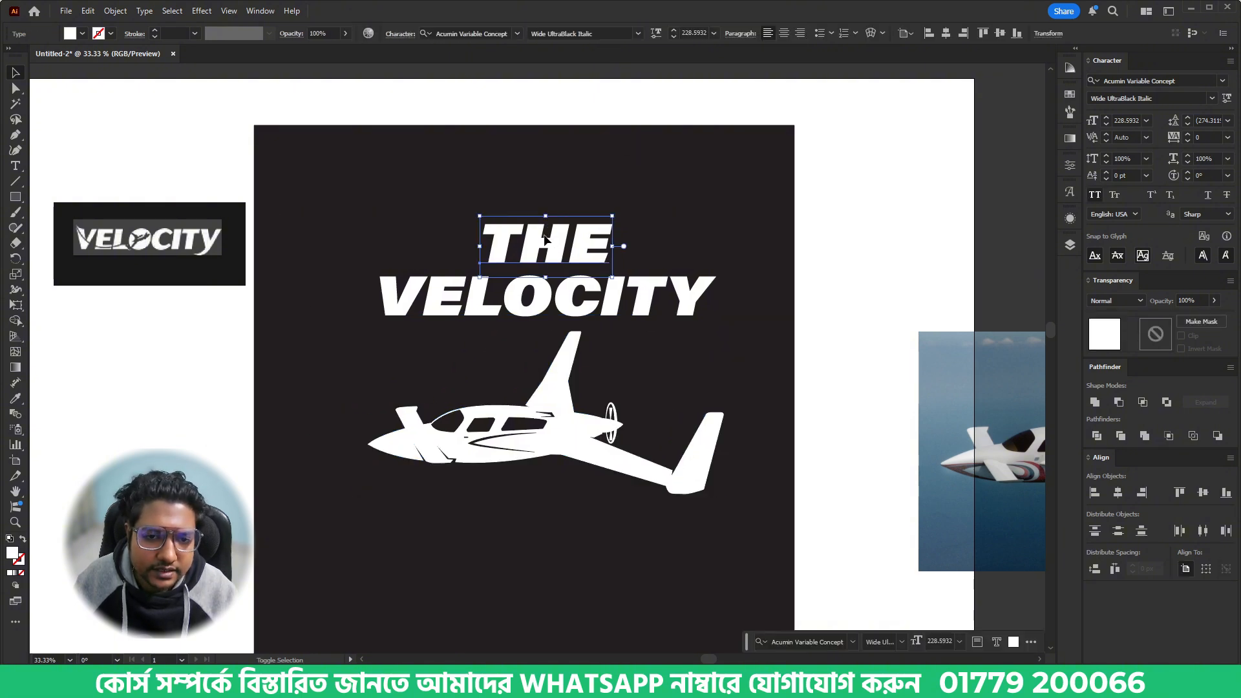
pyautogui.hotkey('shift', 'Down')
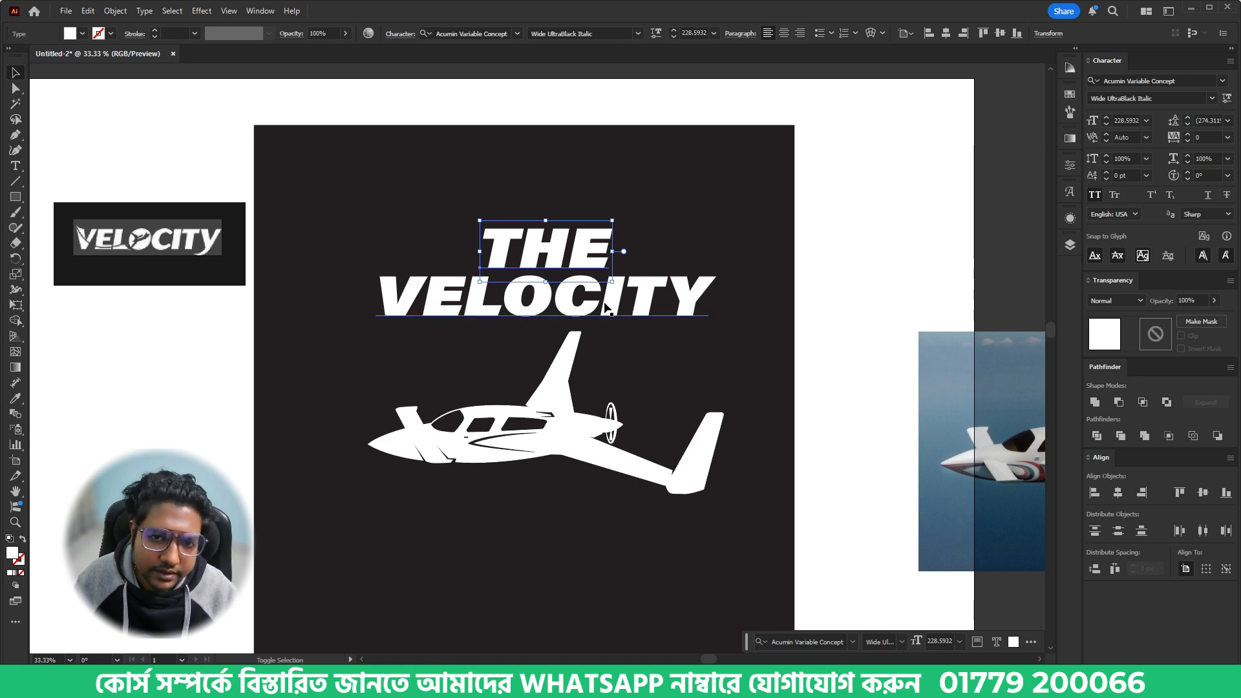
pyautogui.keyDown('shift'); pyautogui.click(610, 310); pyautogui.keyUp('shift')
pyautogui.moveTo(719, 276); pyautogui.dragTo(765, 277)
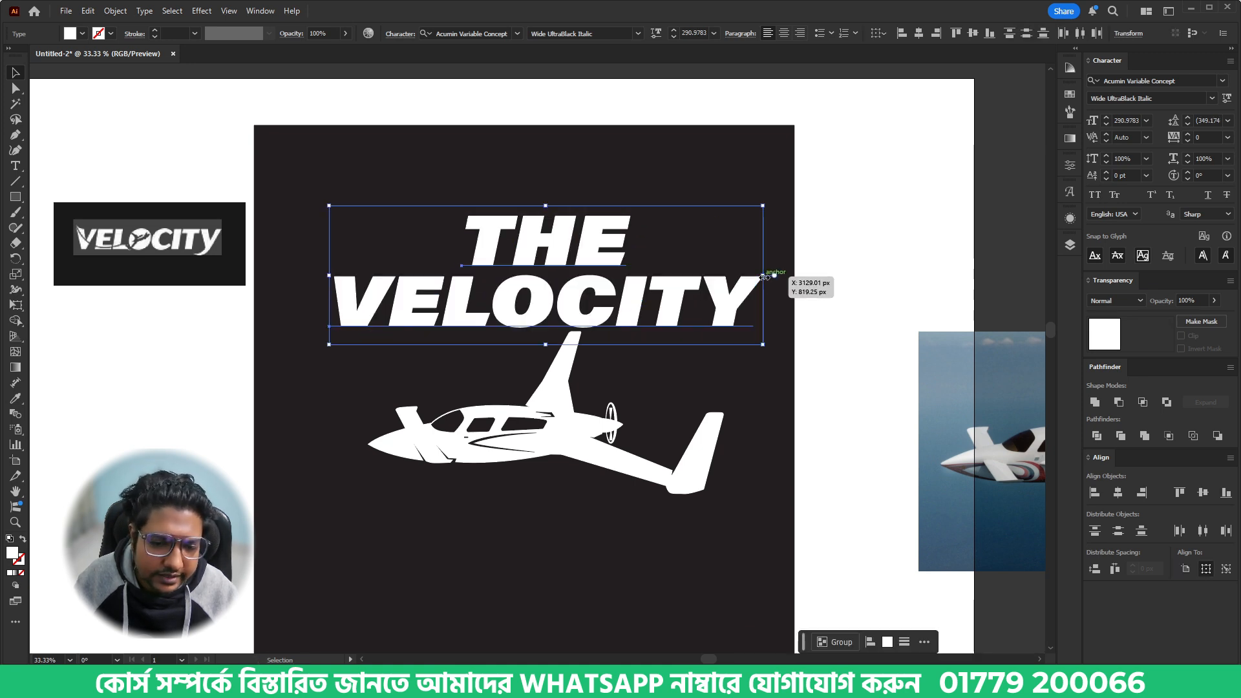
pyautogui.hotkey('shift', 'Down')
pyautogui.hotkey('shift', 'Down')
pyautogui.hotkey('shift', 'Down')
pyautogui.hotkey('shift', 'Down')
pyautogui.hotkey('shift', 'Down')
pyautogui.hotkey('shift', 'Down')
pyautogui.hotkey('shift', 'Down')
pyautogui.hotkey('shift', 'Down')
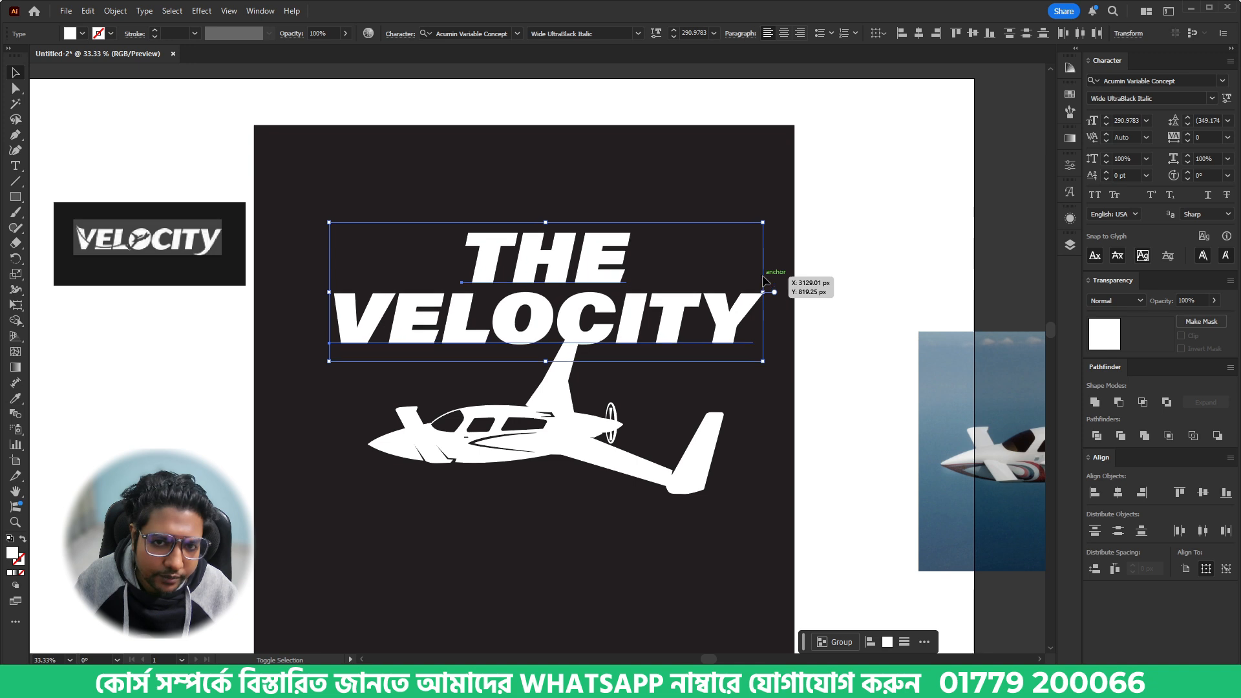
# - Create a 13 px offset path around the airplane silhouette to use as a mask shape
pyautogui.click(584, 422)
pyautogui.hotkey('alt', 'o')
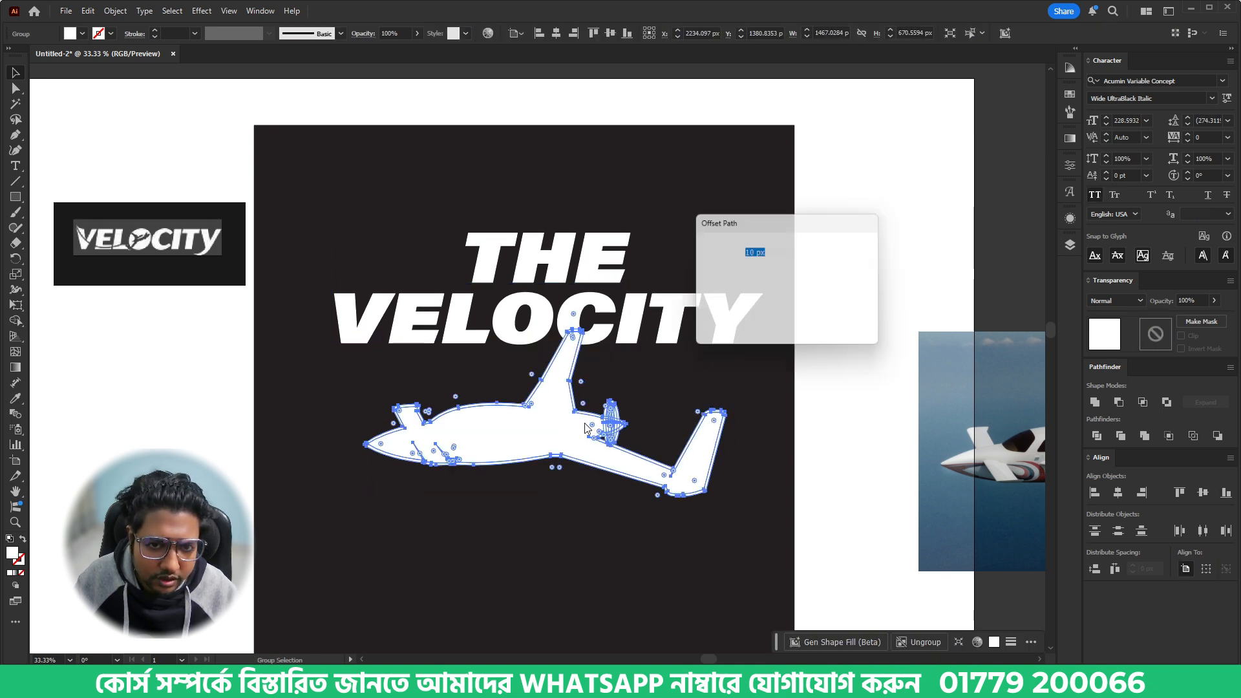
pyautogui.click(784, 321)
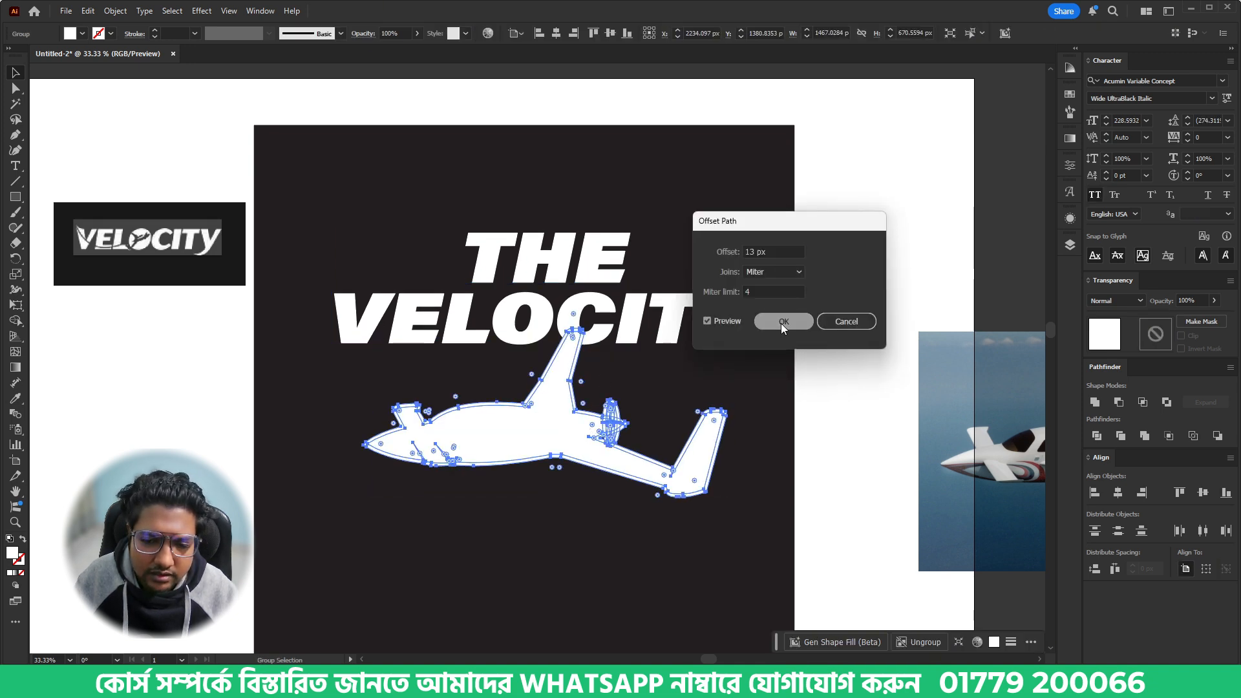
# - Add an opacity mask with clipping off to VELOCITY and paste the offset airplane shape in place inside it
pyautogui.click(650, 311)
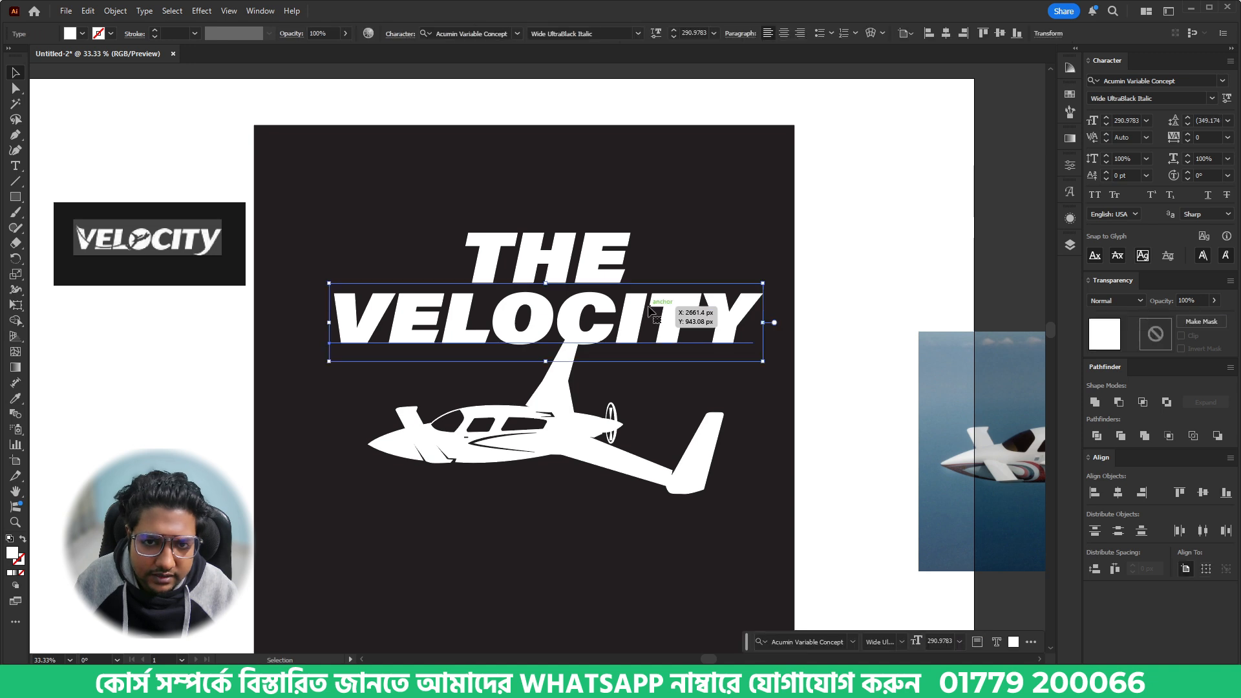
pyautogui.doubleClick(1154, 337)
pyautogui.click(1195, 335)
pyautogui.hotkey('ctrl', 'f')
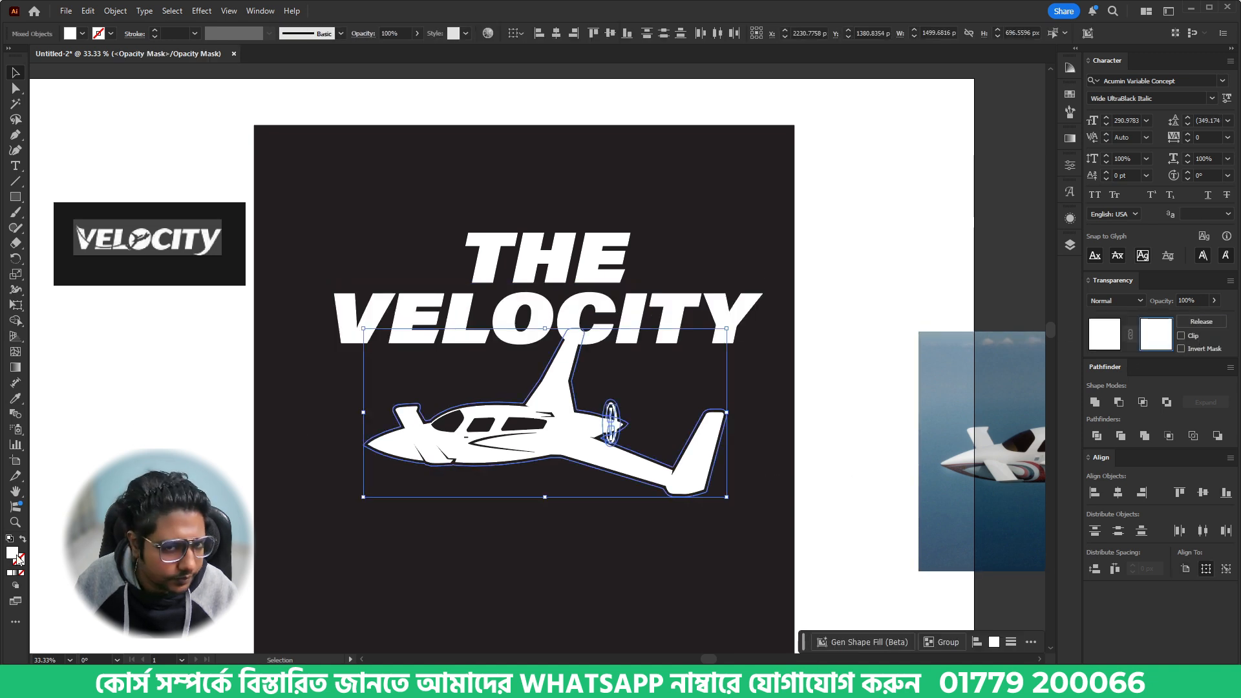
# - Fill the mask's airplane shape with black 000000 to cut the tail outline from VELOCITY, then exit mask editing
pyautogui.doubleClick(13, 554)
pyautogui.click(452, 418)
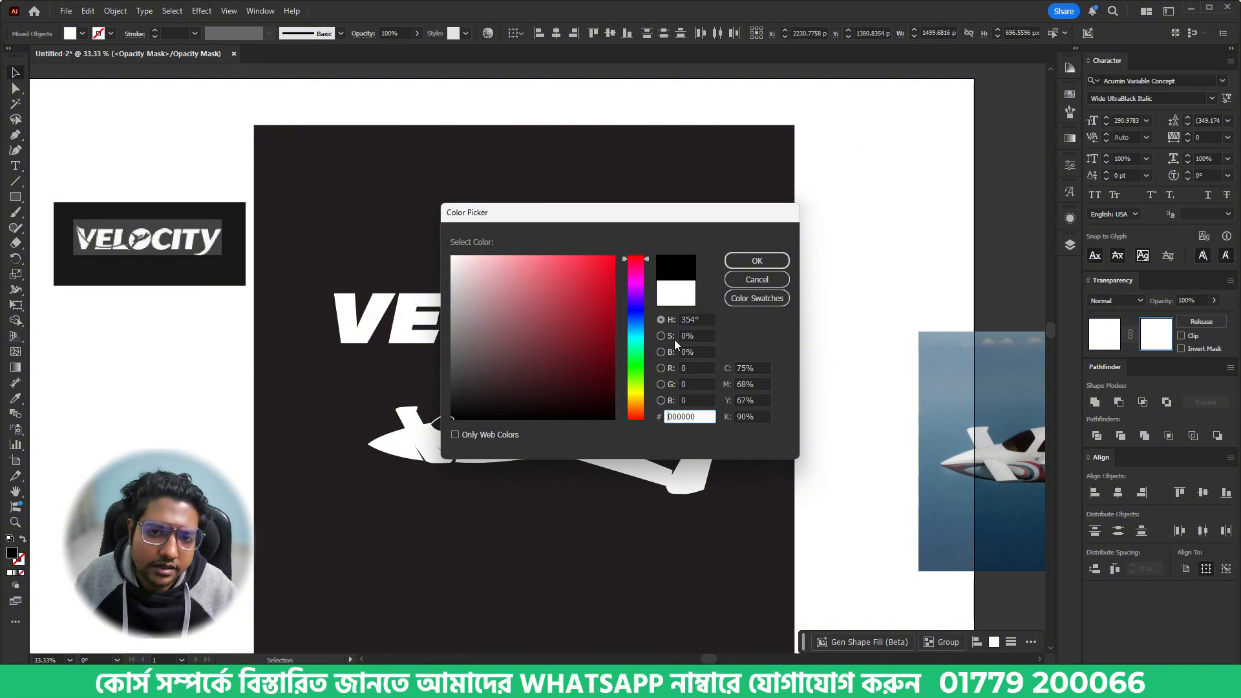
pyautogui.click(774, 263)
pyautogui.click(601, 542)
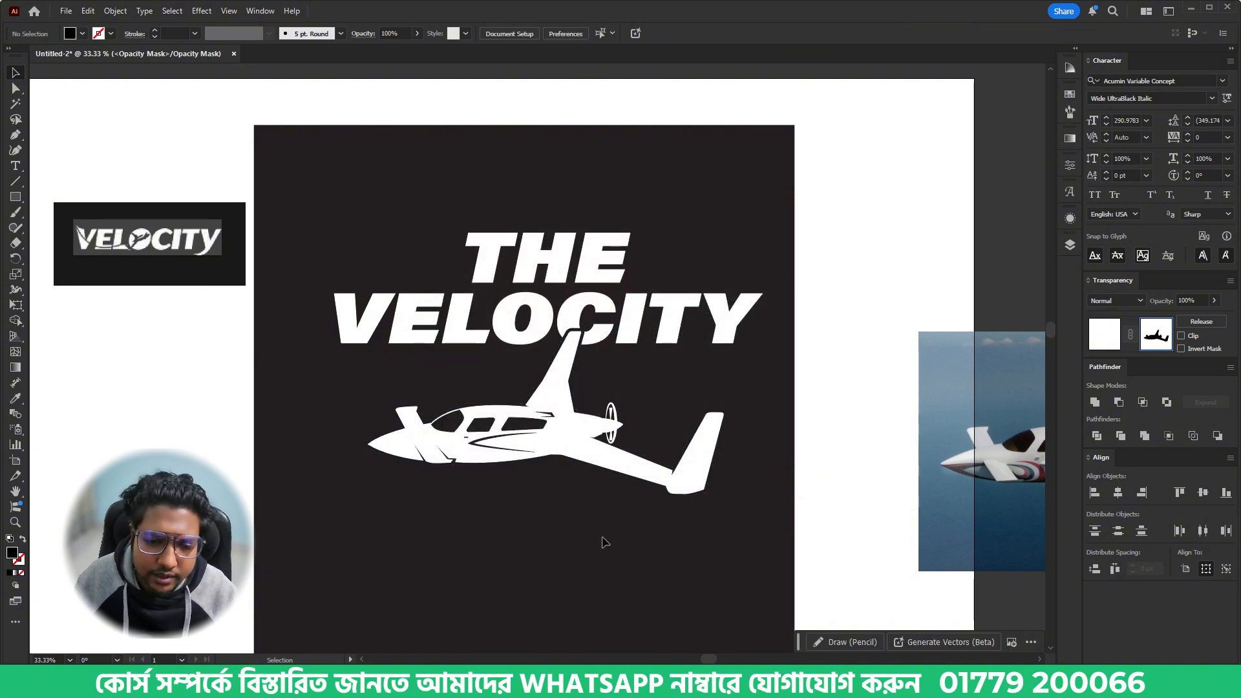
pyautogui.click(1108, 334)
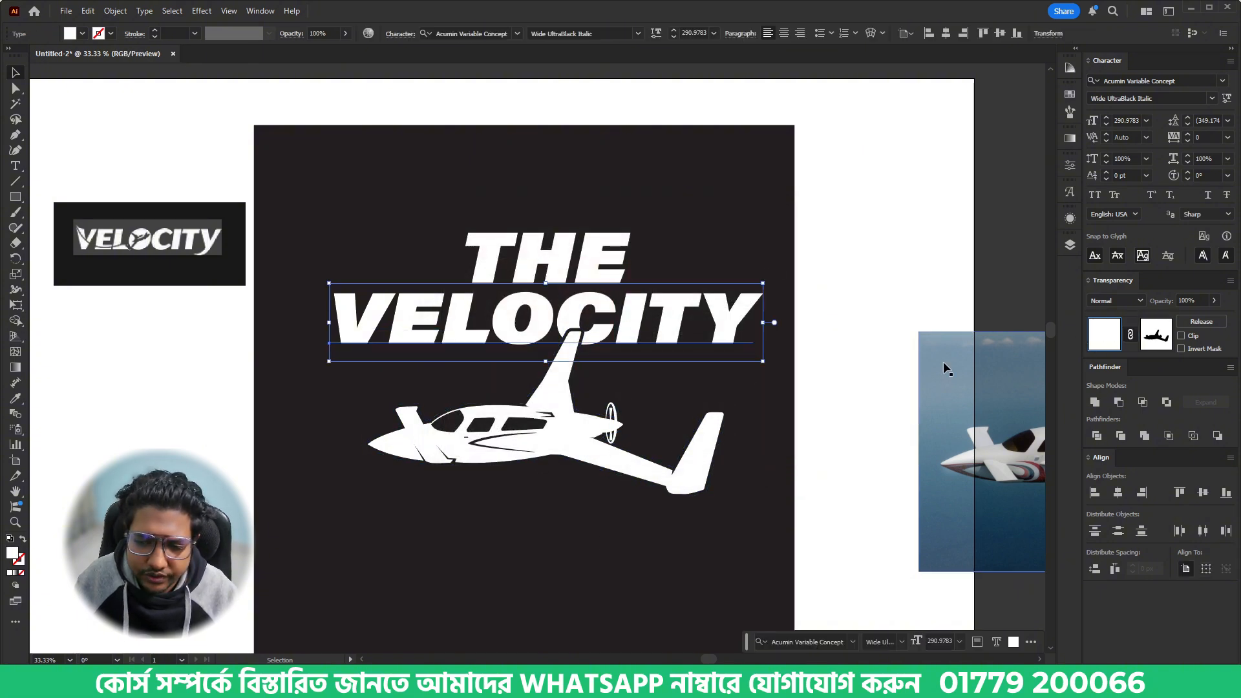
pyautogui.click(710, 374)
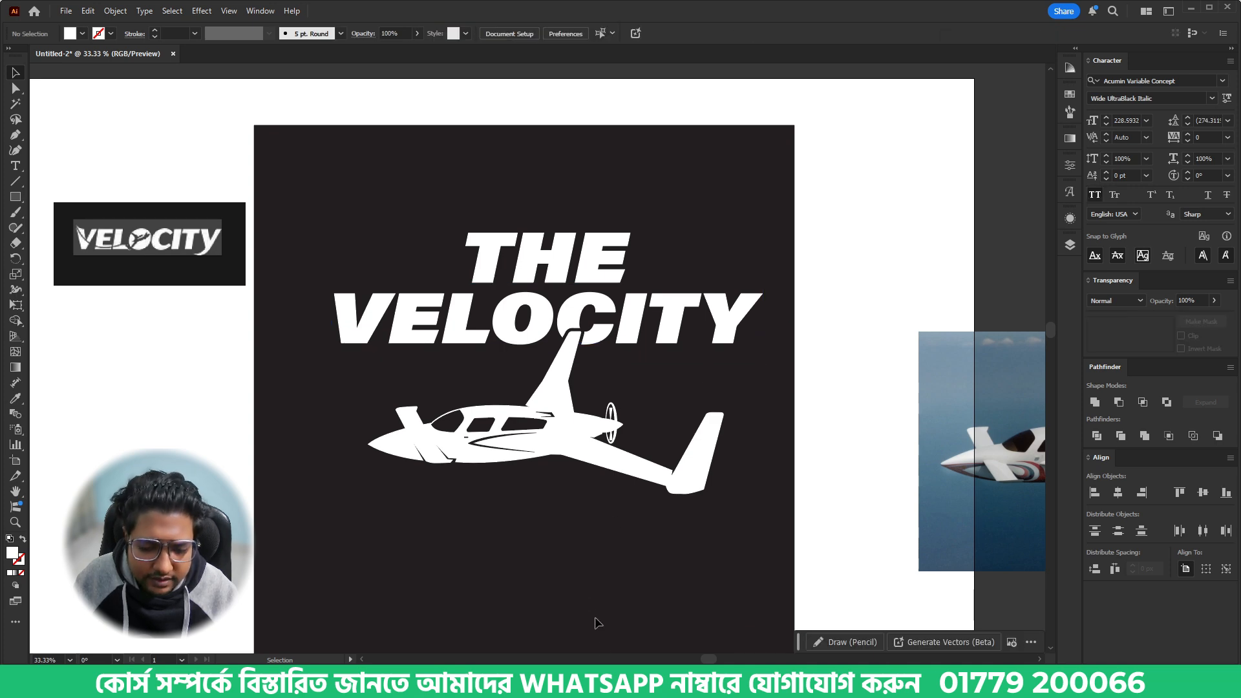
# - Switch to the browser showing the Velocity home page description
pyautogui.click(578, 683)
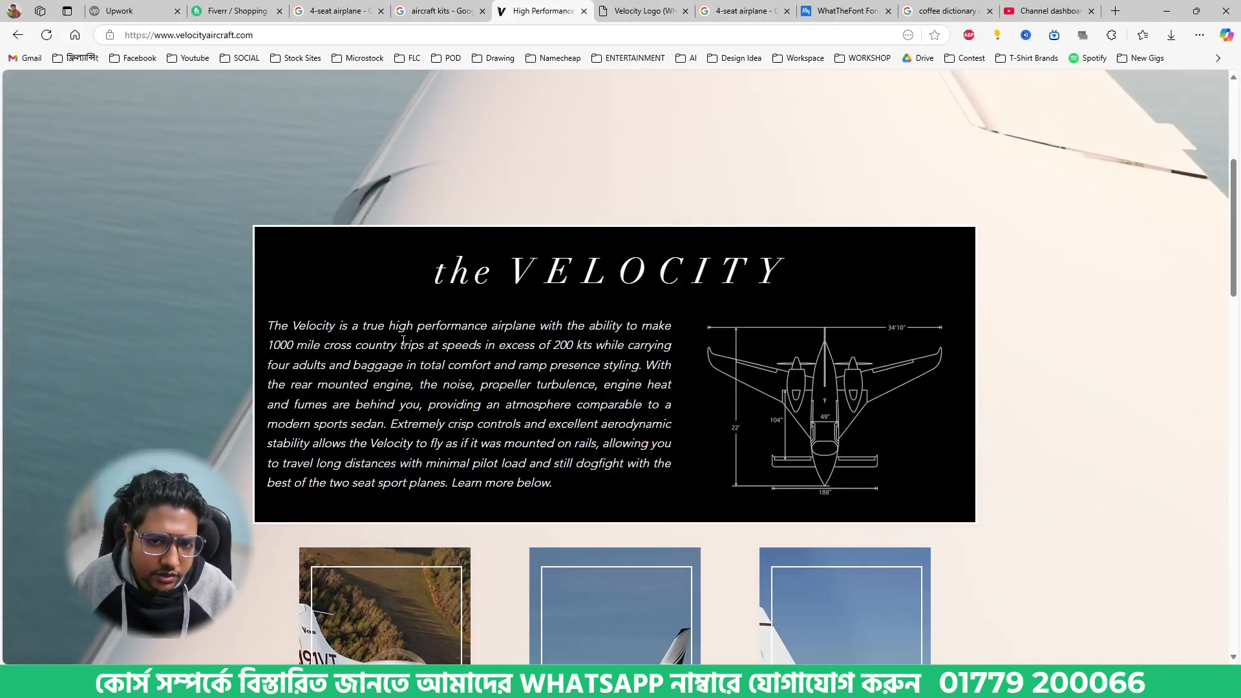
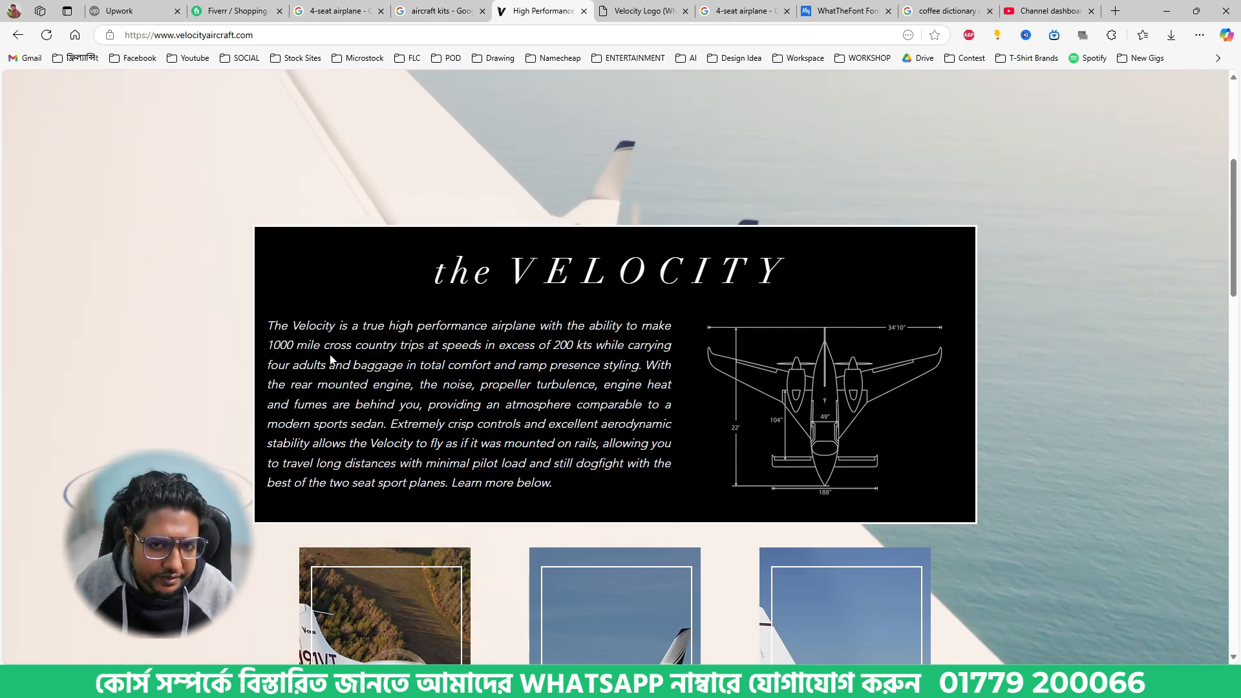
# - Copy the description from "The Velocity is a true high performance airplane" through "modern sports sedan." and switch to Illustrator
pyautogui.moveTo(267, 325); pyautogui.dragTo(388, 428)
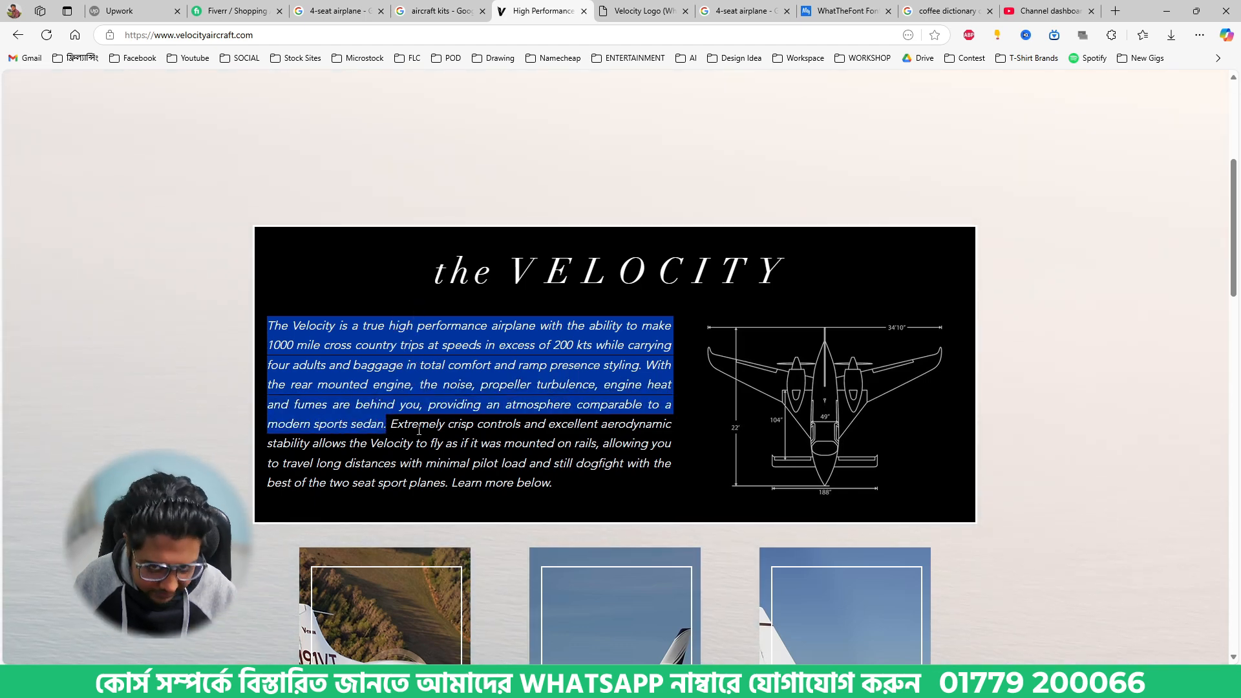
pyautogui.click(578, 682)
pyautogui.scroll(-5, 564, 569)
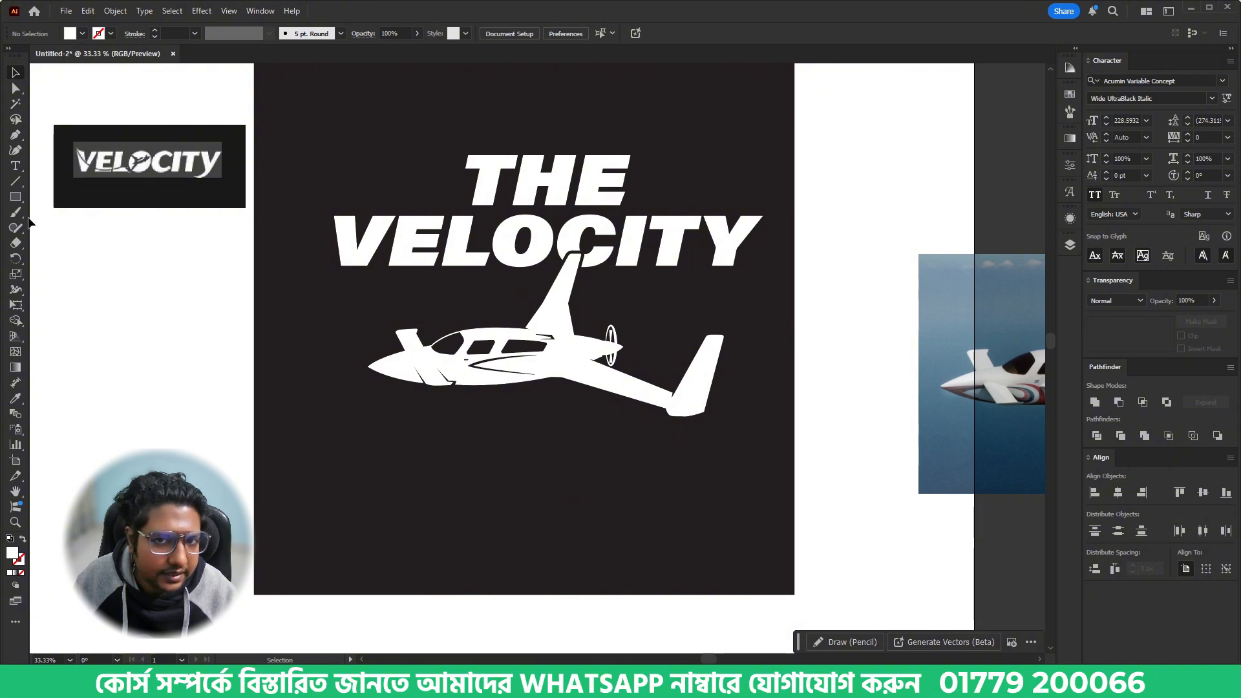
# - Create a wide area-text frame just below the airplane and paste the copied Velocity description into it
pyautogui.click(15, 169)
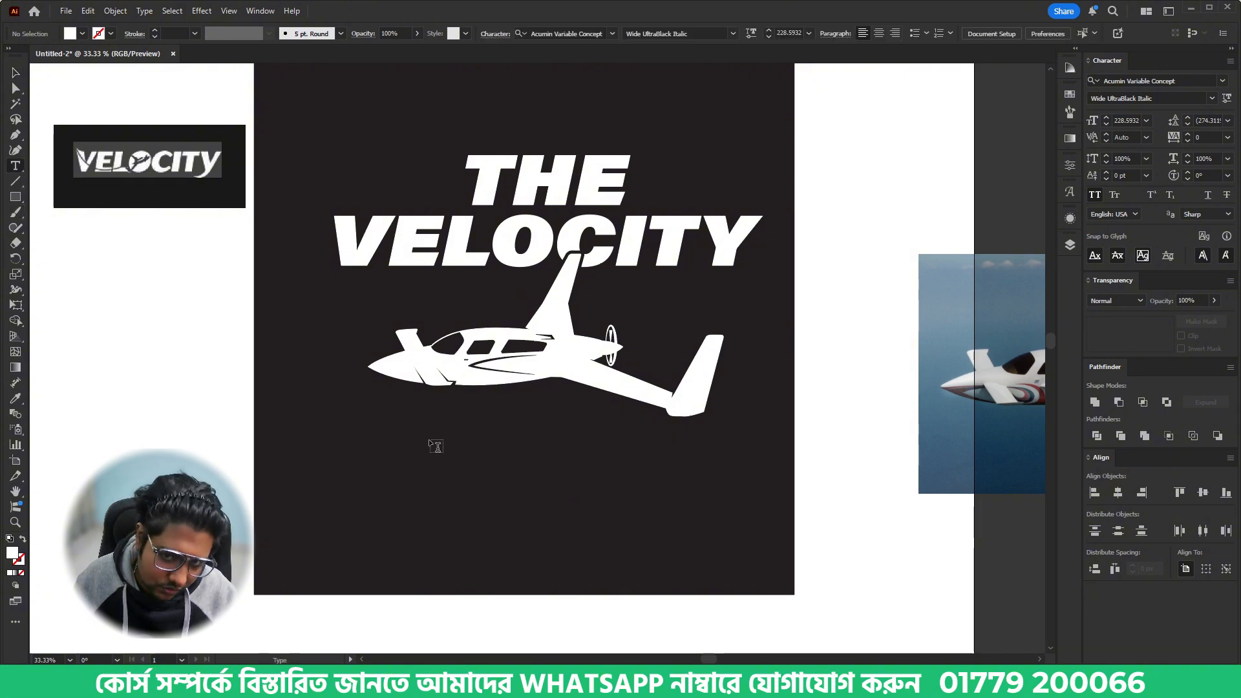
pyautogui.moveTo(364, 415); pyautogui.dragTo(669, 472)
pyautogui.write('THE')
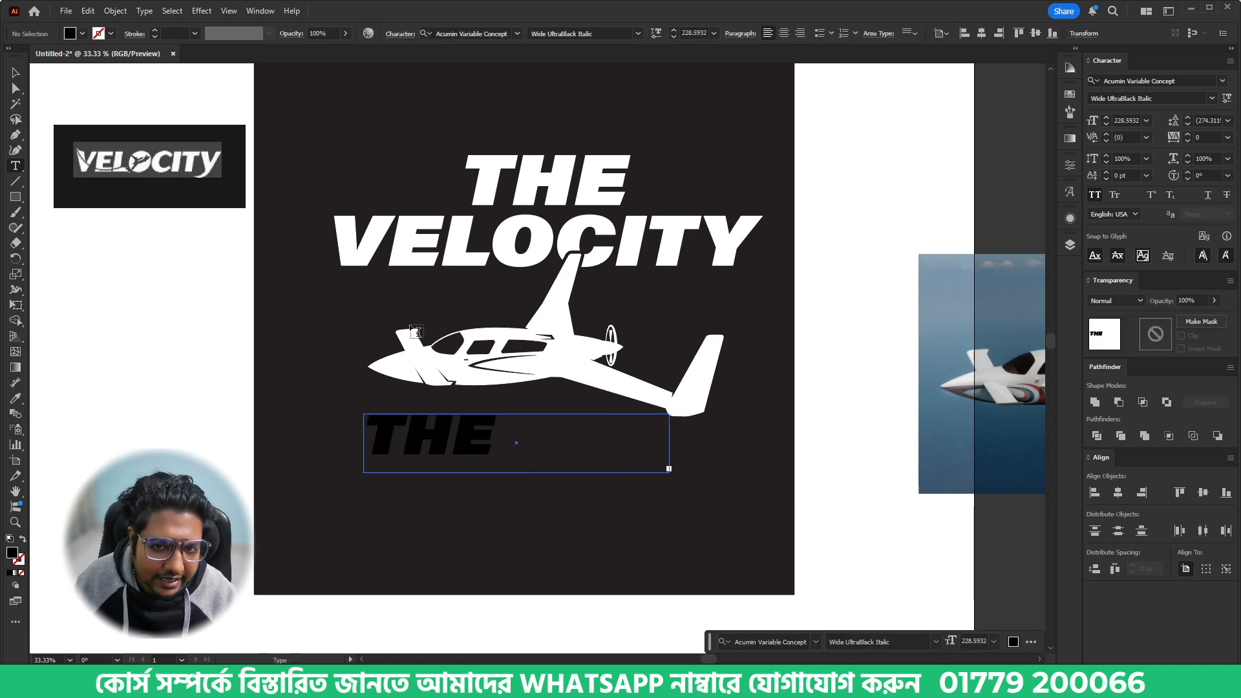
# - Set the pasted description's font size to 30 pt and its fill to white
pyautogui.click(14, 73)
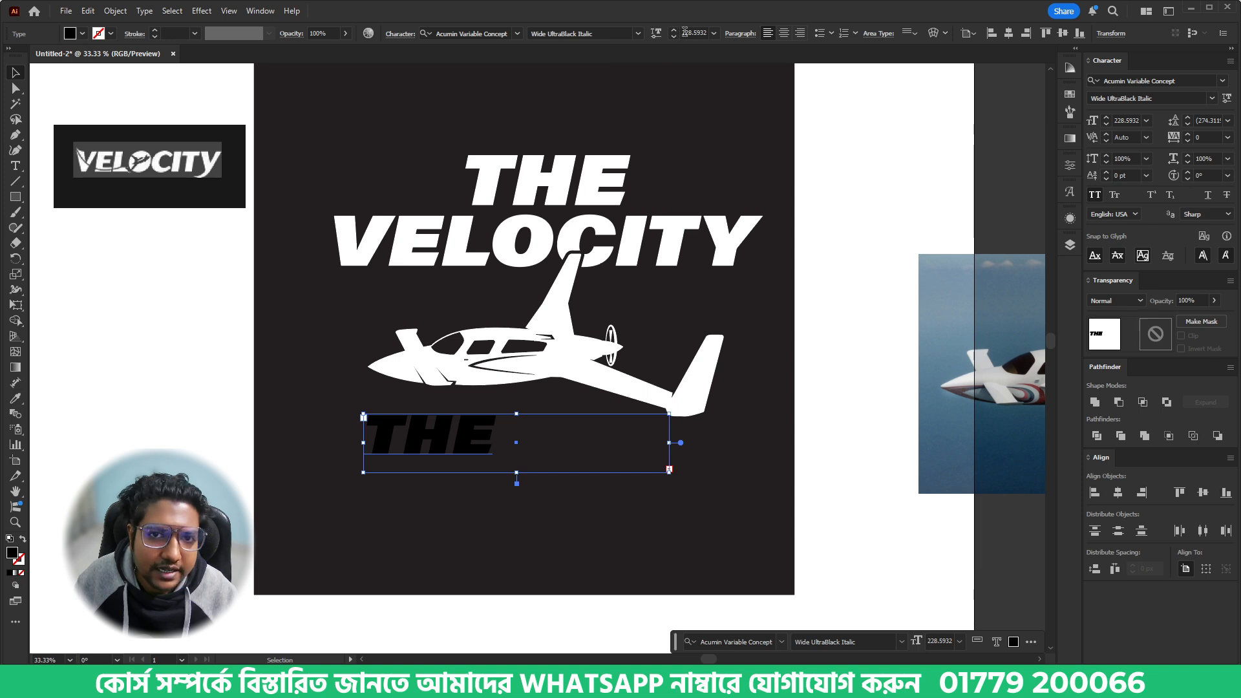
pyautogui.scroll(-20, 698, 31)
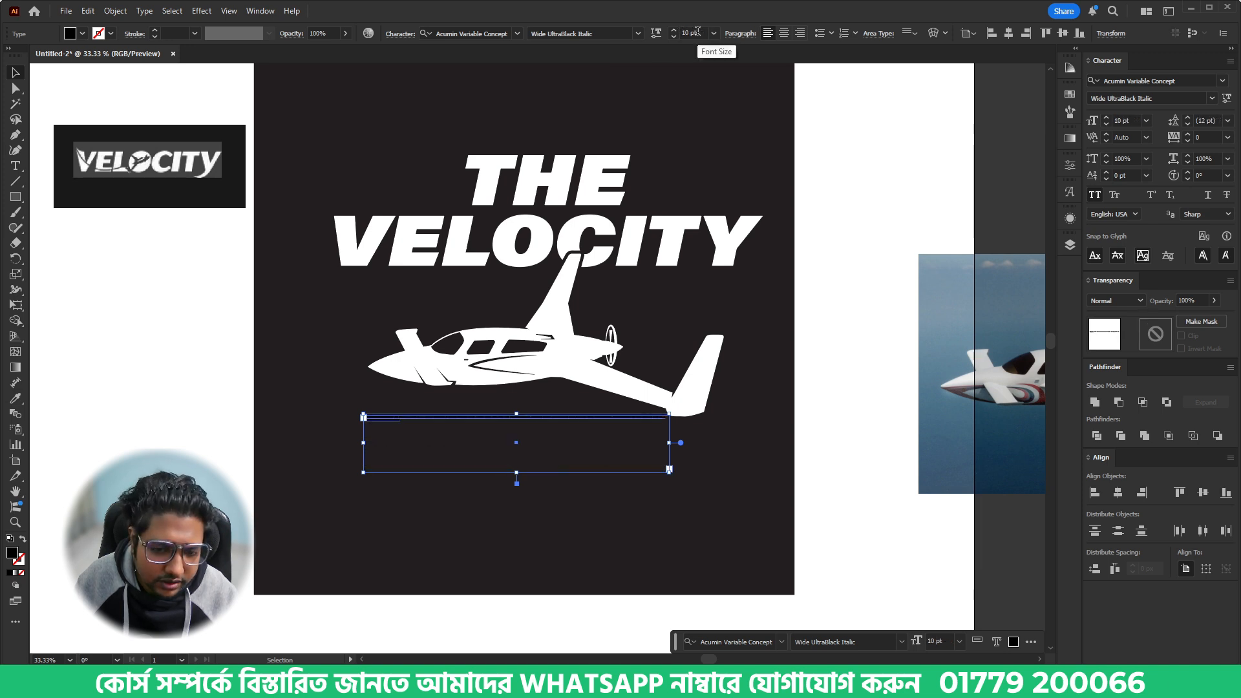
pyautogui.scroll(2, 699, 31)
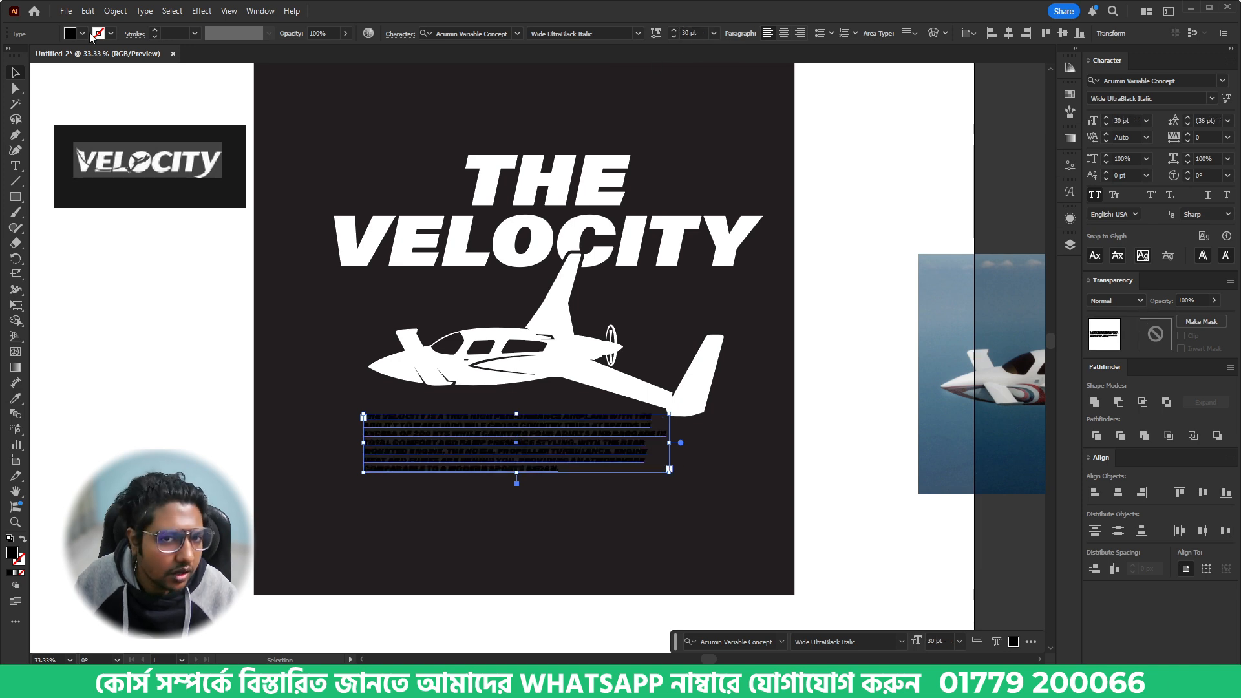
pyautogui.click(83, 33)
pyautogui.click(35, 82)
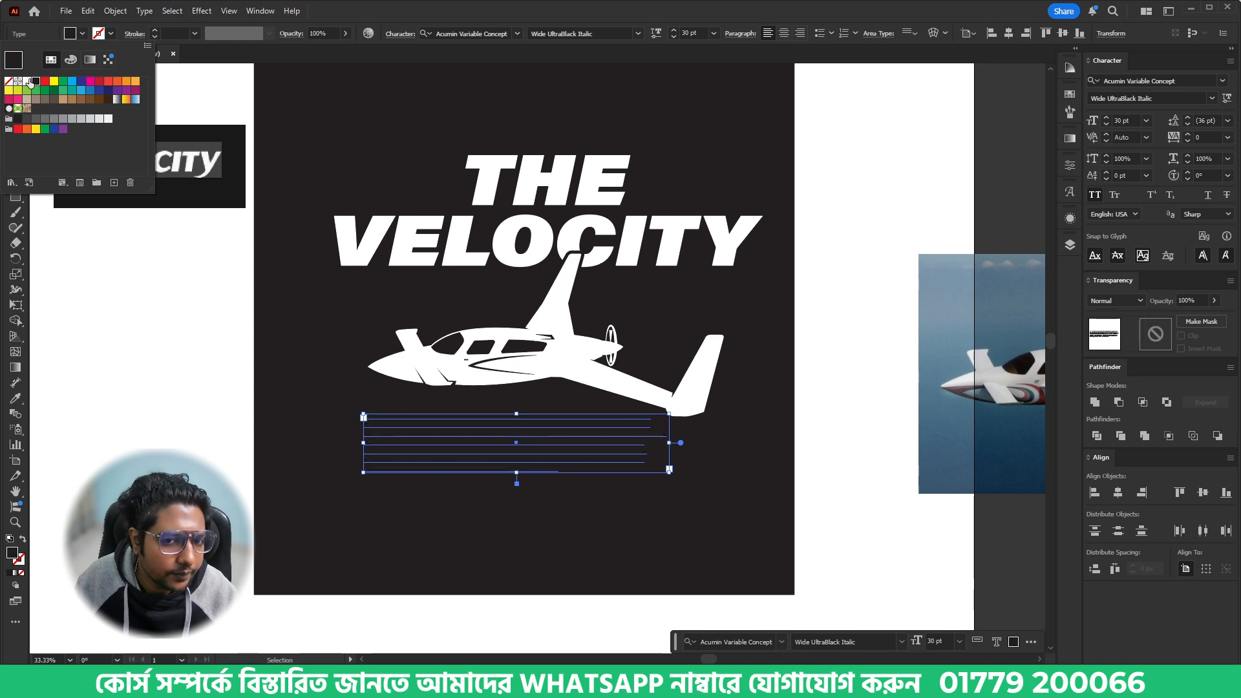
pyautogui.click(28, 81)
pyautogui.click(525, 545)
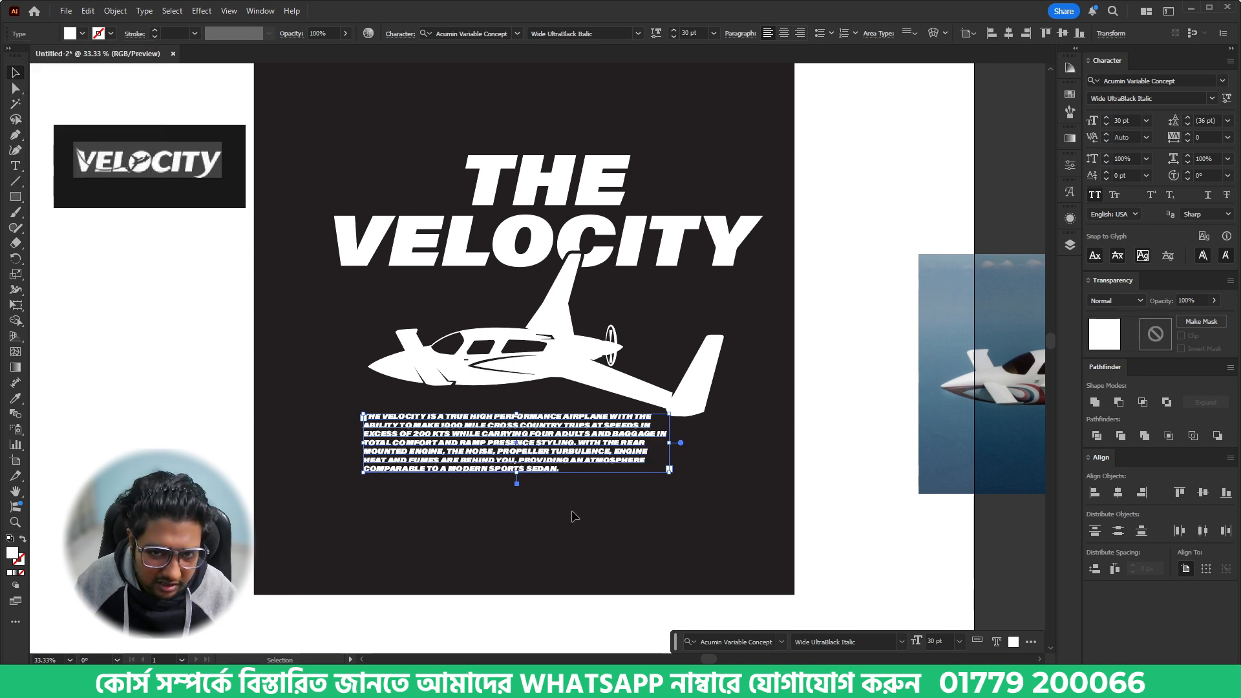
# - Change the description paragraph's Acumin Variable Concept font style to Bold
pyautogui.scroll(2, 473, 488)
pyautogui.click(525, 388)
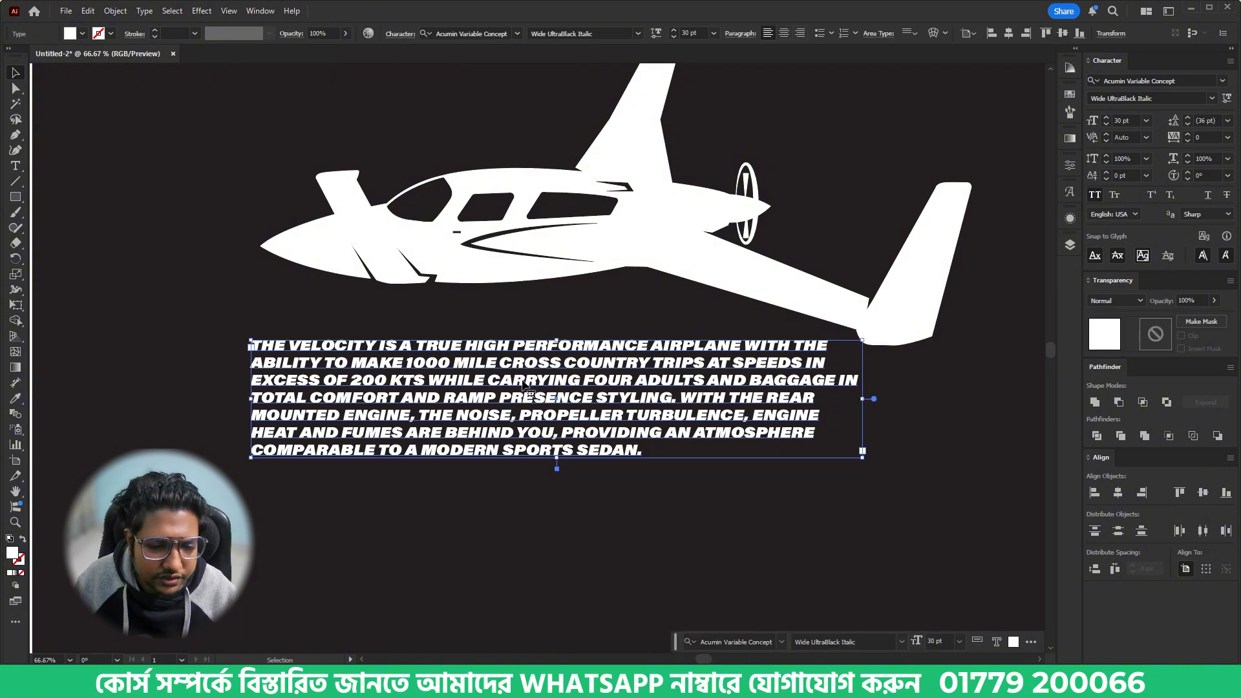
pyautogui.click(582, 34)
pyautogui.write('Bold')
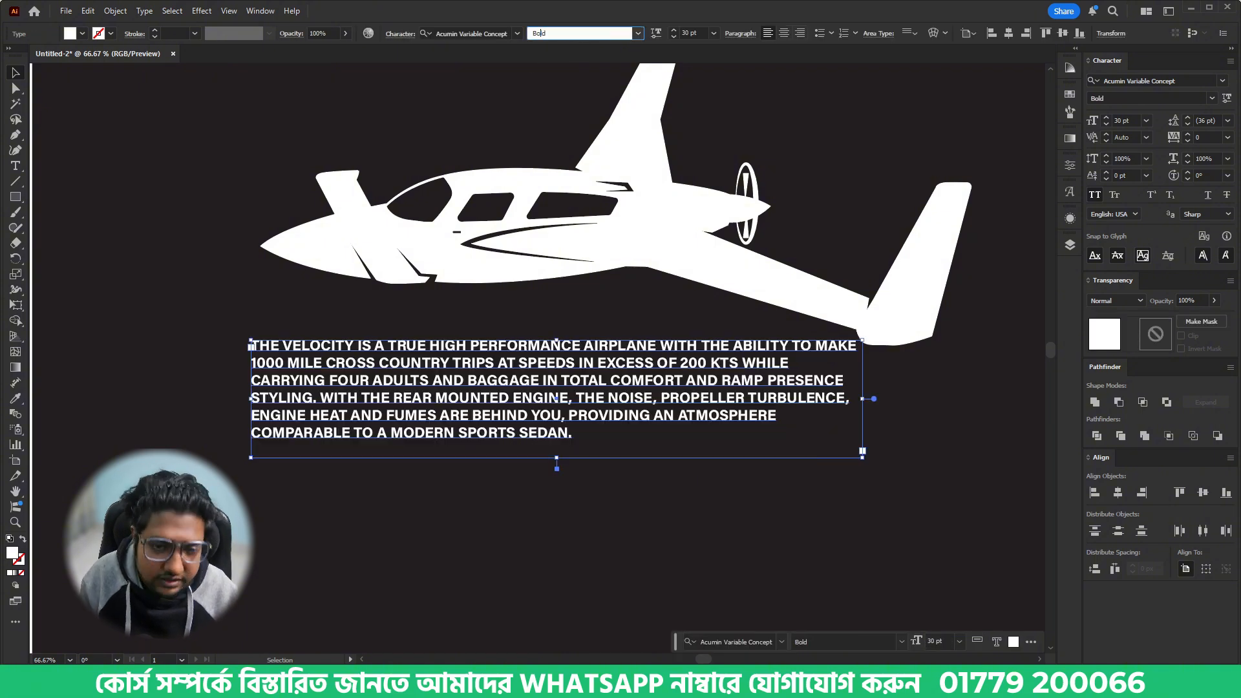
pyautogui.click(790, 505)
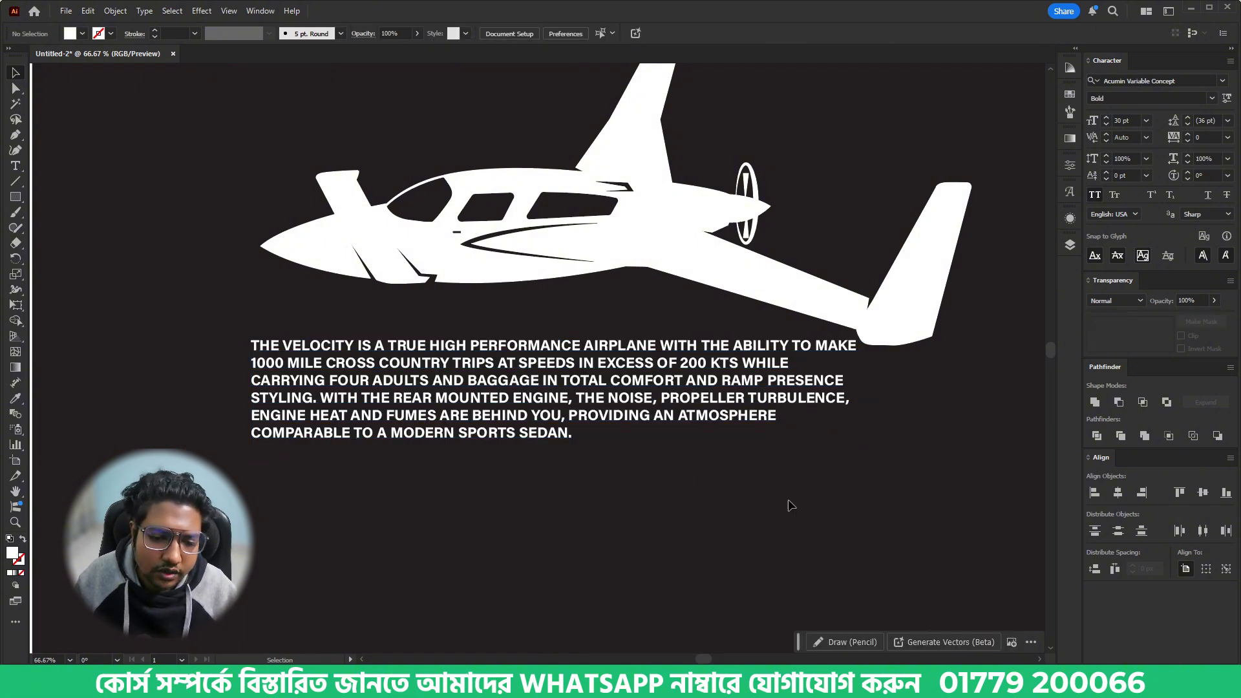
pyautogui.click(731, 411)
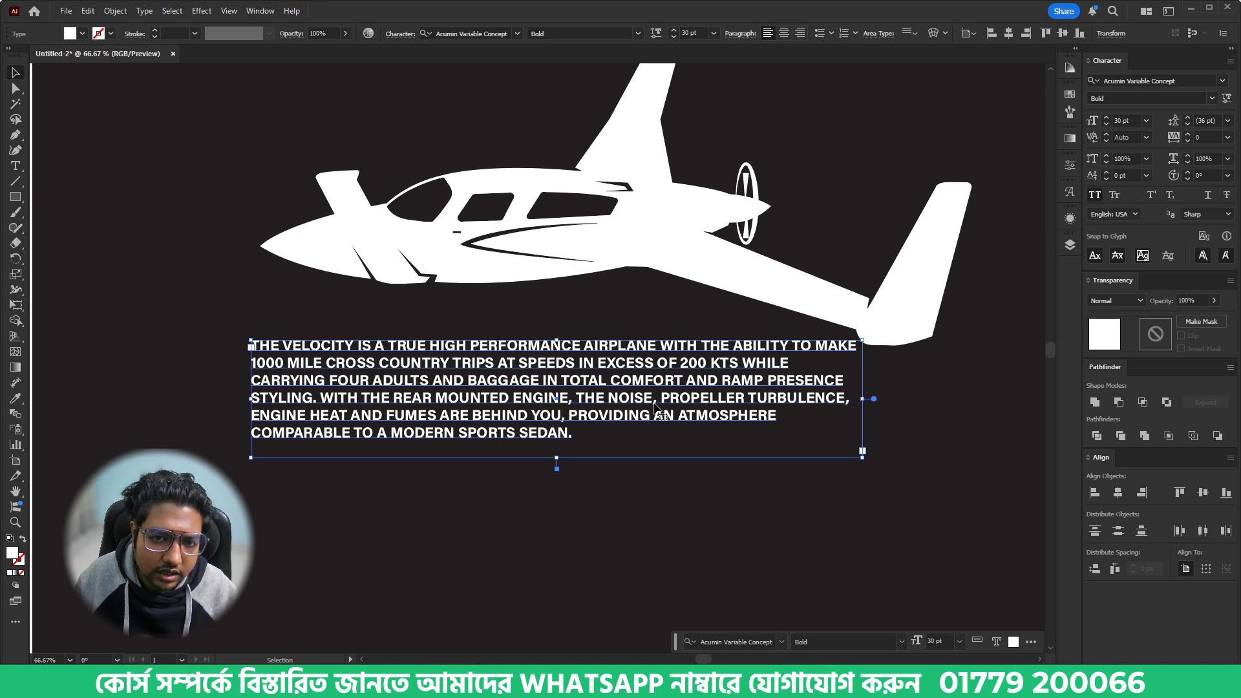
pyautogui.click(638, 33)
pyautogui.click(531, 331)
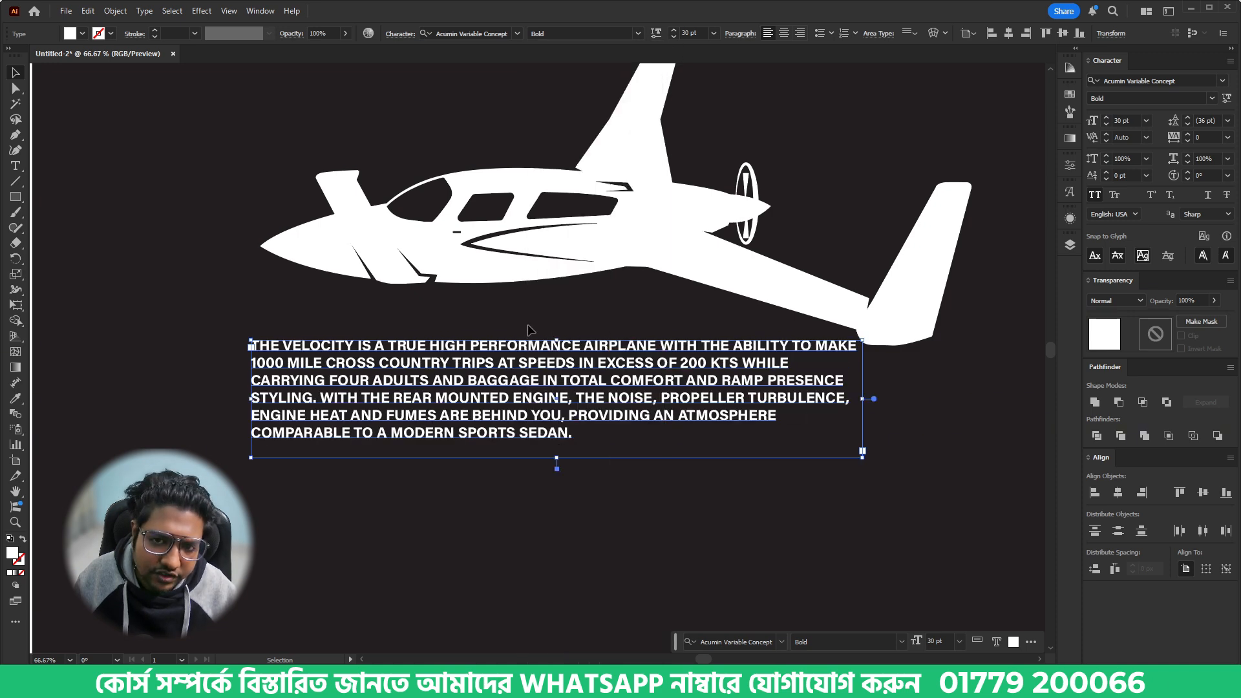
# - Insert line breaks in the description after "AIRPLANE", "CROSS COUNTRY" and "WHILE CARRYING"
pyautogui.click(701, 517)
pyautogui.press('t')
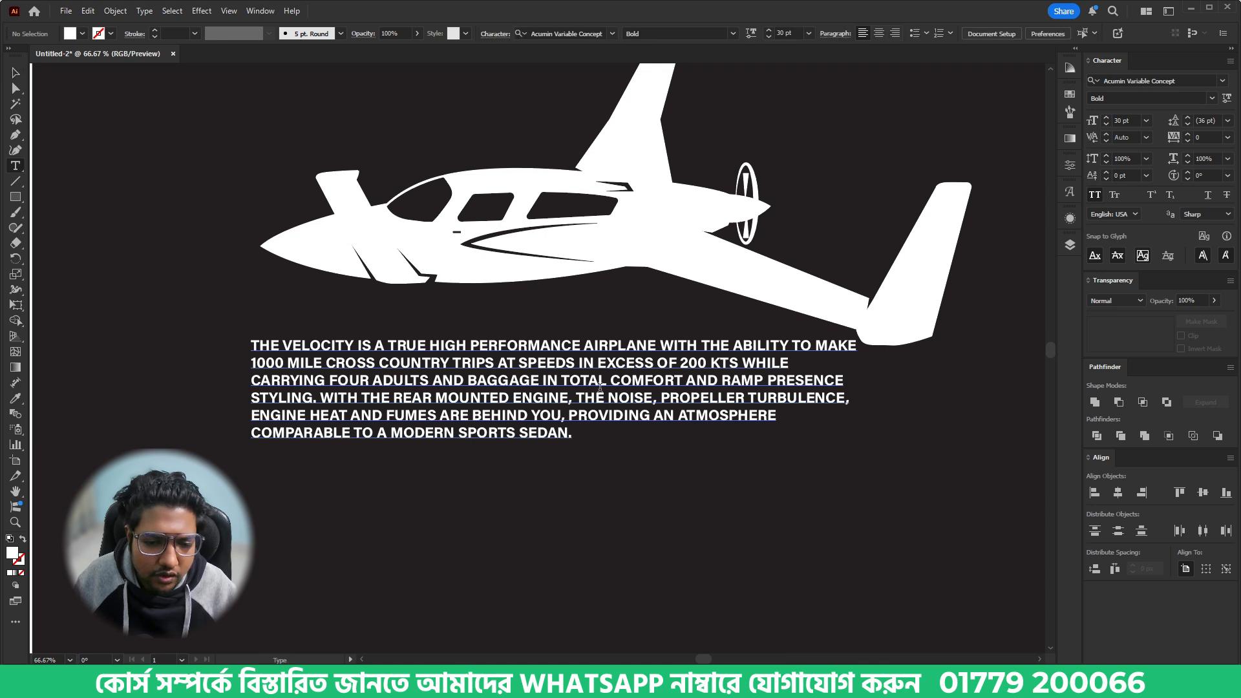
pyautogui.click(662, 343)
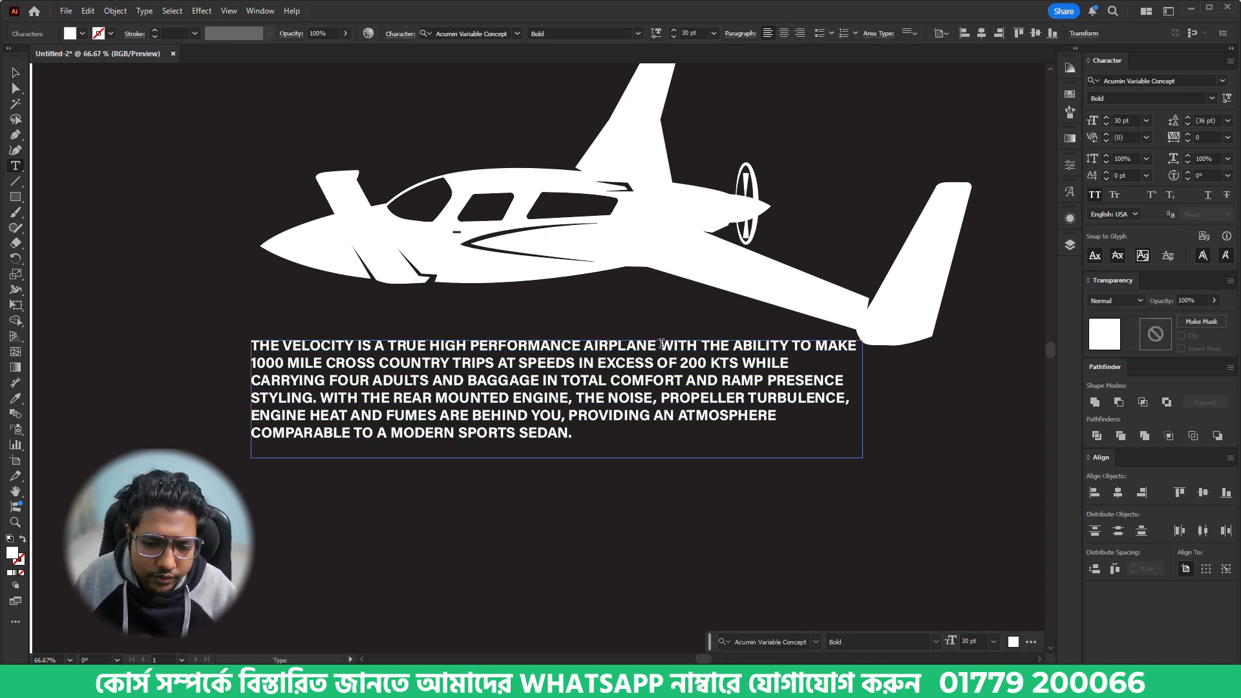
pyautogui.press('Return')
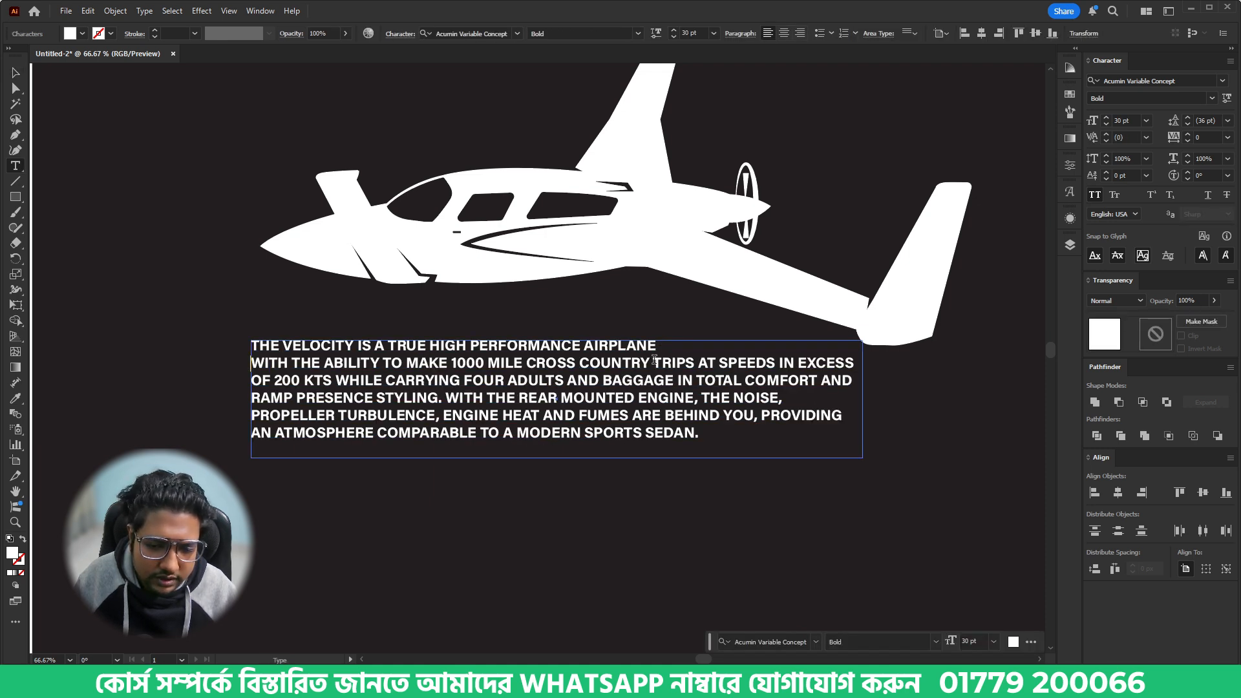
pyautogui.click(654, 360)
pyautogui.press('Return')
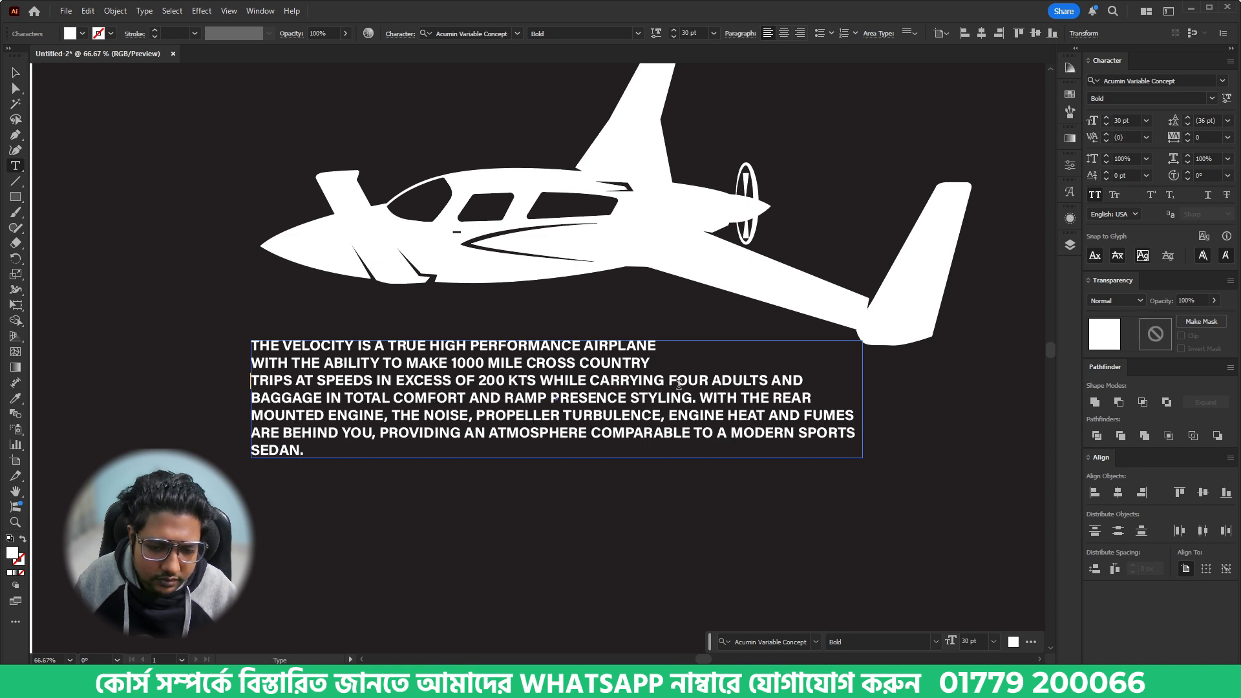
pyautogui.click(670, 380)
pyautogui.press('Return')
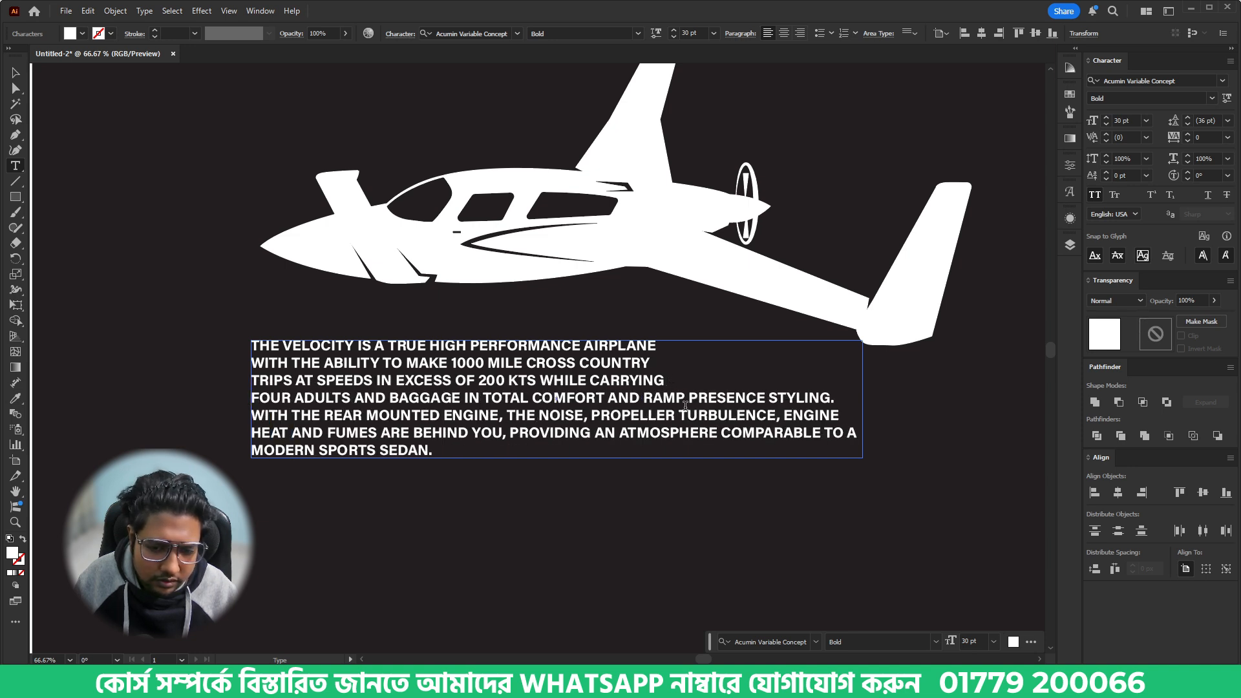
# - Break the description's remaining lines after "TOTAL COMFORT AND", "REAR MOUNTED ENGINE,", "ENGINE HEAT AND" and "AN ATMOSPHERE"
pyautogui.click(645, 399)
pyautogui.press('Return')
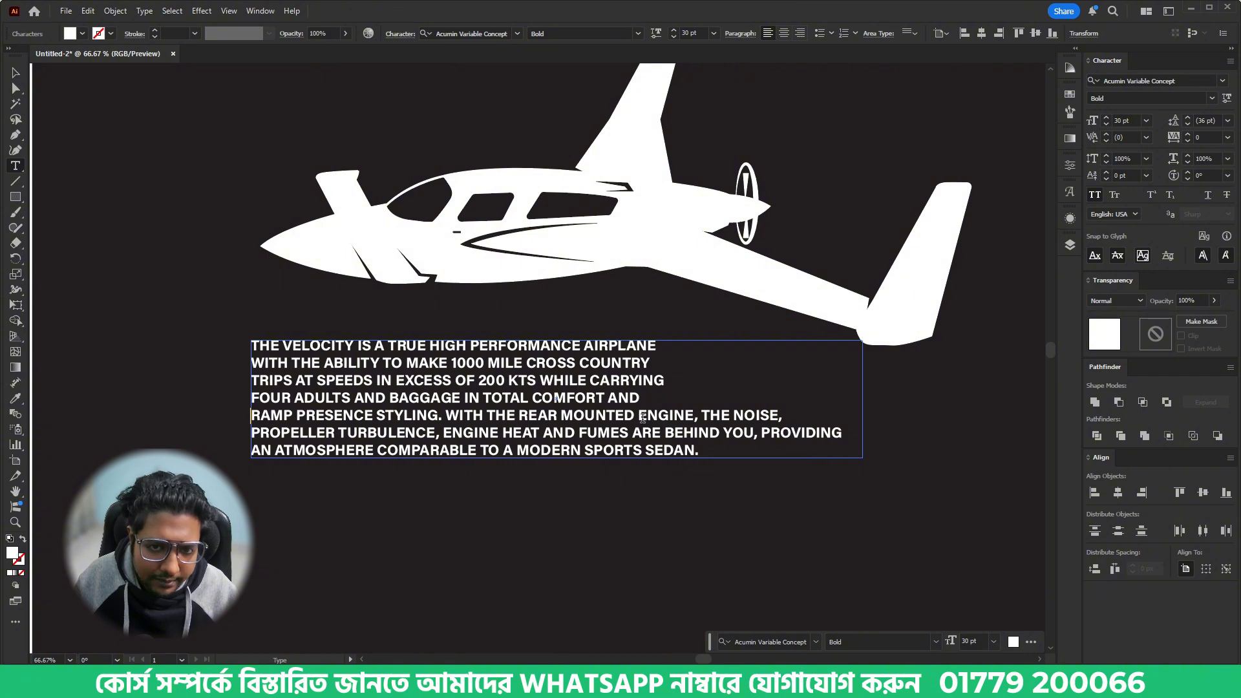
pyautogui.click(704, 416)
pyautogui.press('Return')
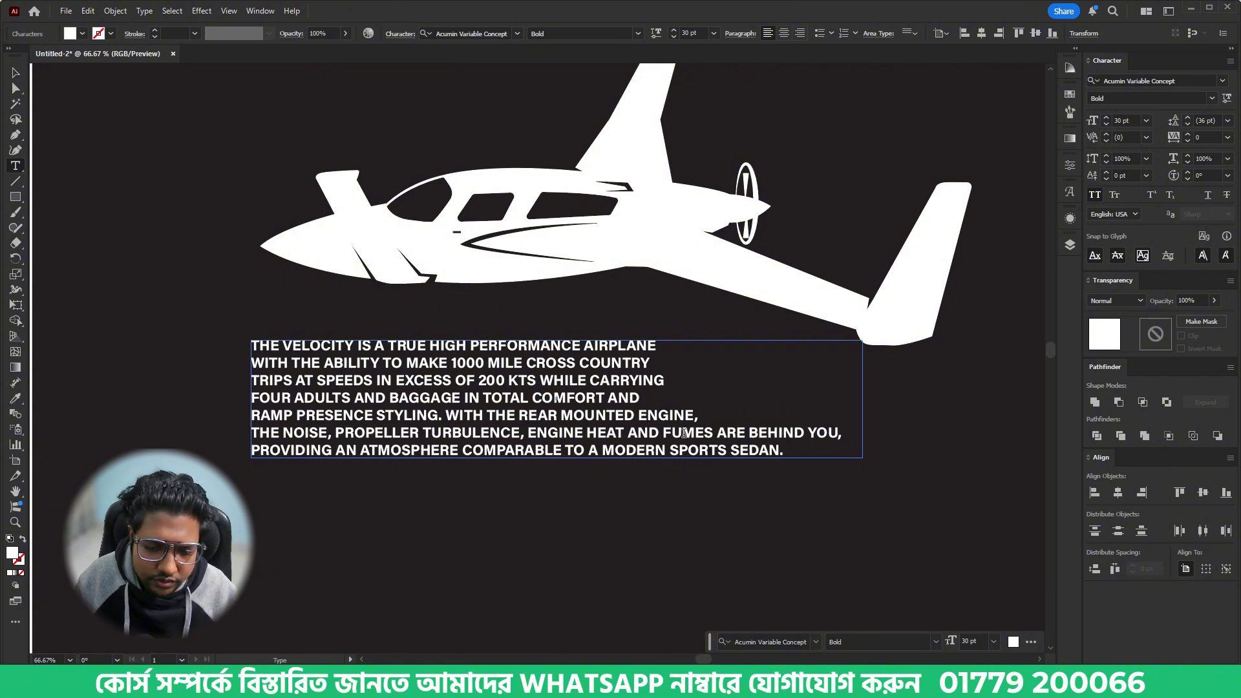
pyautogui.press('Return')
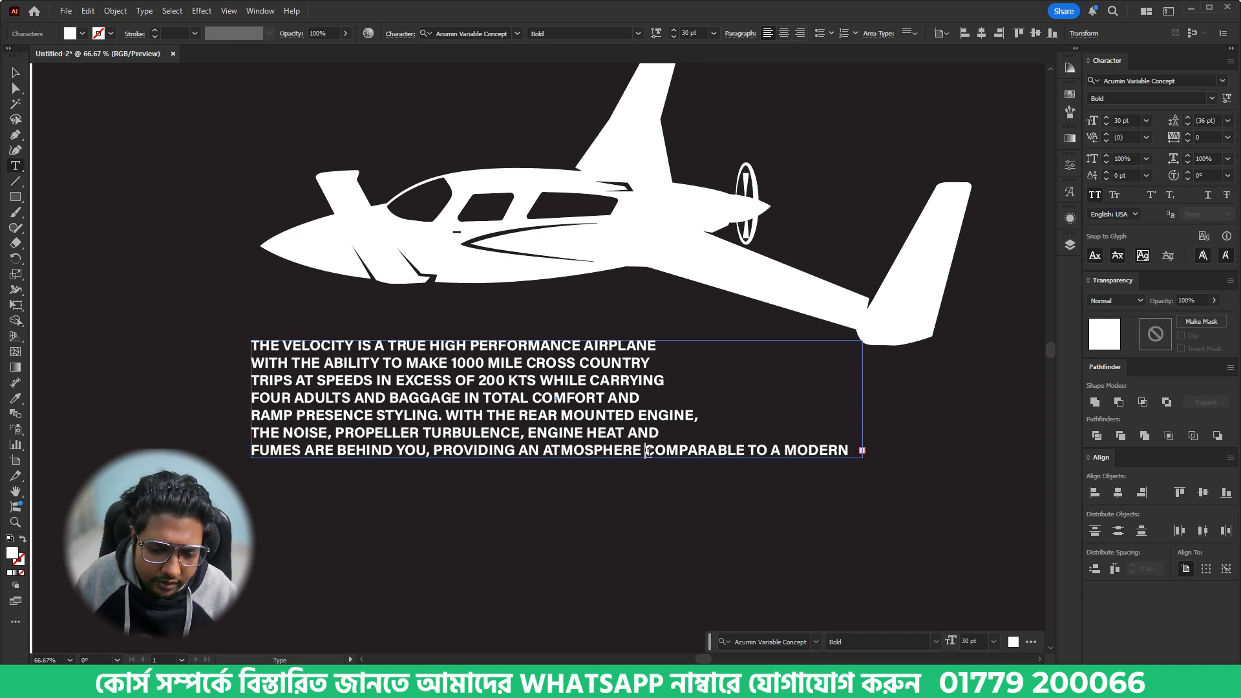
pyautogui.press('Return')
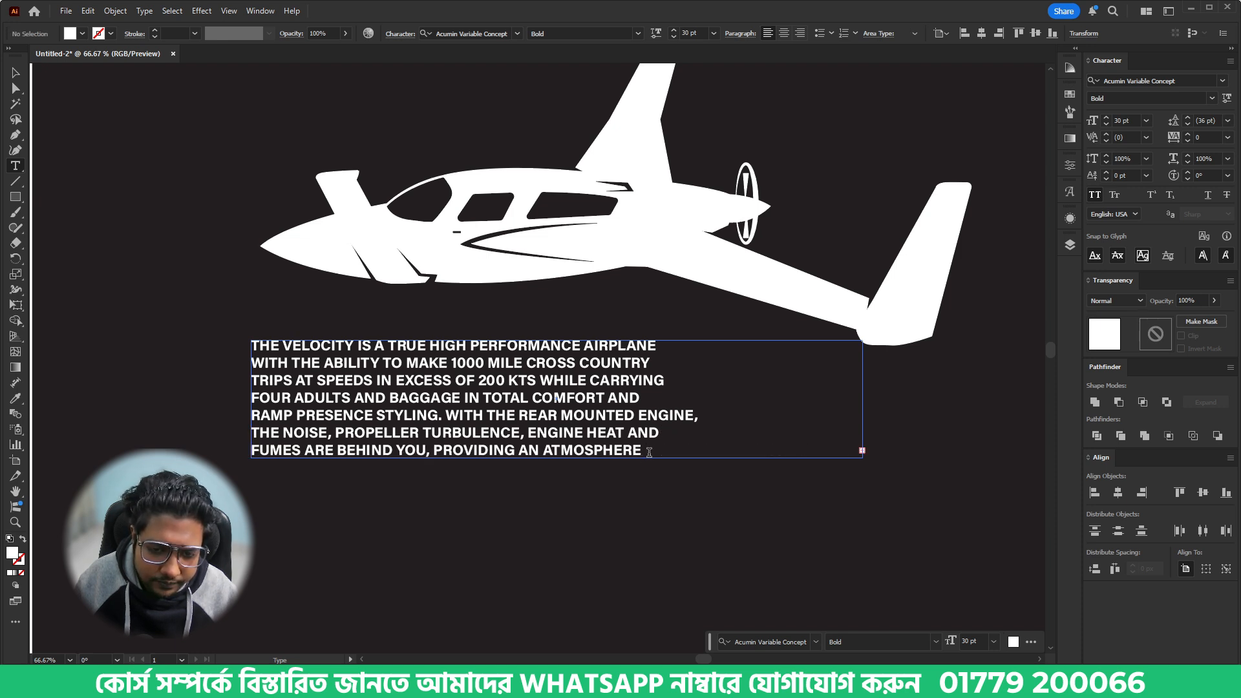
# - Extend the description's text frame downward to fit the overflowing last line and centre-align the paragraph
pyautogui.click(14, 73)
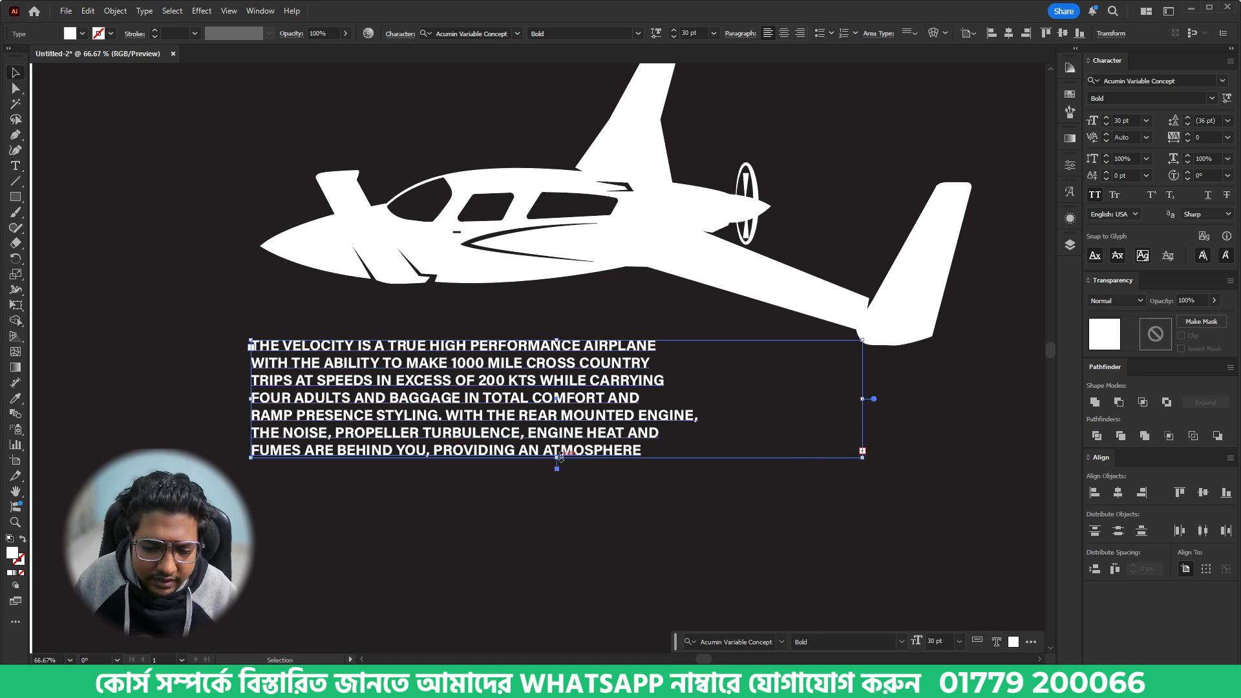
pyautogui.moveTo(567, 458); pyautogui.dragTo(567, 518)
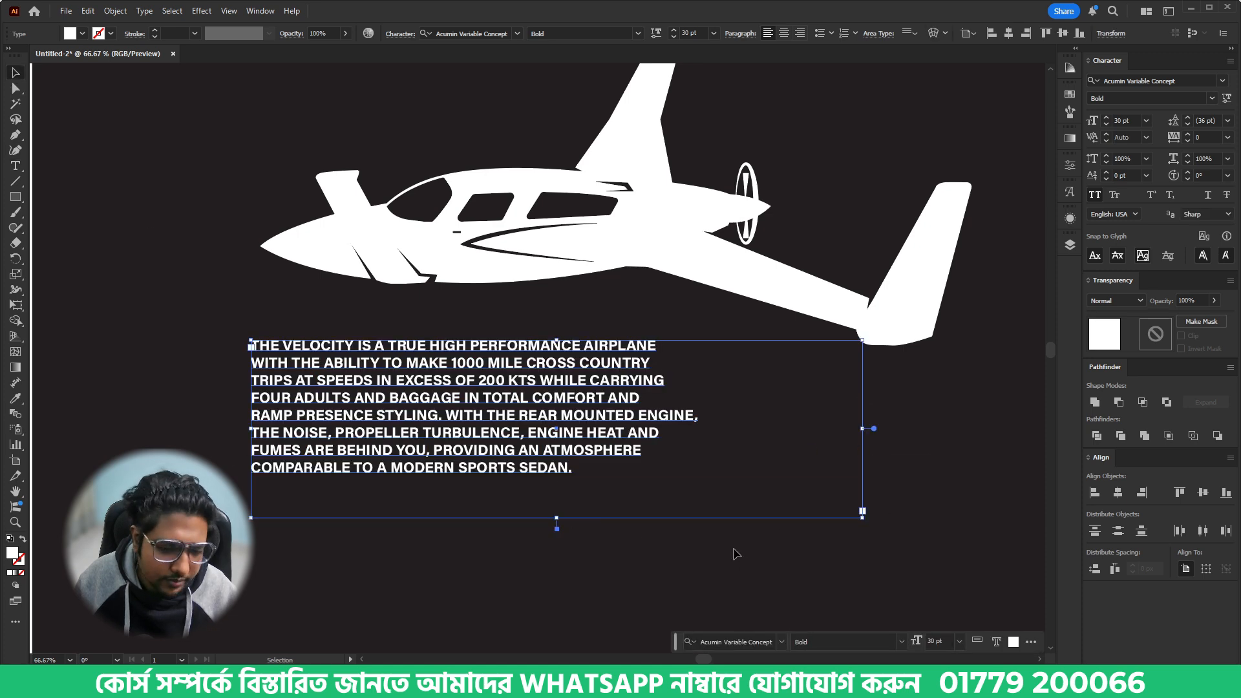
pyautogui.click(784, 33)
# - Enlarge the description's text frame evenly around its centre and set the font size to 40 pt
pyautogui.scroll(-3, 666, 442)
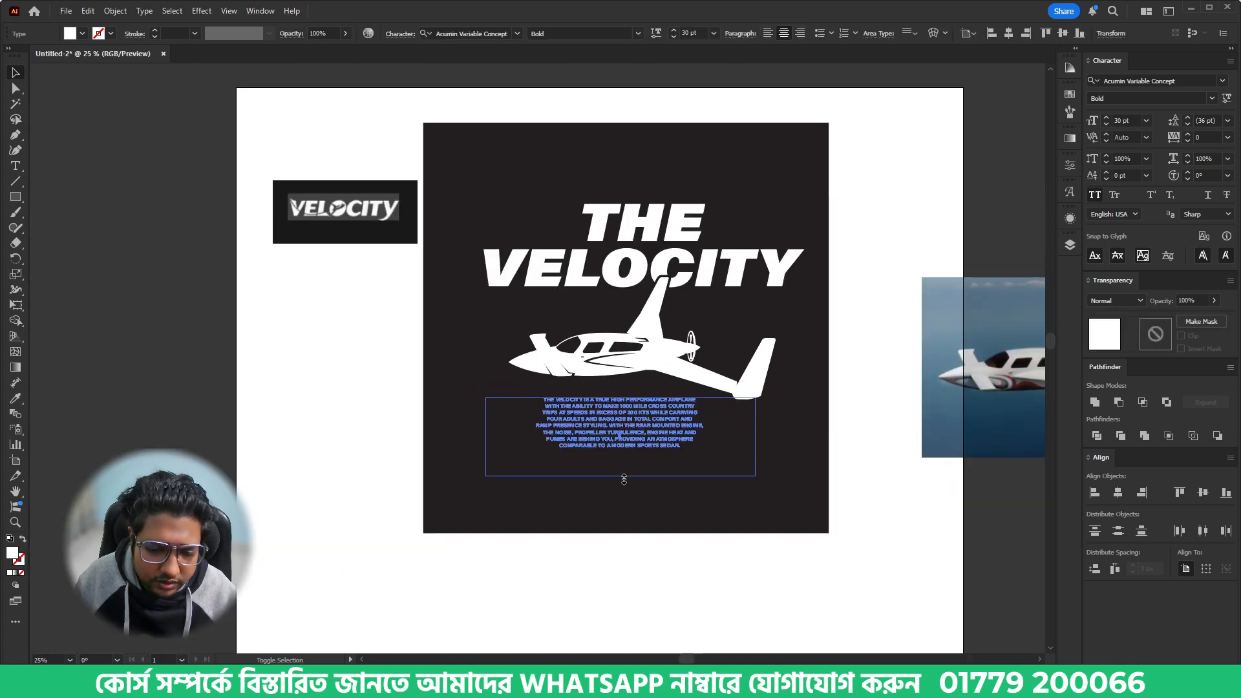
pyautogui.click(731, 515)
pyautogui.click(621, 434)
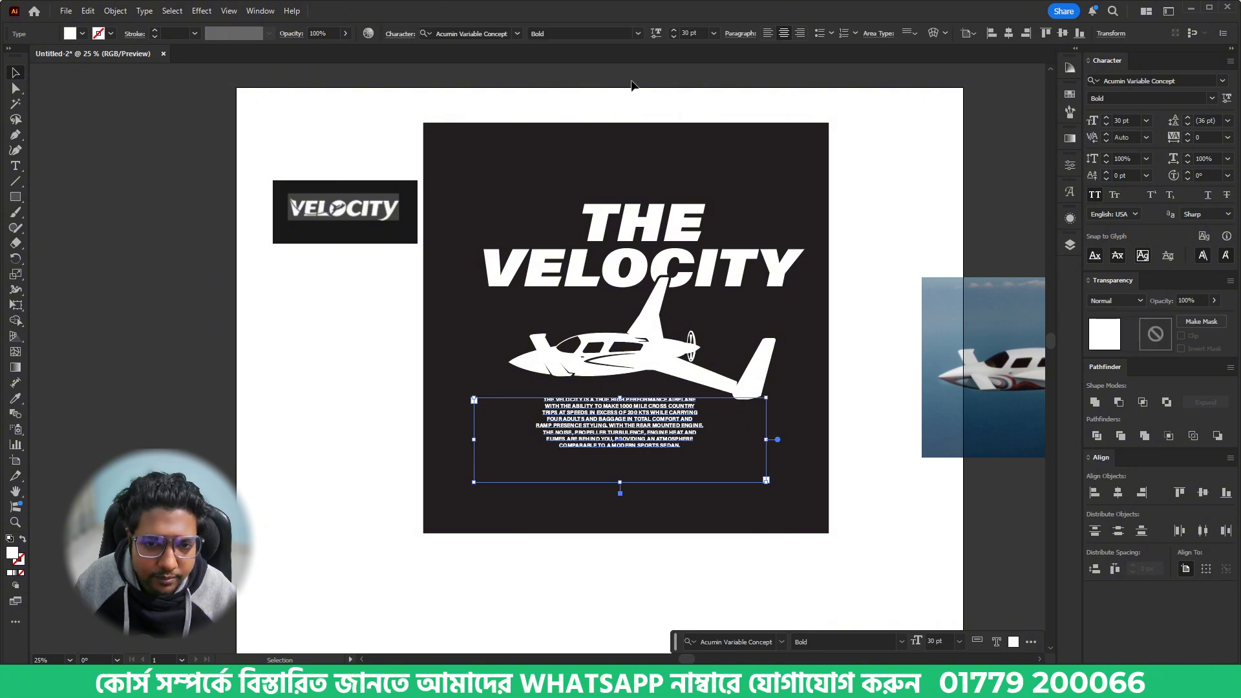
pyautogui.scroll(1, 695, 32)
pyautogui.click(816, 412)
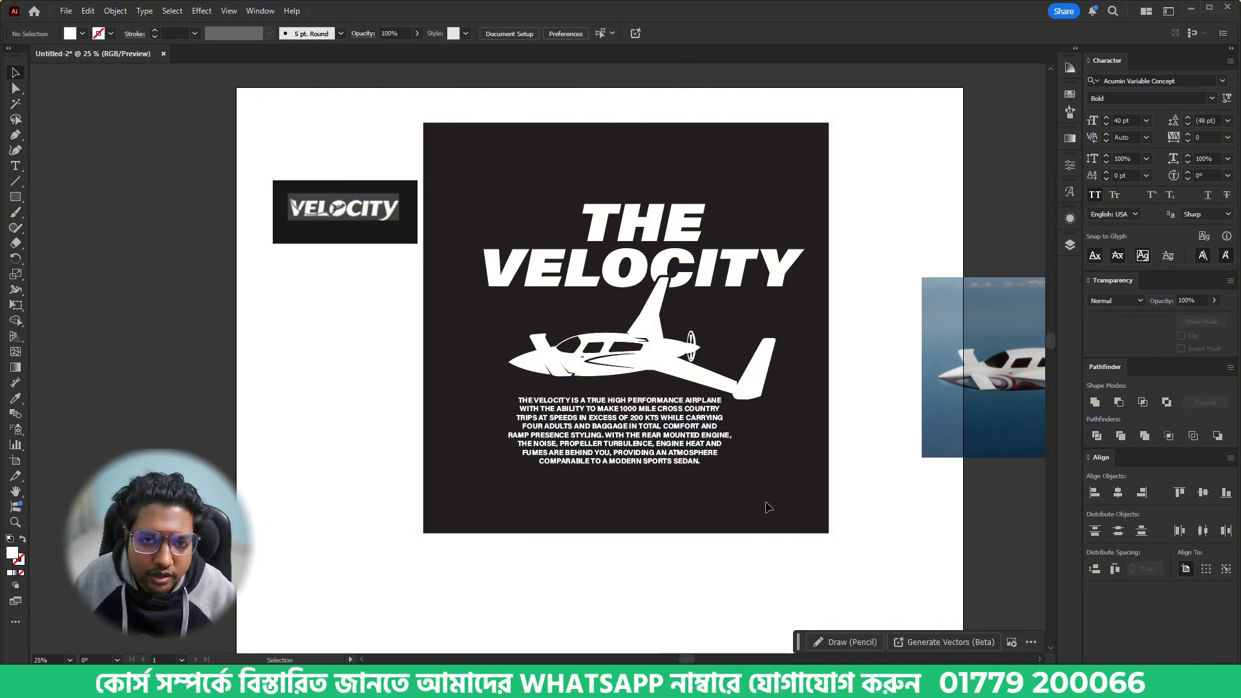
pyautogui.click(662, 348)
pyautogui.keyDown('shift'); pyautogui.click(671, 264); pyautogui.keyUp('shift')
pyautogui.keyDown('shift'); pyautogui.click(669, 225); pyautogui.keyUp('shift')
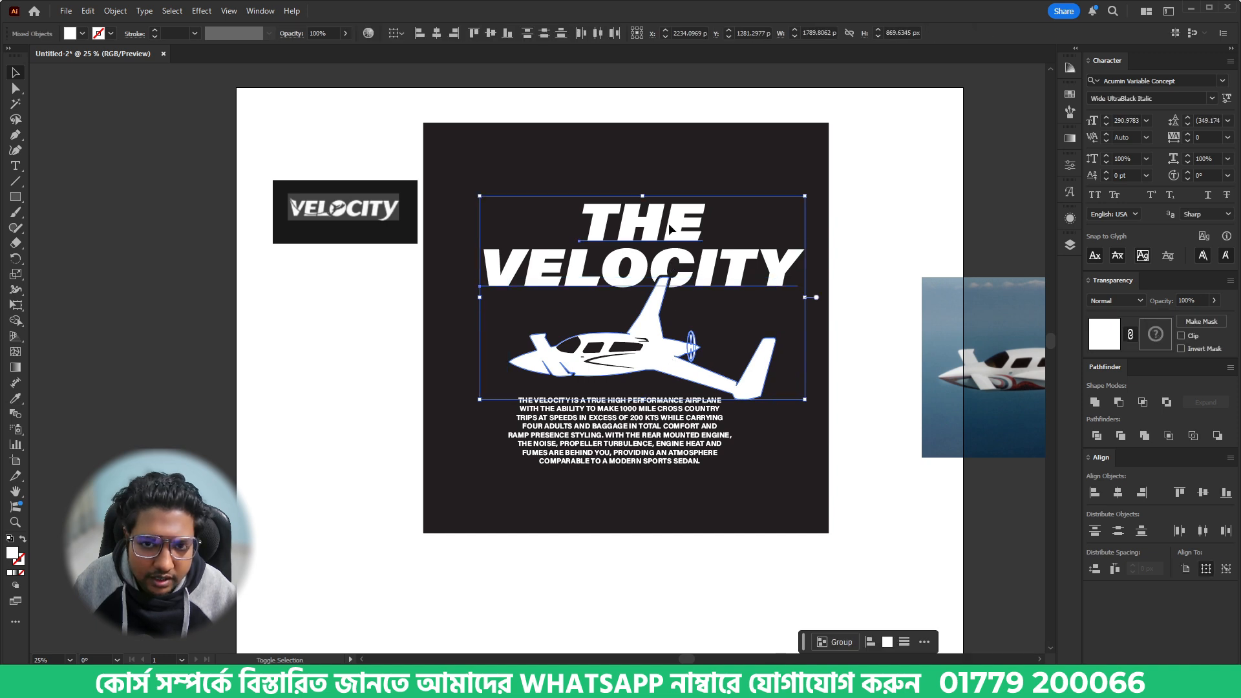
pyautogui.click(723, 346)
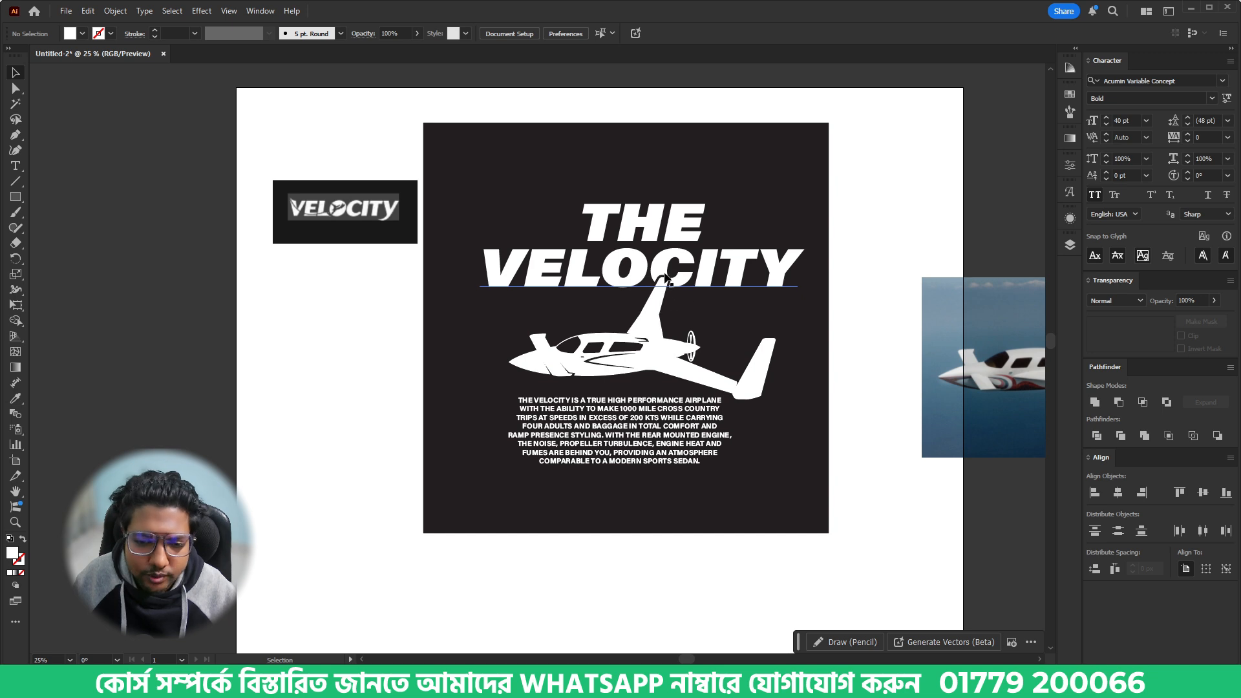
# - Align the THE VELOCITY lettering, airplane and description paragraph to one another by their horizontal centres
pyautogui.moveTo(530, 183); pyautogui.dragTo(770, 504)
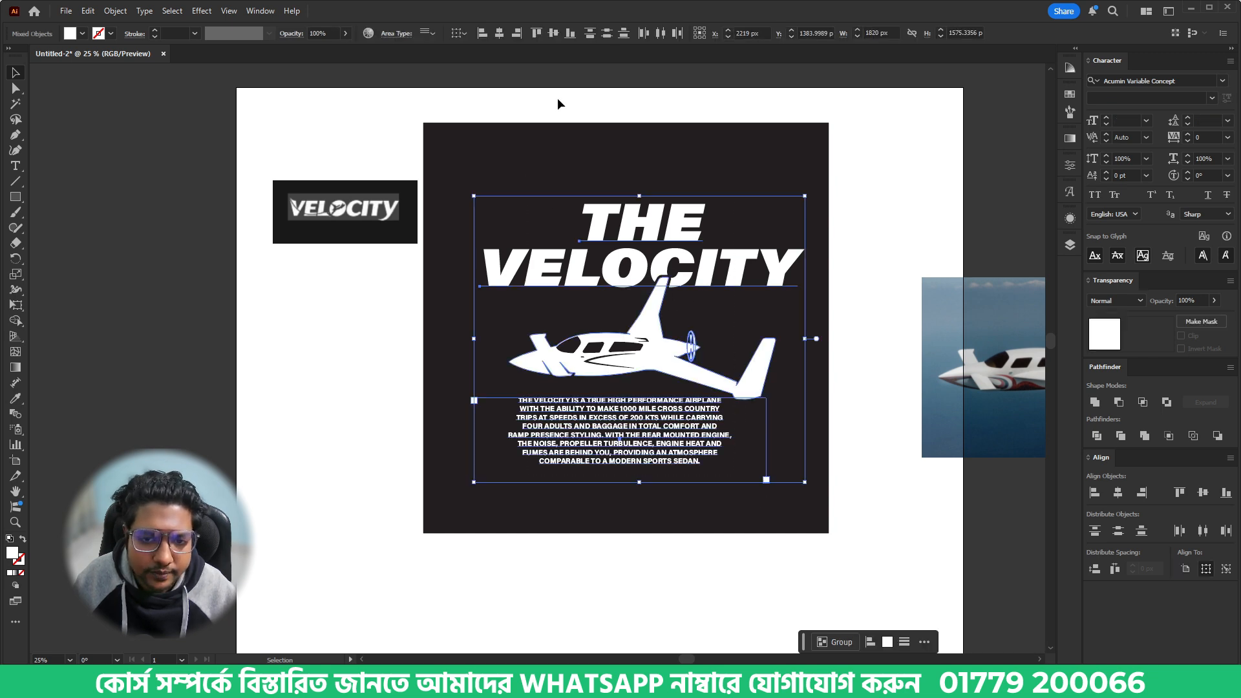
pyautogui.click(498, 35)
pyautogui.click(699, 183)
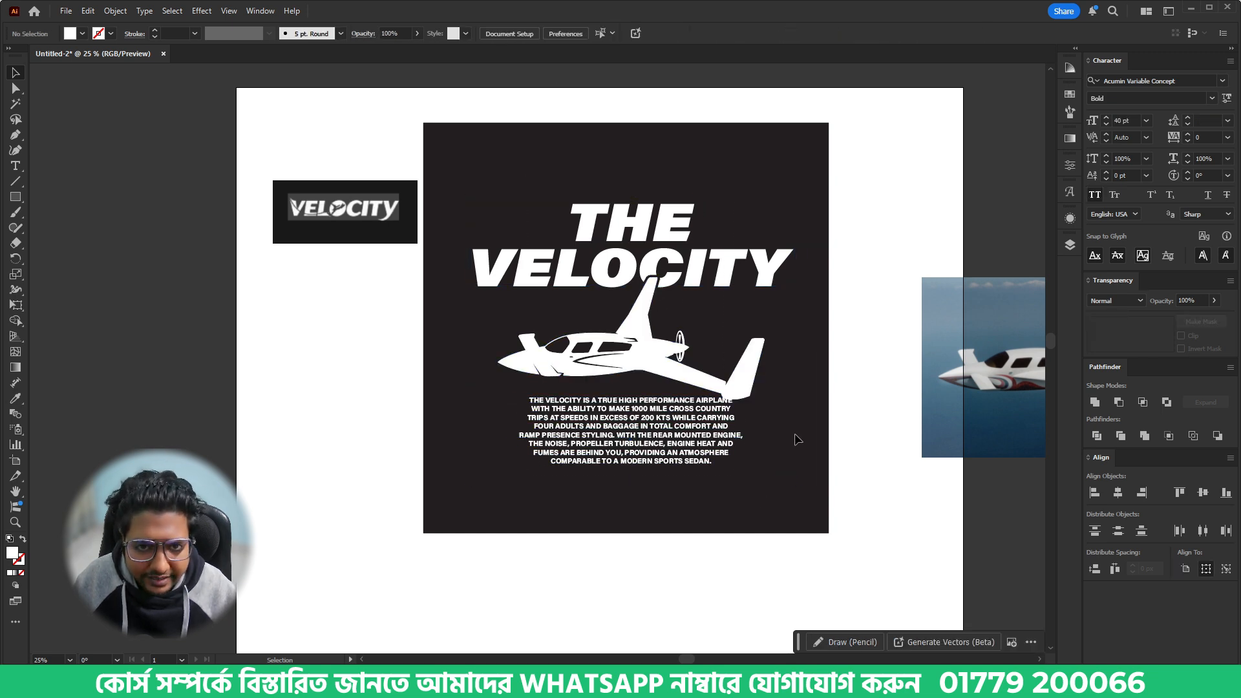
# - Set the description's font size to 37 pt and nudge the paragraph left and slightly up beneath the airplane
pyautogui.click(675, 435)
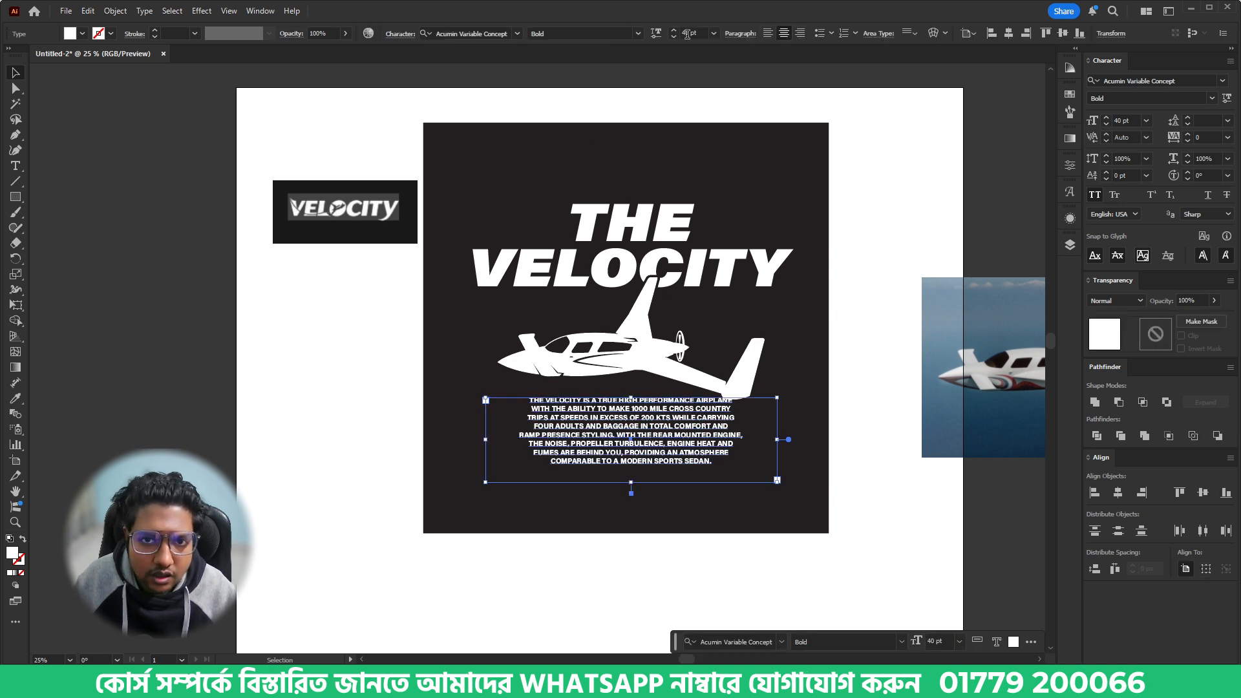
pyautogui.scroll(-3, 687, 34)
pyautogui.hotkey('shift', 'Left')
pyautogui.hotkey('shift', 'Left')
pyautogui.hotkey('shift', 'Left')
pyautogui.hotkey('shift', 'Left')
pyautogui.hotkey('shift', 'Left')
pyautogui.hotkey('shift', 'Left')
pyautogui.hotkey('shift', 'Left')
pyautogui.hotkey('shift', 'Left')
pyautogui.hotkey('shift', 'Left')
pyautogui.hotkey('shift', 'Left')
pyautogui.hotkey('shift', 'Left')
pyautogui.hotkey('shift', 'Left')
pyautogui.hotkey('shift', 'Left')
pyautogui.hotkey('shift', 'Left')
pyautogui.hotkey('shift', 'Left')
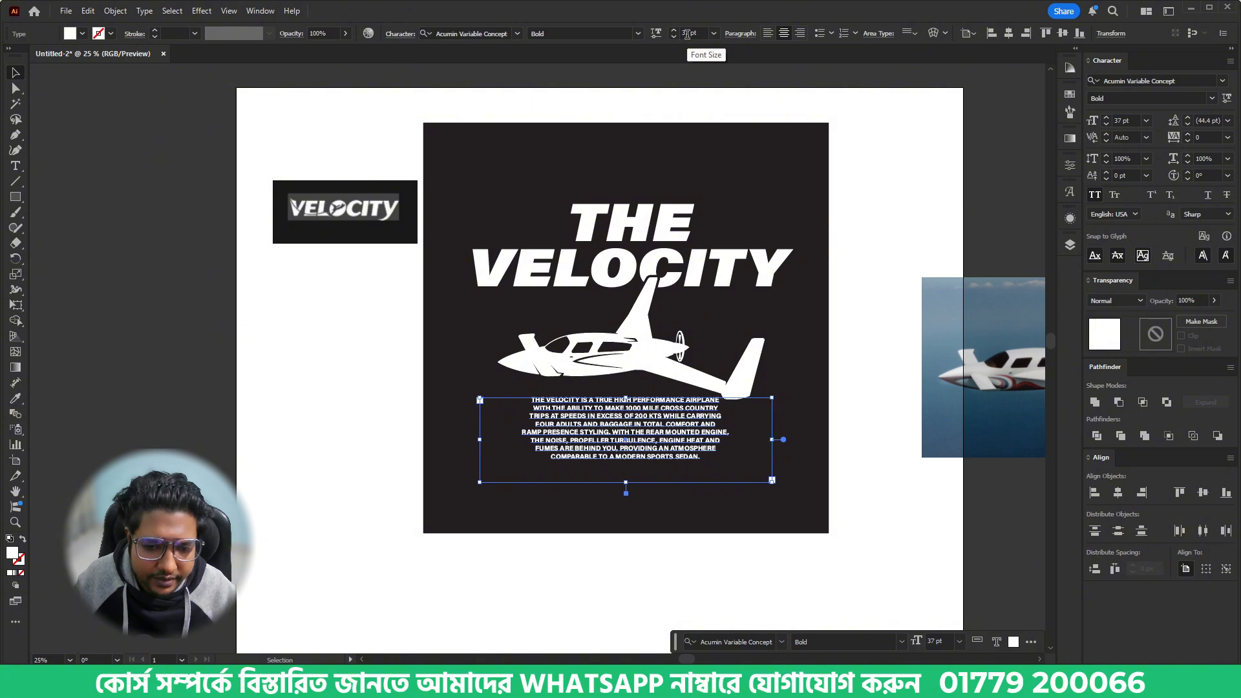
pyautogui.hotkey('shift', 'Left')
pyautogui.hotkey('shift', 'Left')
pyautogui.hotkey('shift', 'Left')
pyautogui.hotkey('shift', 'Left')
pyautogui.hotkey('shift', 'Left')
pyautogui.hotkey('shift', 'Left')
pyautogui.hotkey('shift', 'Left')
pyautogui.hotkey('shift', 'Left')
pyautogui.hotkey('shift', 'Left')
pyautogui.hotkey('shift', 'Left')
pyautogui.hotkey('shift', 'Left')
pyautogui.hotkey('shift', 'Left')
pyautogui.hotkey('shift', 'Left')
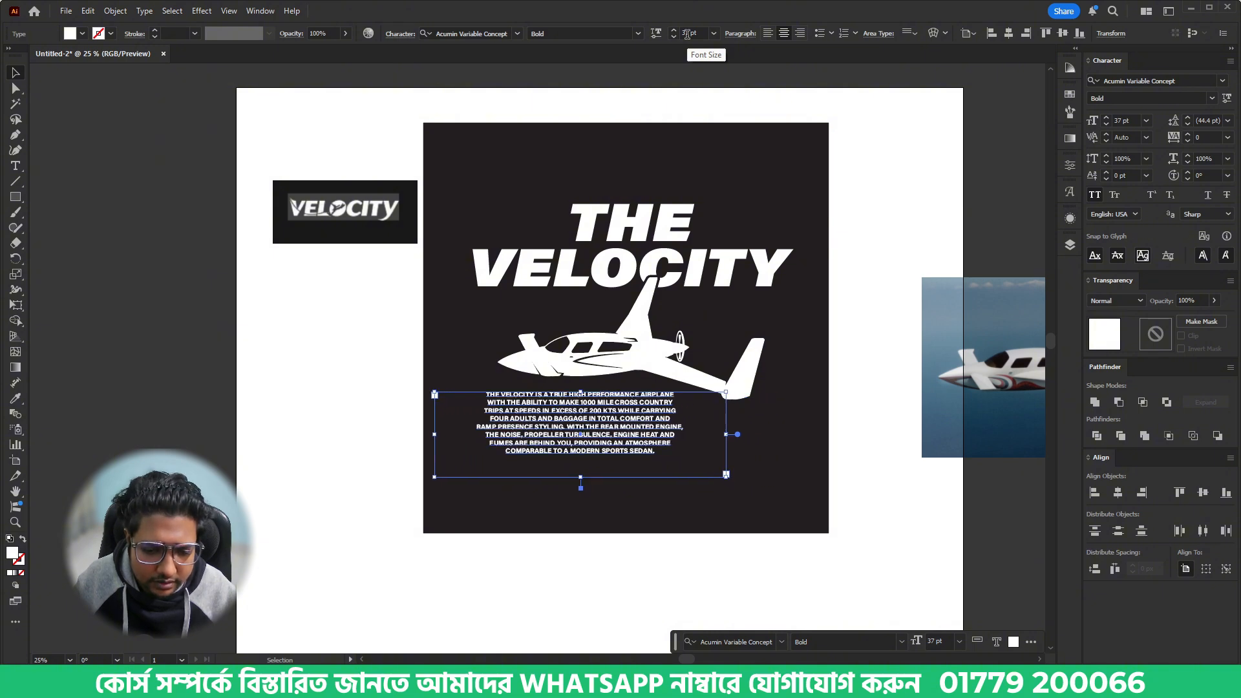
# - Nudge the description paragraph slightly up, closer to the airplane
pyautogui.hotkey('shift', 'Up')
pyautogui.hotkey('shift', 'Up')
pyautogui.hotkey('shift', 'Up')
pyautogui.hotkey('shift', 'Up')
pyautogui.hotkey('shift', 'Up')
pyautogui.click(852, 424)
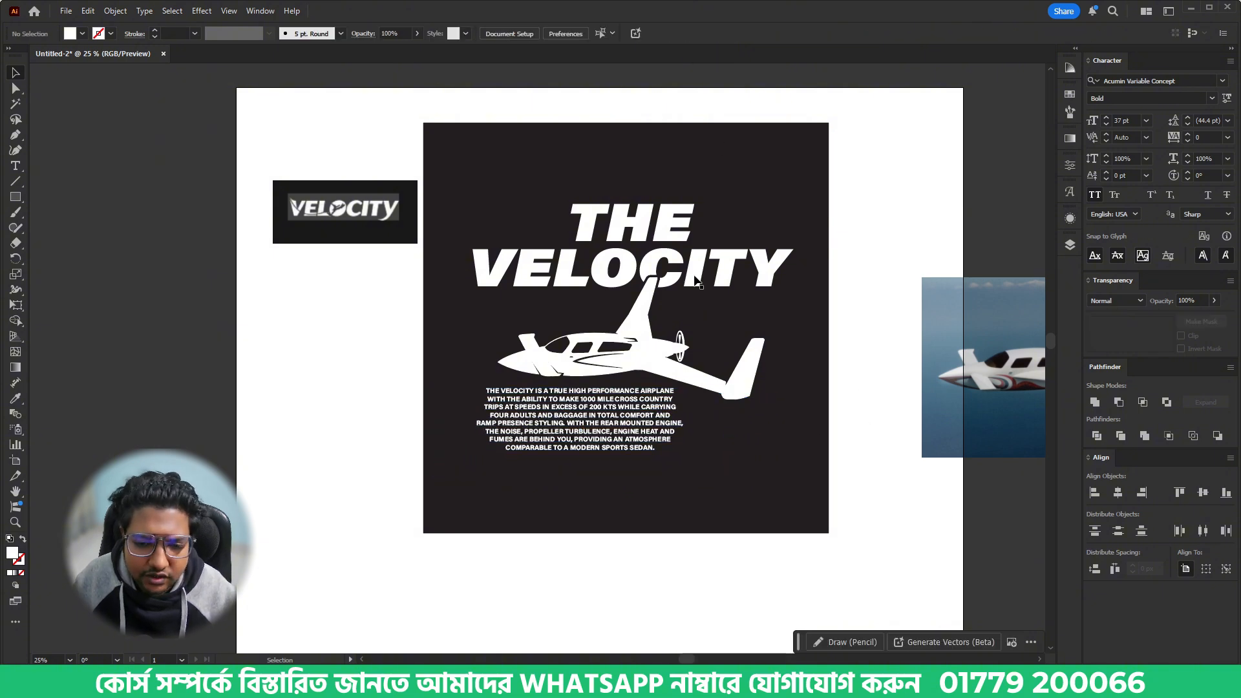
# - Duplicate the word THE out of the lettering and place the copy beneath the description paragraph
pyautogui.doubleClick(655, 223)
pyautogui.click(655, 225)
pyautogui.hotkey('ctrl', 'c')
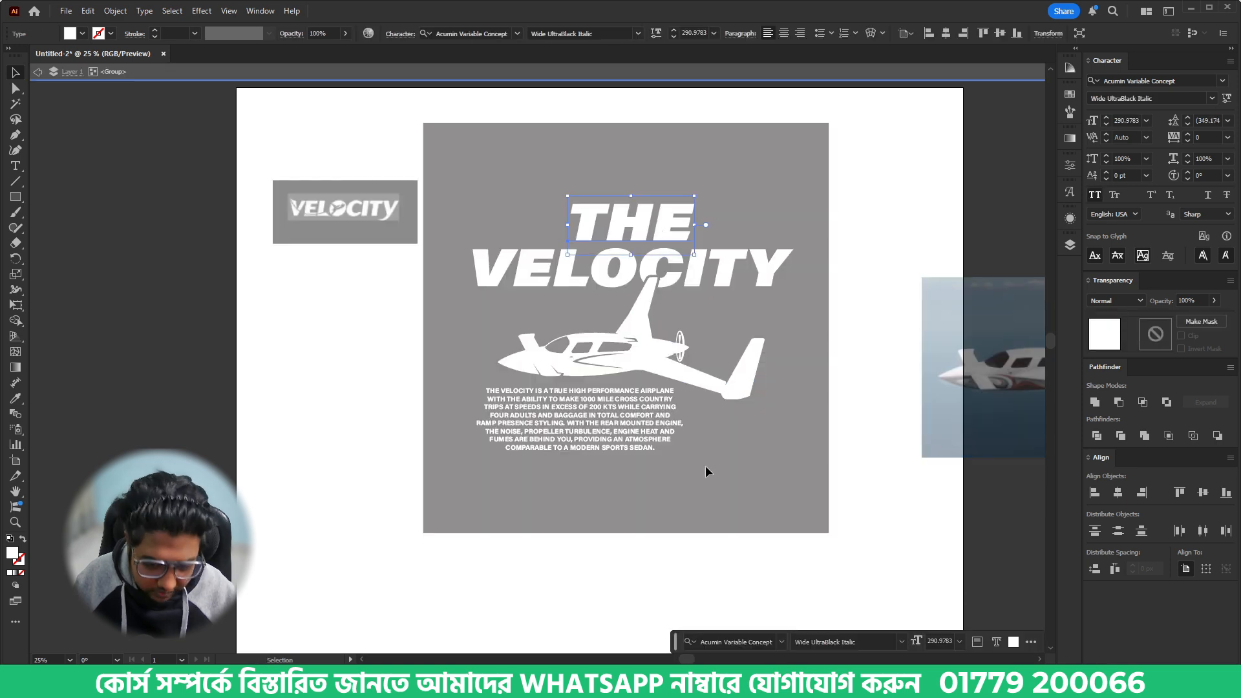
pyautogui.doubleClick(705, 466)
pyautogui.hotkey('ctrl', 'v')
pyautogui.moveTo(555, 352); pyautogui.dragTo(649, 475)
# - In the browser, open the Velocity site's About page and copy "Velocity Aircraft Inc." from the history text
pyautogui.hotkey('alt', 'Tab')
pyautogui.click(650, 472)
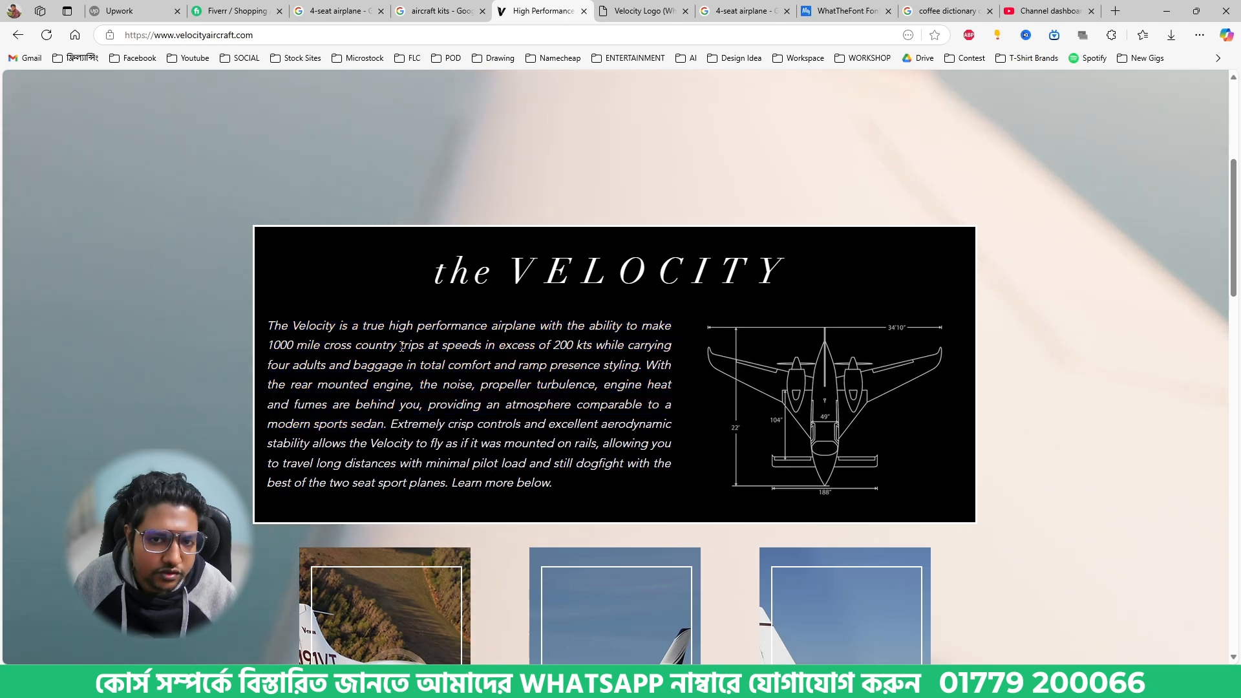
pyautogui.scroll(5, 646, 388)
pyautogui.click(673, 119)
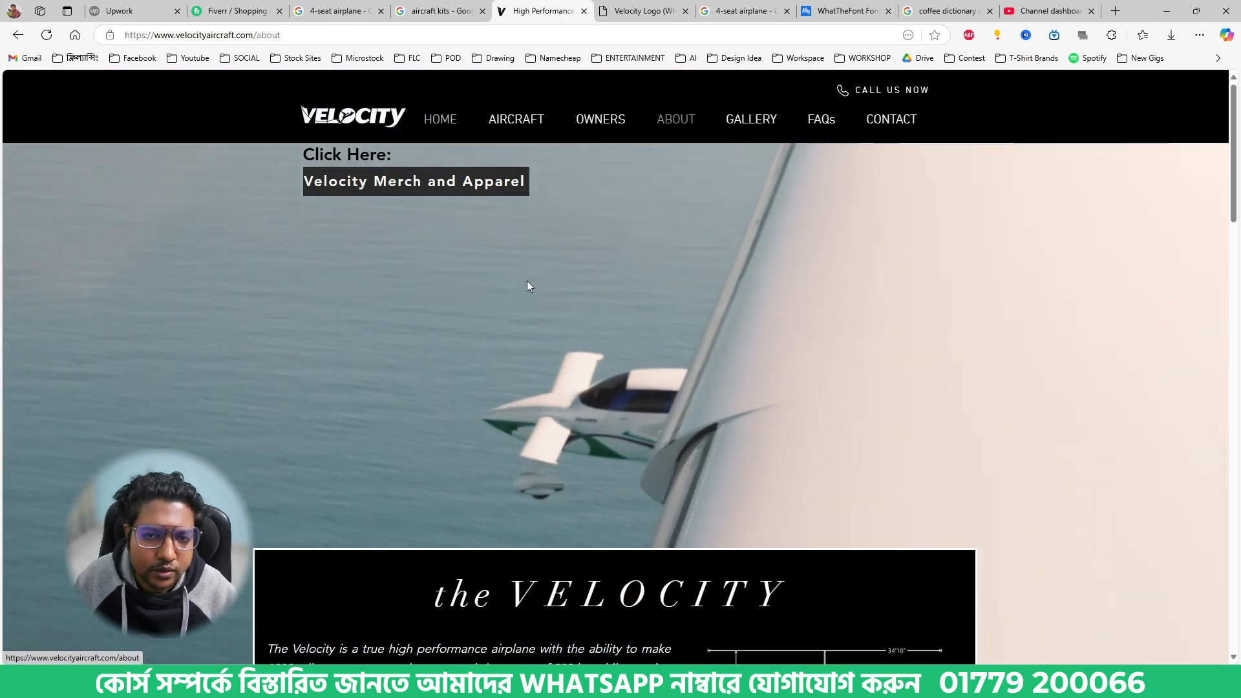
pyautogui.scroll(-2, 479, 357)
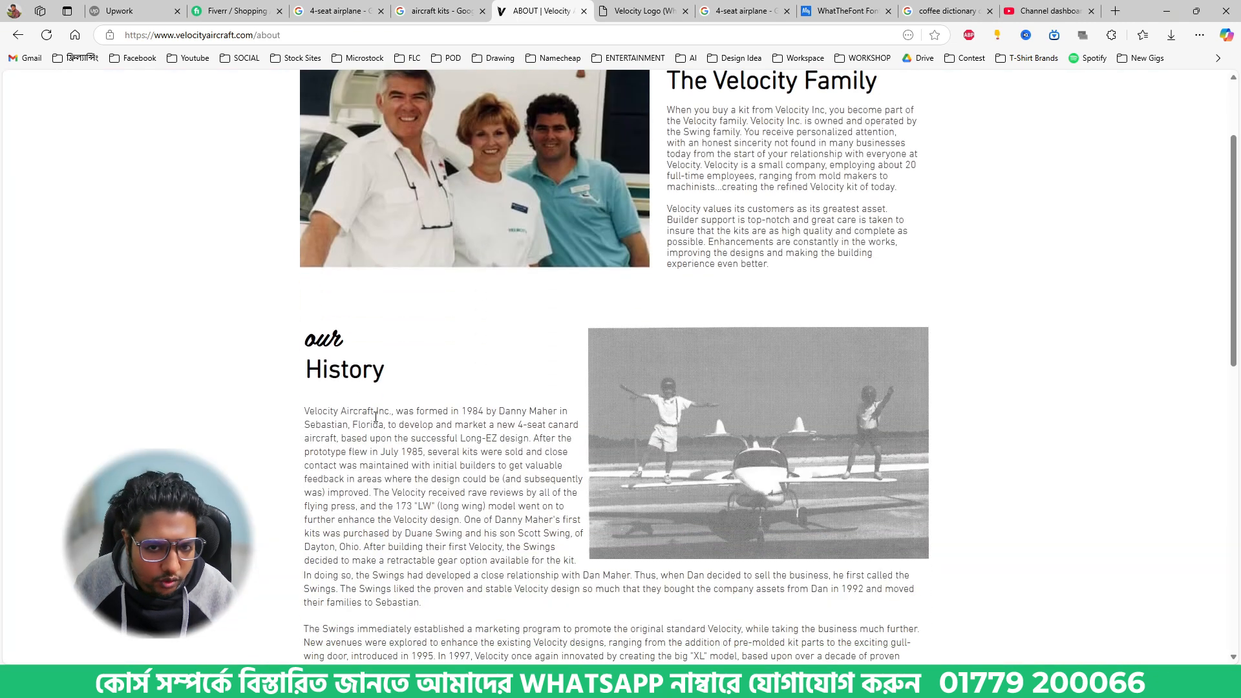
pyautogui.moveTo(306, 408); pyautogui.dragTo(395, 411)
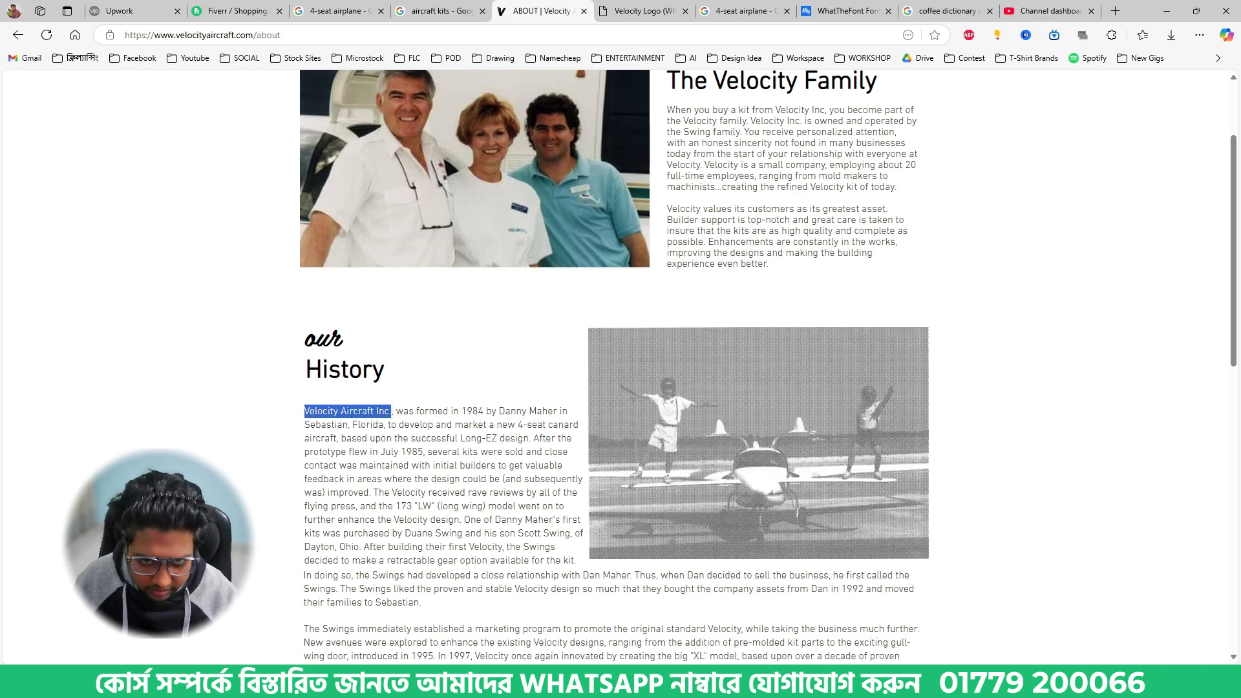
# - Back in Illustrator, replace the duplicated word beneath the paragraph with VELOCITY AIRCRAFT INC
pyautogui.hotkey('alt', 'Tab')
pyautogui.doubleClick(627, 490)
pyautogui.hotkey('ctrl', 'a')
pyautogui.hotkey('ctrl', 'v')
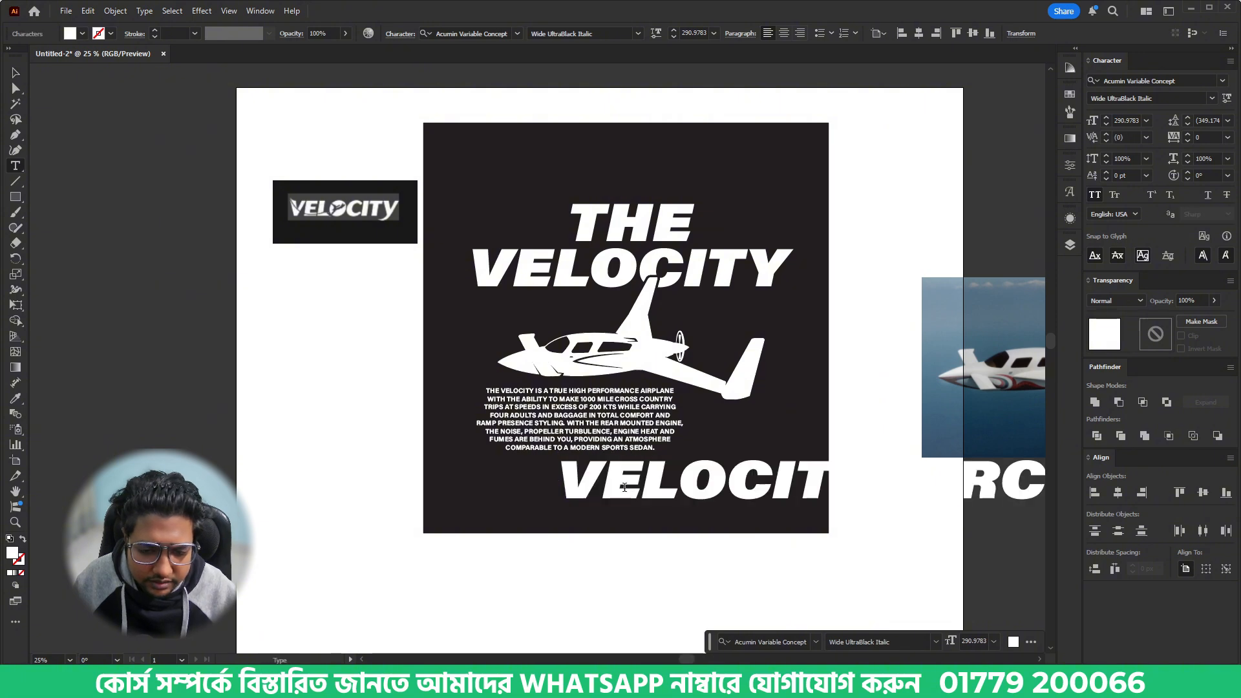
pyautogui.press('Escape')
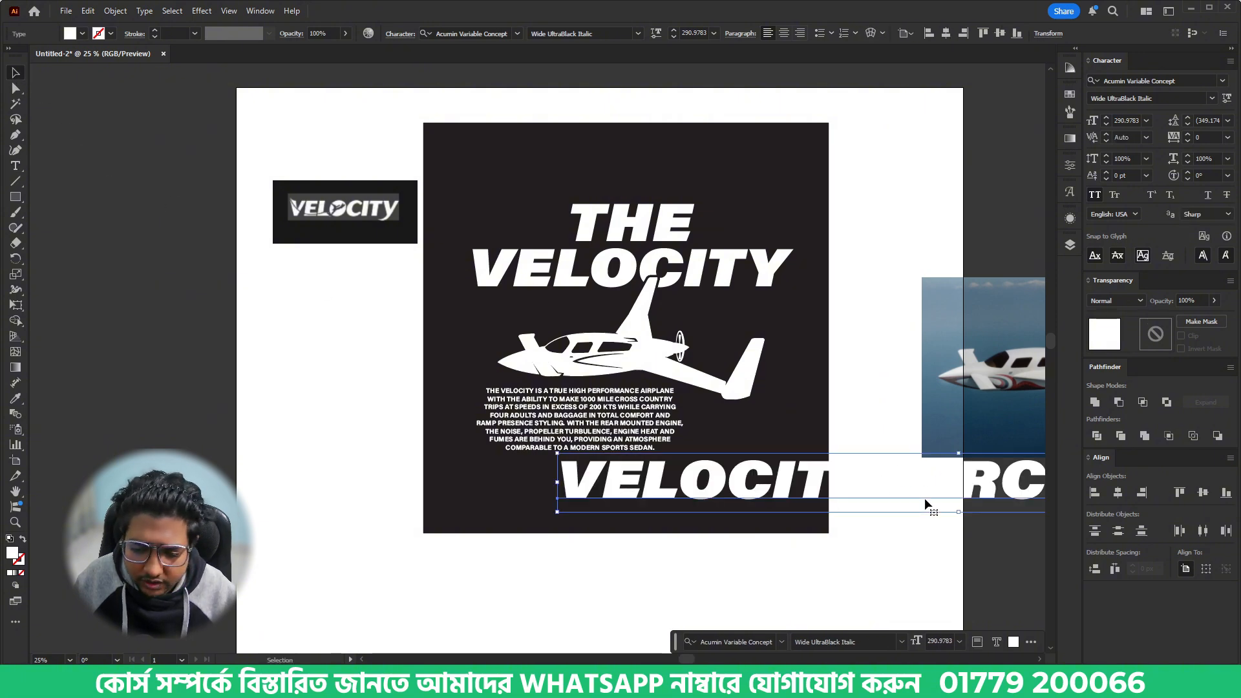
# - Scale the VELOCITY AIRCRAFT INC. line down to about 67 pt beneath the paragraph and duplicate it directly below
pyautogui.moveTo(962, 510); pyautogui.dragTo(664, 469)
pyautogui.moveTo(750, 469); pyautogui.dragTo(669, 481)
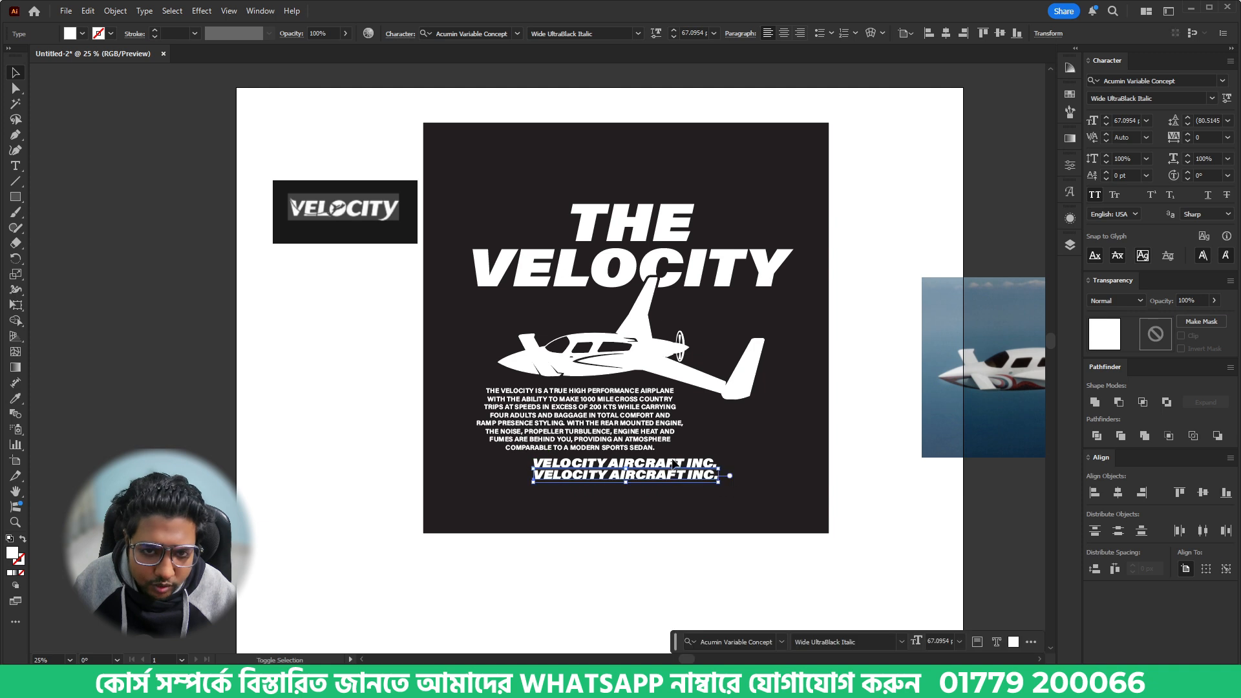
# - Set the font style of both VELOCITY AIRCRAFT INC. lines to Black
pyautogui.click(638, 33)
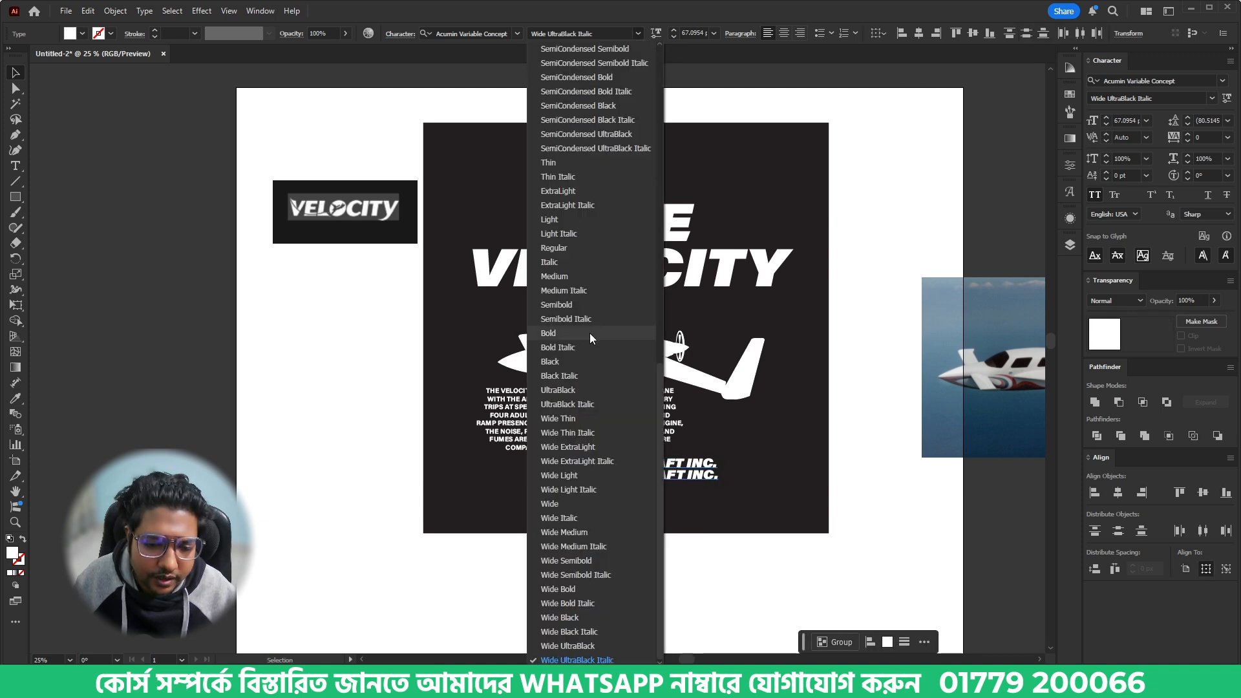
pyautogui.click(580, 356)
pyautogui.click(648, 521)
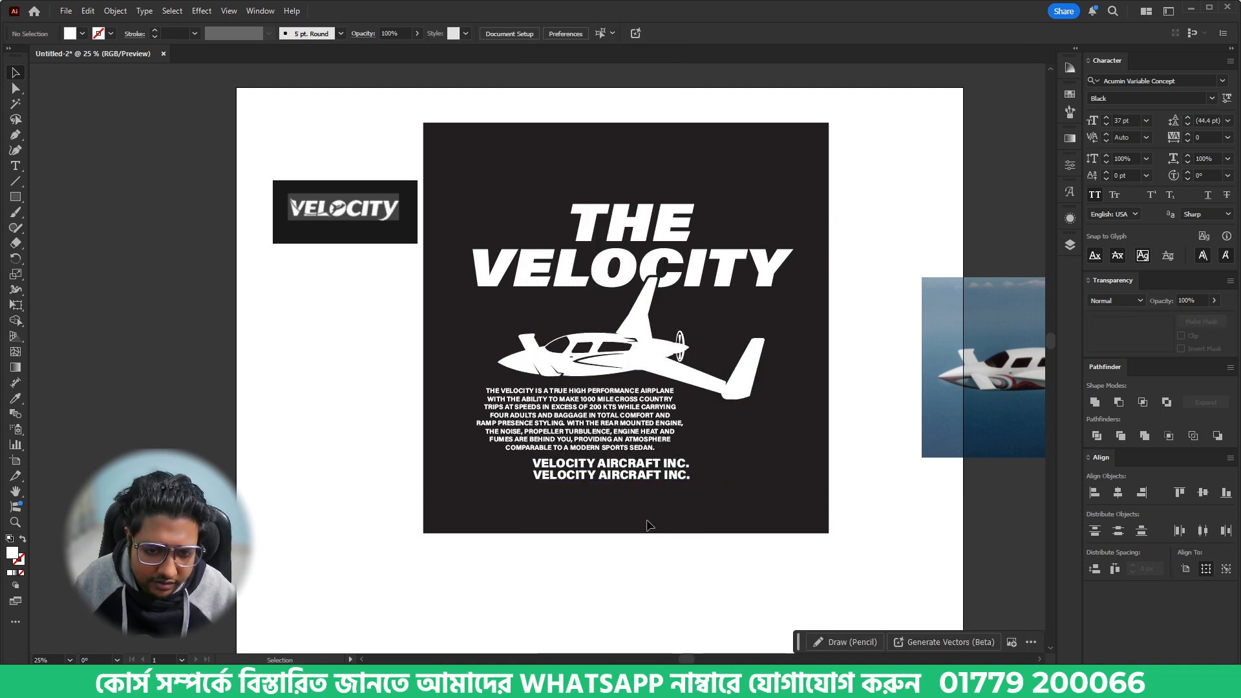
# - Check the founding year on the About page in the browser, and replace the lower company line in Illustrator with SINCE 1984
pyautogui.click(453, 683)
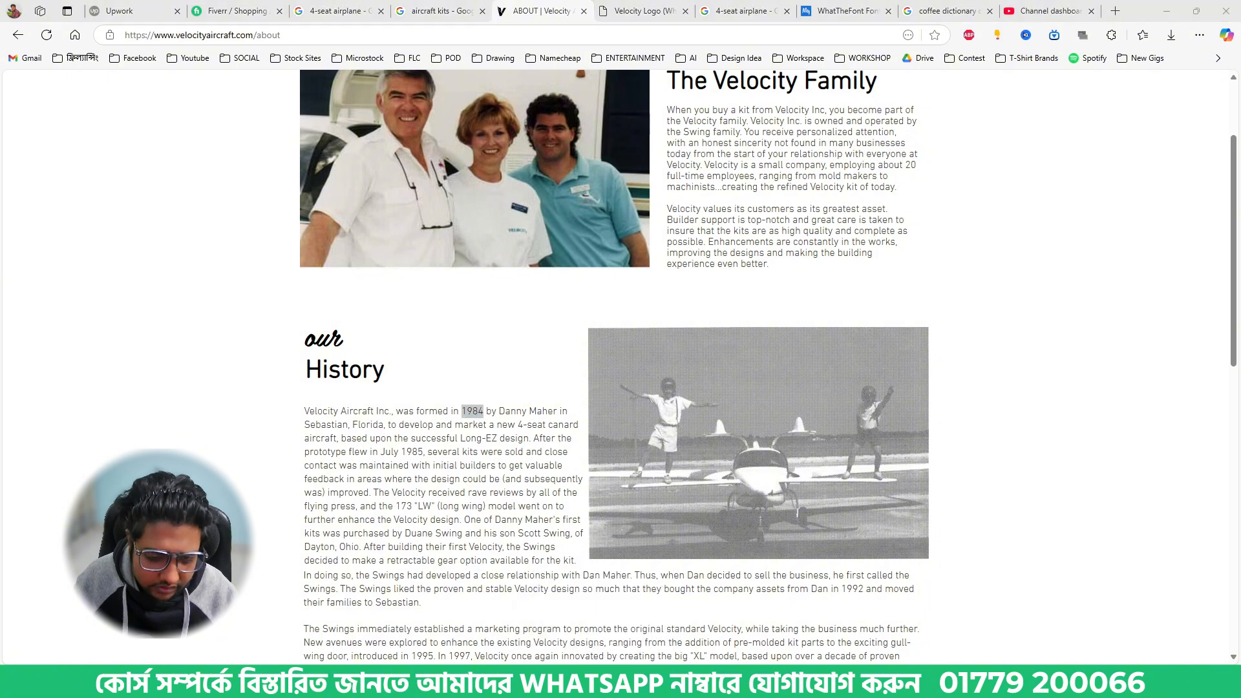
pyautogui.hotkey('alt', 'Tab')
pyautogui.doubleClick(629, 474)
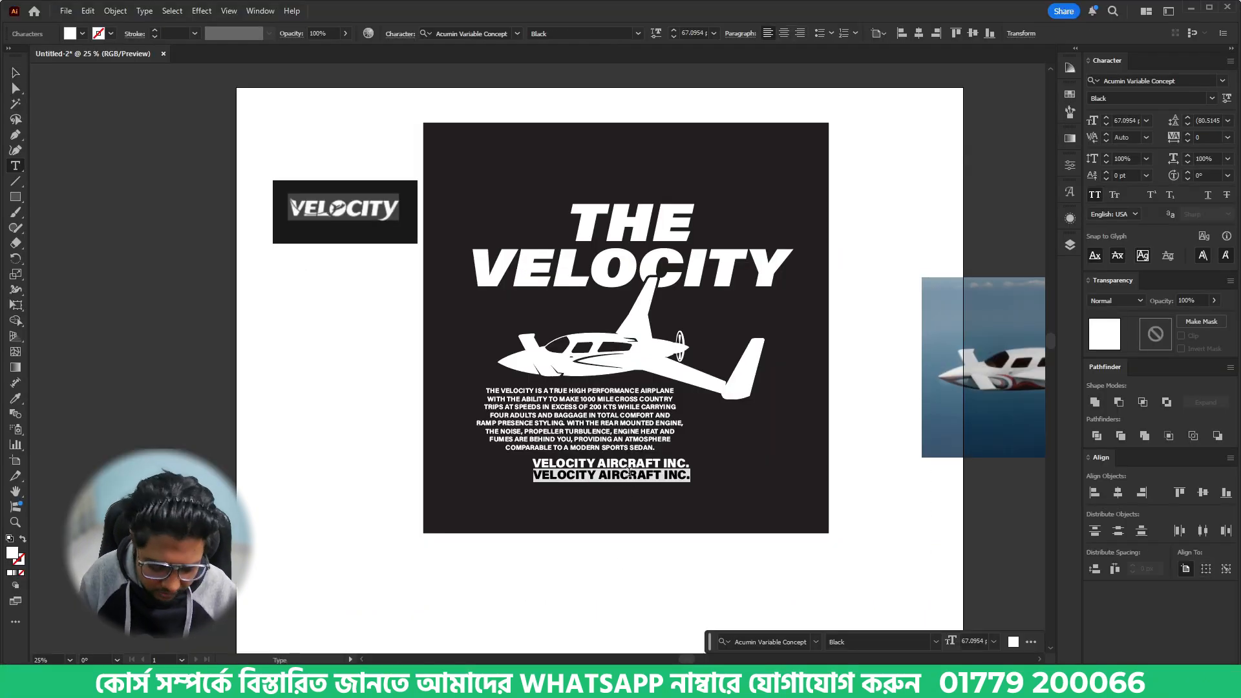
pyautogui.write('SINCE 1984')
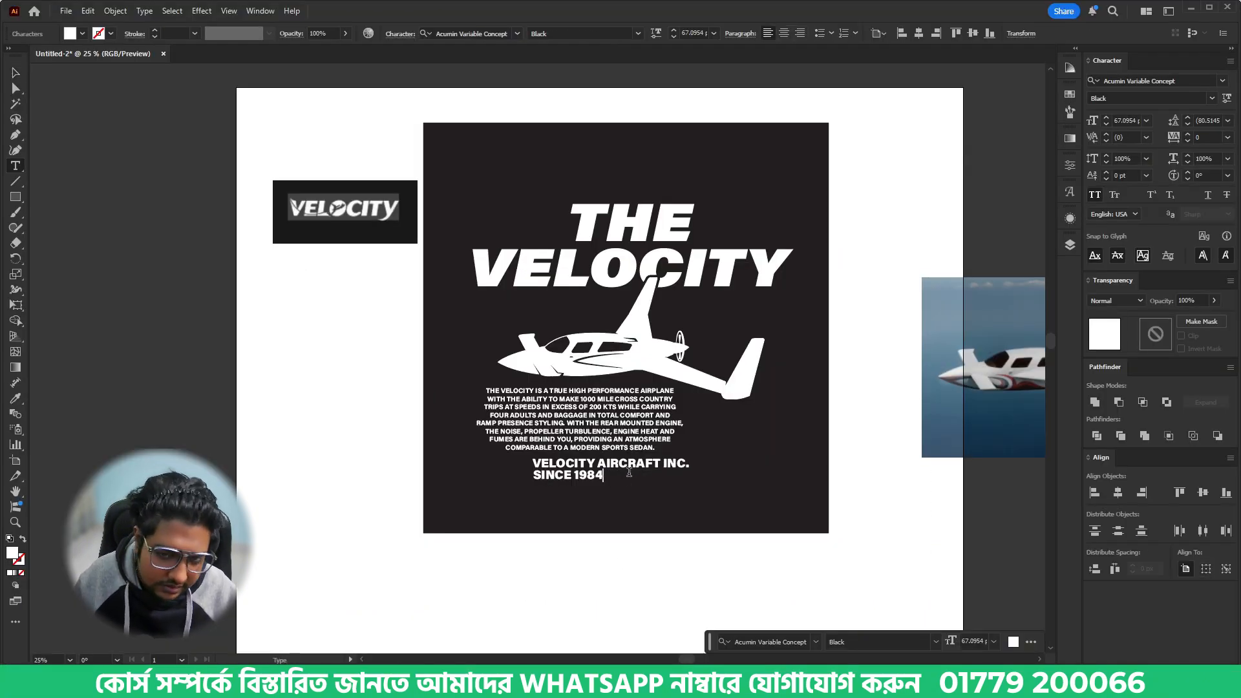
pyautogui.click(10, 74)
pyautogui.click(717, 526)
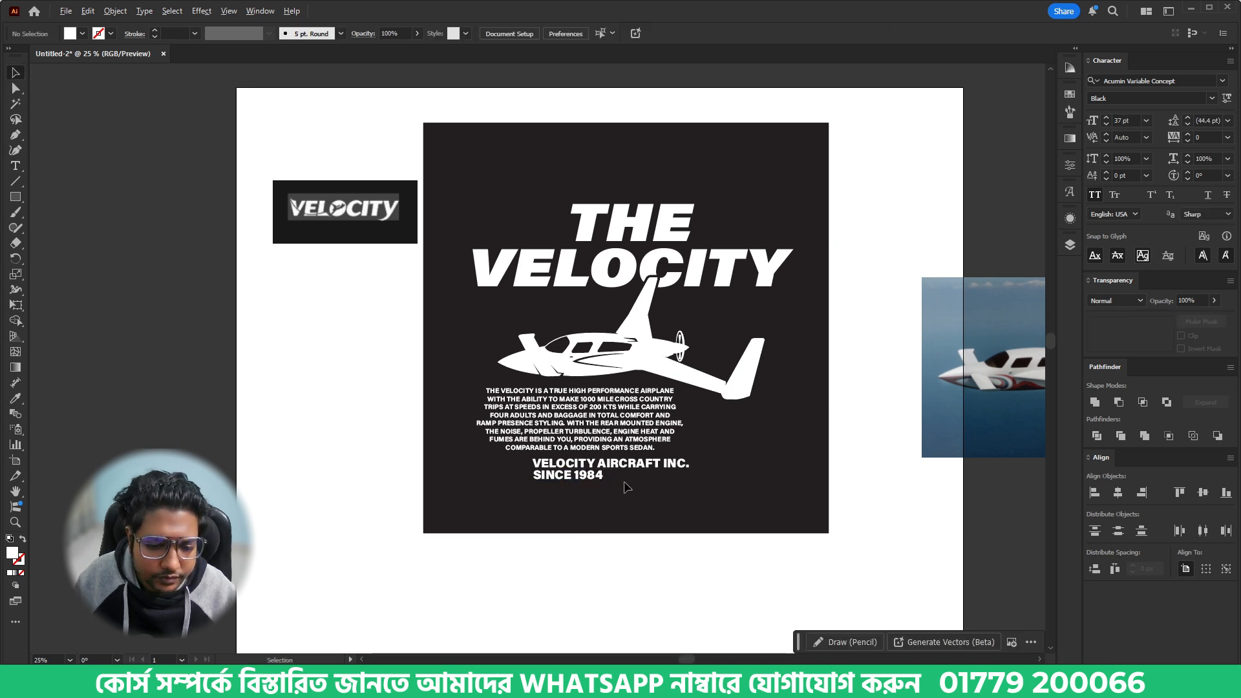
# - Move the SINCE 1984 line down and place a copy of VELOCITY AIRCRAFT INC. in the gap above it
pyautogui.scroll(3, 624, 483)
pyautogui.moveTo(531, 467); pyautogui.dragTo(604, 519)
pyautogui.moveTo(654, 439); pyautogui.dragTo(651, 477)
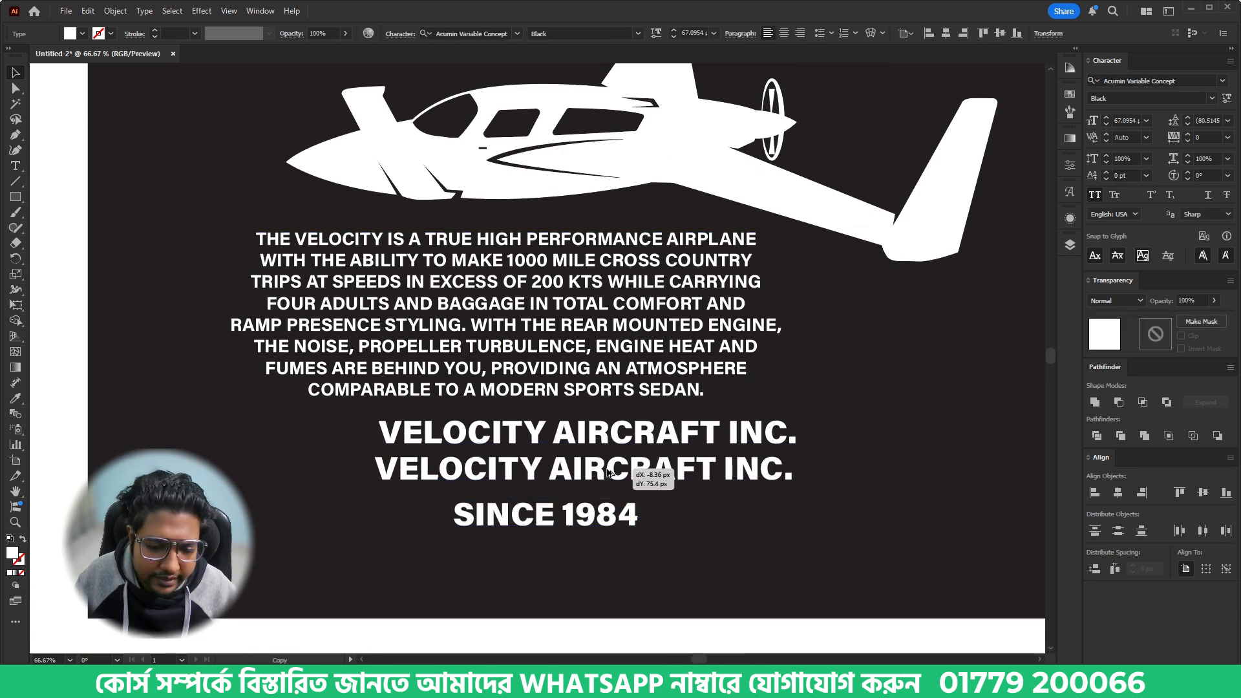
# - Copy "Sebastian, Florida" from the About page in the browser, and make the middle line in Illustrator read SEBASTIAN, FL
pyautogui.hotkey('alt', 'Tab')
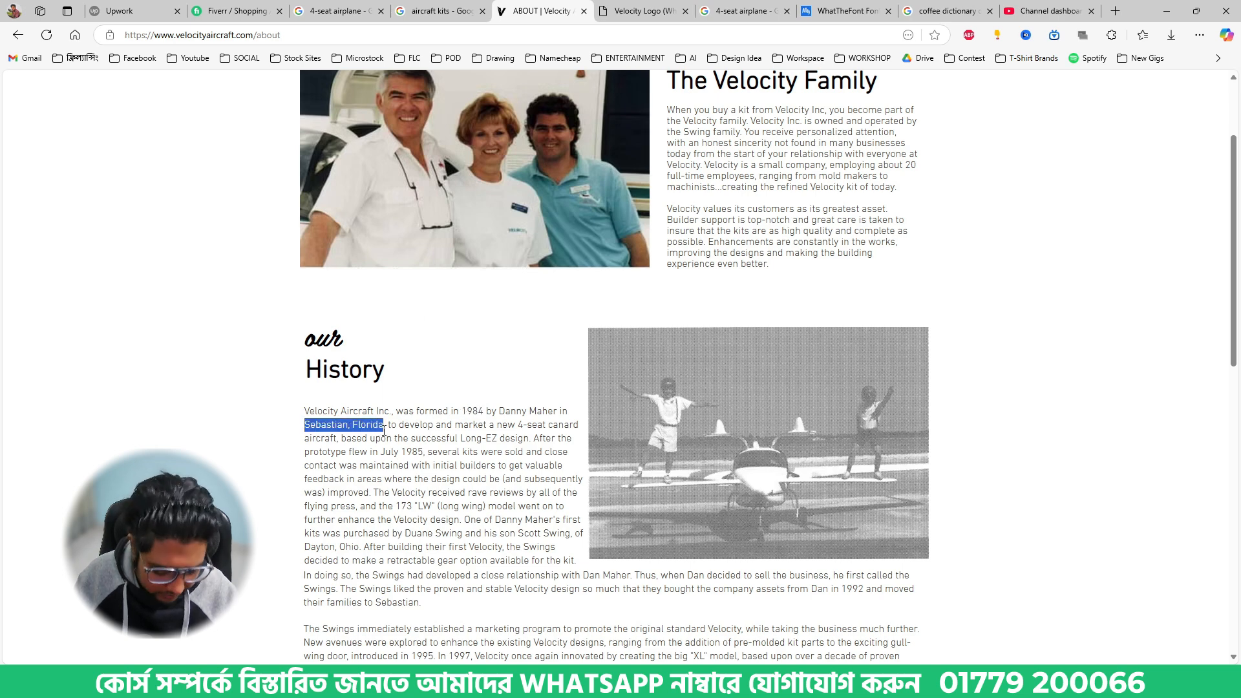
pyautogui.hotkey('ctrl', 'c')
pyautogui.hotkey('alt', 'Tab')
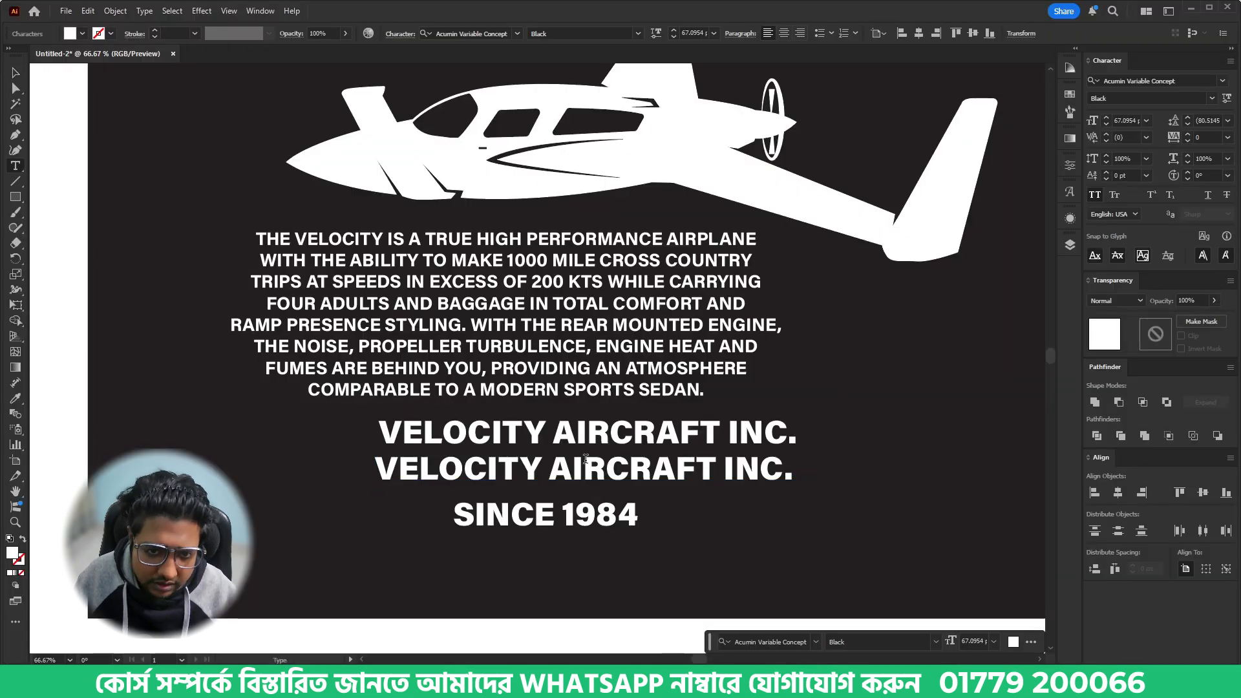
pyautogui.tripleClick(586, 460)
pyautogui.hotkey('ctrl', 'v')
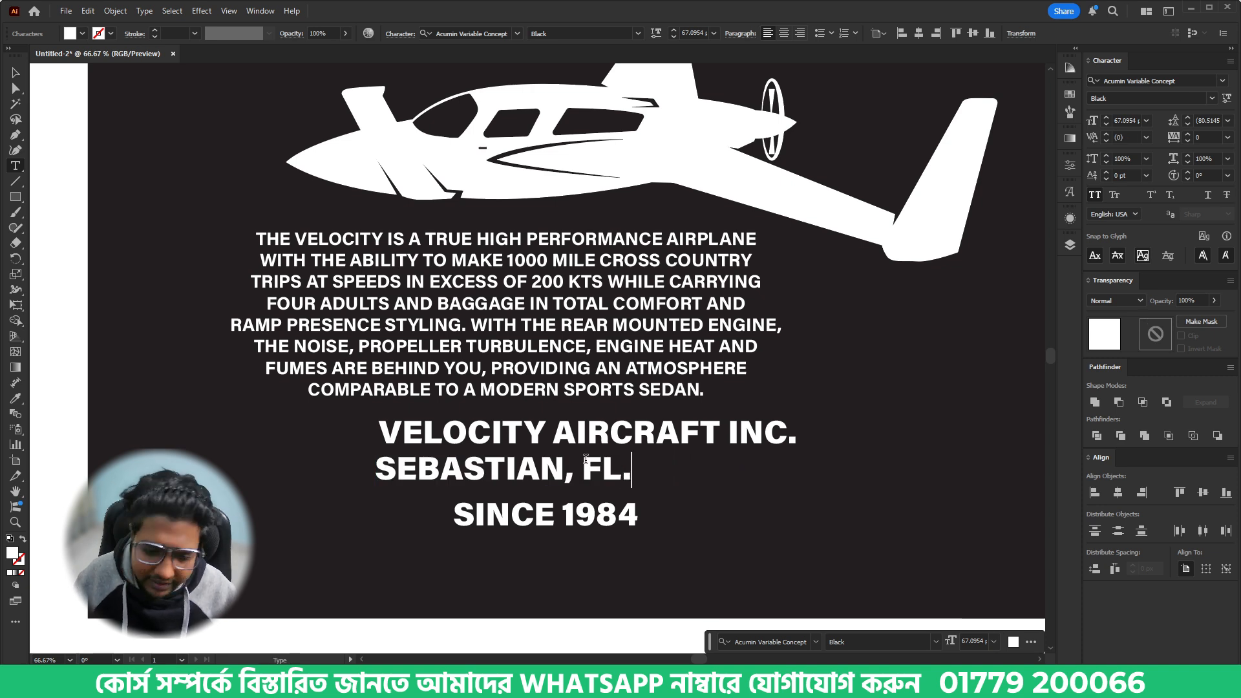
pyautogui.click(15, 73)
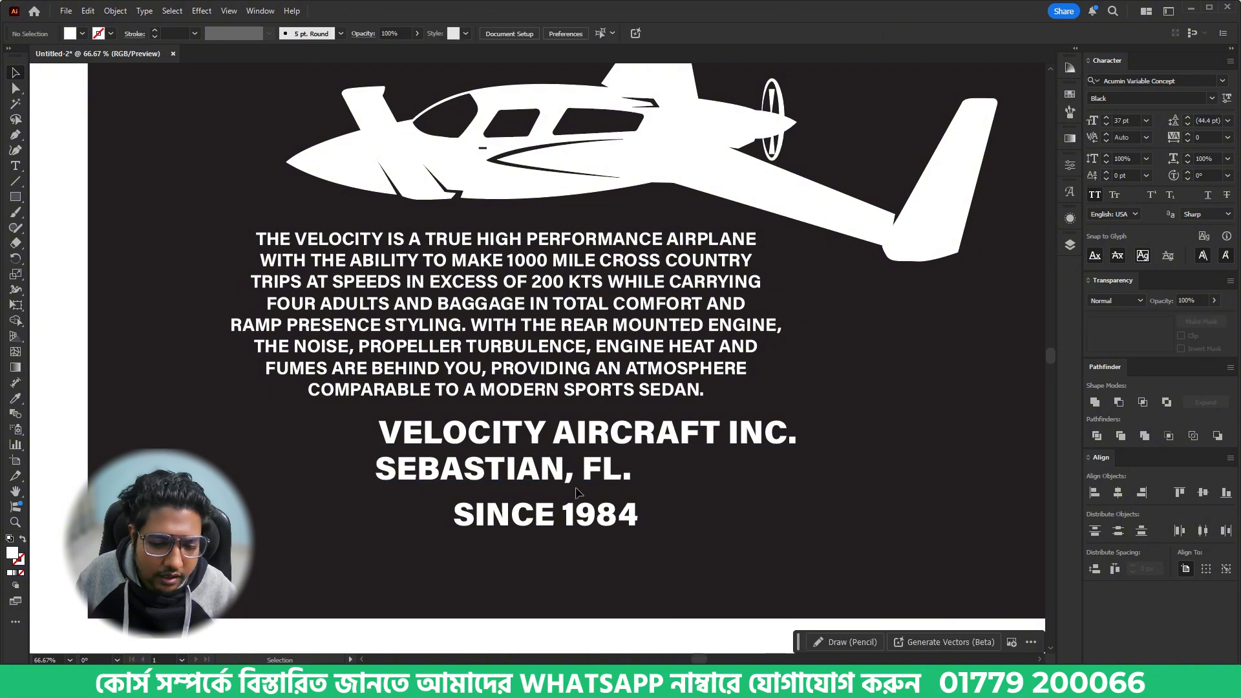
# - Move the SEBASTIAN, FL. and SINCE 1984 lines roughly centred and closely stacked beneath VELOCITY AIRCRAFT INC
pyautogui.moveTo(563, 478); pyautogui.dragTo(628, 477)
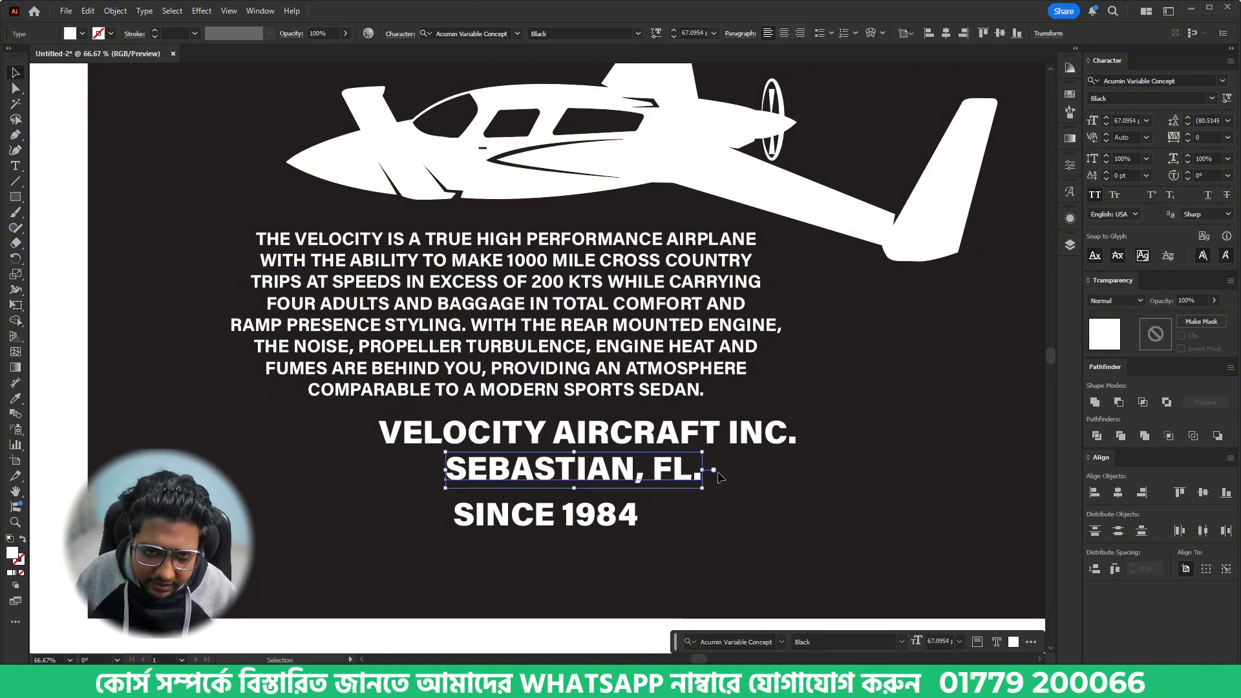
pyautogui.moveTo(706, 472); pyautogui.dragTo(720, 474)
pyautogui.click(649, 532)
pyautogui.moveTo(633, 523); pyautogui.dragTo(661, 510)
pyautogui.click(668, 518)
# - Align the lettering, airplane, description and three company lines to one another by their horizontal centres
pyautogui.scroll(-2, 666, 514)
pyautogui.moveTo(772, 457); pyautogui.dragTo(689, 454)
pyautogui.moveTo(479, 158); pyautogui.dragTo(399, 43)
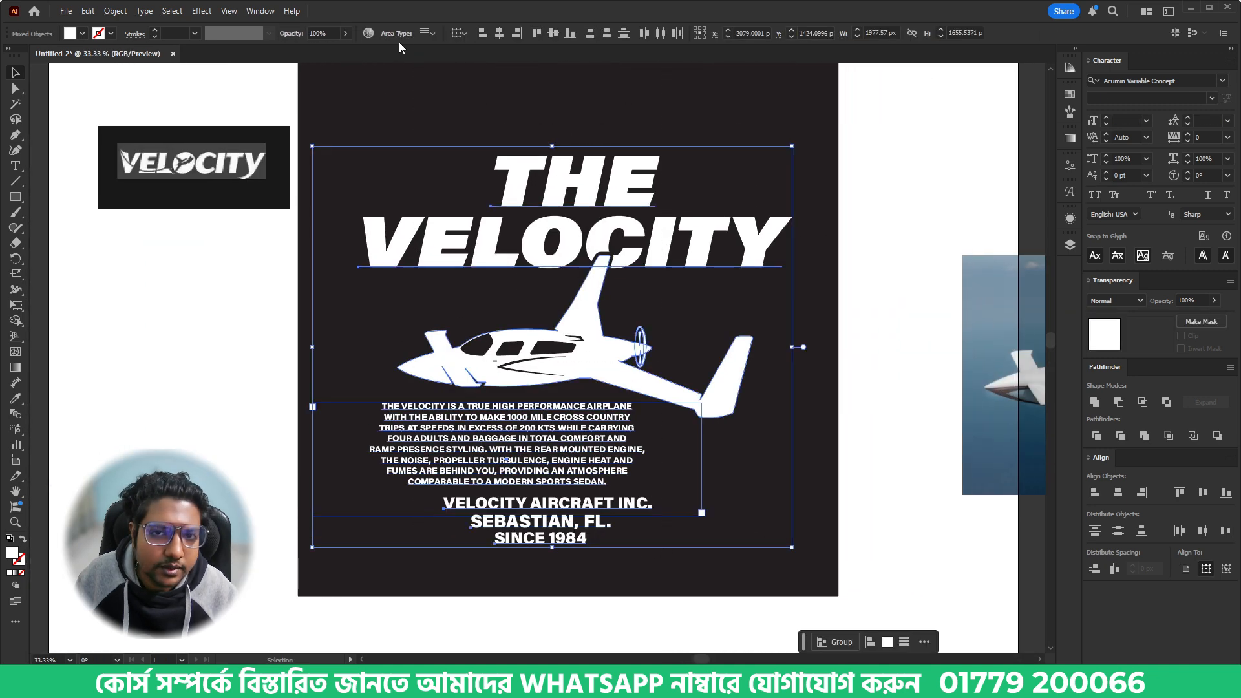
pyautogui.click(500, 33)
pyautogui.click(815, 395)
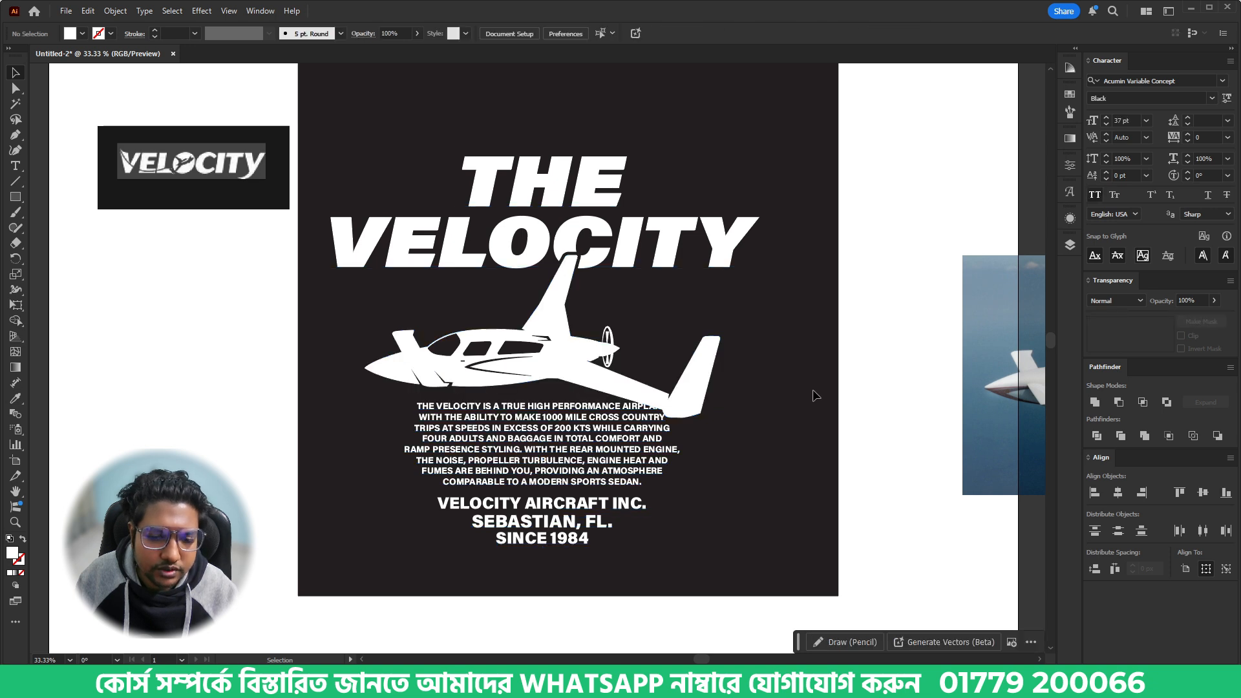
# - Nudge the description paragraph left until it clears the airplane's wing tip
pyautogui.moveTo(758, 468); pyautogui.dragTo(840, 460)
pyautogui.click(671, 451)
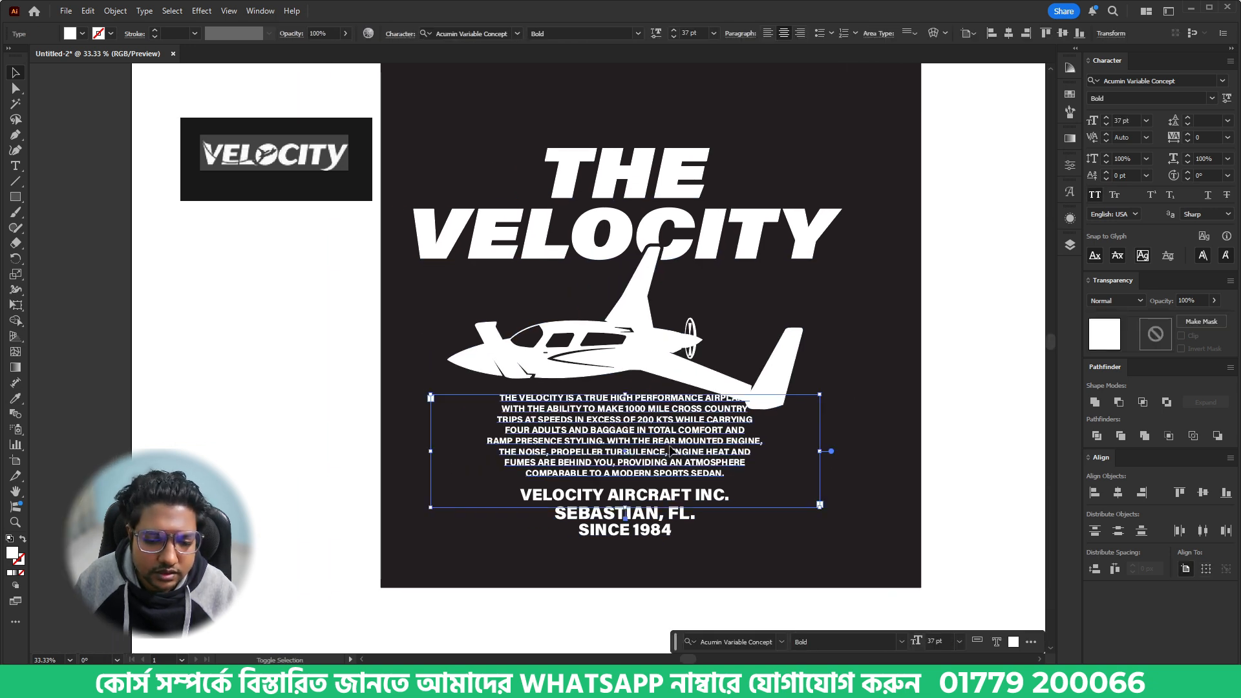
pyautogui.press('Left')
pyautogui.press('Left')
pyautogui.press('Left')
pyautogui.press('Left')
pyautogui.press('Left')
pyautogui.press('Left')
pyautogui.press('Left')
pyautogui.press('Left')
pyautogui.press('Left')
pyautogui.press('Left')
pyautogui.press('Left')
pyautogui.press('Left')
pyautogui.press('Left')
pyautogui.press('Left')
pyautogui.press('Left')
pyautogui.press('Left')
pyautogui.press('Left')
pyautogui.press('Left')
pyautogui.press('Left')
pyautogui.press('Left')
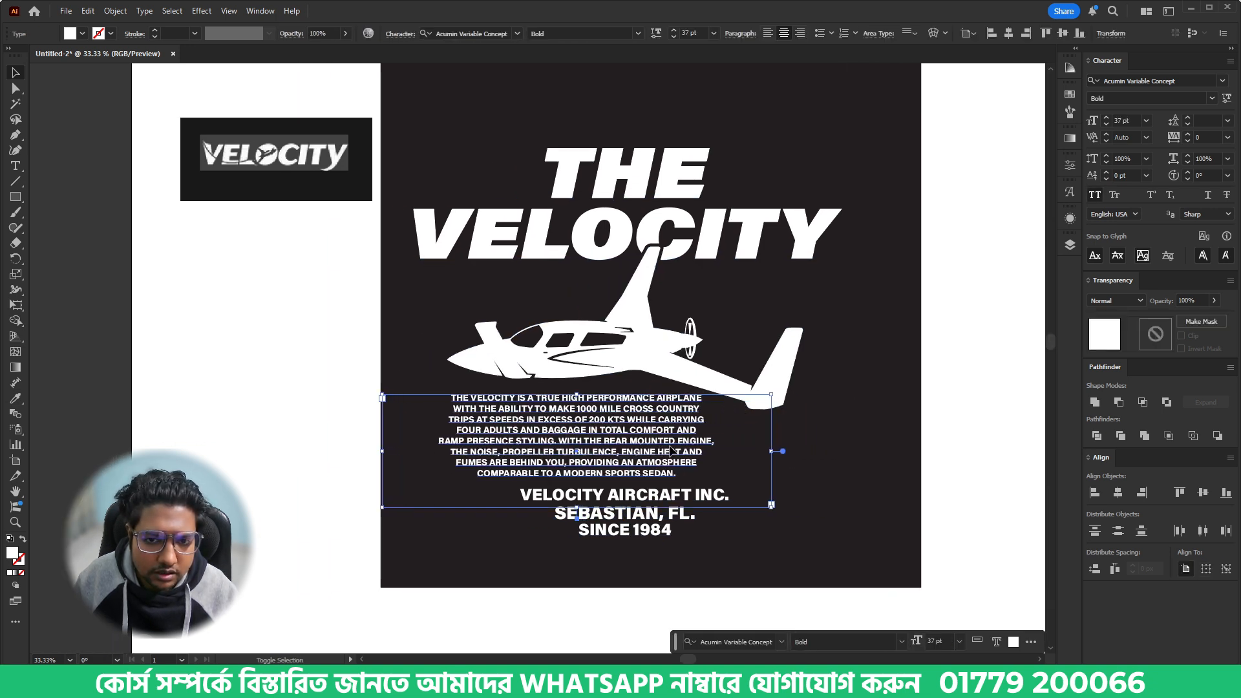
pyautogui.press('Left')
pyautogui.click(773, 571)
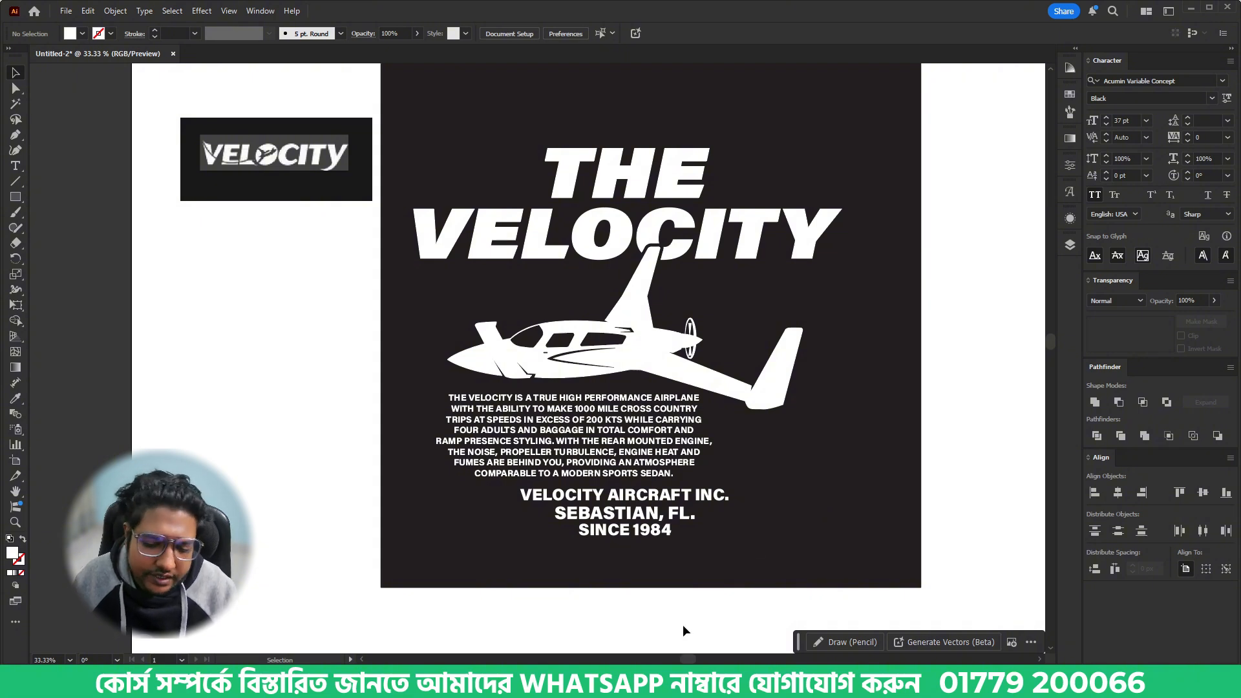
# - Check the aircraft model names on the Velocity home page in the browser, and add a V-TWIN text line in Illustrator's lower design area
pyautogui.click(414, 682)
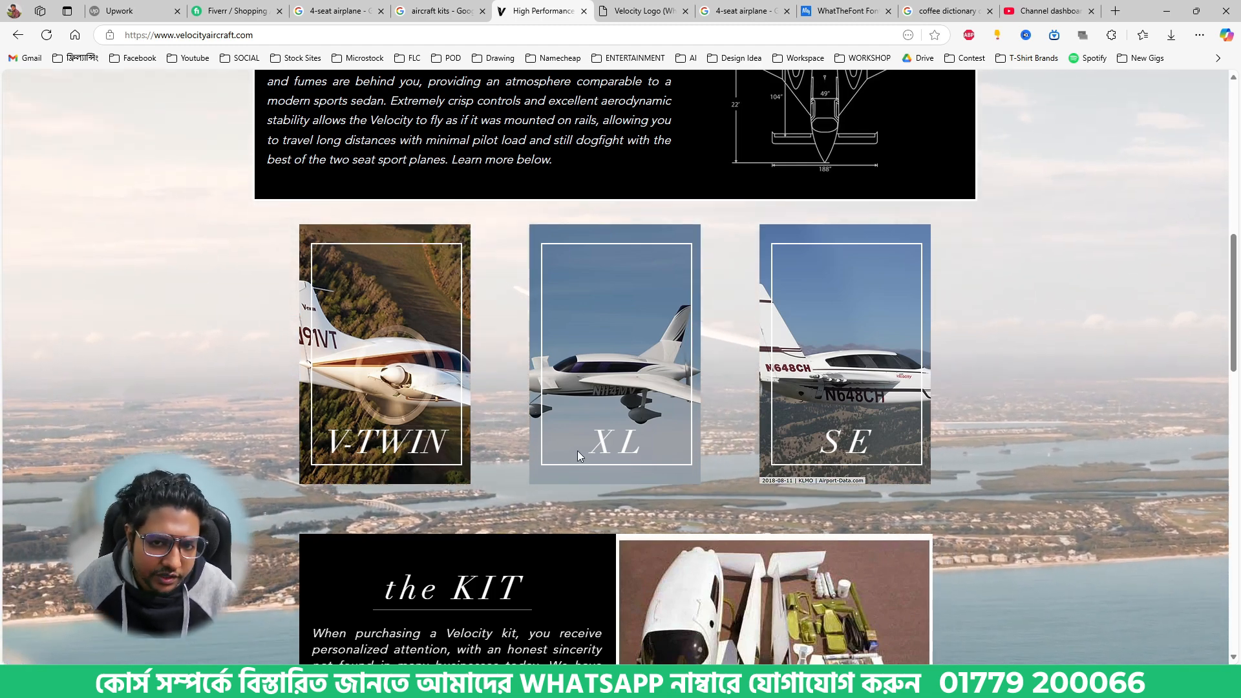
pyautogui.click(557, 682)
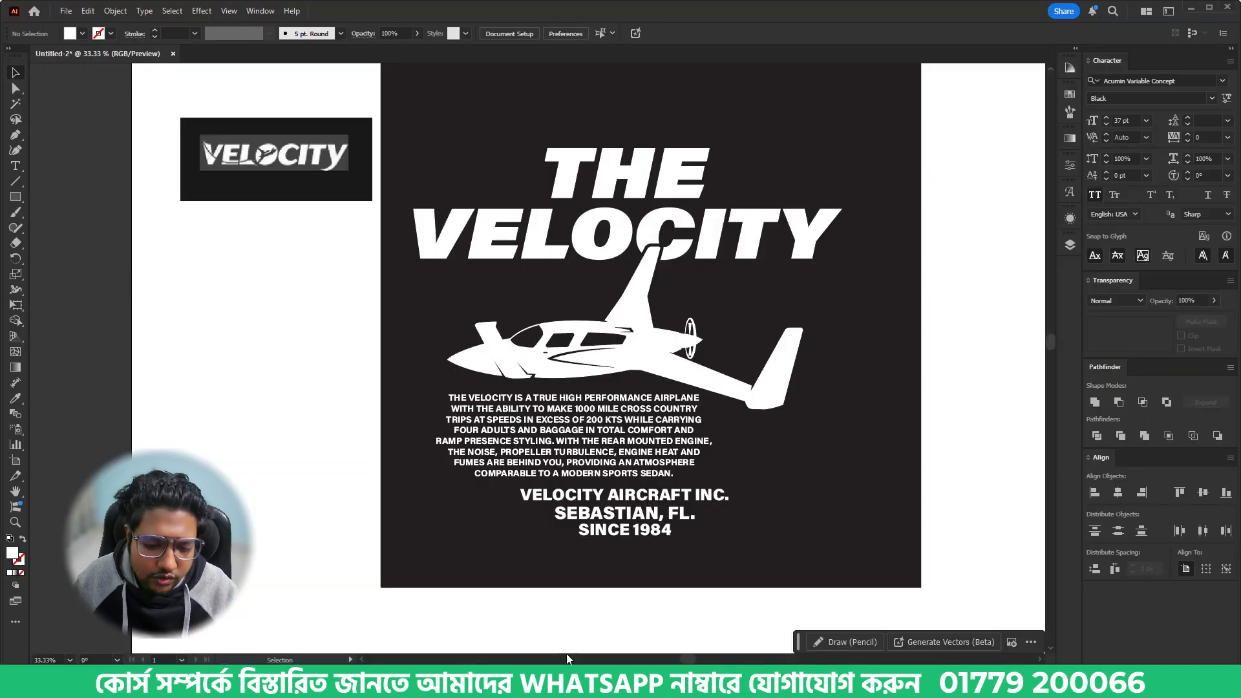
pyautogui.press('t')
pyautogui.click(775, 557)
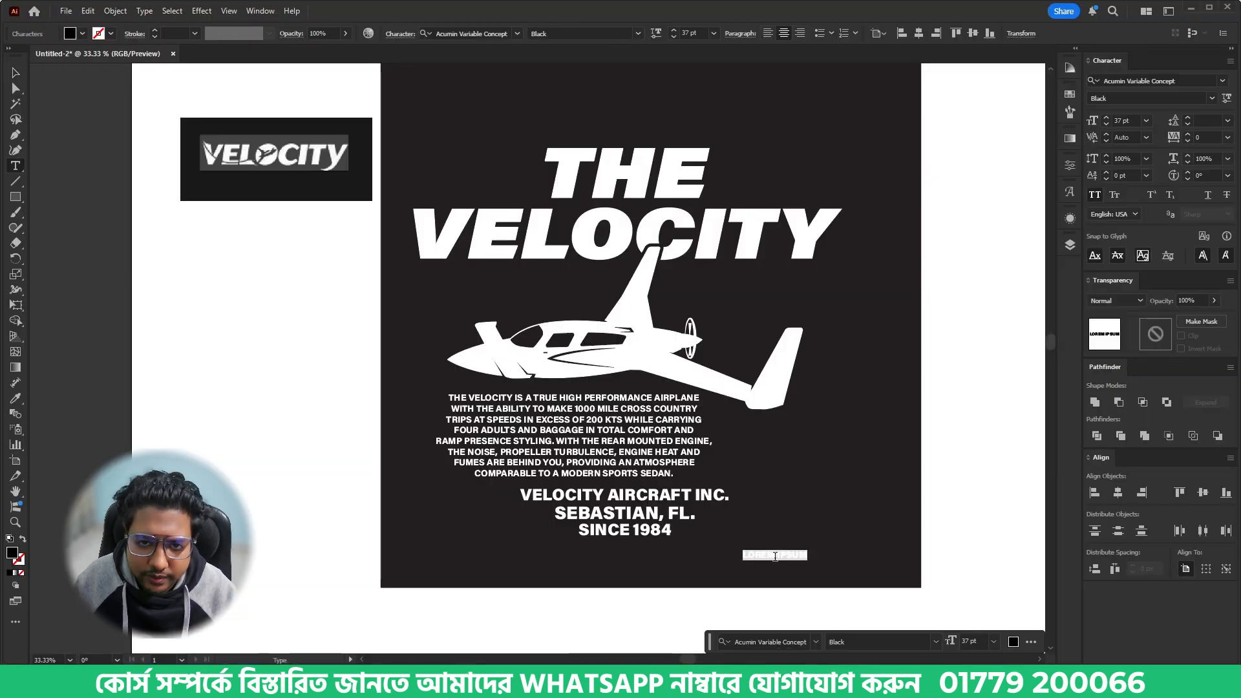
pyautogui.write('V-TWIN')
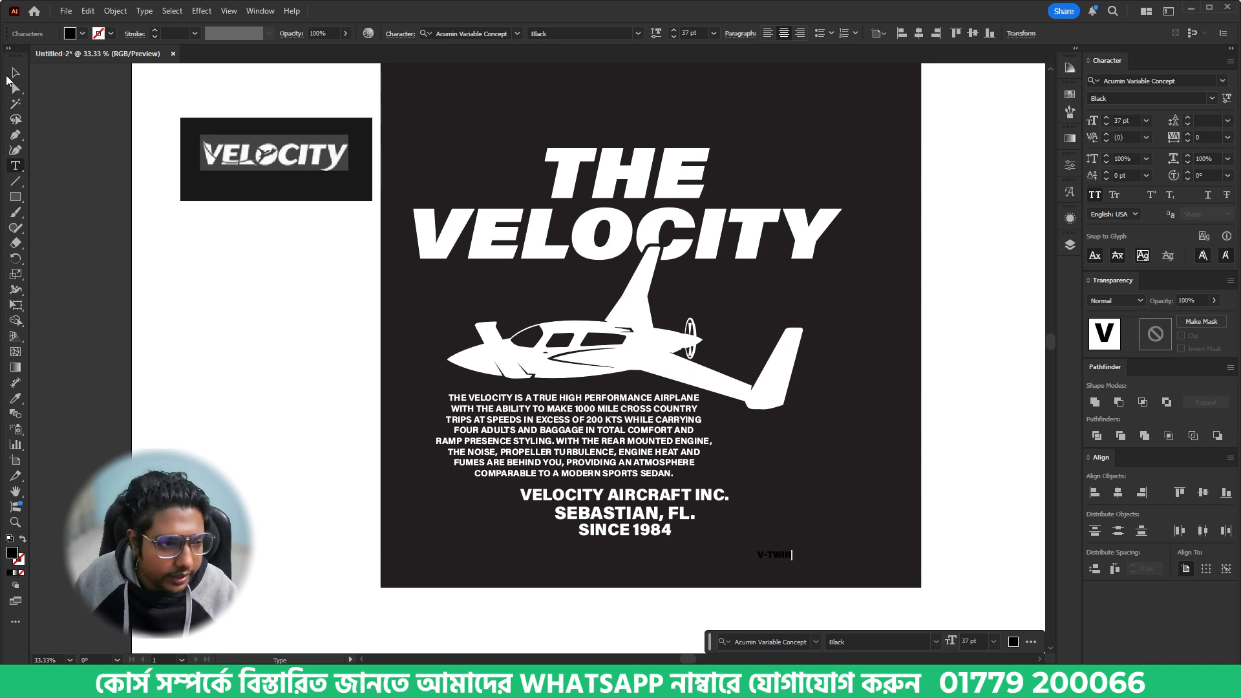
pyautogui.press('Escape')
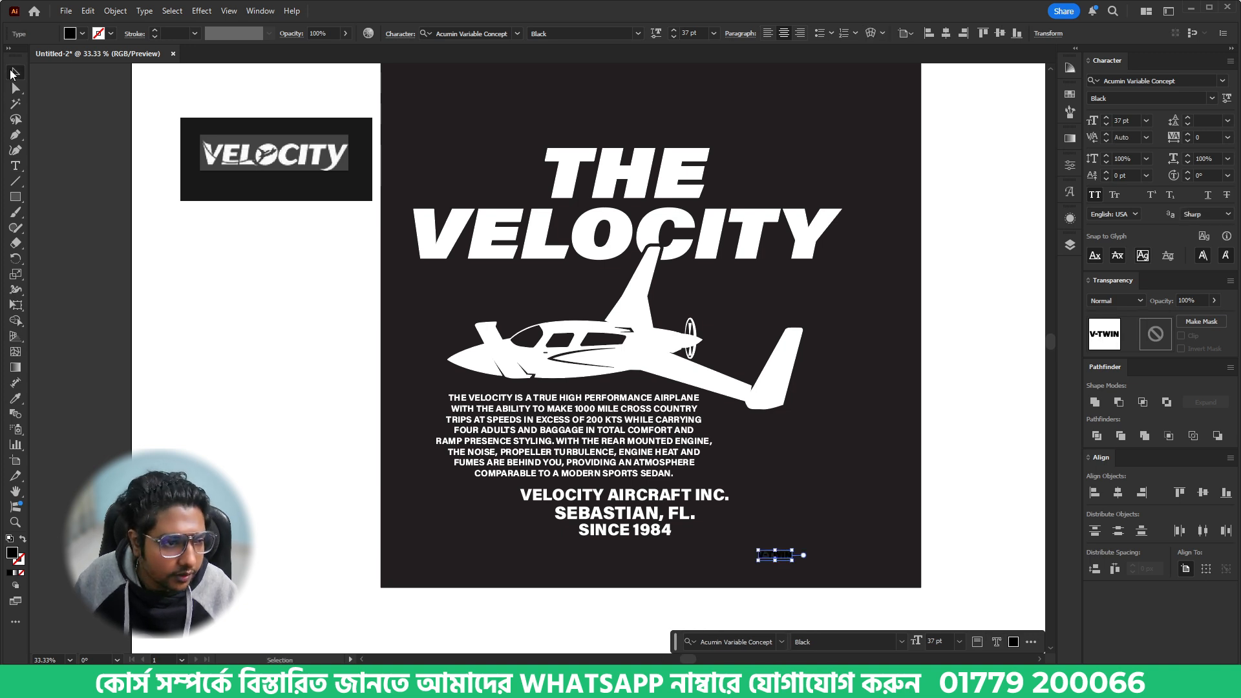
# - Match V-TWIN to the company lines' white 67 pt Black text style with the Eyedropper and move it up beside the paragraph
pyautogui.press('i')
pyautogui.click(633, 478)
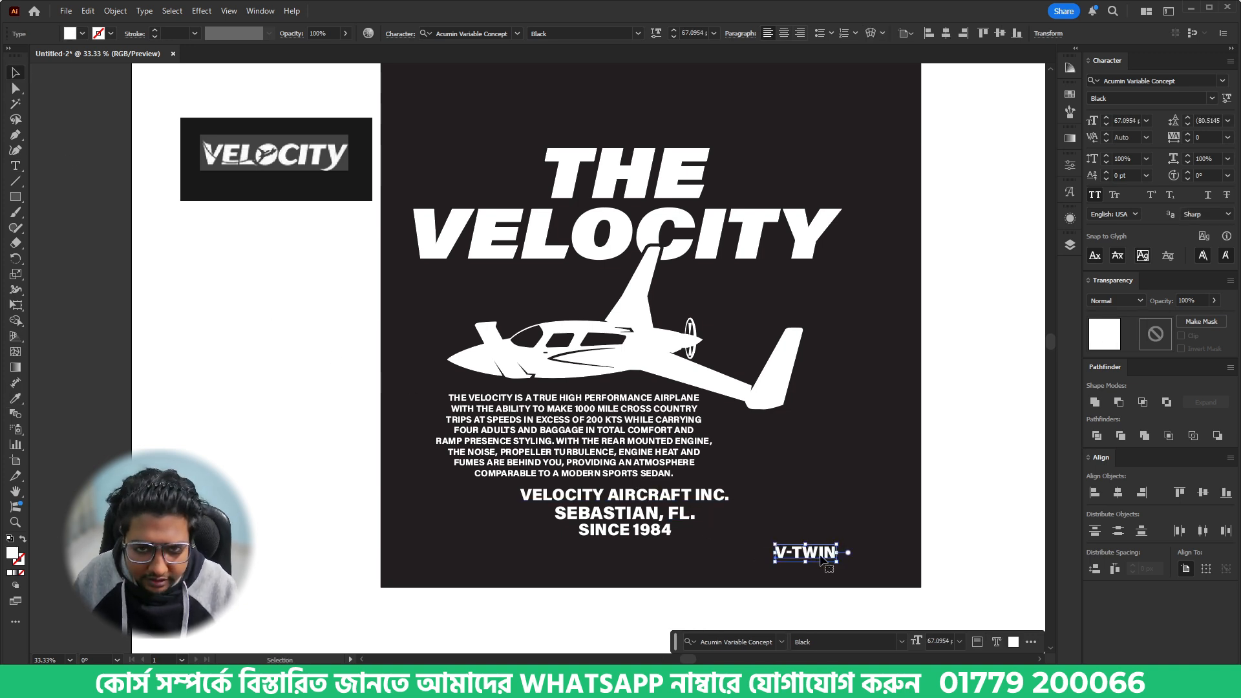
pyautogui.press('v')
pyautogui.moveTo(825, 547); pyautogui.dragTo(814, 472)
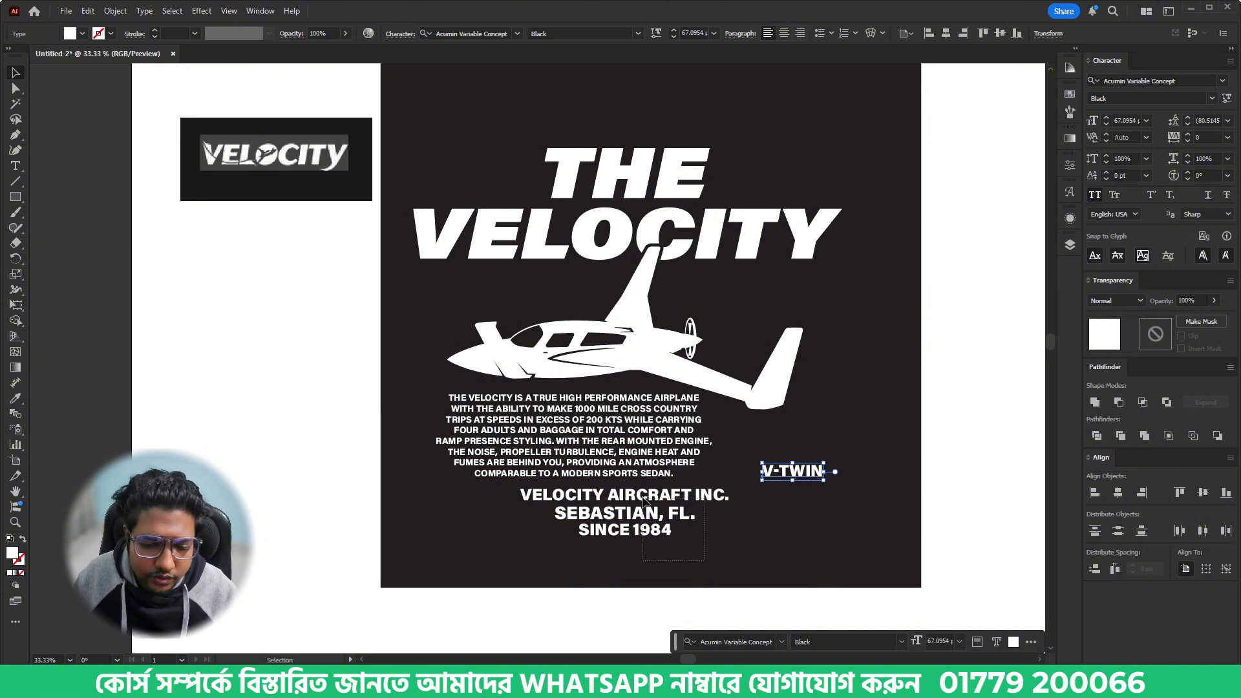
# - Move the three company lines down together to open a gap beneath the description paragraph
pyautogui.click(660, 531)
pyautogui.click(676, 505)
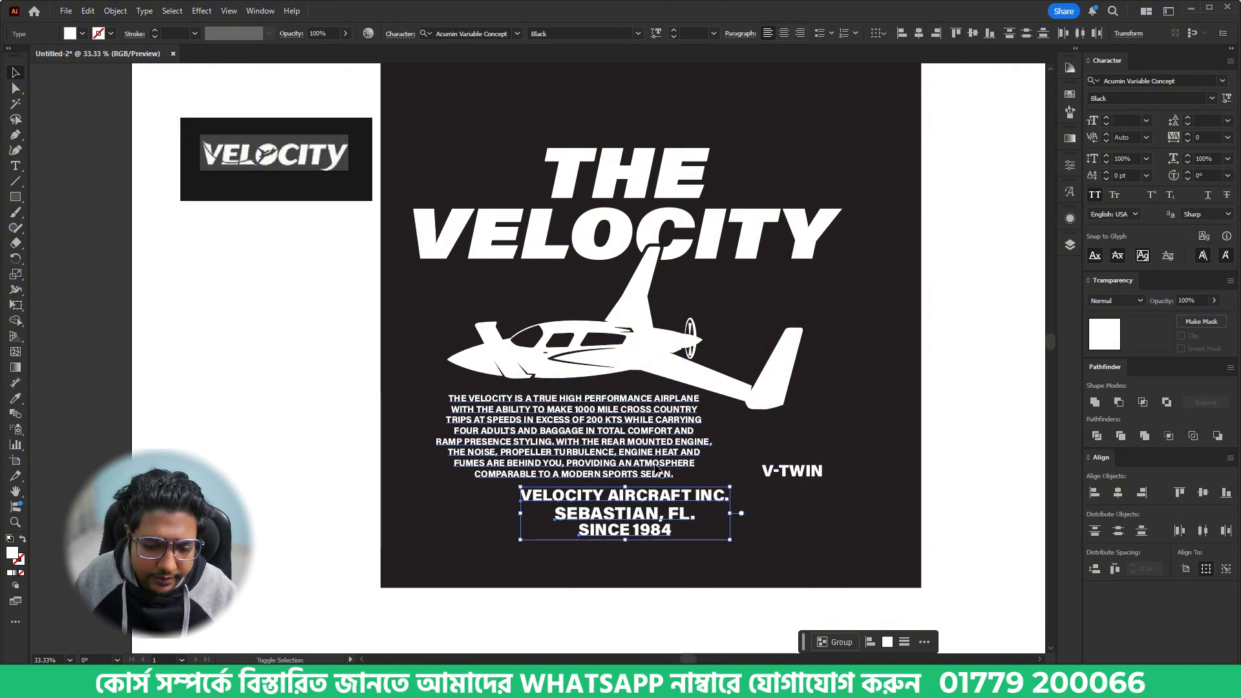
pyautogui.moveTo(680, 507); pyautogui.dragTo(712, 549)
pyautogui.click(806, 513)
# - Enlarge V-TWIN to about 112 pt in the gap beneath the paragraph and place a duplicate beside it
pyautogui.moveTo(816, 474); pyautogui.dragTo(609, 504)
pyautogui.moveTo(585, 506); pyautogui.dragTo(645, 506)
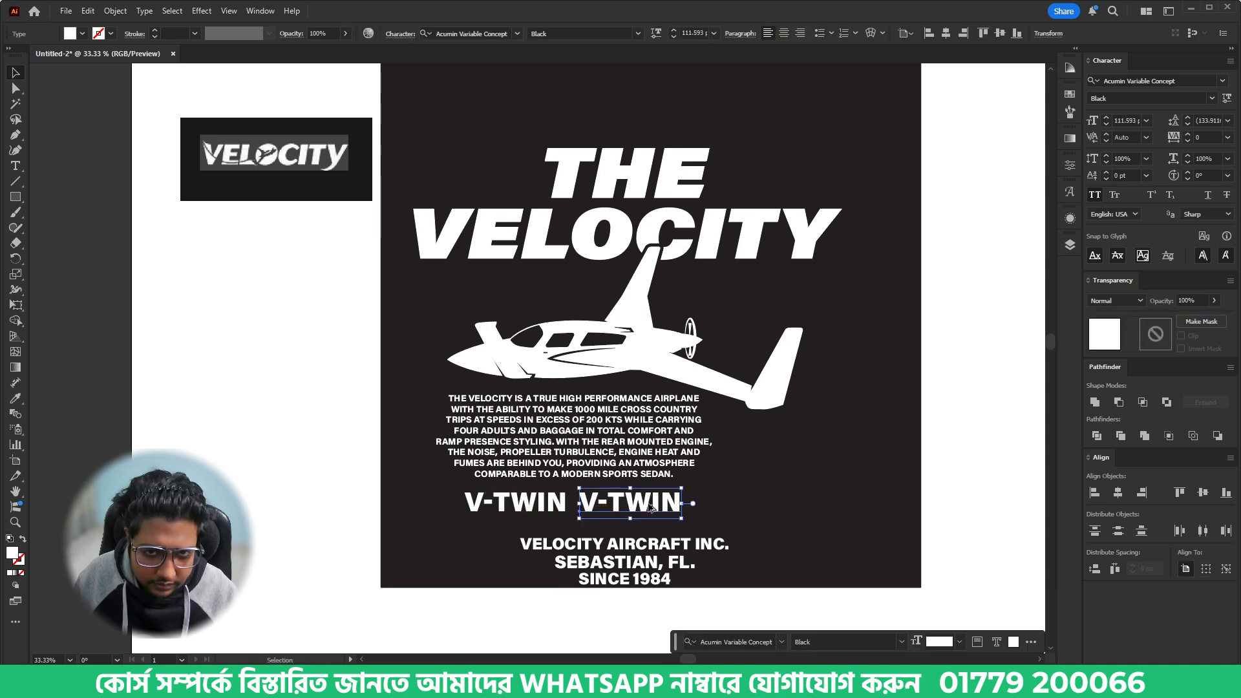
# - Change the duplicated V-TWIN text beneath the paragraph to XL
pyautogui.doubleClick(649, 507)
pyautogui.doubleClick(650, 509)
pyautogui.write('XL')
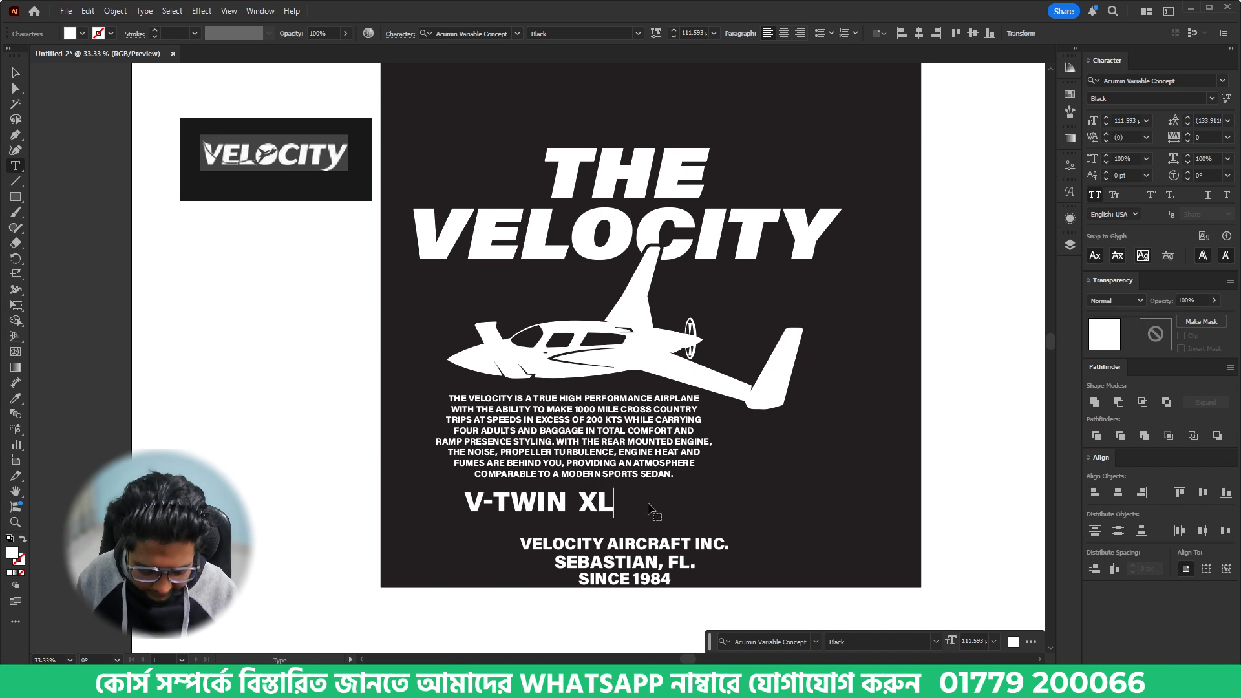
pyautogui.click(11, 77)
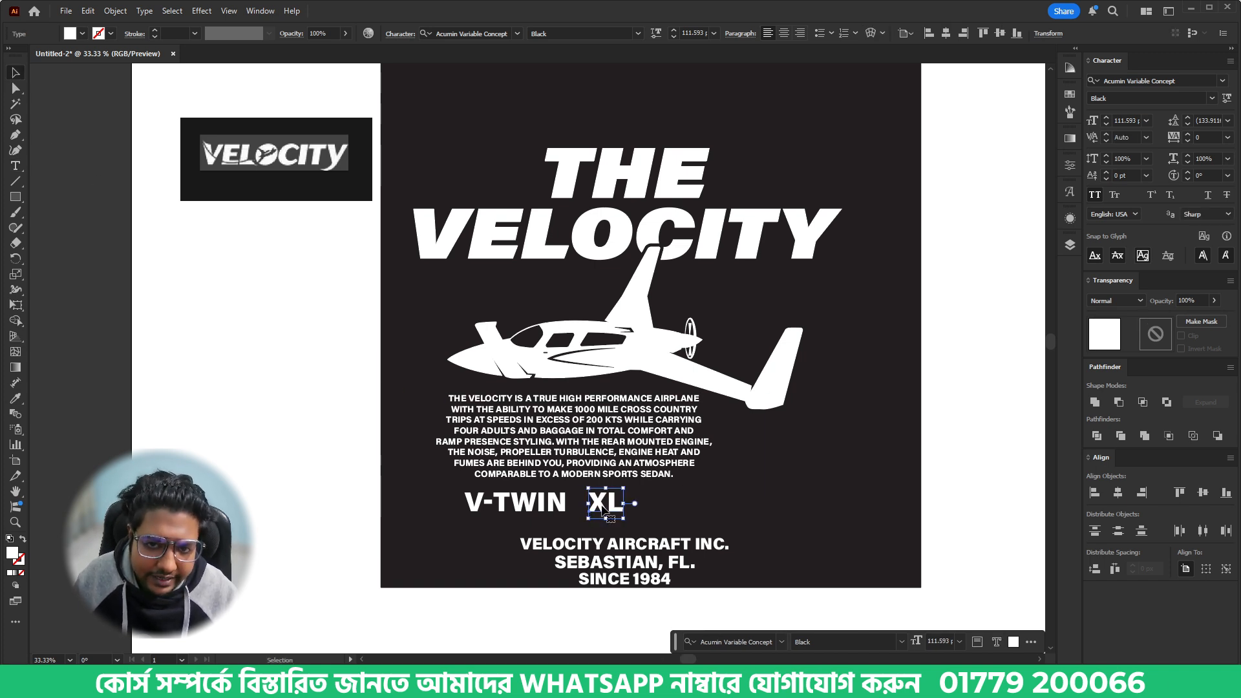
# - Duplicate XL to its right and change the copy's text to SE
pyautogui.moveTo(608, 510); pyautogui.dragTo(684, 511)
pyautogui.doubleClick(681, 508)
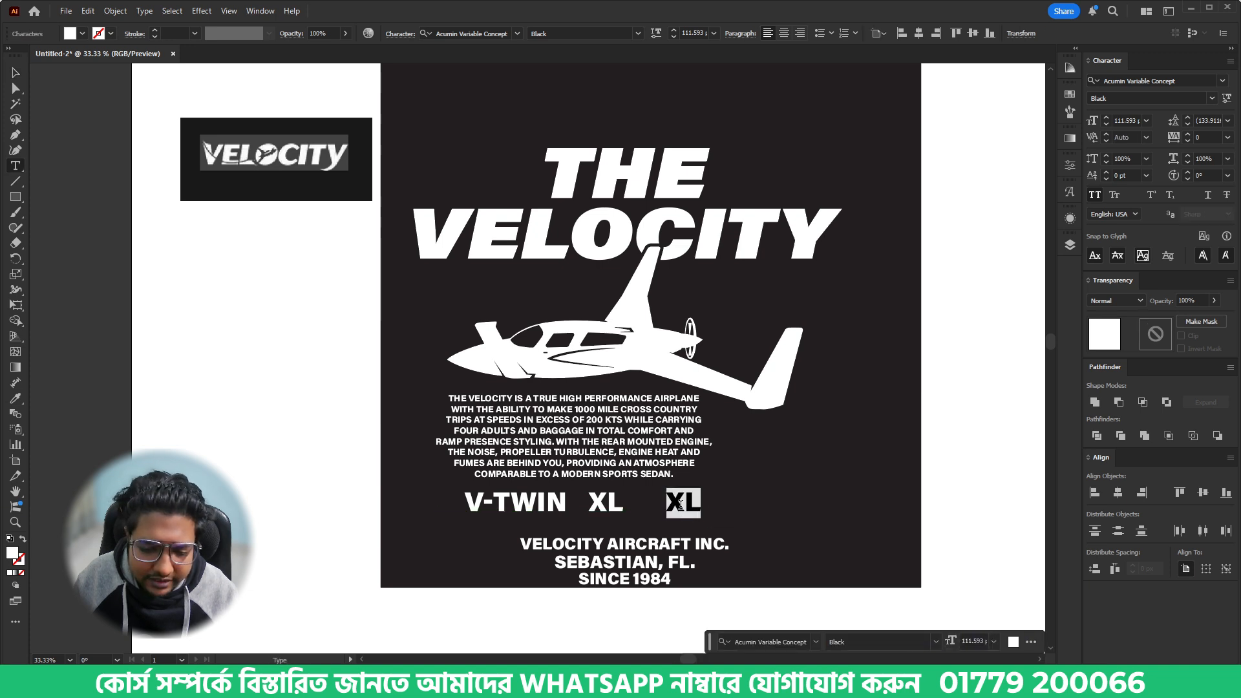
pyautogui.write('SE')
pyautogui.click(16, 73)
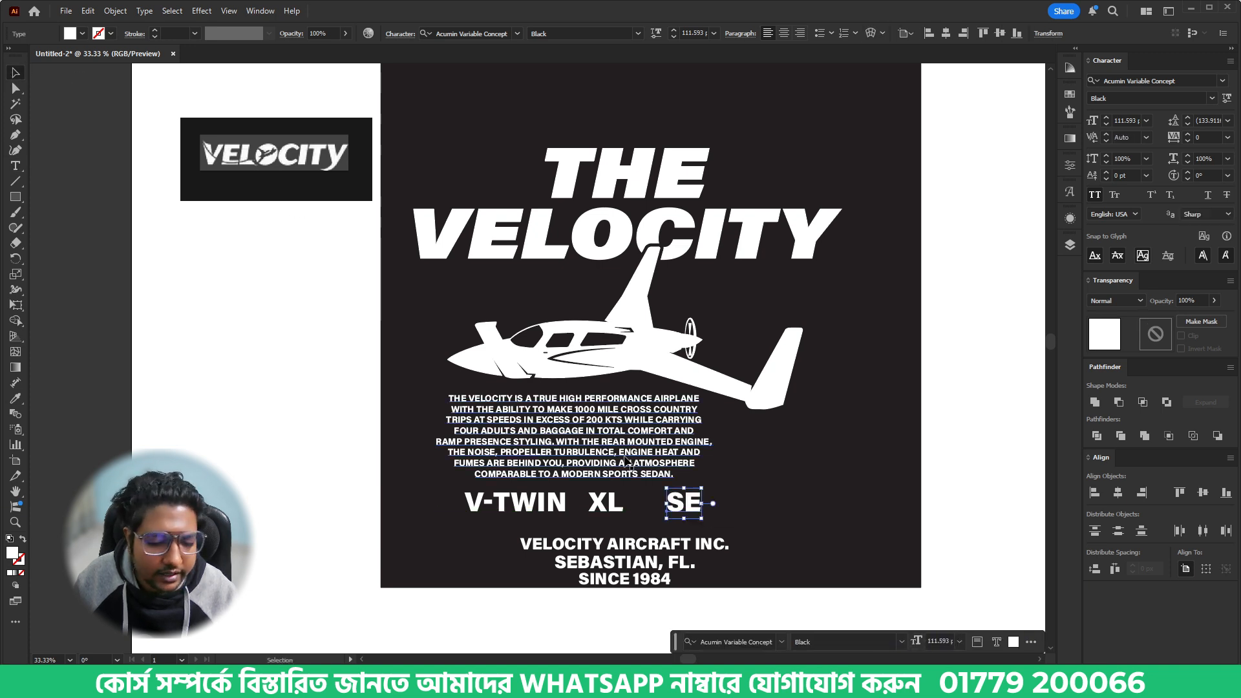
# - Align V-TWIN, XL and SE in one row and nudge XL slightly to the right
pyautogui.keyDown('shift'); pyautogui.click(605, 506); pyautogui.keyUp('shift')
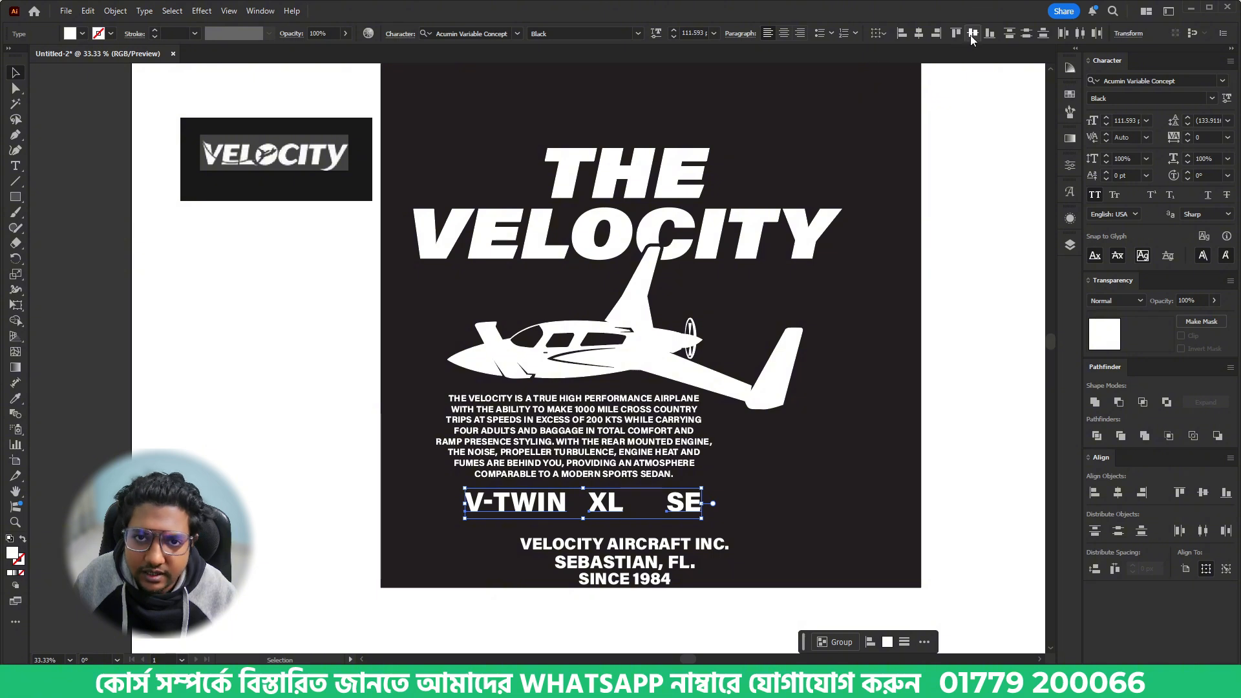
pyautogui.click(776, 479)
pyautogui.click(617, 512)
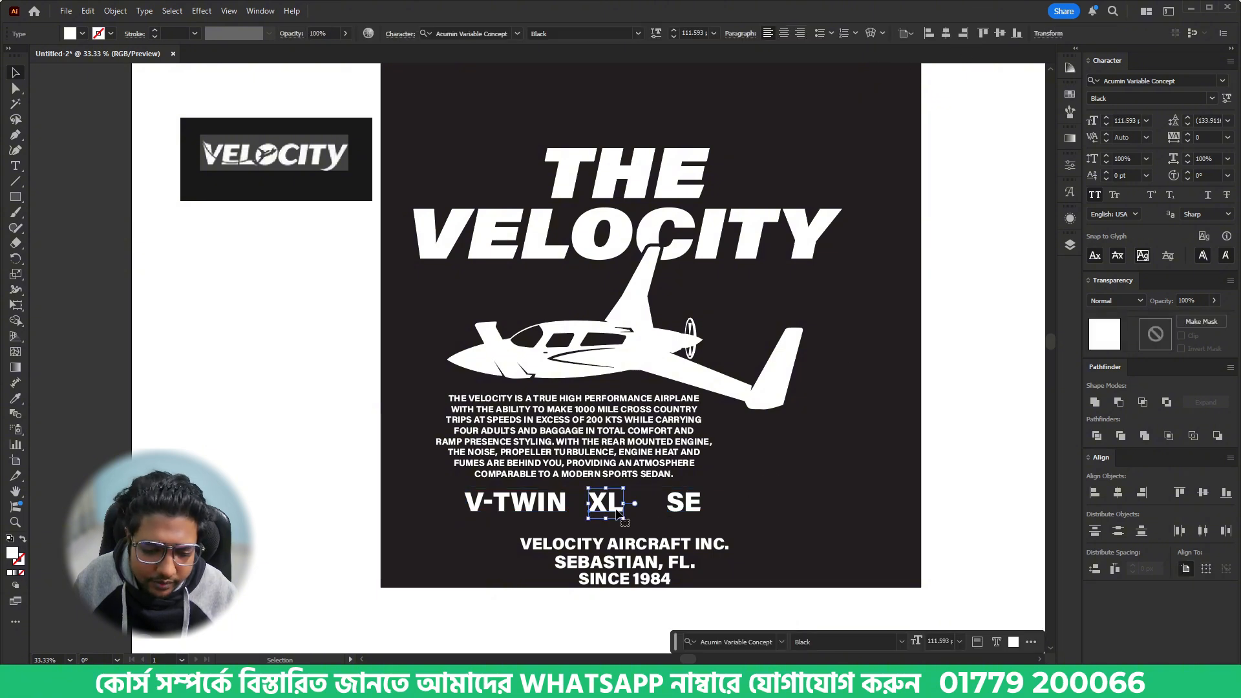
# - Move the description paragraph out of the way to the black background's upper right corner
pyautogui.click(642, 451)
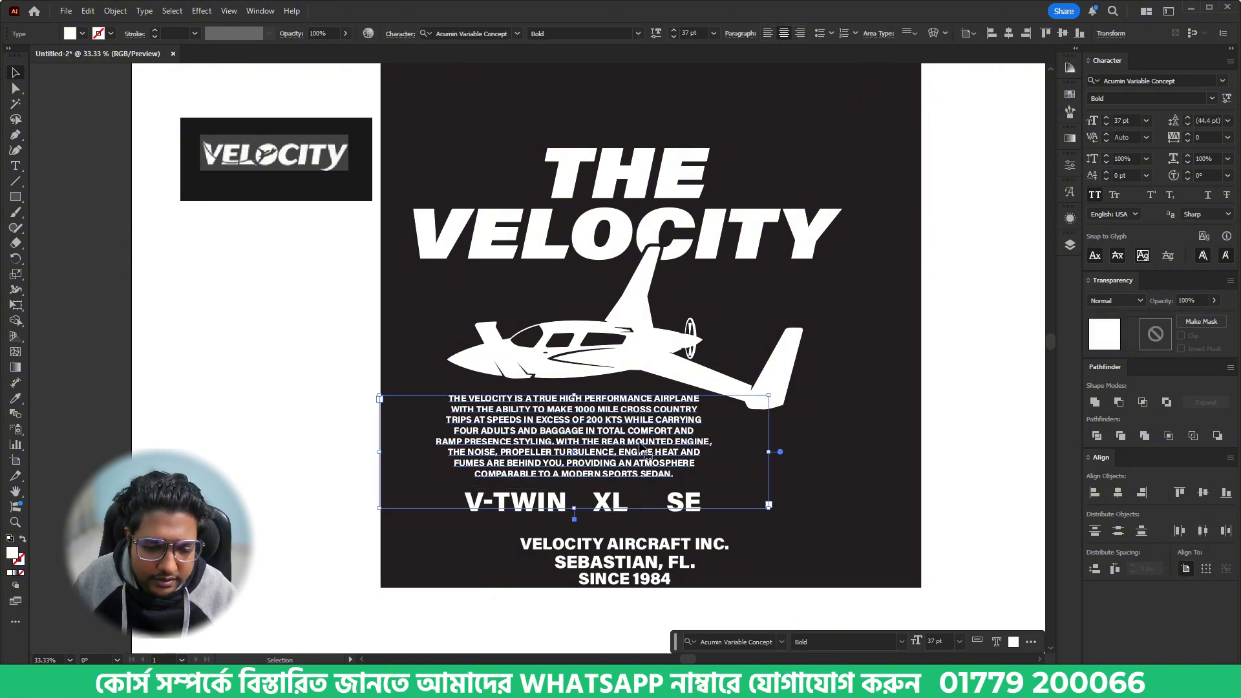
pyautogui.moveTo(615, 462); pyautogui.dragTo(940, 155)
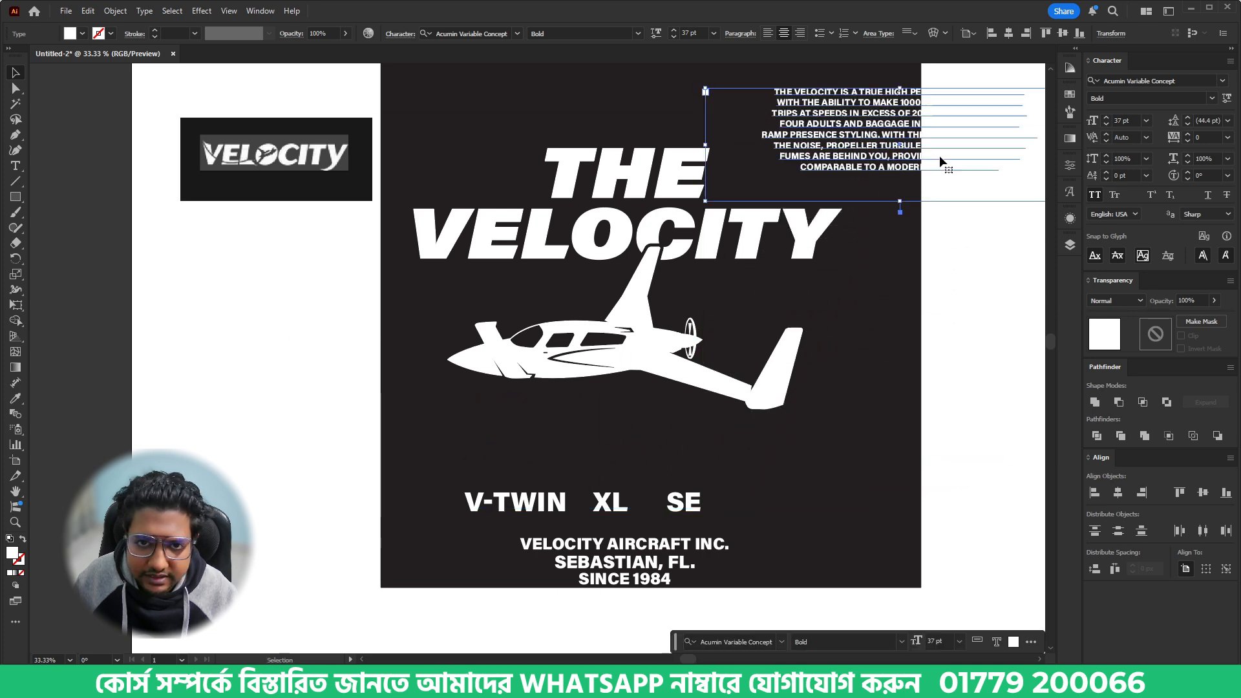
# - Draw narrow white vertical divider bars between V-TWIN, XL and SE, shifting SE right to make room
pyautogui.scroll(2, 592, 523)
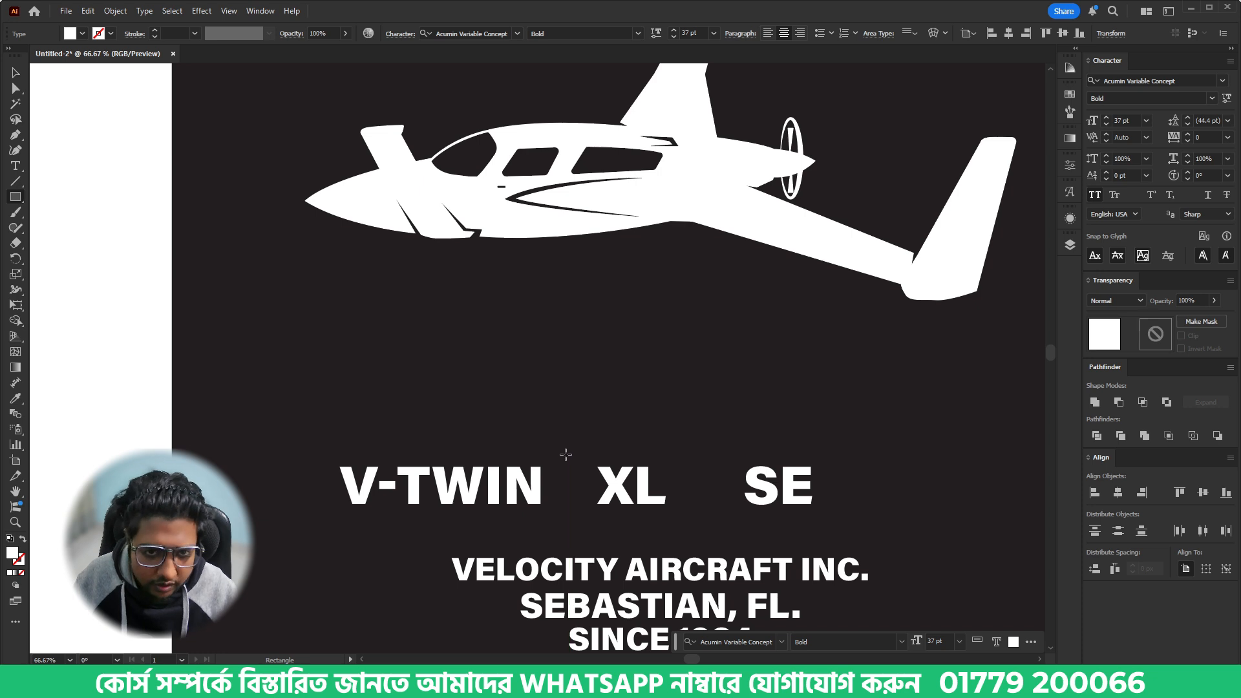
pyautogui.moveTo(564, 453); pyautogui.dragTo(829, 483)
pyautogui.press('v')
# - Convert the V-TWIN, XL and SE texts to outlines
pyautogui.keyDown('shift'); pyautogui.click(728, 491); pyautogui.keyUp('shift')
pyautogui.keyDown('shift'); pyautogui.click(637, 491); pyautogui.keyUp('shift')
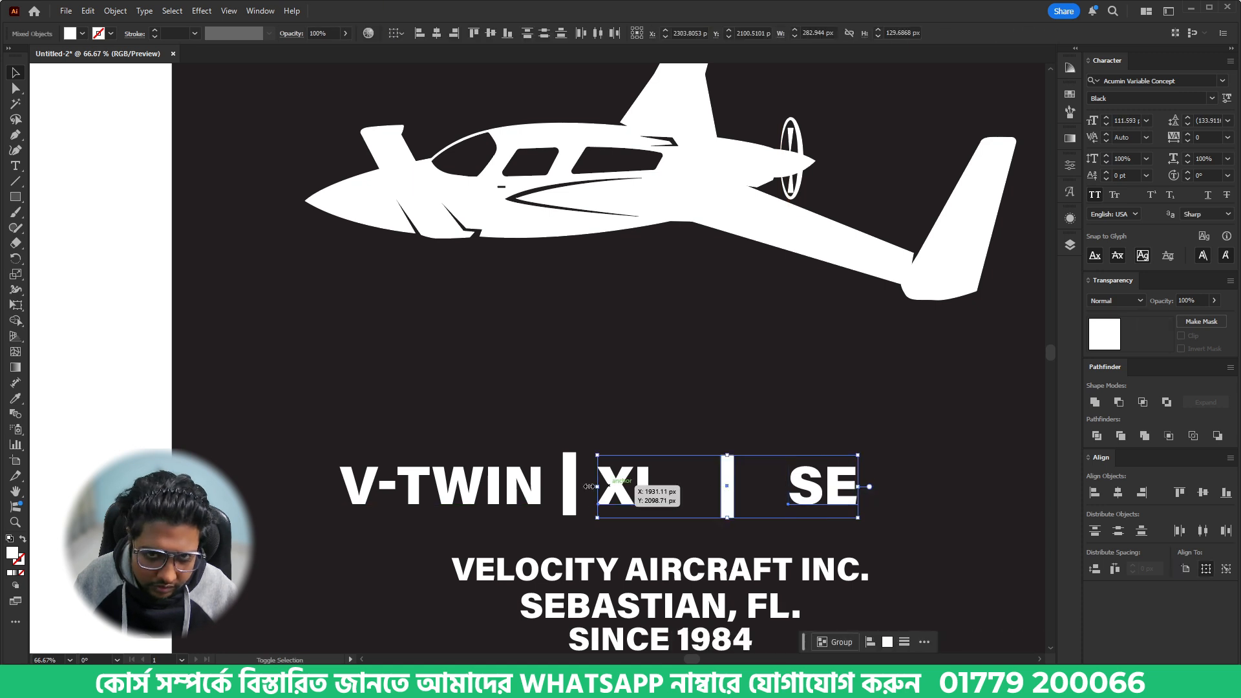
pyautogui.keyDown('shift'); pyautogui.click(511, 488); pyautogui.keyUp('shift')
pyautogui.rightClick(529, 485)
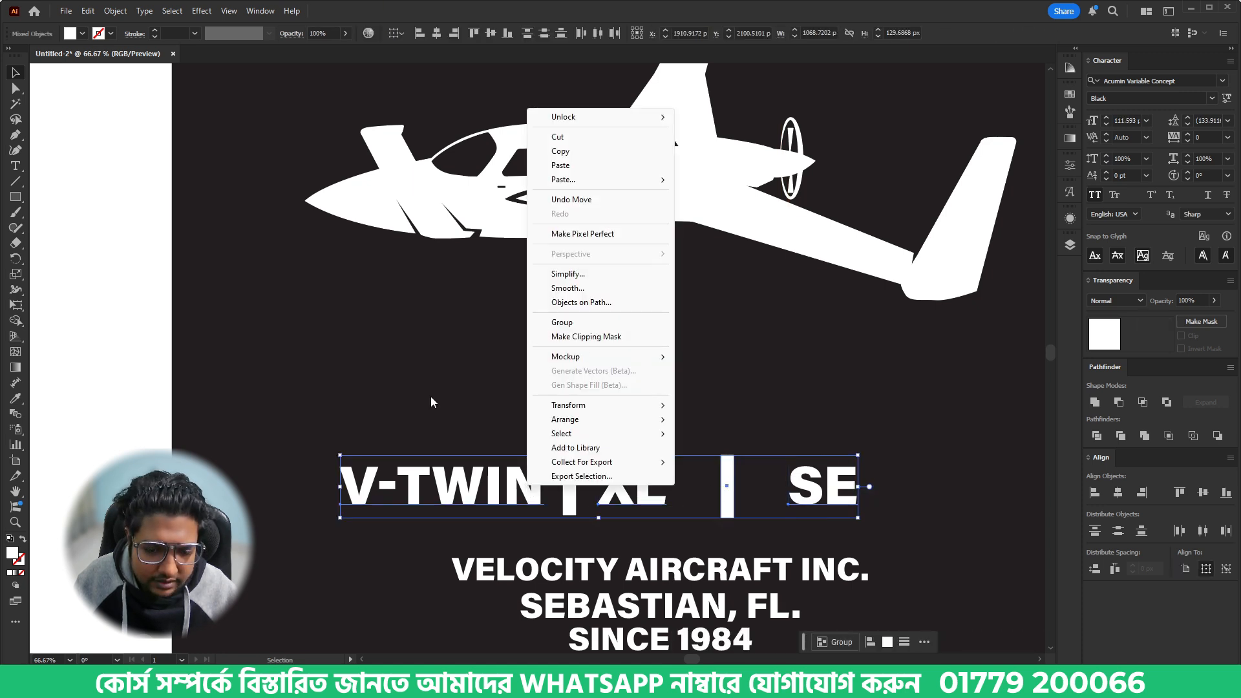
pyautogui.click(432, 401)
pyautogui.click(490, 481)
pyautogui.keyDown('shift'); pyautogui.click(844, 493); pyautogui.keyUp('shift')
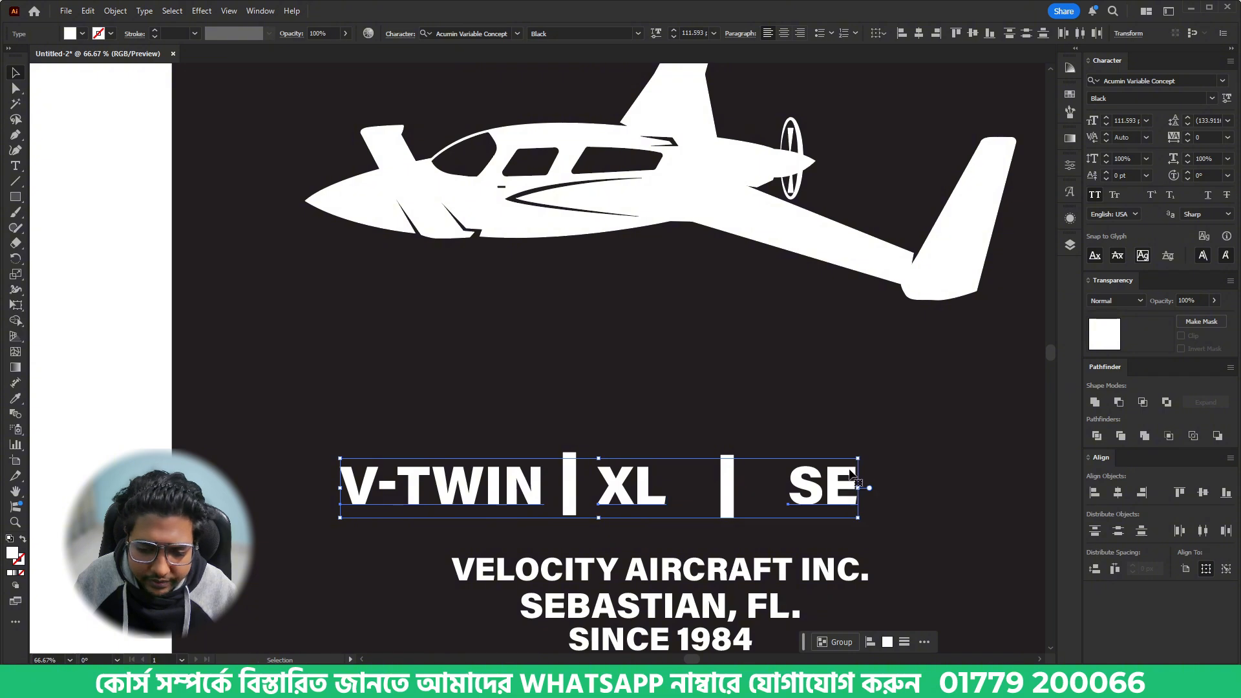
pyautogui.rightClick(851, 476)
pyautogui.click(905, 239)
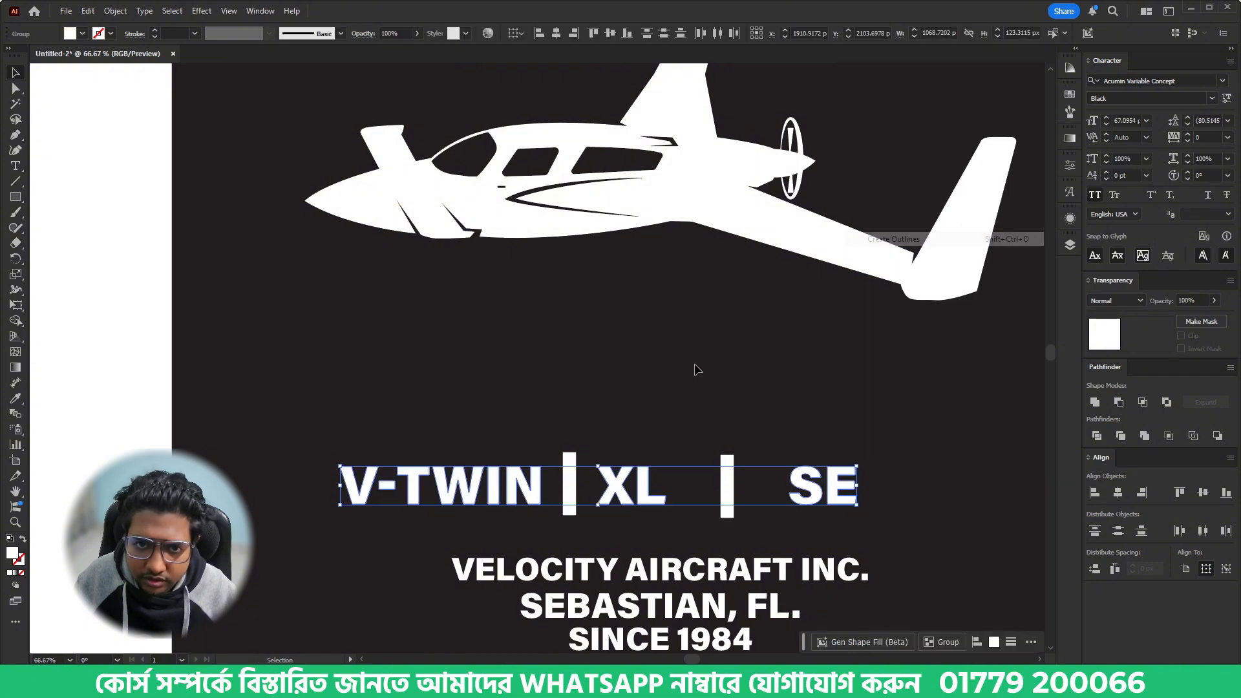
# - Center the model names and divider bars vertically on each other and distribute them with equal horizontal spacing
pyautogui.moveTo(852, 495); pyautogui.dragTo(853, 496)
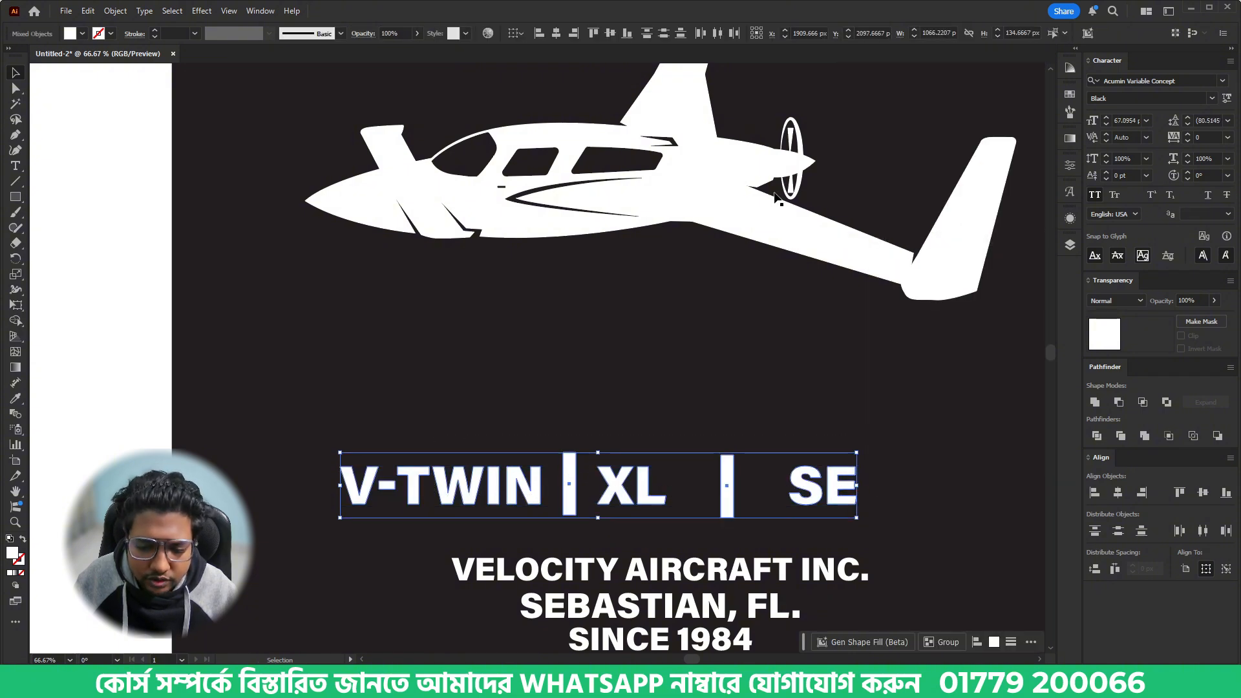
pyautogui.click(615, 36)
pyautogui.click(1111, 570)
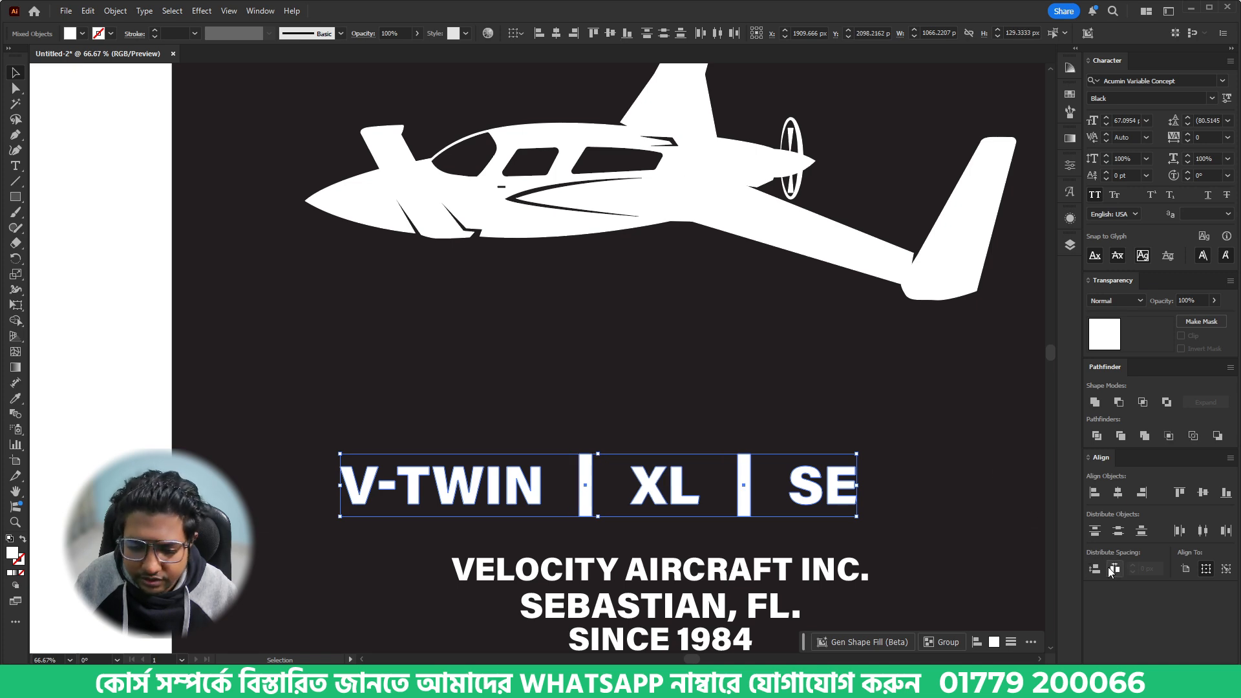
# - Move the model-name row up directly beneath the airplane and group it
pyautogui.scroll(-1, 541, 394)
pyautogui.moveTo(650, 470); pyautogui.dragTo(652, 359)
pyautogui.hotkey('ctrl', 'g')
pyautogui.click(673, 427)
pyautogui.scroll(-1, 673, 427)
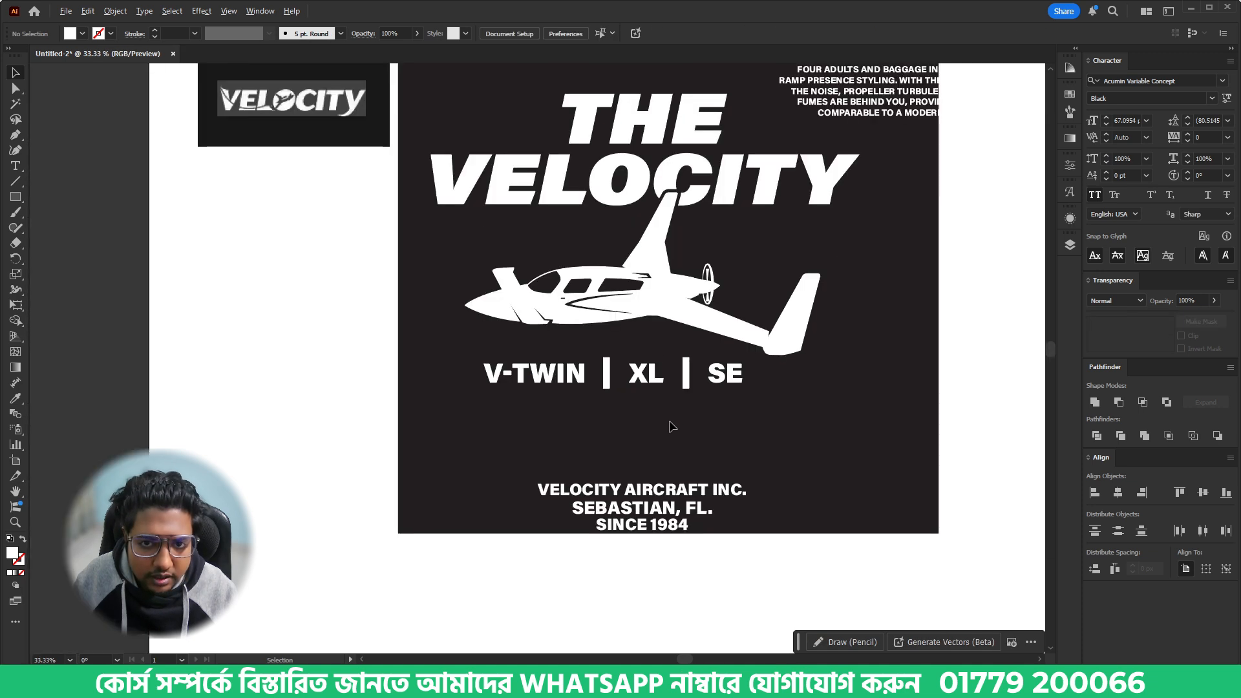
# - Center THE VELOCITY lettering, airplane and model-name row horizontally, and move the three company lines up beneath the row
pyautogui.click(572, 161)
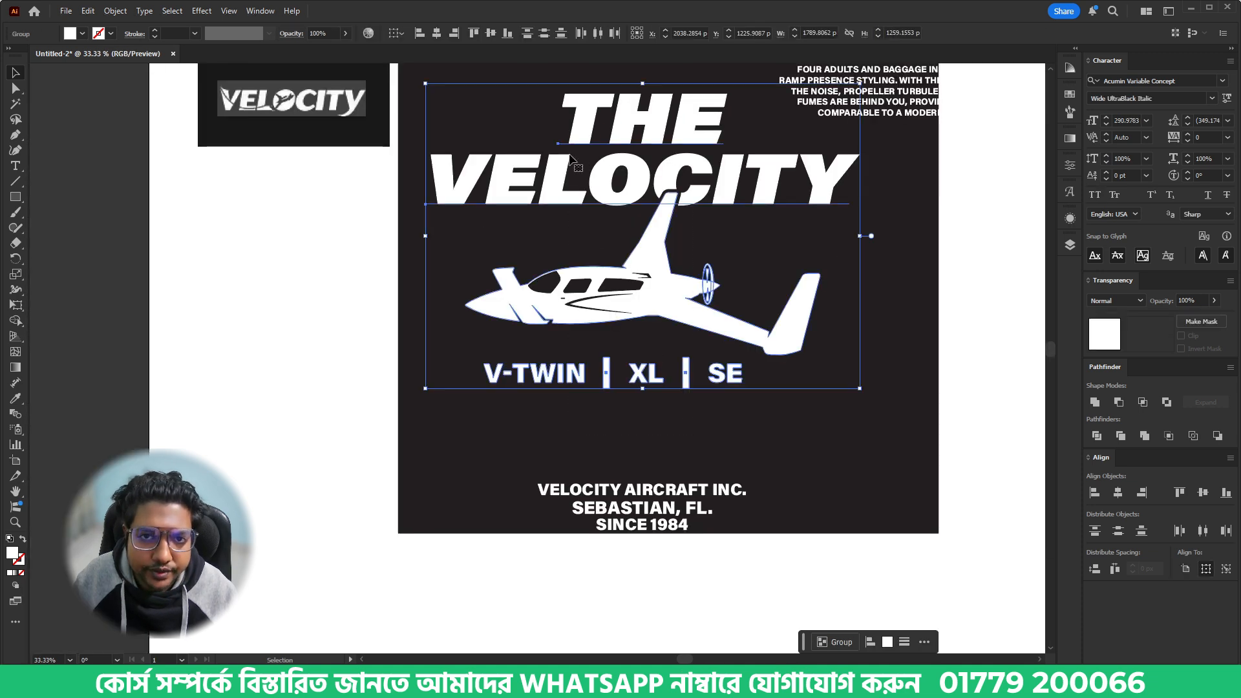
pyautogui.click(437, 36)
pyautogui.click(653, 446)
pyautogui.moveTo(659, 490); pyautogui.dragTo(655, 410)
pyautogui.click(812, 482)
pyautogui.scroll(3, 815, 491)
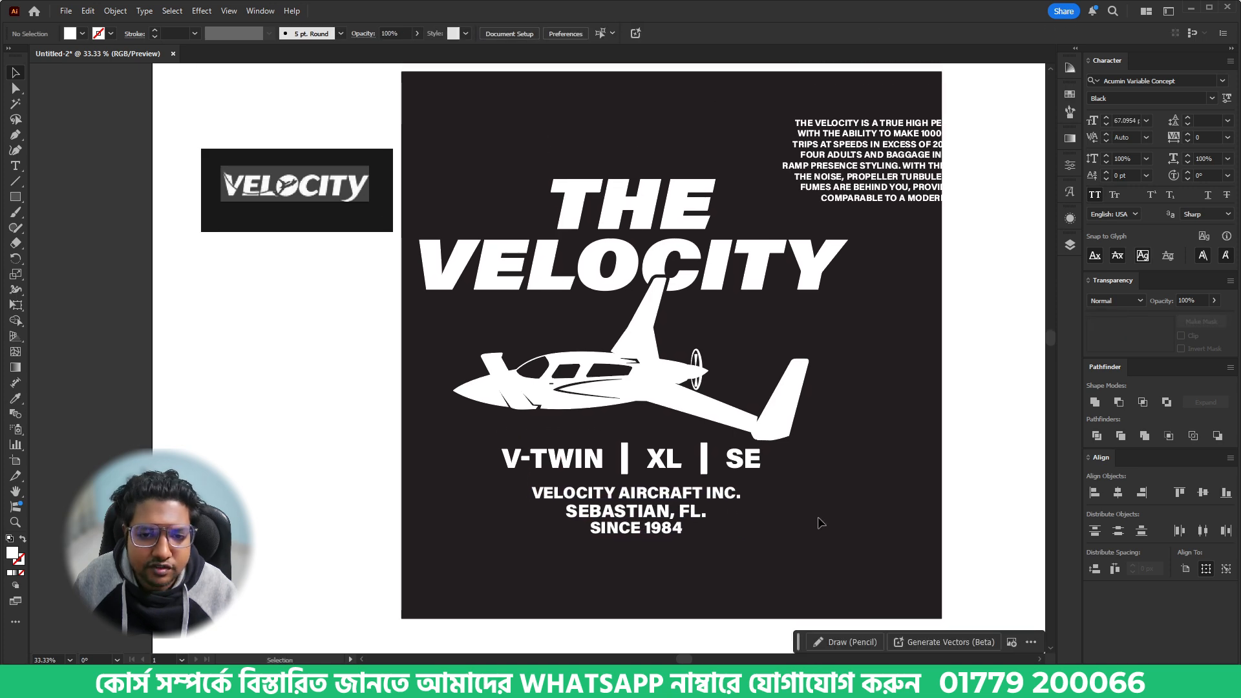
# - Move the description paragraph below the company lines and cut its text from the beginning through "RAMP PRESENCE STYLING."
pyautogui.moveTo(882, 175); pyautogui.dragTo(580, 594)
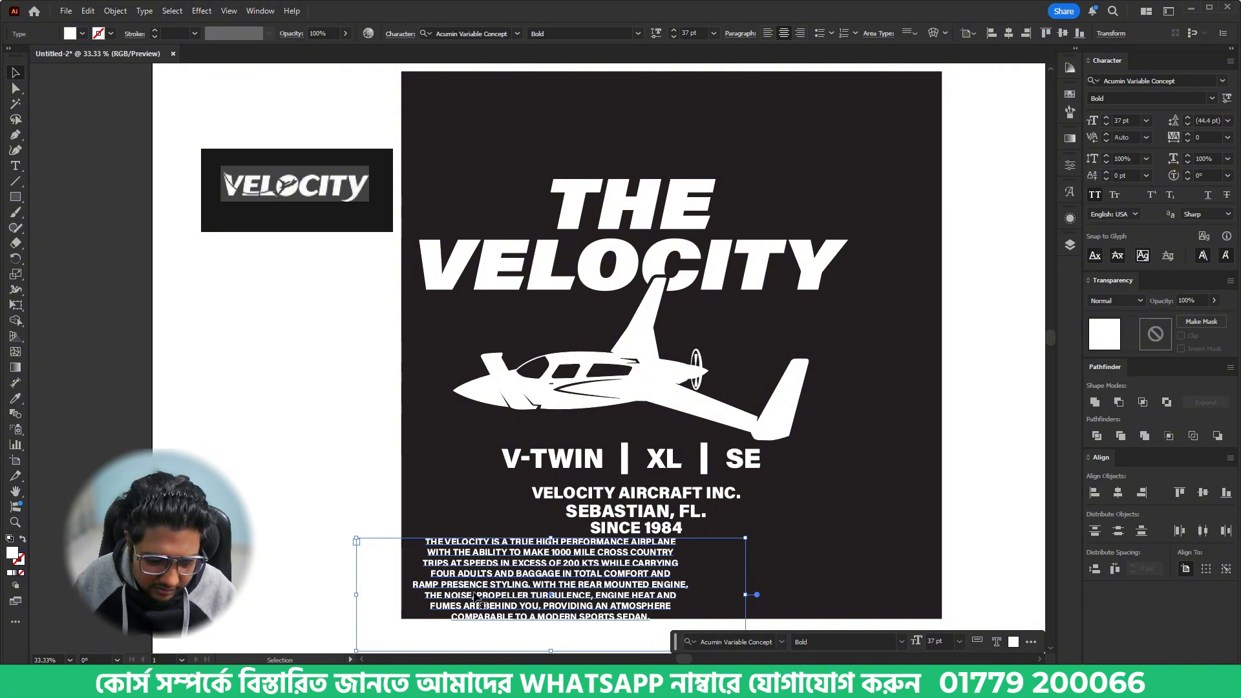
pyautogui.moveTo(532, 585); pyautogui.dragTo(412, 538)
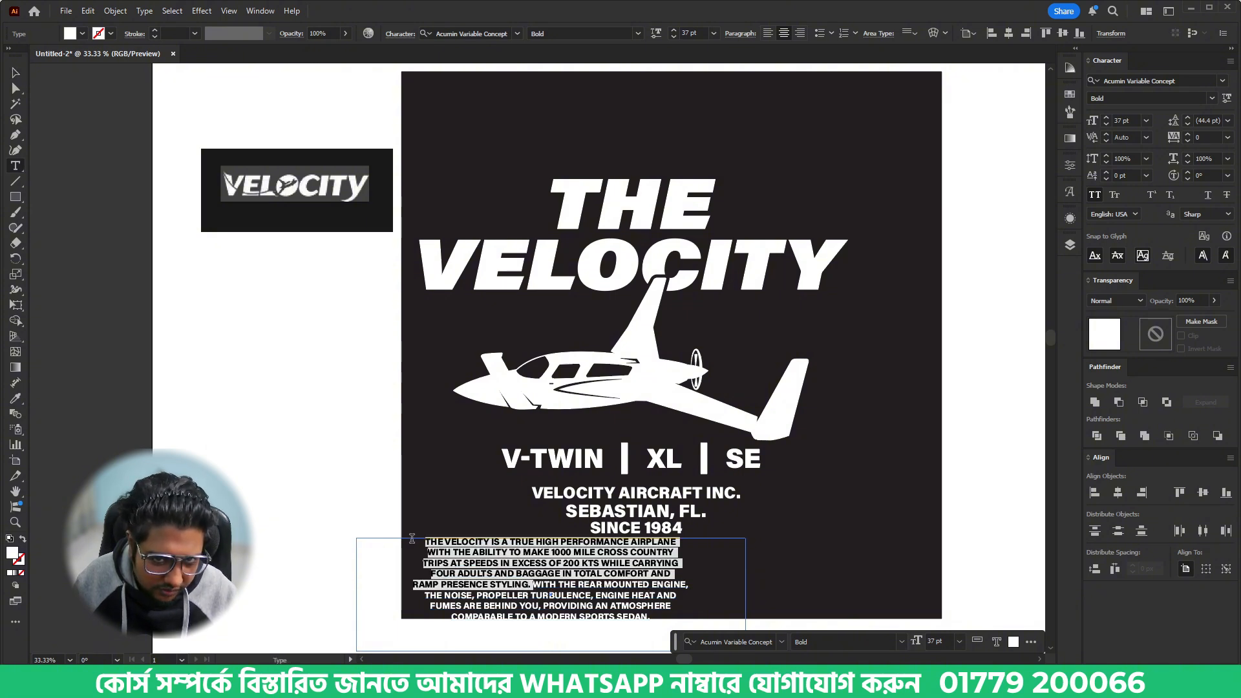
pyautogui.press('BackSpace')
pyautogui.click(472, 301)
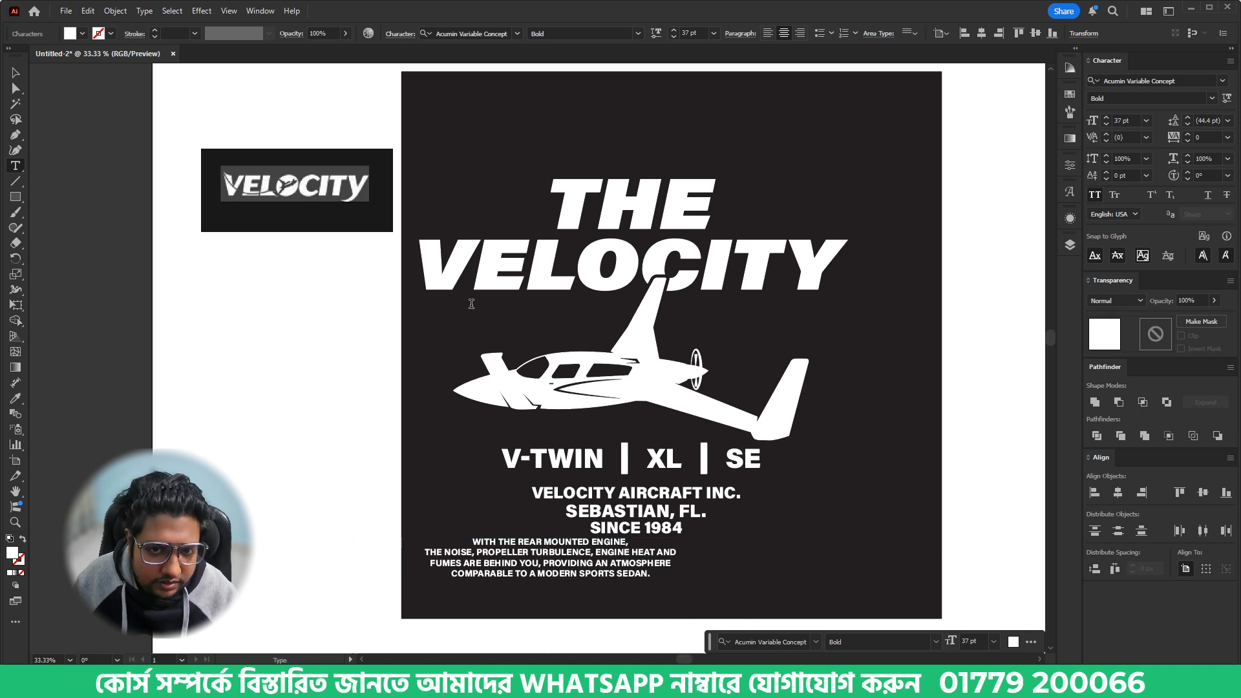
pyautogui.click(457, 346)
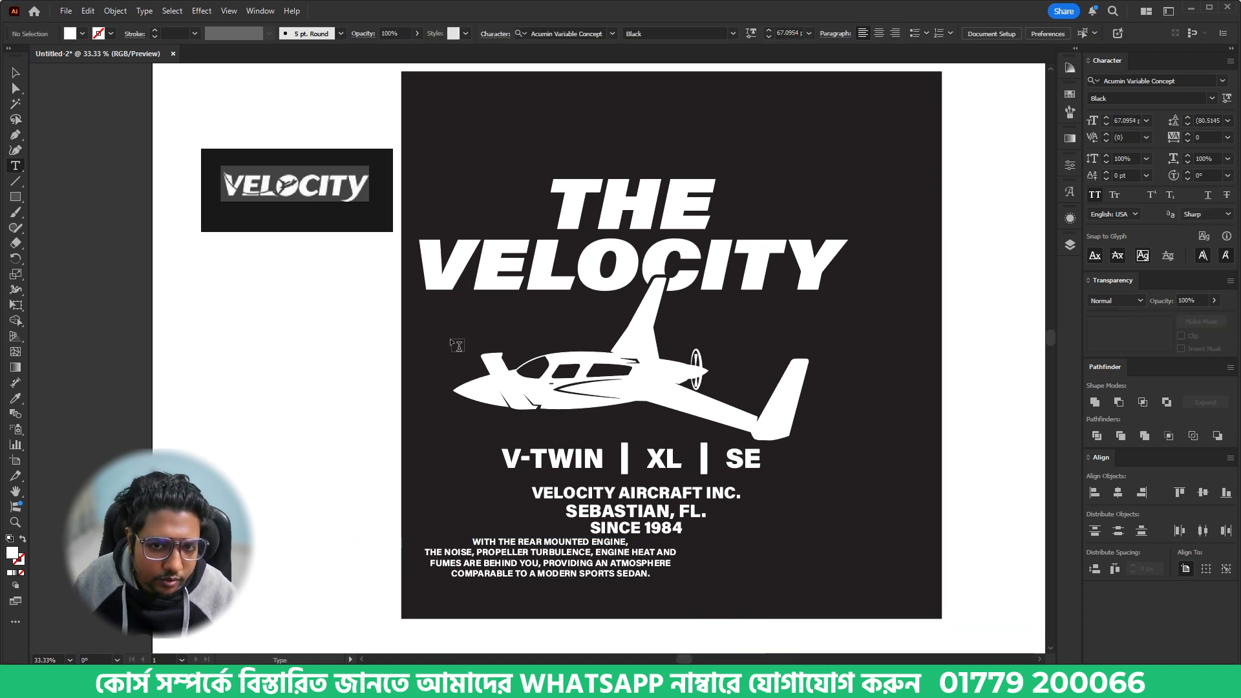
# - Paste the cut sentences as a separate text block, scaled to about 24 pt, between the VELOCITY lettering and the airplane's nose
pyautogui.click(445, 113)
pyautogui.write('TRUE HIGH PERFORMANCE AIRPLANE O MAKE 1000 MILE CROSS COUNTRY EXCESS OF 200 KTS WHILE CARRYING BAGGAGE IN TOTAL COMFORT AND P PRESENCE STYLING.')
pyautogui.click(14, 75)
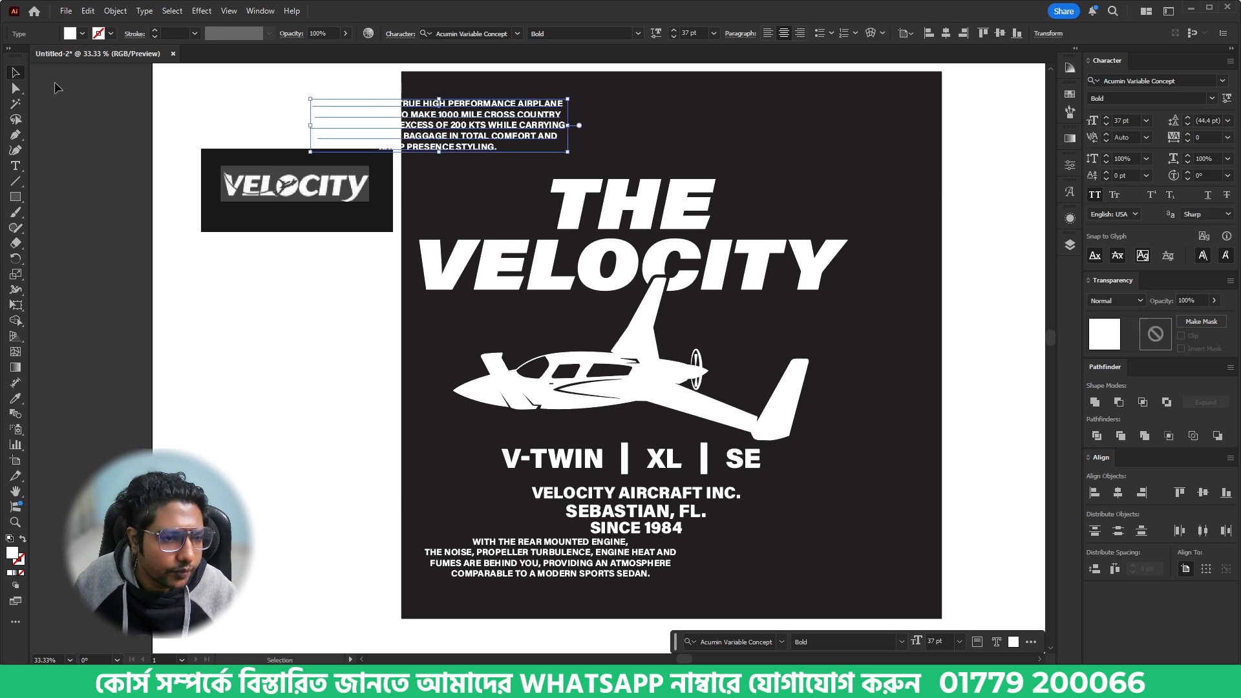
pyautogui.moveTo(566, 125)
pyautogui.mouseDown()
pyautogui.moveTo(593, 174)
pyautogui.moveTo(633, 327)
pyautogui.moveTo(515, 325)
pyautogui.moveTo(582, 323)
pyautogui.mouseUp()
pyautogui.click(574, 325)
pyautogui.click(780, 333)
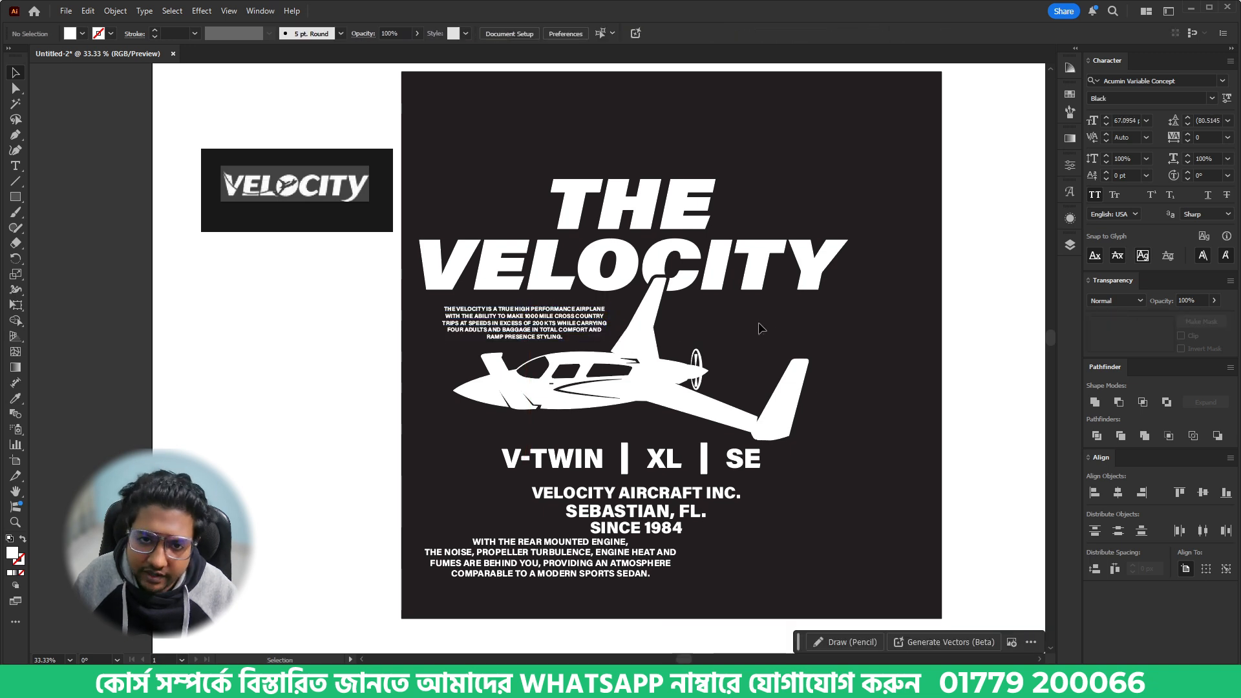
# - Cut the remaining "WITH THE REAR MOUNTED ENGINE" sentence from the paragraph and delete the emptied text frame
pyautogui.click(517, 553)
pyautogui.doubleClick(517, 553)
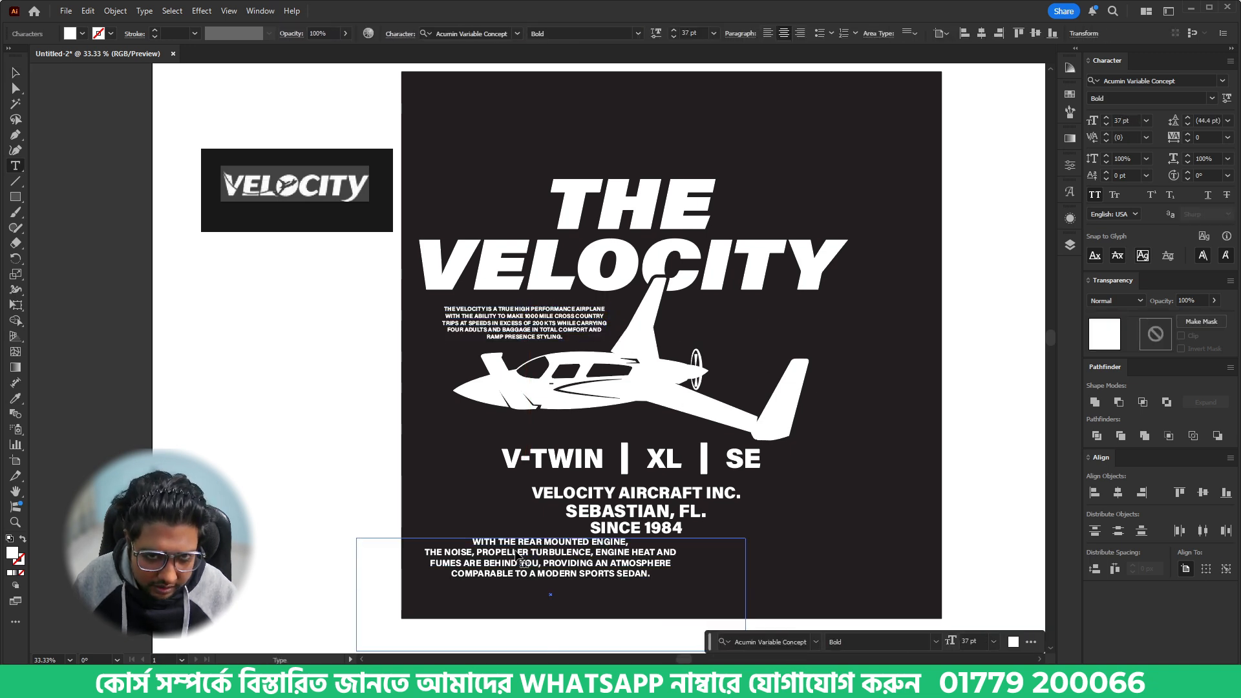
pyautogui.tripleClick(518, 553)
pyautogui.hotkey('ctrl', 'a')
pyautogui.hotkey('ctrl', 'c')
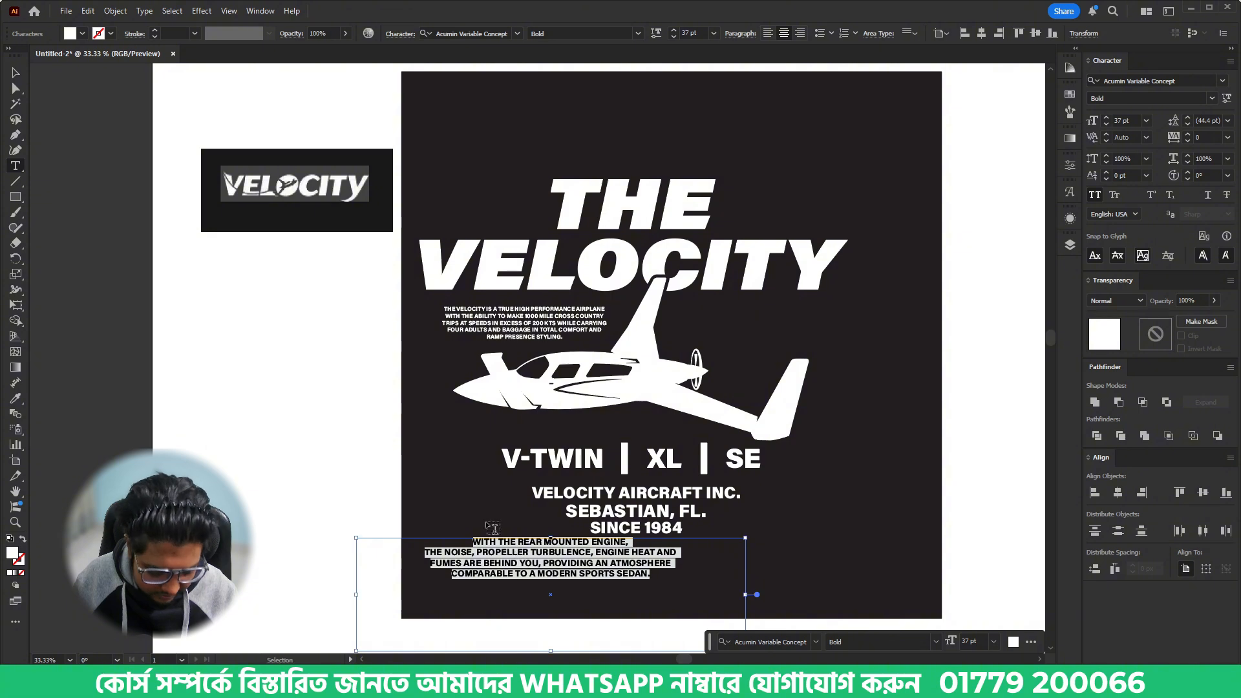
pyautogui.click(15, 73)
pyautogui.press('Delete')
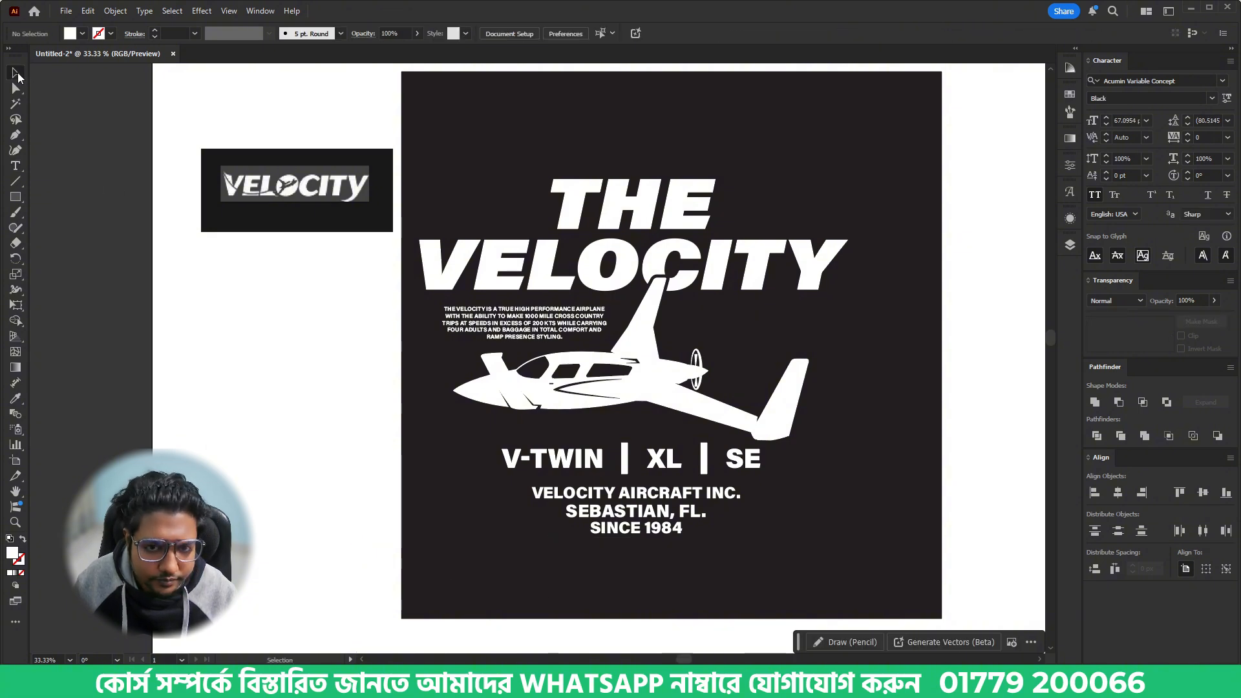
# - Paste the rear mounted engine sentence as a new text block above the airplane's propeller and wing
pyautogui.moveTo(535, 333); pyautogui.dragTo(780, 340)
pyautogui.press('t')
pyautogui.click(781, 336)
pyautogui.hotkey('ctrl', 'a')
pyautogui.hotkey('ctrl', 'v')
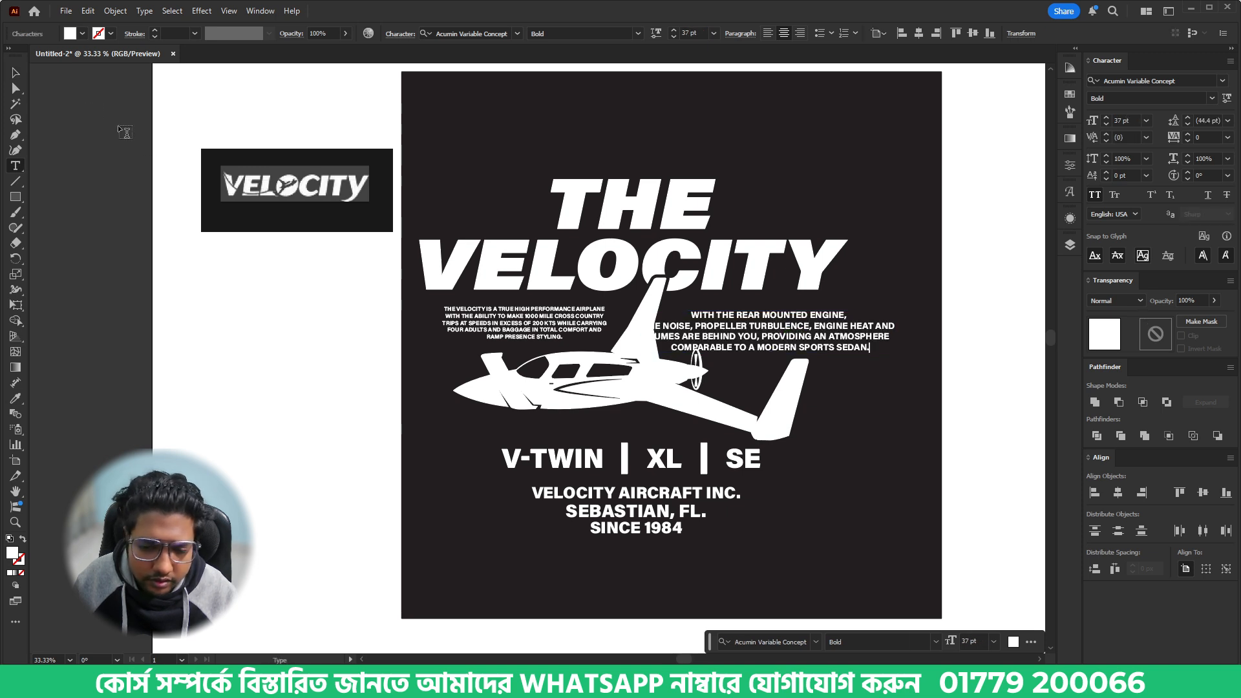
# - Match the rear engine text block to the other description block's Bold style of about 24 pt with the Eyedropper
pyautogui.click(12, 75)
pyautogui.press('i')
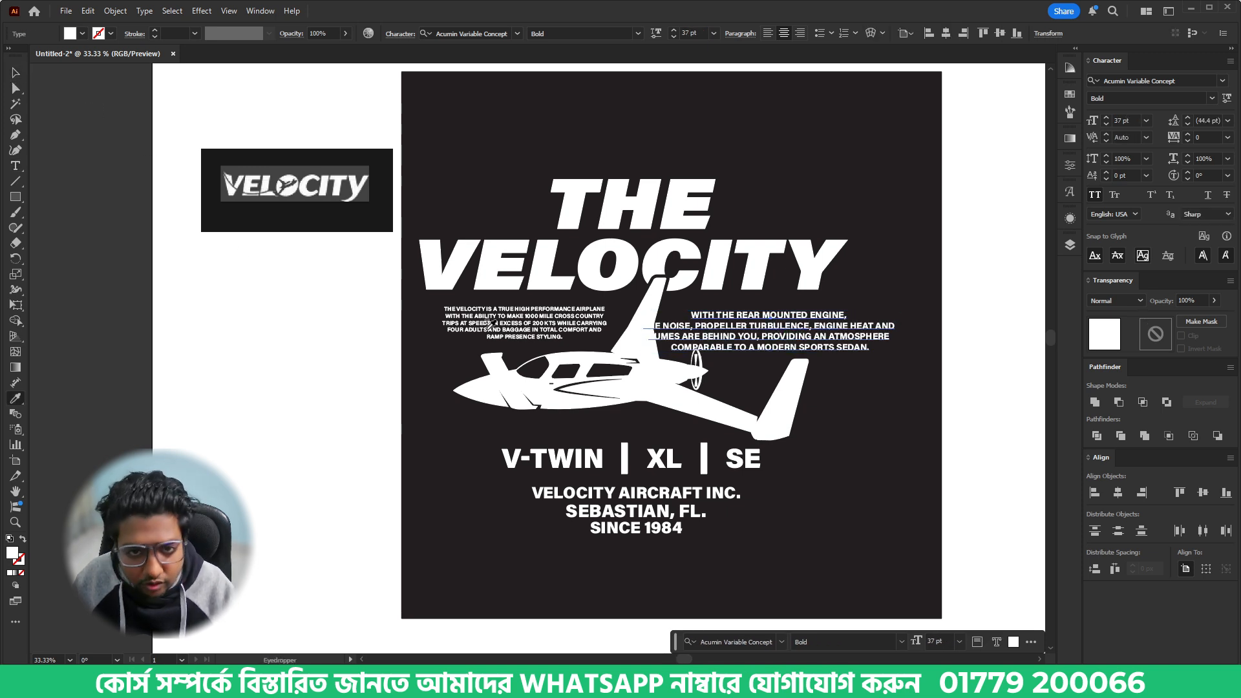
pyautogui.click(507, 325)
pyautogui.press('v')
pyautogui.click(868, 401)
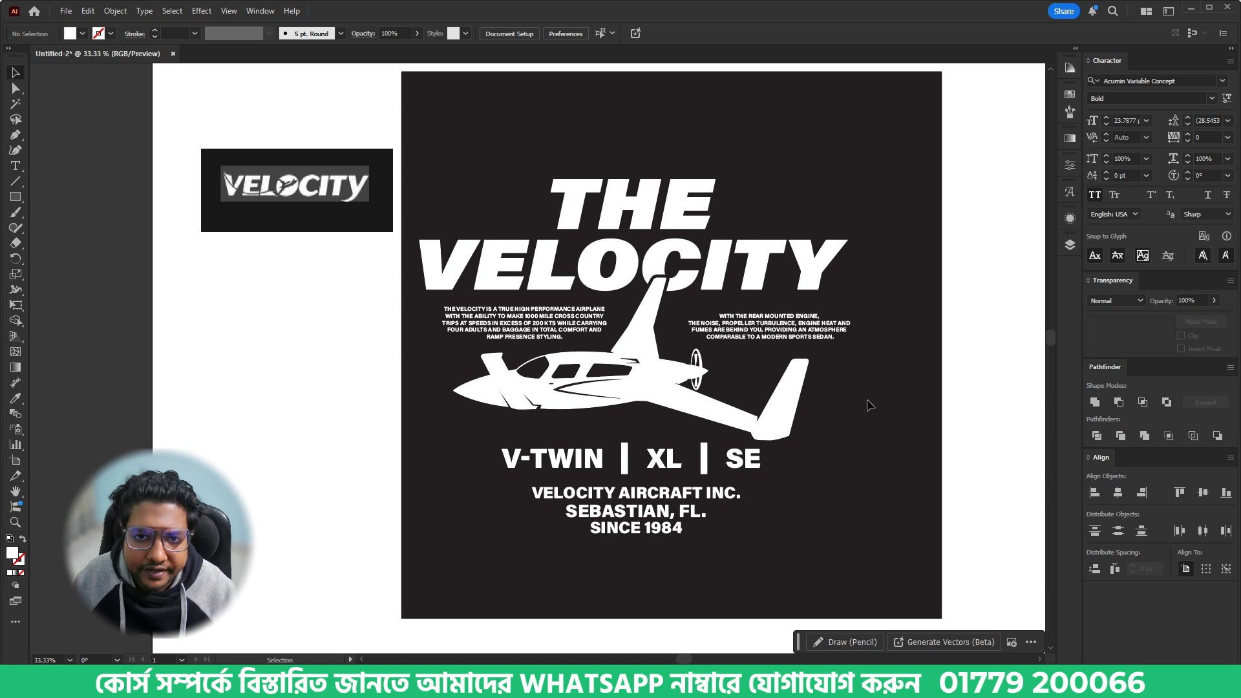
# - Right-align the rear engine text and move it toward the right end of the VELOCITY lettering
pyautogui.click(822, 337)
pyautogui.click(800, 33)
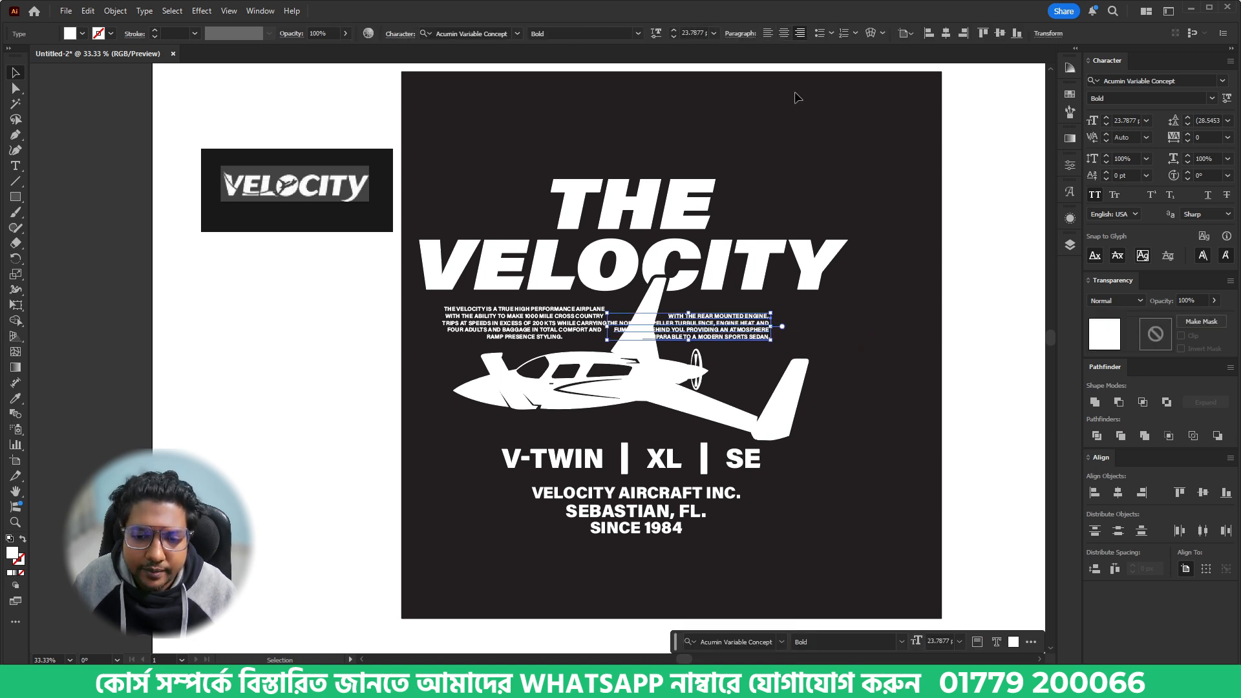
pyautogui.moveTo(759, 327); pyautogui.dragTo(816, 330)
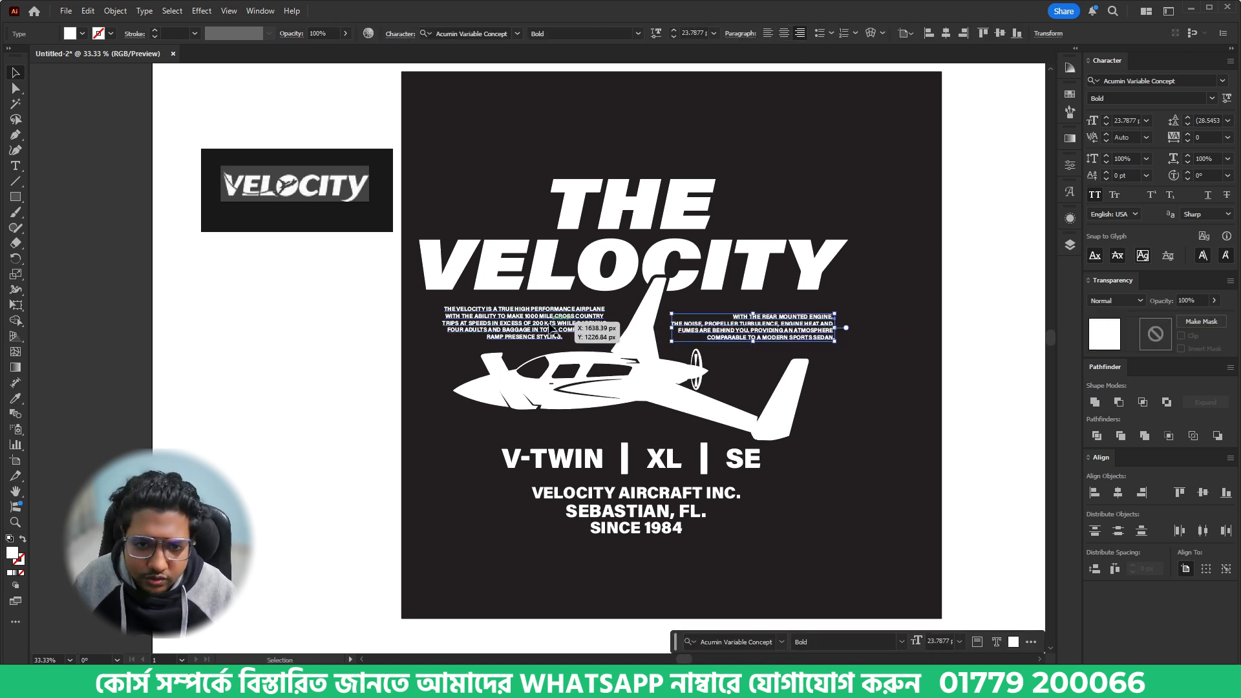
# - Left-align the high performance text block, move it left and align its left edge with the VELOCITY lettering
pyautogui.click(524, 324)
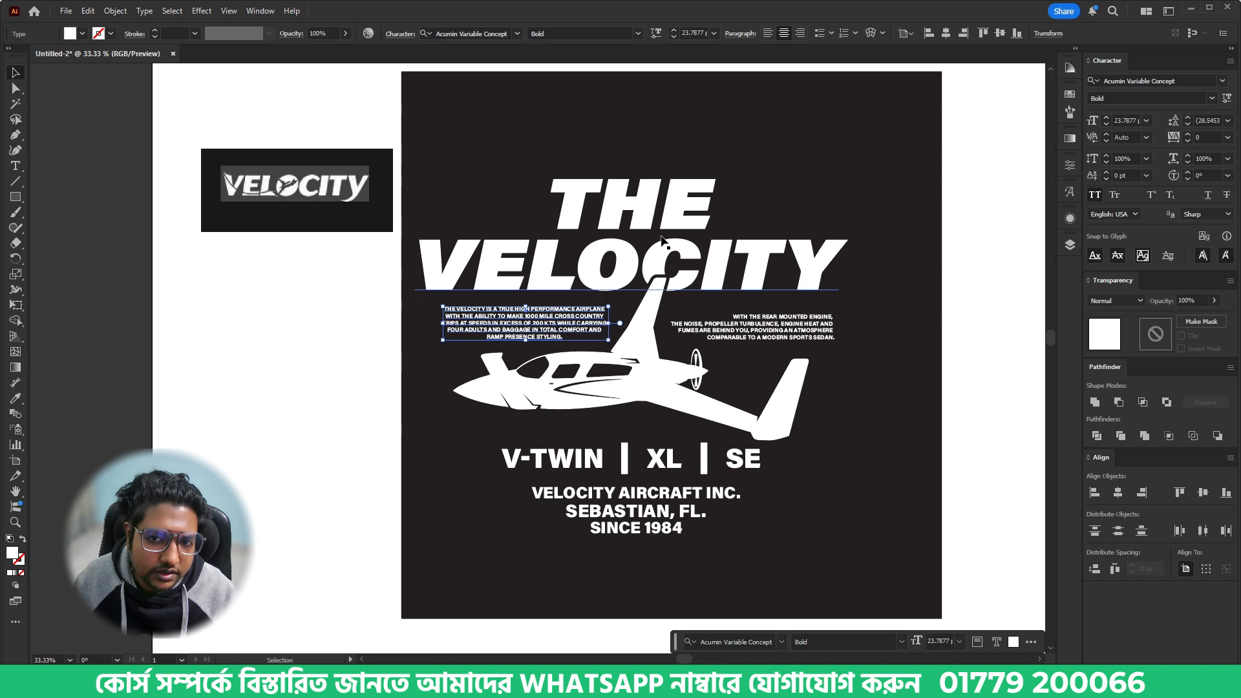
pyautogui.click(768, 33)
pyautogui.moveTo(567, 327); pyautogui.dragTo(482, 331)
pyautogui.keyDown('shift'); pyautogui.click(483, 263); pyautogui.keyUp('shift')
pyautogui.click(483, 263)
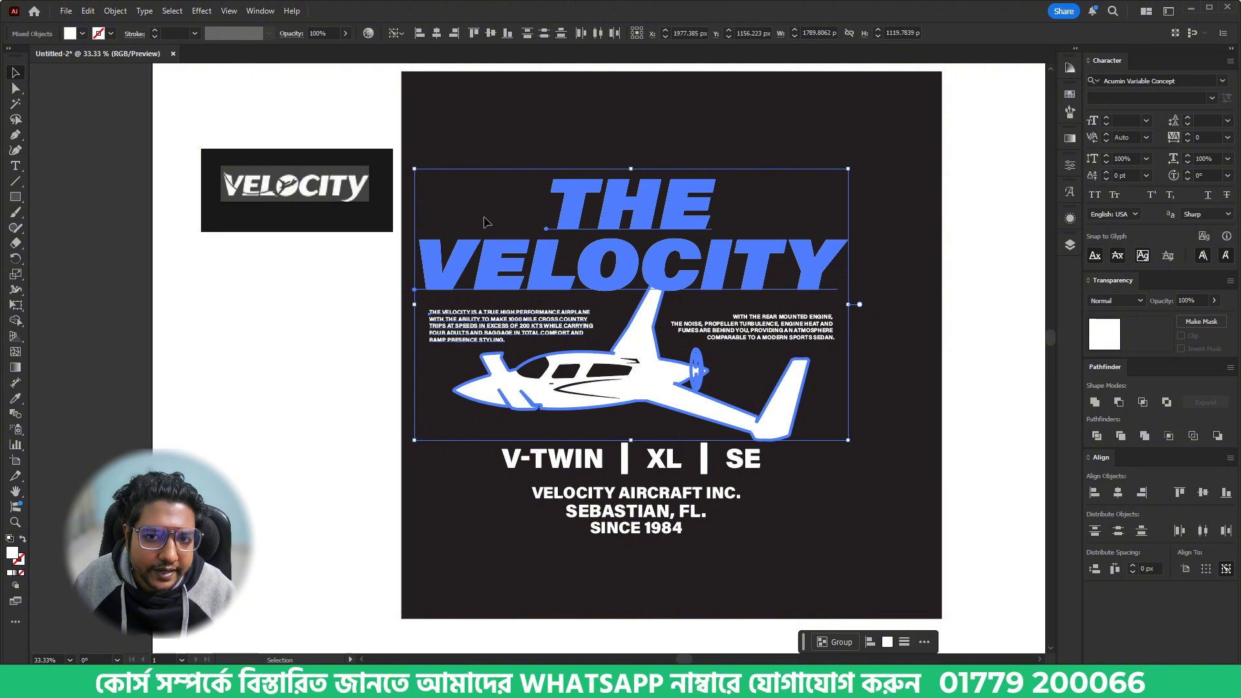
pyautogui.click(420, 33)
# - Align the rear engine text block's right edge with the end of the VELOCITY lettering
pyautogui.click(817, 335)
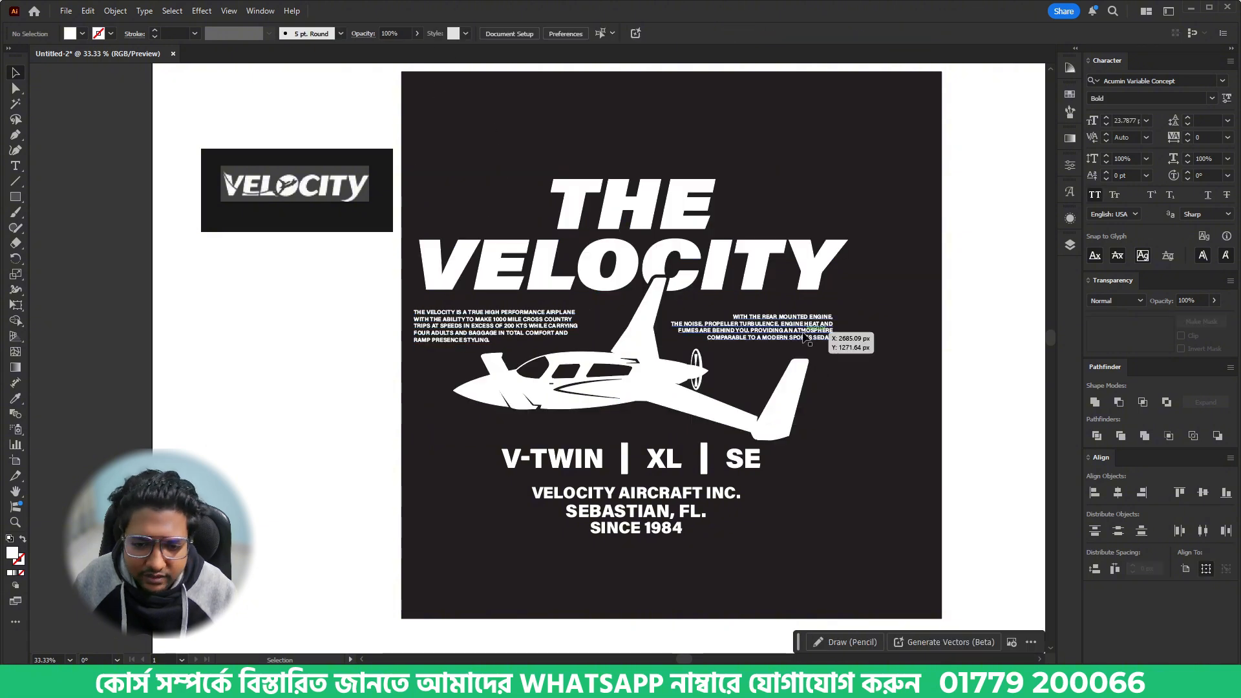
pyautogui.keyDown('shift'); pyautogui.click(814, 262); pyautogui.keyUp('shift')
pyautogui.click(815, 262)
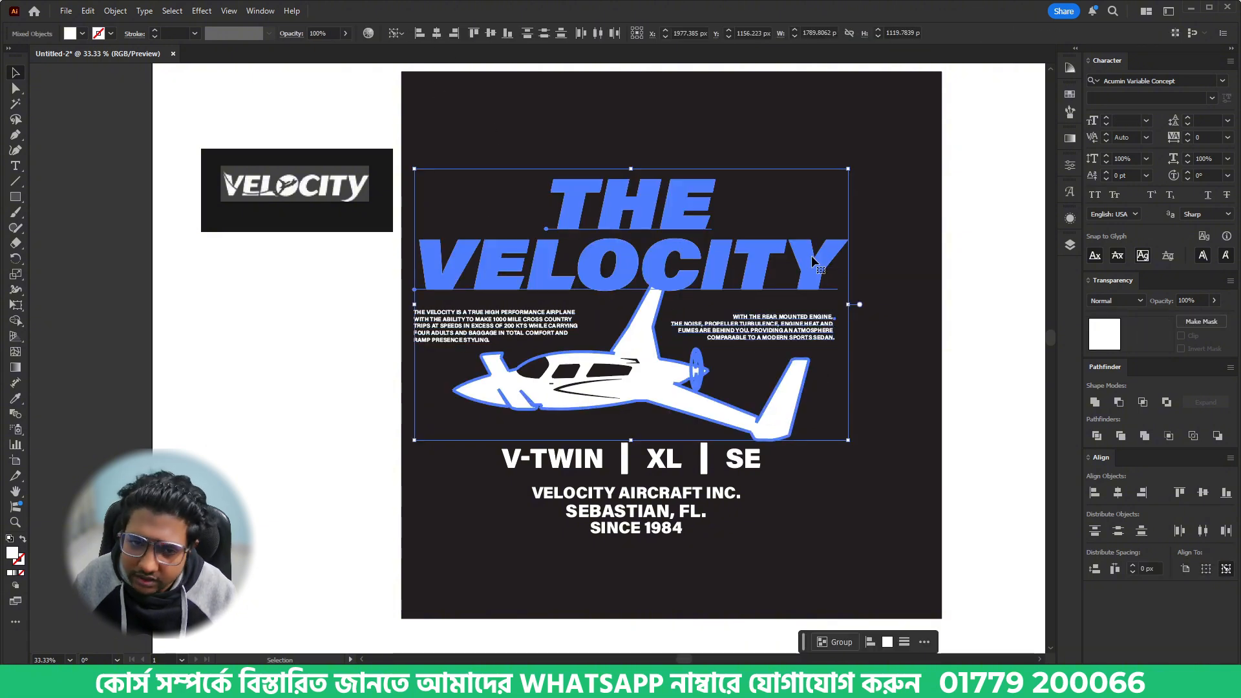
pyautogui.click(457, 33)
pyautogui.click(830, 549)
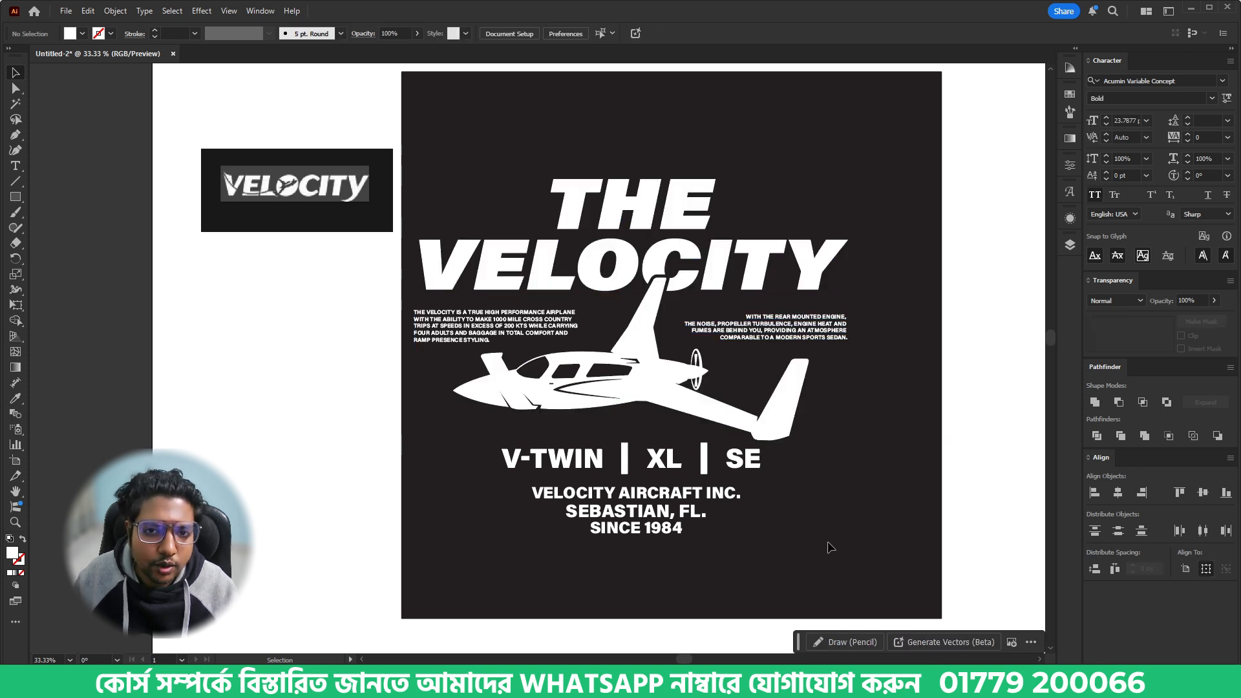
# - Move the model-name row and company lines down together, clearing space below the airplane
pyautogui.moveTo(818, 518); pyautogui.dragTo(850, 476)
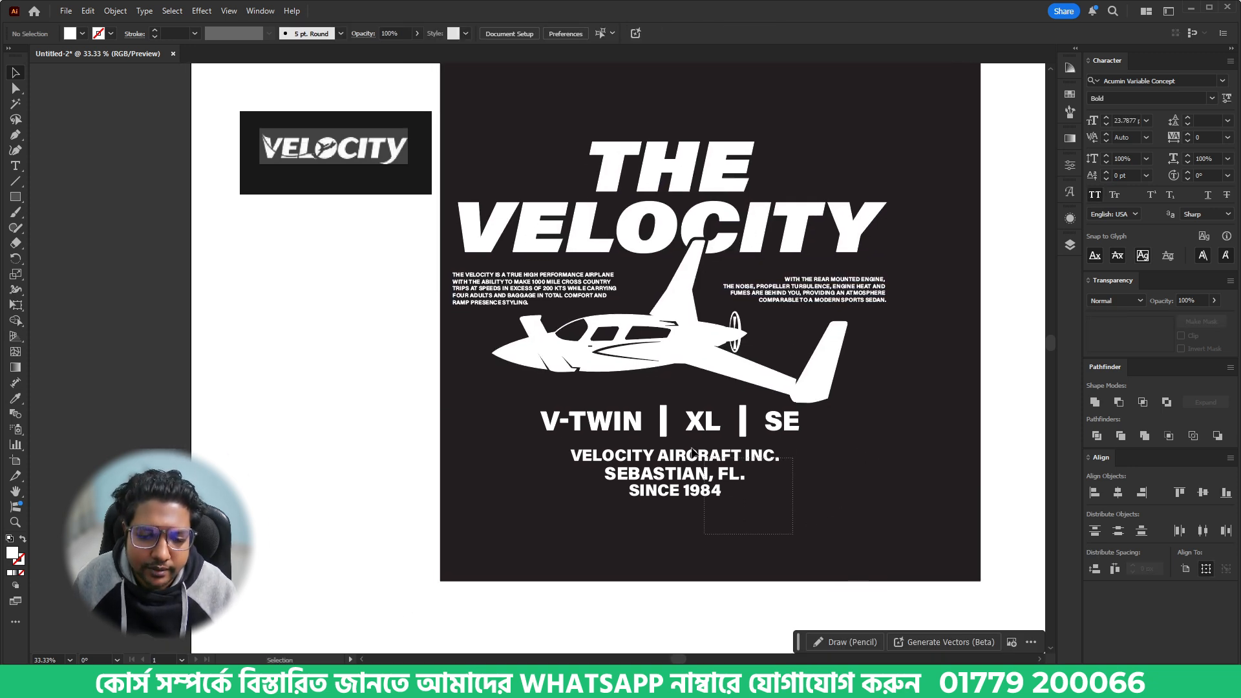
pyautogui.moveTo(793, 534); pyautogui.dragTo(661, 431)
pyautogui.hotkey('shift', 'Down')
pyautogui.hotkey('shift', 'Down')
pyautogui.hotkey('shift', 'Down')
pyautogui.hotkey('shift', 'Down')
pyautogui.hotkey('shift', 'Down')
pyautogui.hotkey('shift', 'Down')
pyautogui.hotkey('shift', 'Down')
pyautogui.hotkey('shift', 'Down')
pyautogui.hotkey('shift', 'Down')
pyautogui.hotkey('shift', 'Down')
pyautogui.hotkey('shift', 'Down')
pyautogui.hotkey('shift', 'Down')
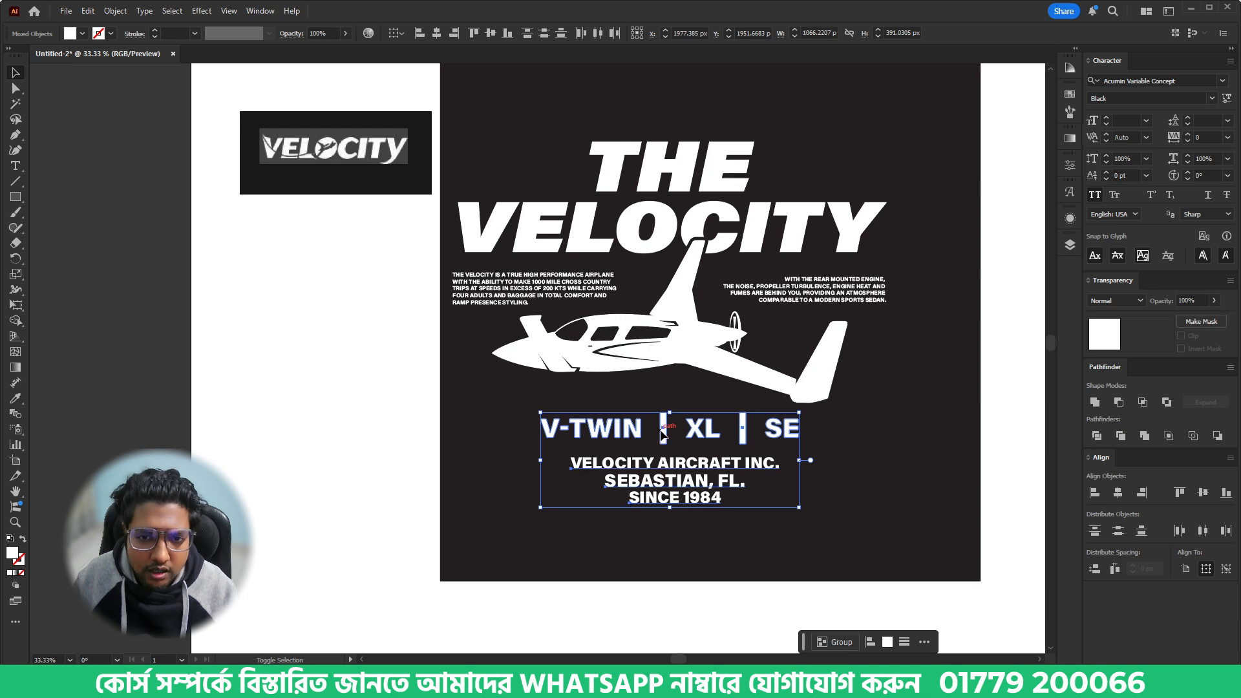
pyautogui.hotkey('shift', 'Down')
pyautogui.hotkey('shift', 'Down')
pyautogui.hotkey('shift', 'Down')
pyautogui.hotkey('shift', 'Down')
pyautogui.hotkey('shift', 'Down')
pyautogui.hotkey('shift', 'Down')
pyautogui.hotkey('shift', 'Down')
pyautogui.hotkey('shift', 'Down')
pyautogui.hotkey('shift', 'Down')
pyautogui.hotkey('shift', 'Down')
pyautogui.hotkey('shift', 'Down')
pyautogui.hotkey('shift', 'Down')
pyautogui.hotkey('shift', 'Down')
pyautogui.hotkey('shift', 'Down')
pyautogui.hotkey('shift', 'Down')
pyautogui.hotkey('shift', 'Down')
pyautogui.hotkey('shift', 'Down')
pyautogui.hotkey('shift', 'Down')
pyautogui.hotkey('shift', 'Down')
pyautogui.hotkey('shift', 'Down')
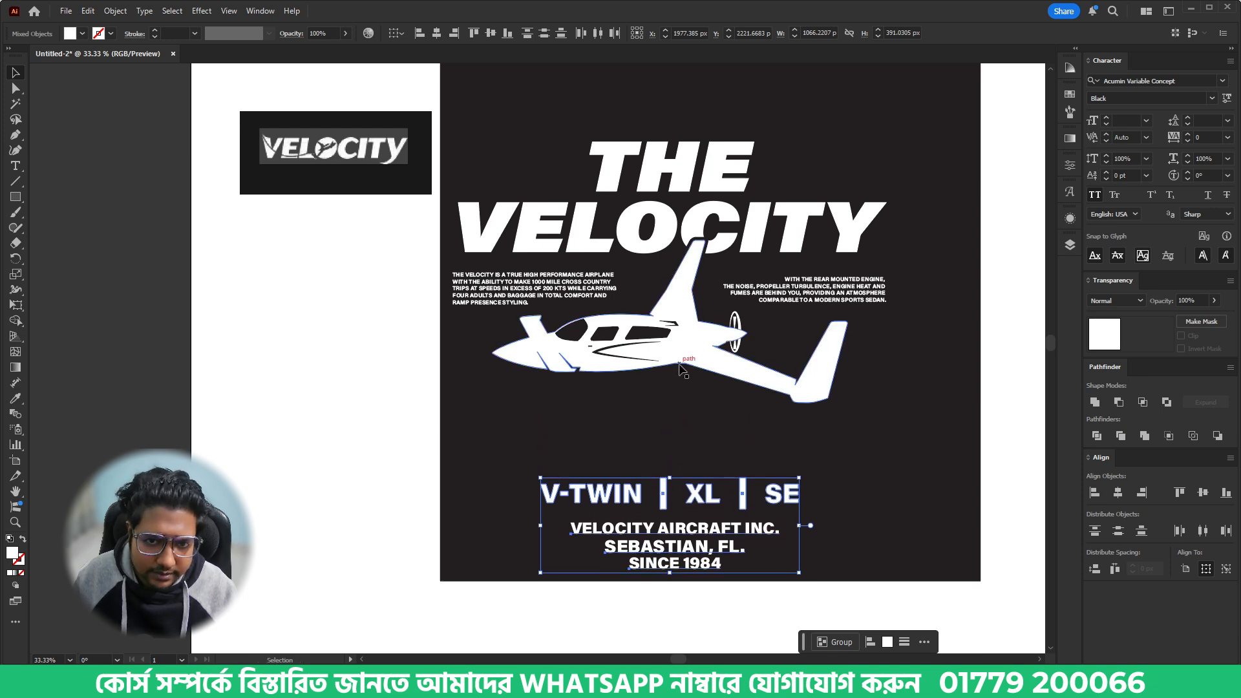
# - Enlarge the airplane proportionally to about 1711 px wide, keeping its tail fin overlapping the VELOCITY lettering
pyautogui.doubleClick(678, 366)
pyautogui.click(679, 363)
pyautogui.moveTo(673, 401); pyautogui.dragTo(673, 429)
pyautogui.doubleClick(863, 480)
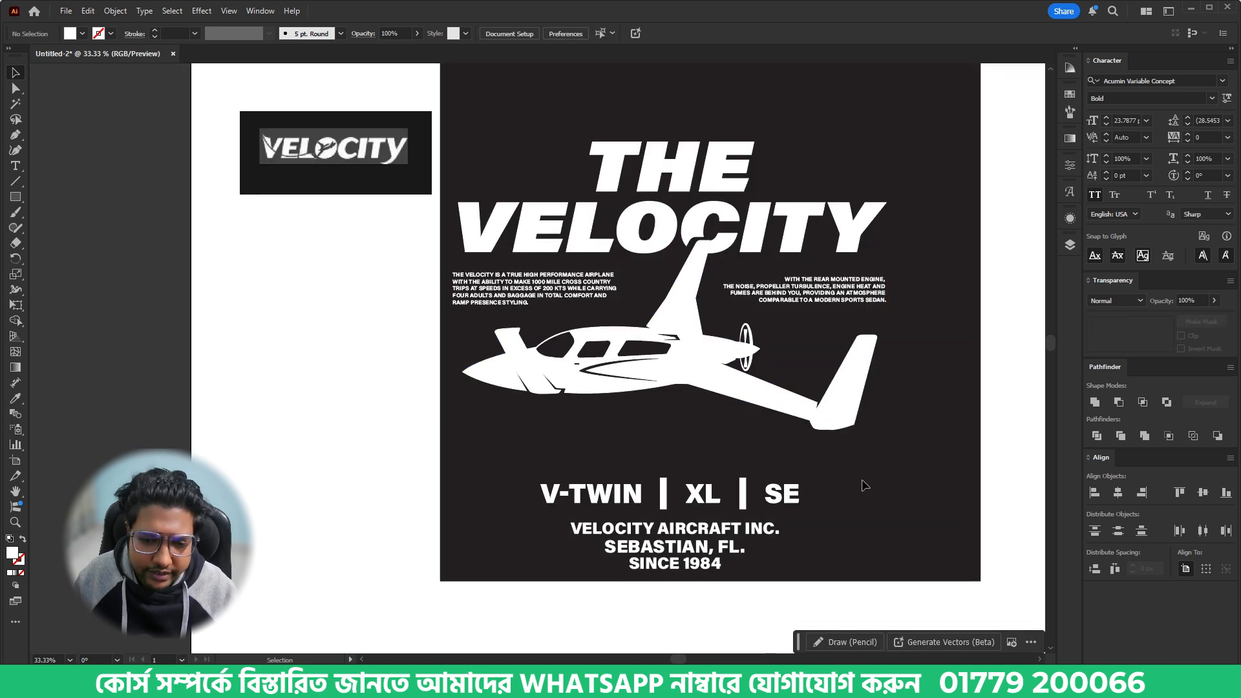
# - Show the rulers and place vertical guides just outside both ends of the VELOCITY lettering
pyautogui.hotkey('ctrl', 'r')
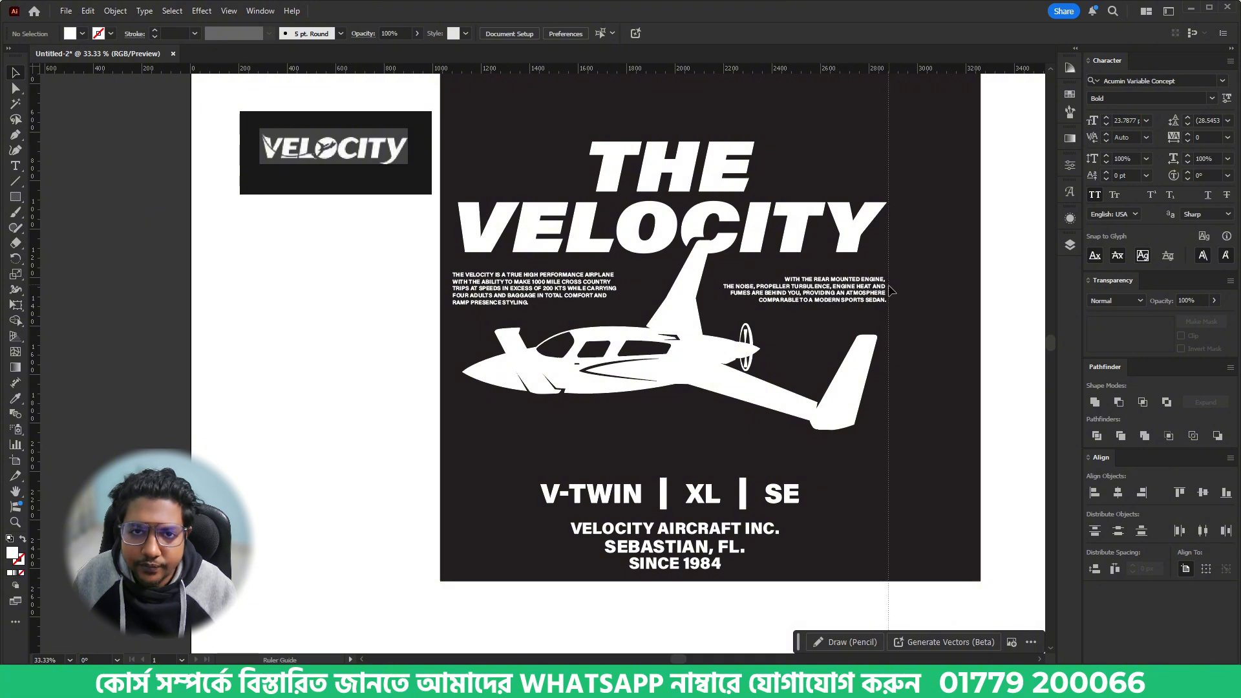
pyautogui.moveTo(892, 291); pyautogui.dragTo(891, 304)
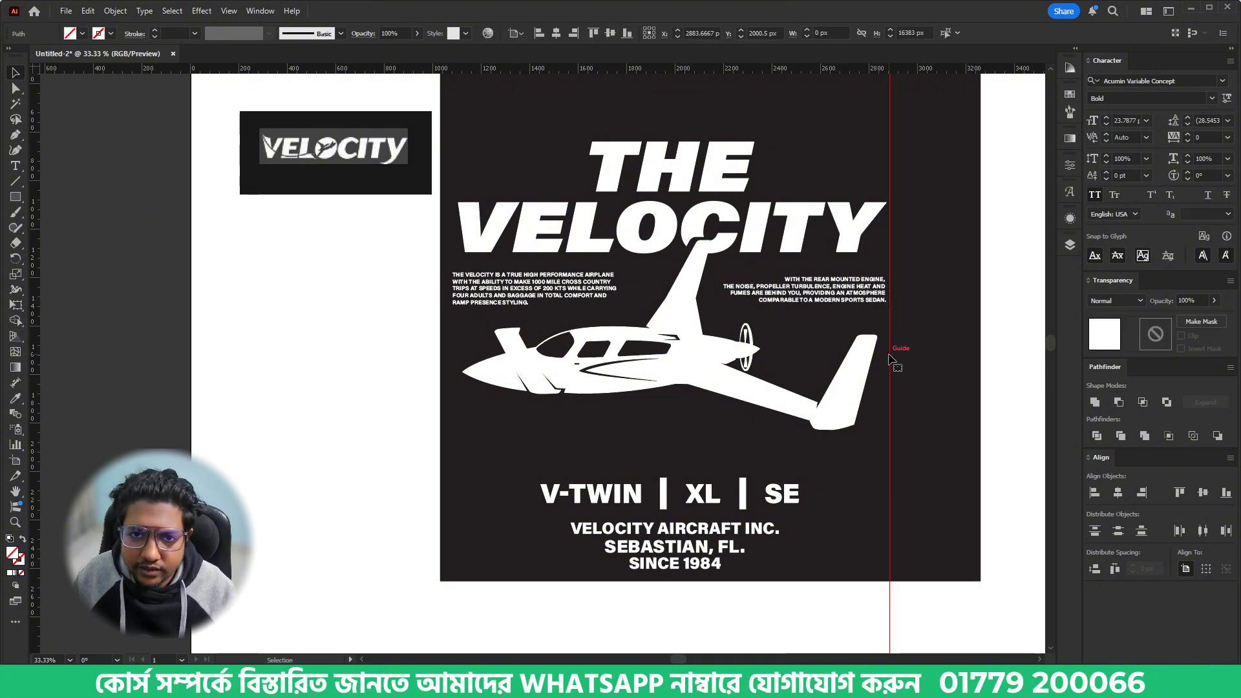
pyautogui.moveTo(889, 359); pyautogui.dragTo(446, 394)
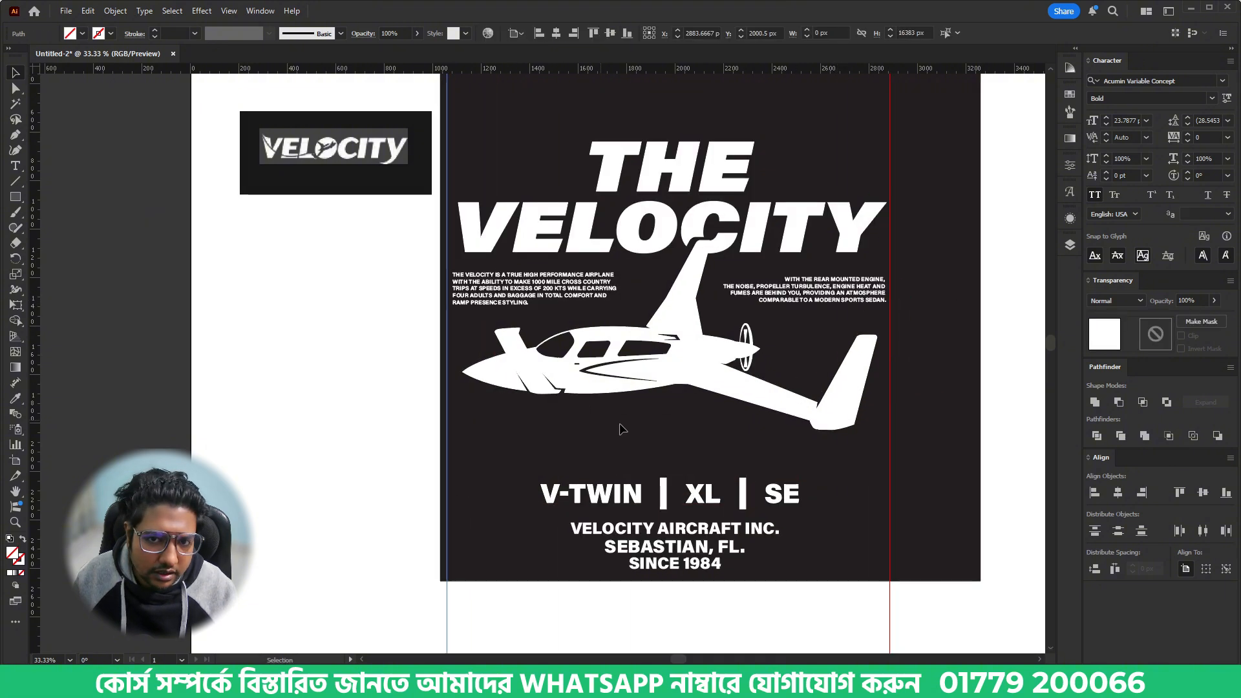
pyautogui.click(622, 428)
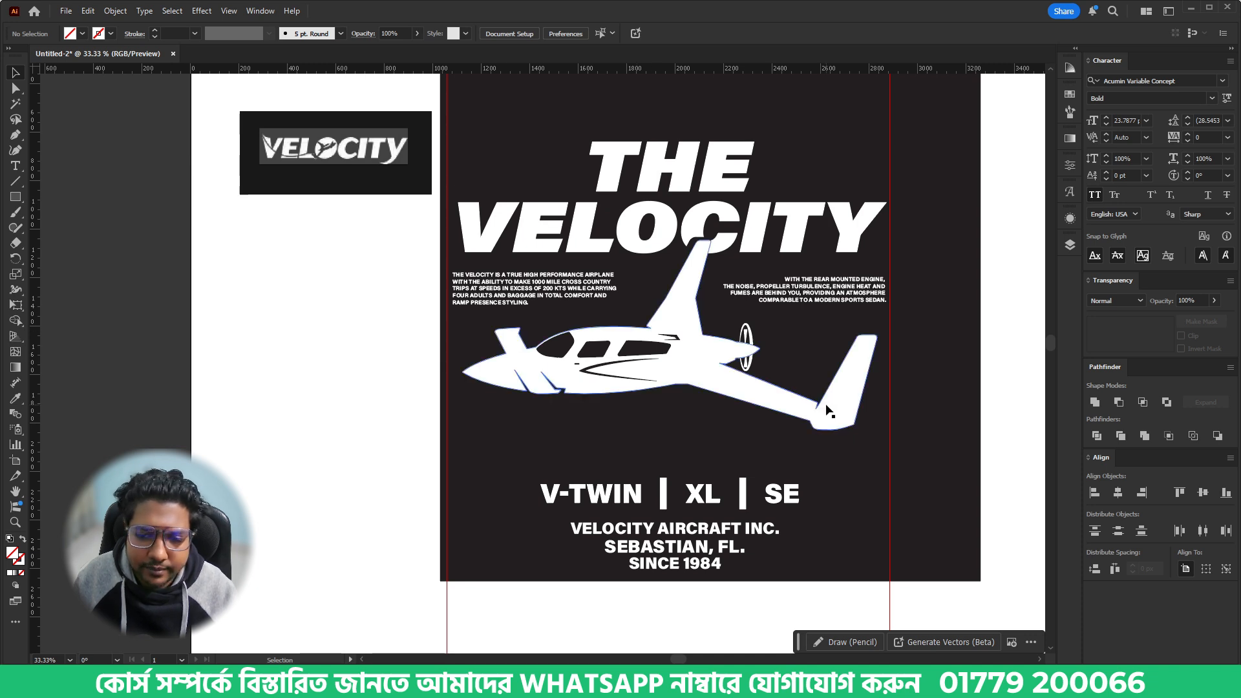
# - Move the model-name row and company lines up together until they sit just below the enlarged airplane
pyautogui.click(728, 566)
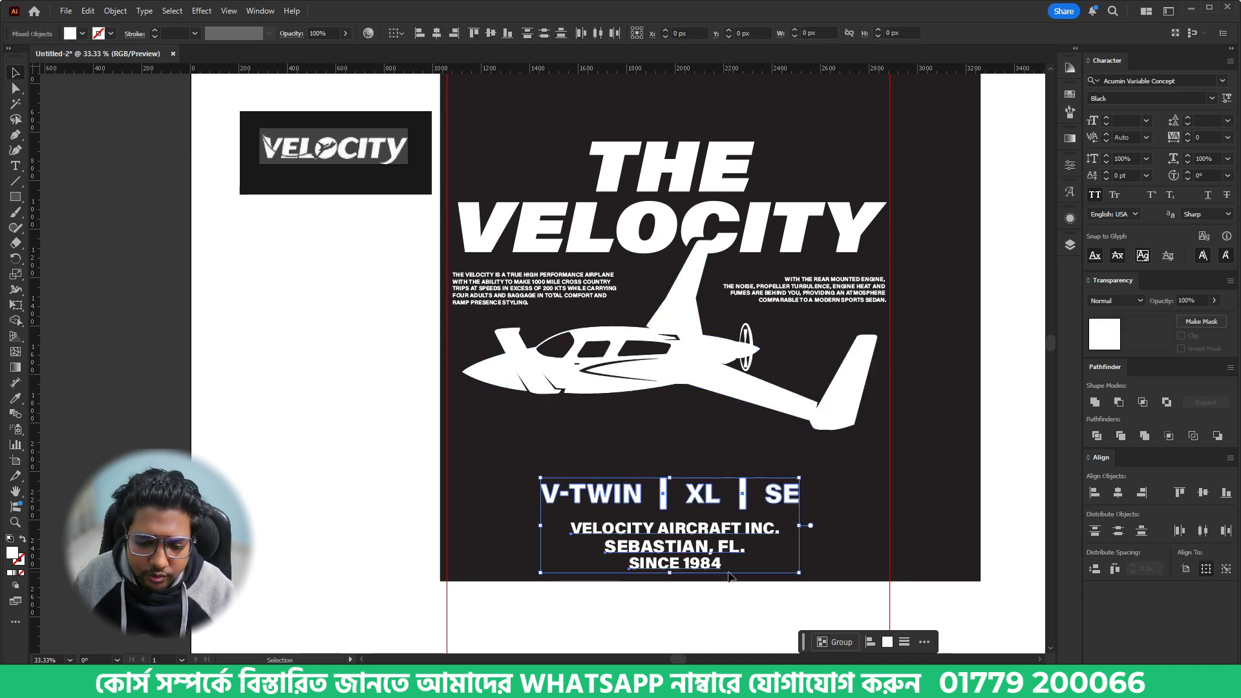
pyautogui.hotkey('shift', 'Up')
pyautogui.hotkey('shift', 'Up')
pyautogui.hotkey('shift', 'Up')
pyautogui.hotkey('shift', 'Up')
pyautogui.hotkey('shift', 'Up')
pyautogui.hotkey('shift', 'Up')
pyautogui.hotkey('shift', 'Up')
pyautogui.hotkey('shift', 'Up')
pyautogui.hotkey('shift', 'Up')
pyautogui.hotkey('shift', 'Up')
pyautogui.hotkey('shift', 'Up')
pyautogui.hotkey('shift', 'Up')
pyautogui.hotkey('shift', 'Up')
pyautogui.hotkey('shift', 'Up')
pyautogui.hotkey('shift', 'Up')
pyautogui.hotkey('shift', 'Up')
pyautogui.hotkey('shift', 'Up')
pyautogui.hotkey('shift', 'Up')
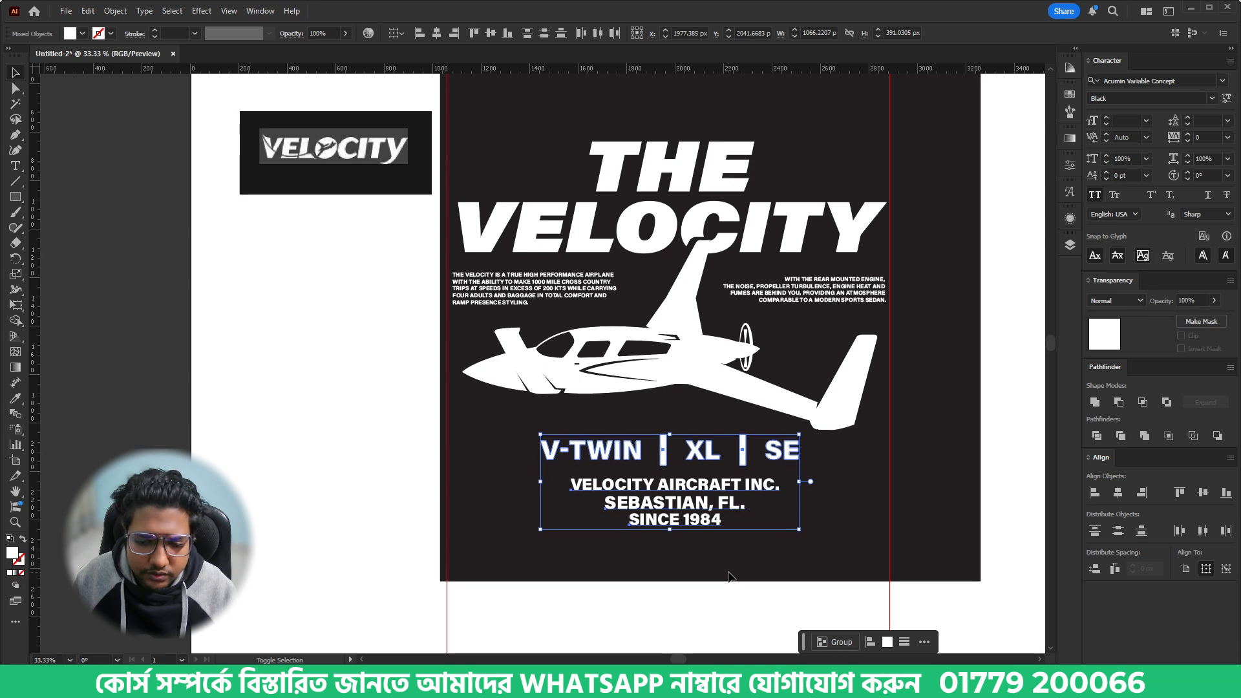
pyautogui.click(728, 575)
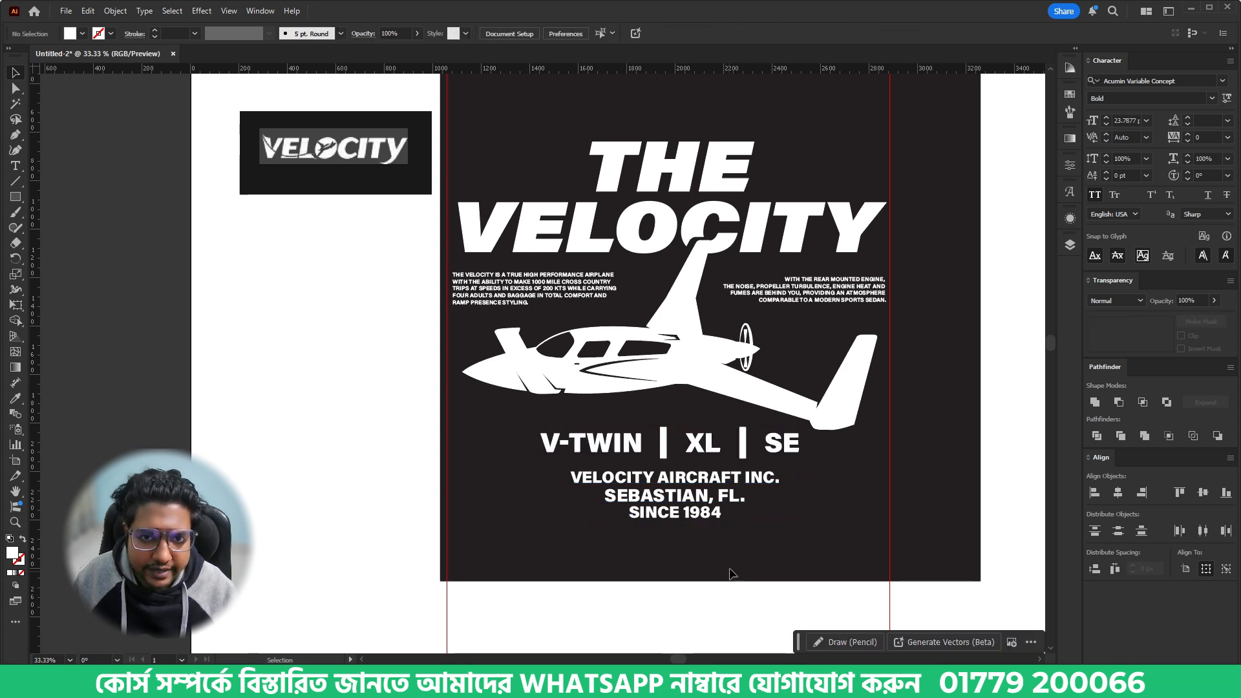
# - Create a 13 px offset path with miter joins around the airplane and cut it to the clipboard
pyautogui.doubleClick(724, 380)
pyautogui.hotkey('alt', 'o')
pyautogui.press('p')
pyautogui.press('o')
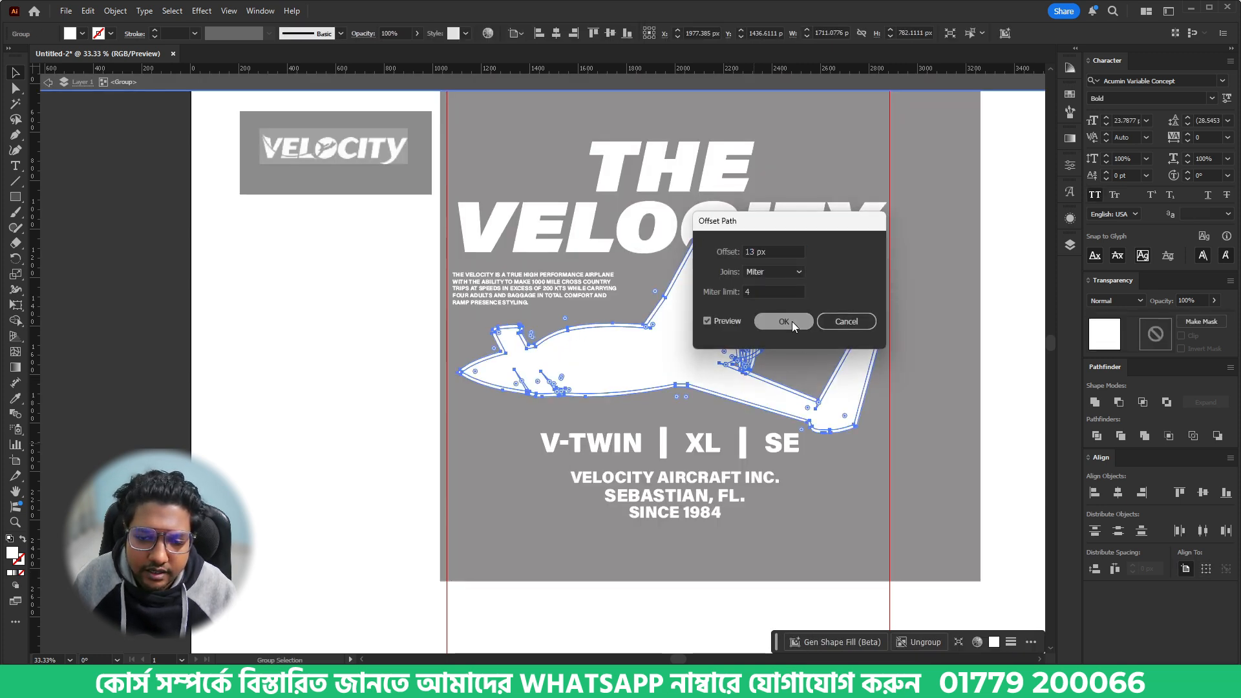
pyautogui.click(793, 321)
pyautogui.hotkey('ctrl', 'x')
# - Place the offset airplane outline in the VELOCITY lettering's opacity mask, fill it with black 000000 and exit the mask
pyautogui.click(743, 238)
pyautogui.click(1162, 338)
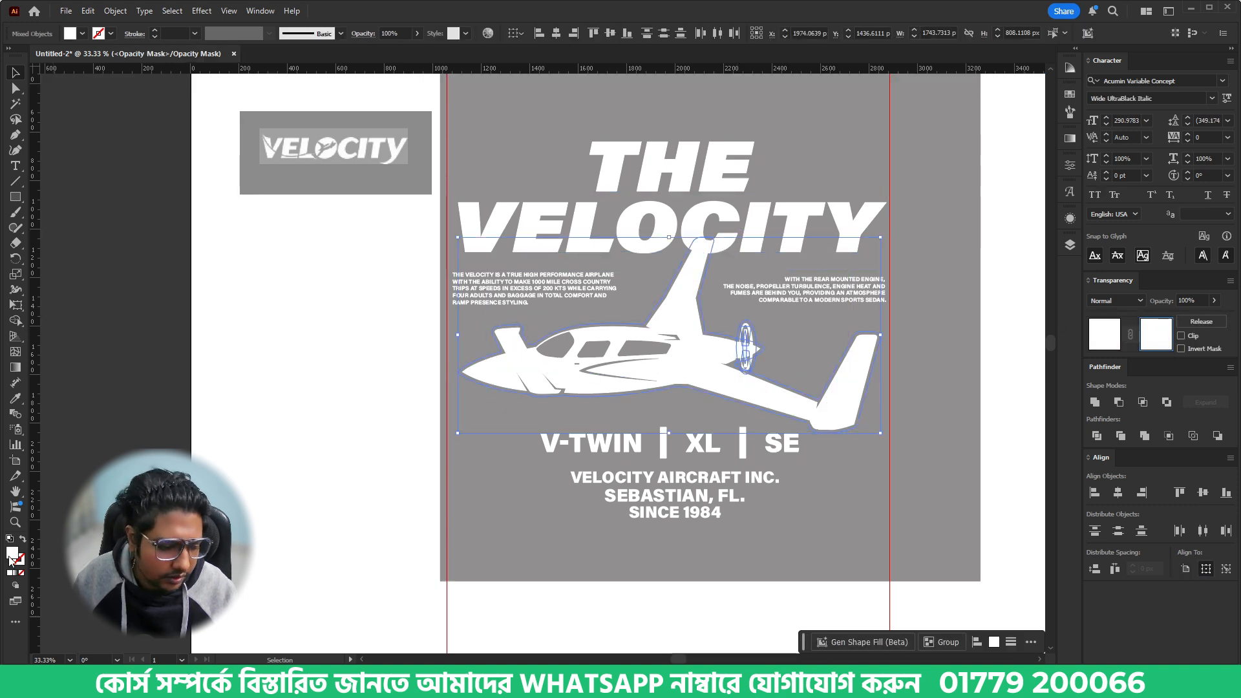
pyautogui.doubleClick(12, 554)
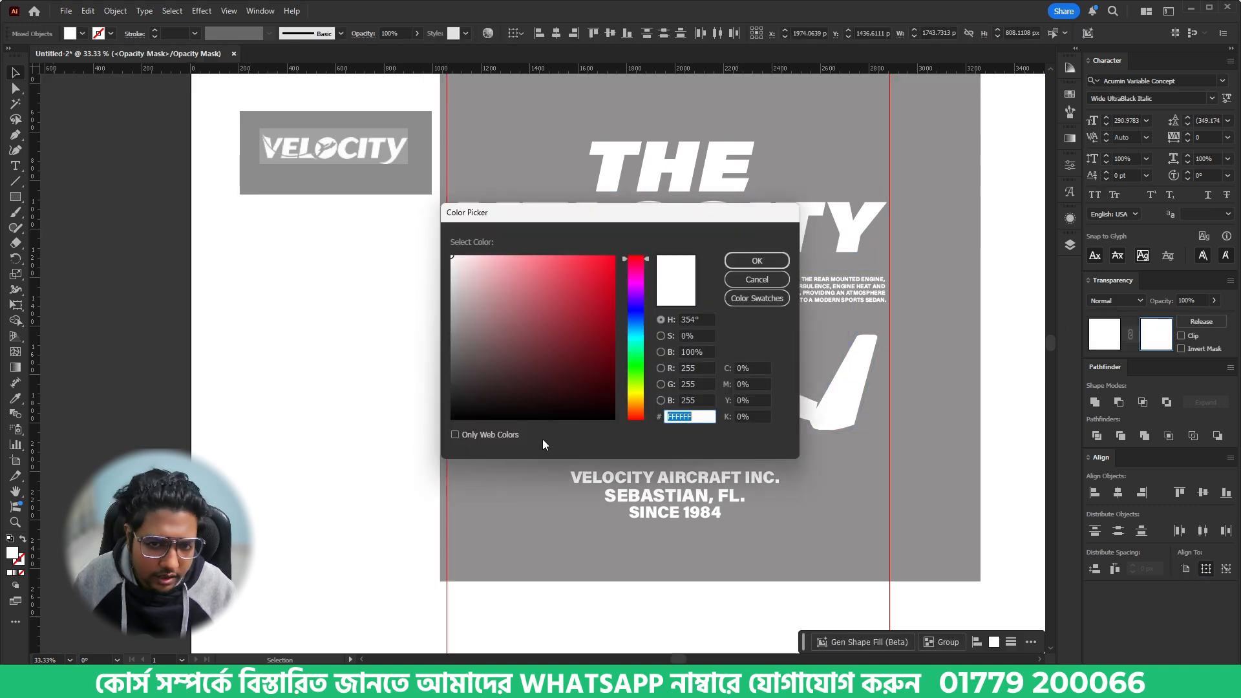
pyautogui.click(750, 258)
pyautogui.click(855, 496)
pyautogui.click(1108, 333)
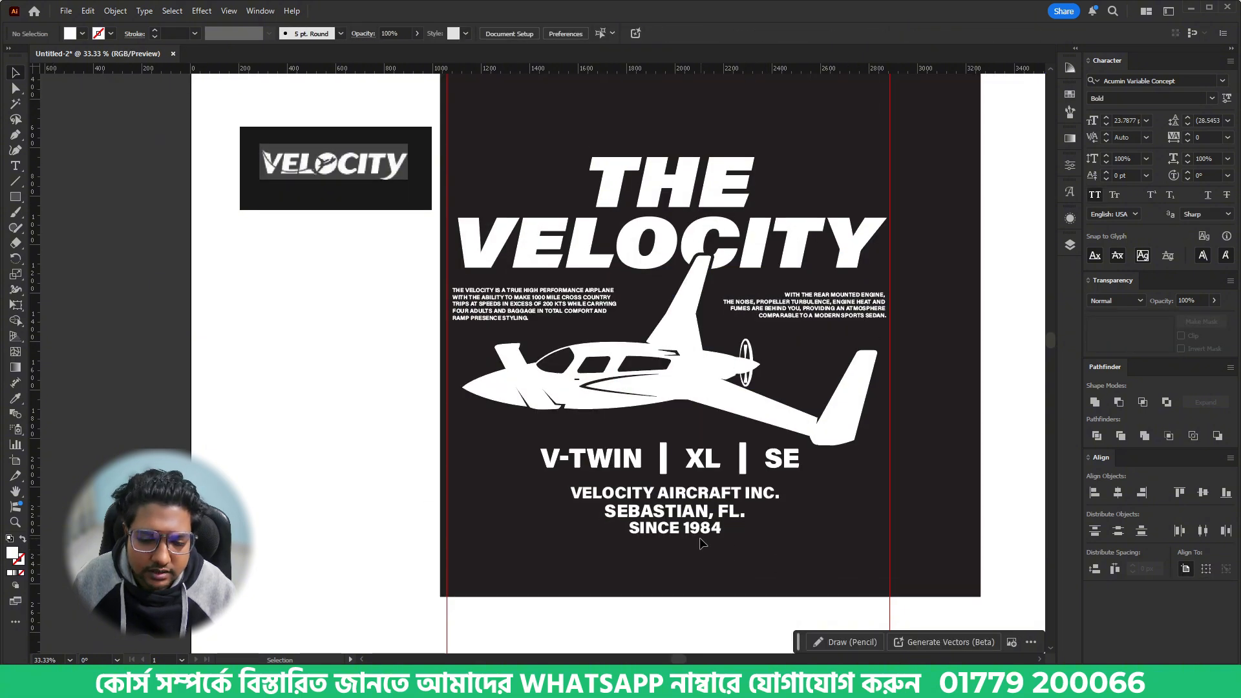
# - Move the SINCE 1984 line before THE, cut 1984 out of it and enlarge SINCE to about 101 pt
pyautogui.click(692, 536)
pyautogui.moveTo(692, 536); pyautogui.dragTo(585, 192)
pyautogui.press('t')
pyautogui.hotkey('ctrl', 'x')
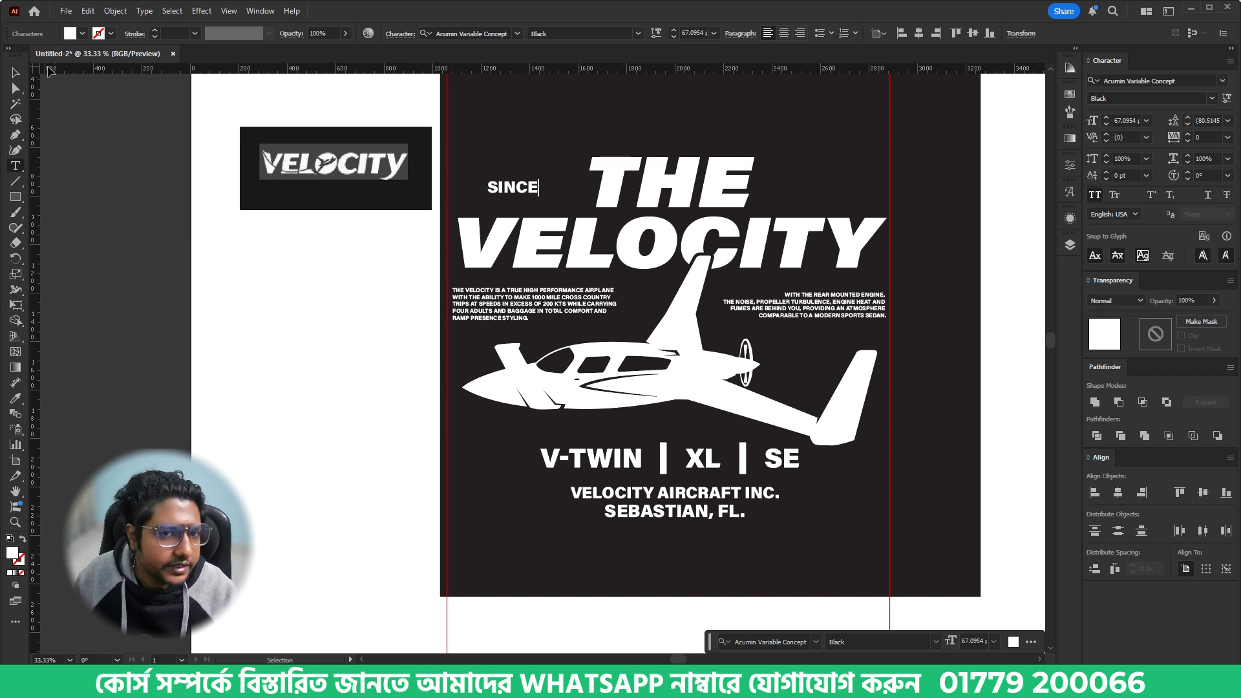
pyautogui.click(16, 73)
pyautogui.moveTo(539, 188); pyautogui.dragTo(565, 188)
# - Paste 1984 as separate text after THE and match it to the SINCE text style with the Eyedropper
pyautogui.click(865, 213)
pyautogui.hotkey('ctrl', 'v')
pyautogui.moveTo(544, 371); pyautogui.dragTo(810, 196)
pyautogui.press('i')
pyautogui.click(525, 189)
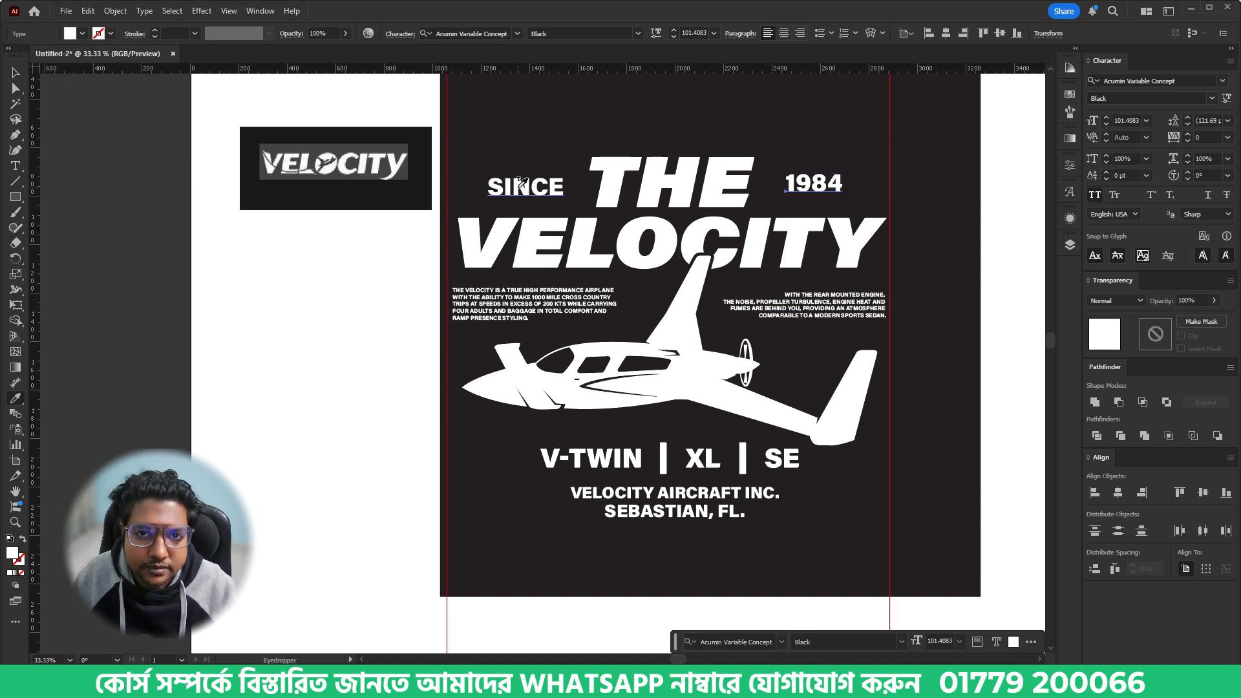
# - Vertically center SINCE and 1984 with each other, group them and center the group horizontally on the VELOCITY lettering
pyautogui.press('v')
pyautogui.keyDown('shift'); pyautogui.click(525, 189); pyautogui.keyUp('shift')
pyautogui.click(974, 32)
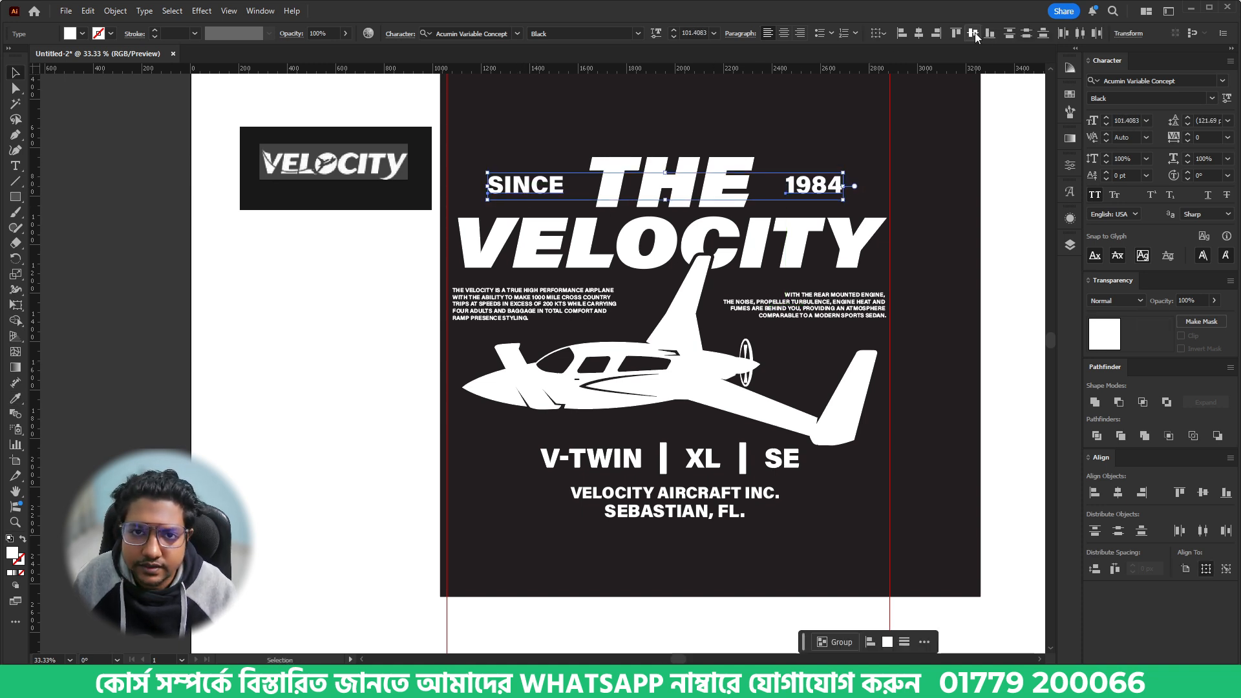
pyautogui.hotkey('ctrl', 'g')
pyautogui.keyDown('shift'); pyautogui.click(677, 226); pyautogui.keyUp('shift')
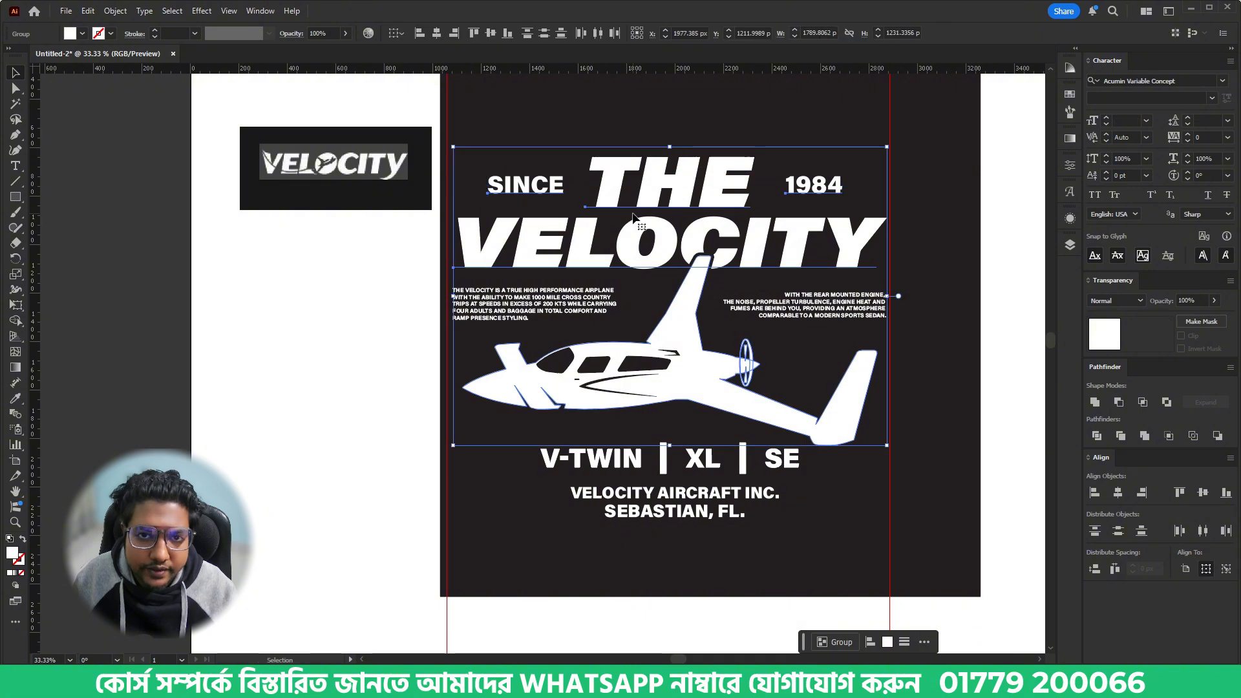
pyautogui.click(677, 226)
pyautogui.click(437, 33)
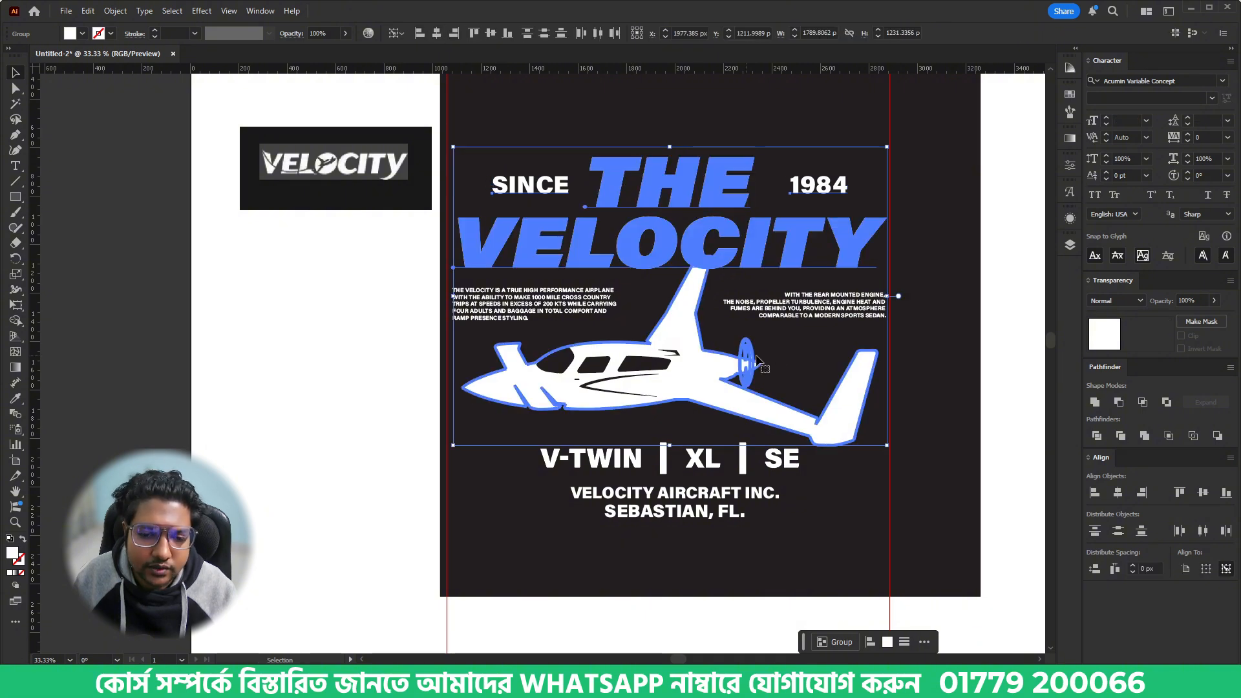
pyautogui.click(784, 356)
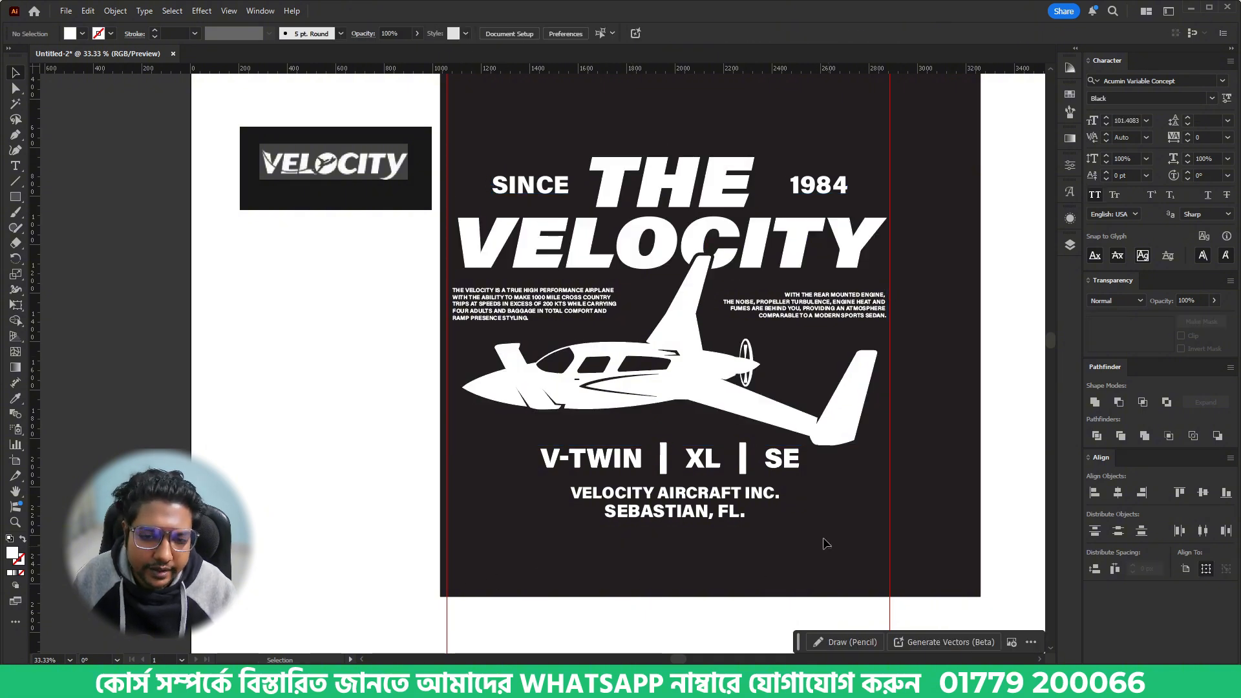
# - Scale the complete design down proportionally to about 1184 px wide on the black background
pyautogui.moveTo(826, 544); pyautogui.dragTo(512, 122)
pyautogui.moveTo(672, 145); pyautogui.dragTo(673, 212)
pyautogui.click(739, 488)
pyautogui.scroll(-1, 740, 488)
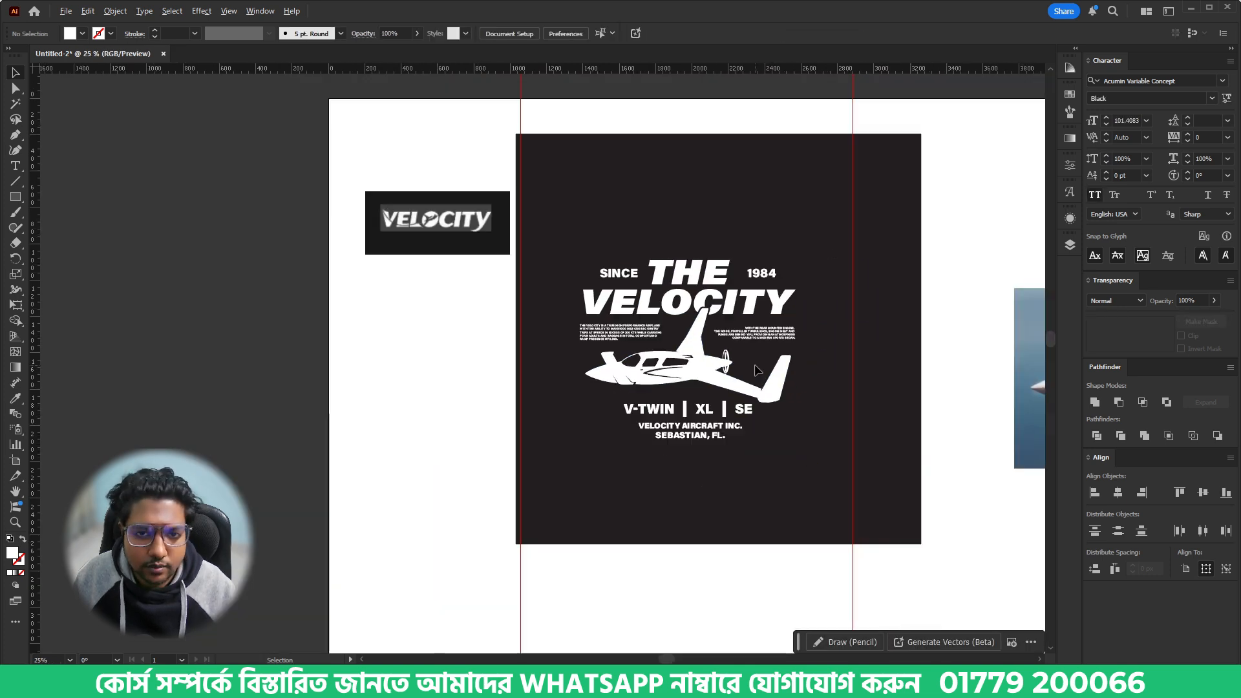
pyautogui.scroll(1, 763, 400)
pyautogui.moveTo(809, 444); pyautogui.dragTo(749, 449)
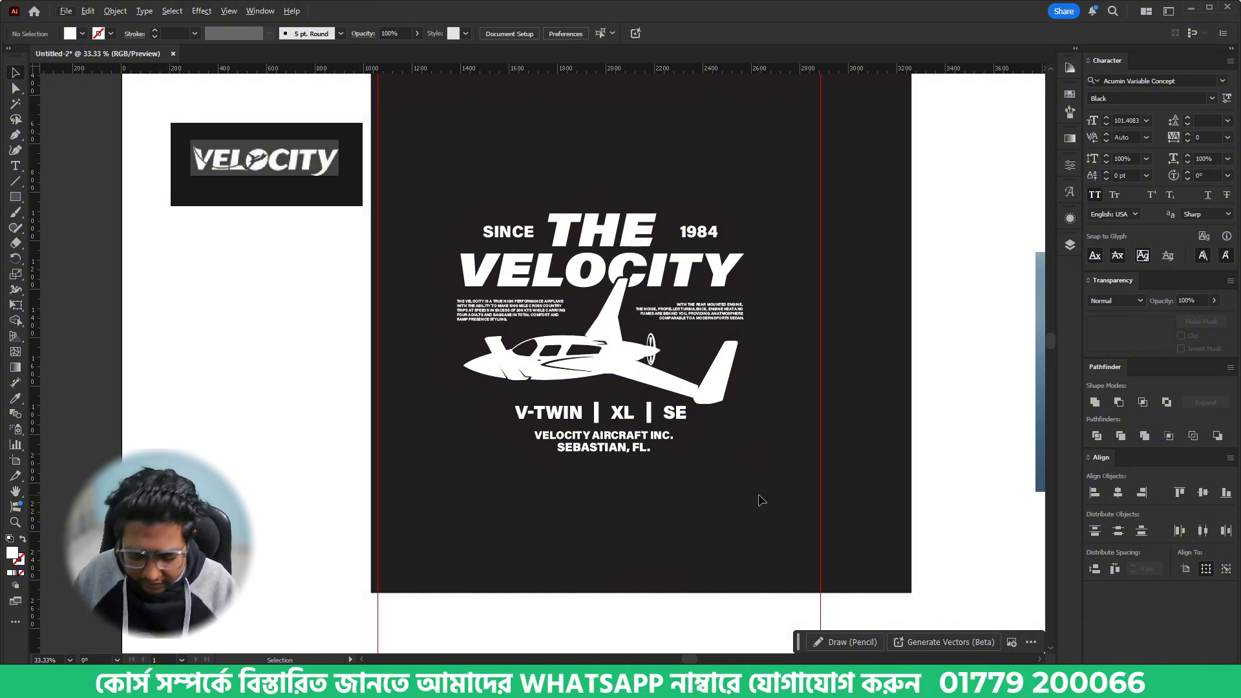
pyautogui.press('Print')
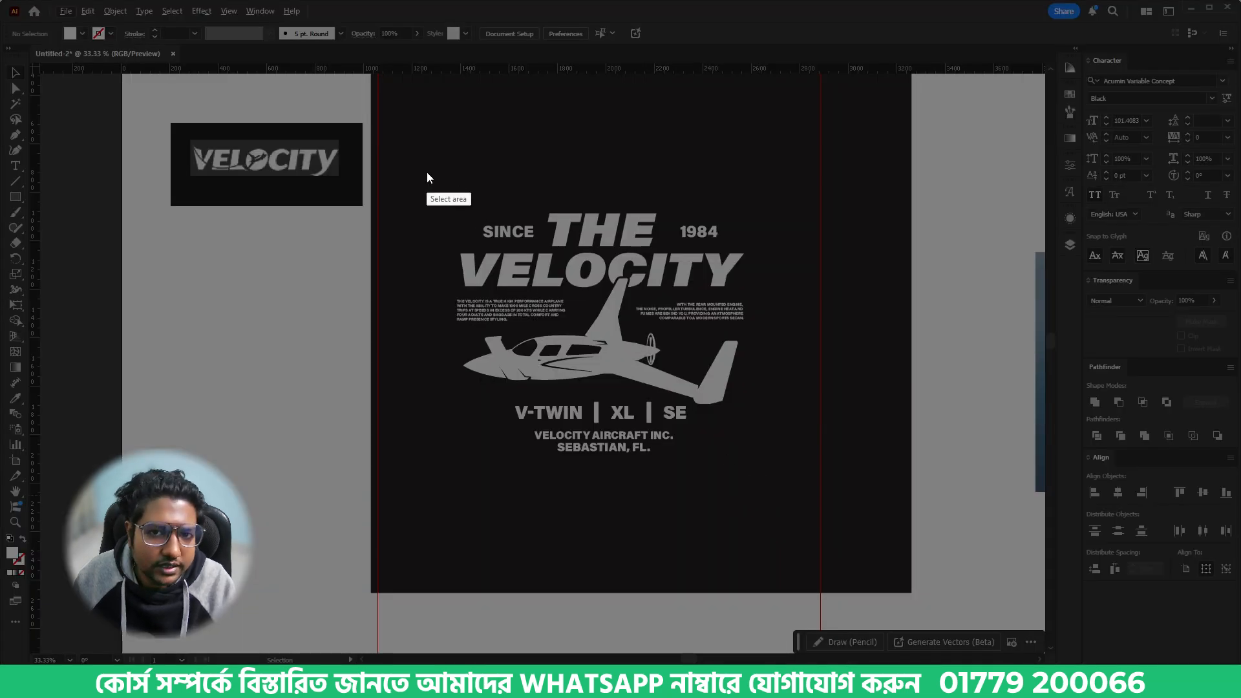
pyautogui.moveTo(417, 171); pyautogui.dragTo(785, 499)
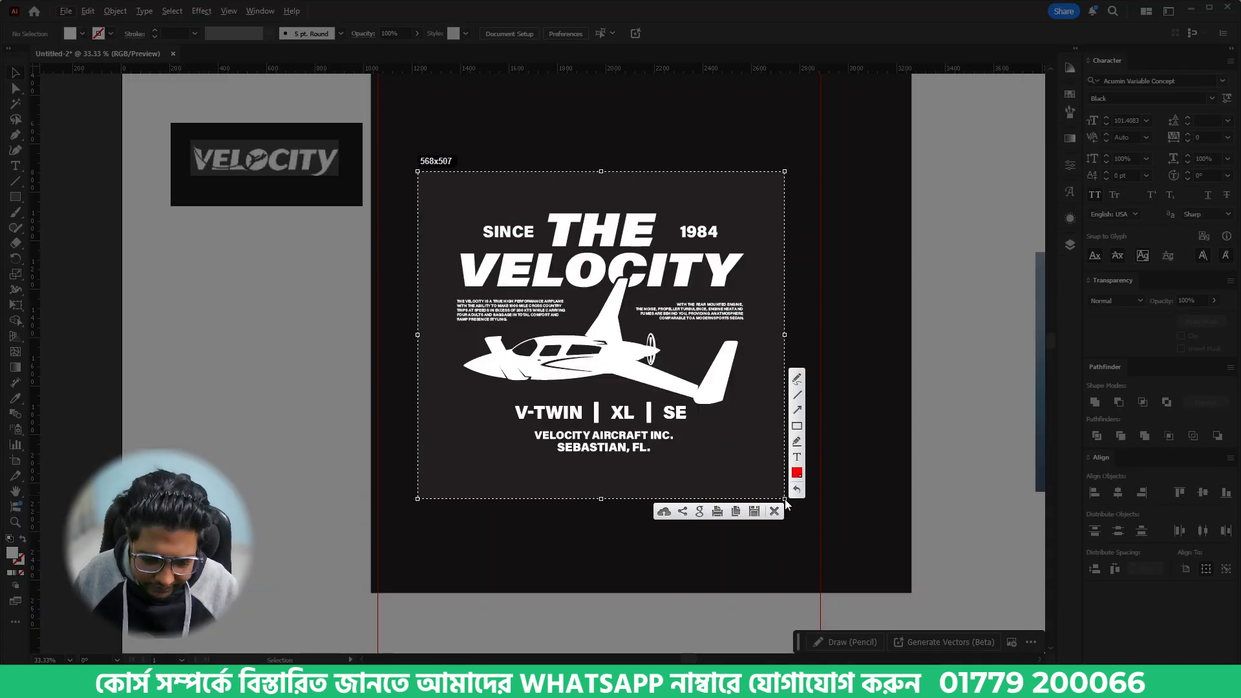
pyautogui.click(775, 511)
# - Save the document as Untitled-2 in Adobe Illustrator format in the 1. Airplane folder
pyautogui.hotkey('ctrl', 's')
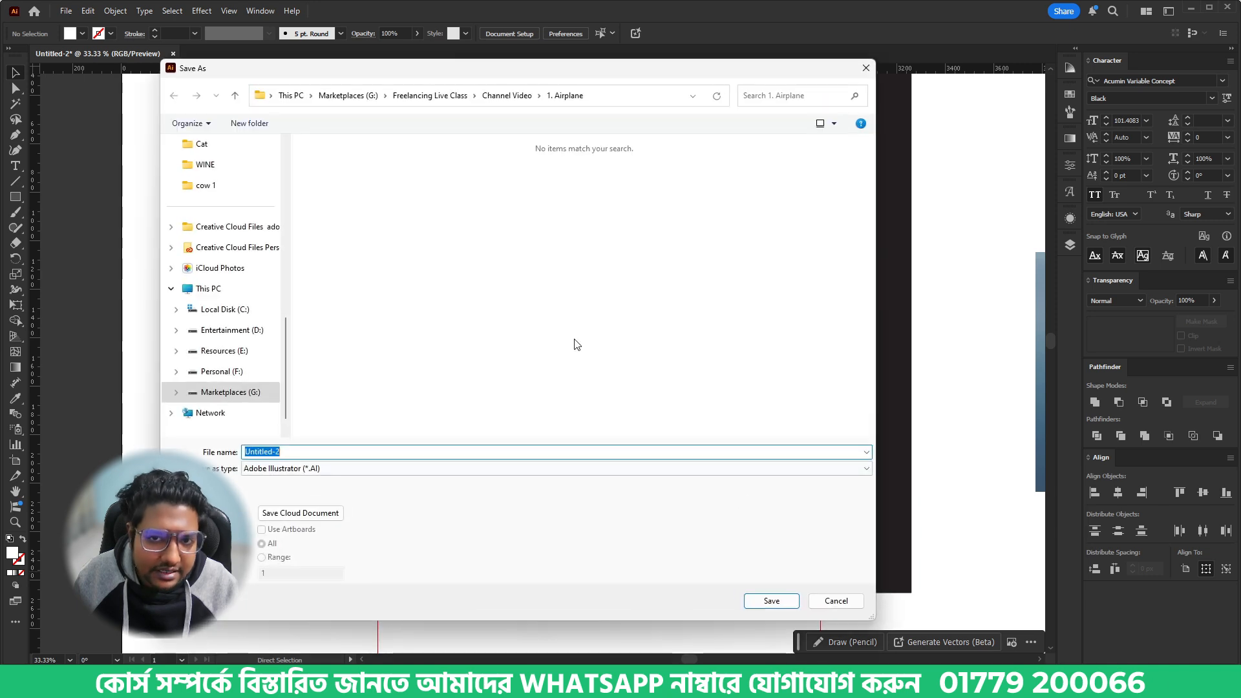
pyautogui.press('Return')
pyautogui.press('Return')
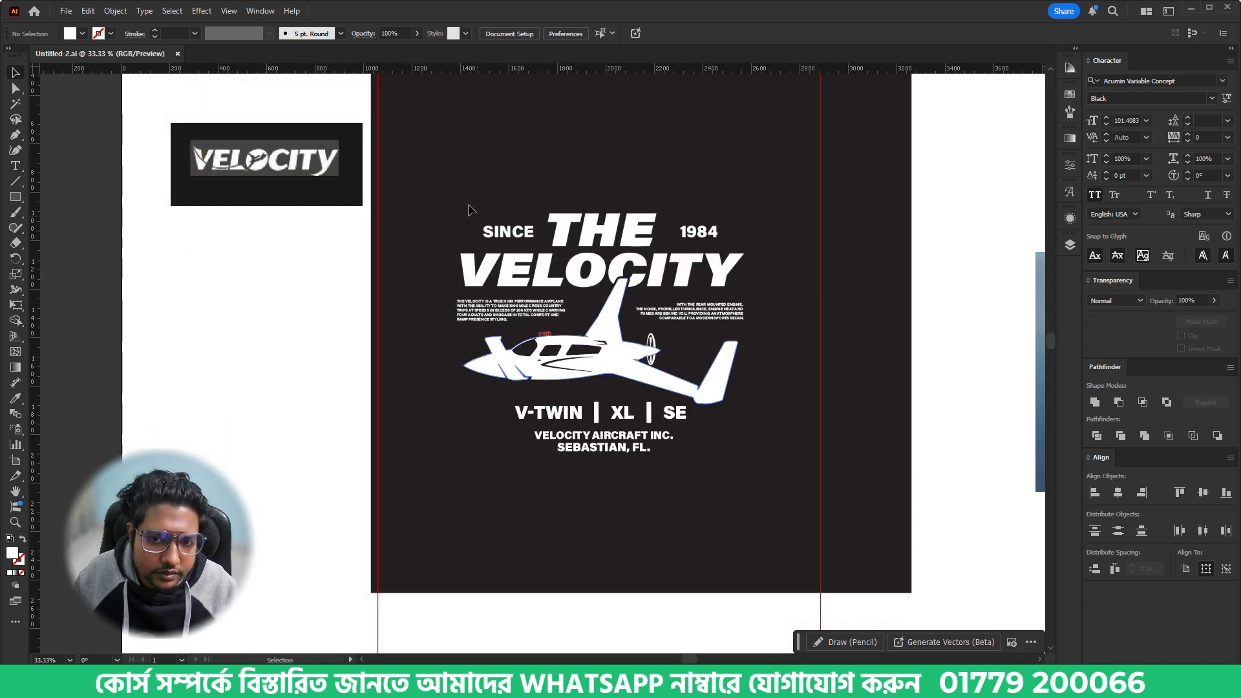
# - Select the complete design and scale it up proportionally to about 3002 px wide
pyautogui.moveTo(713, 442); pyautogui.dragTo(771, 493)
pyautogui.scroll(-2, 660, 375)
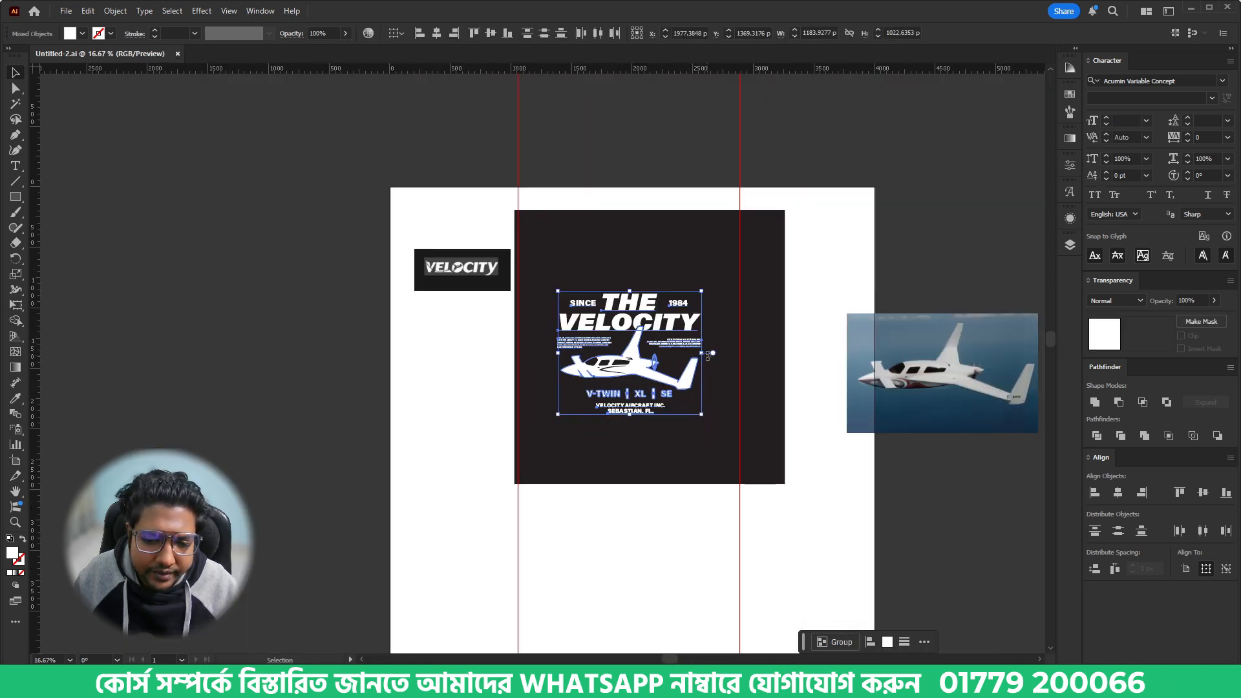
pyautogui.moveTo(706, 354); pyautogui.dragTo(816, 355)
# - Export the selected design as a 1x PNG asset and return to the artwork
pyautogui.rightClick(669, 291)
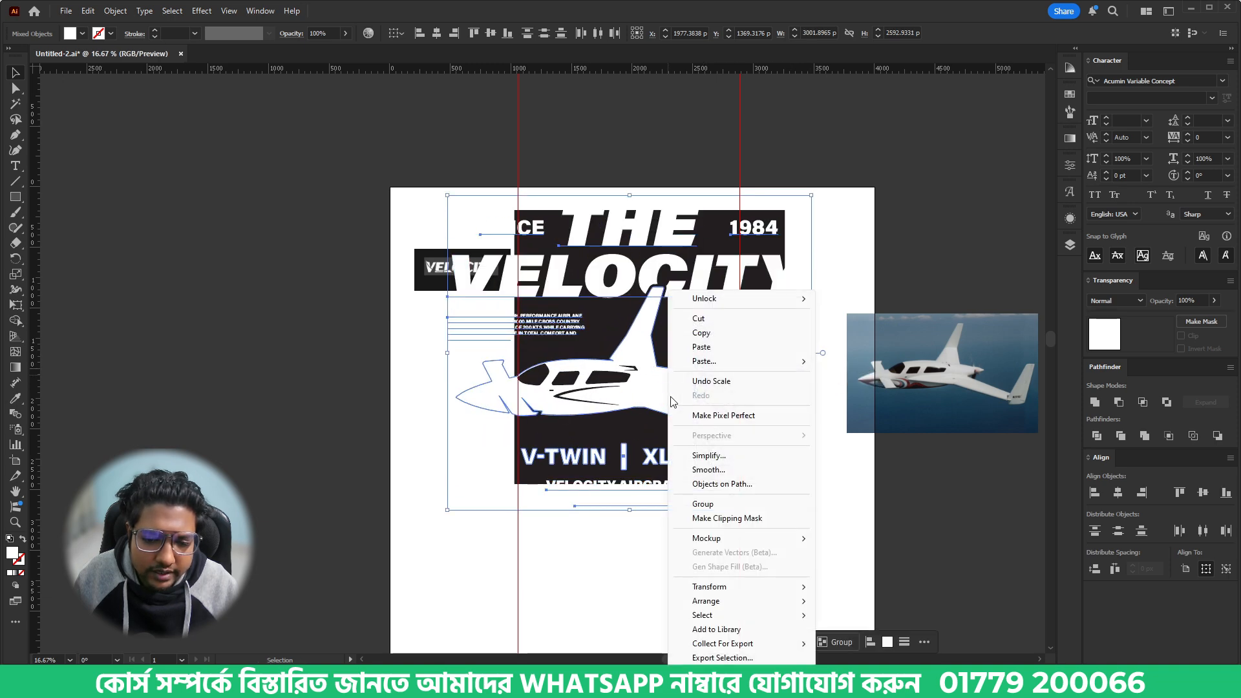
pyautogui.click(702, 658)
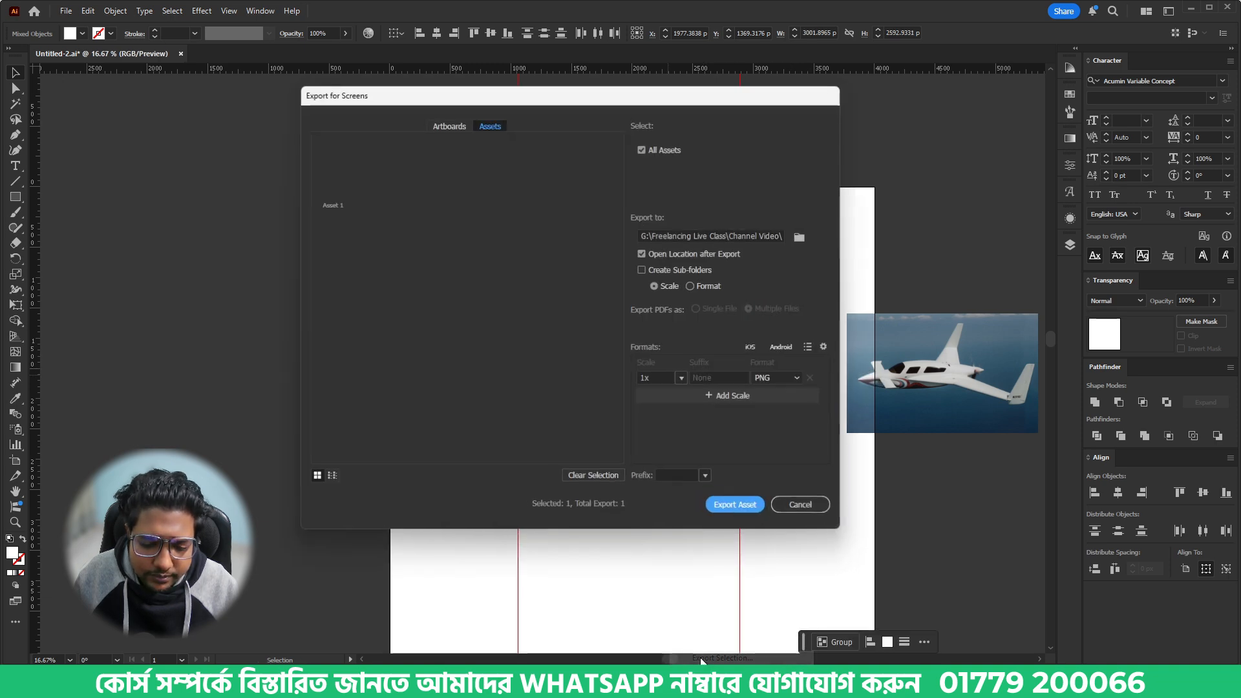
pyautogui.click(739, 506)
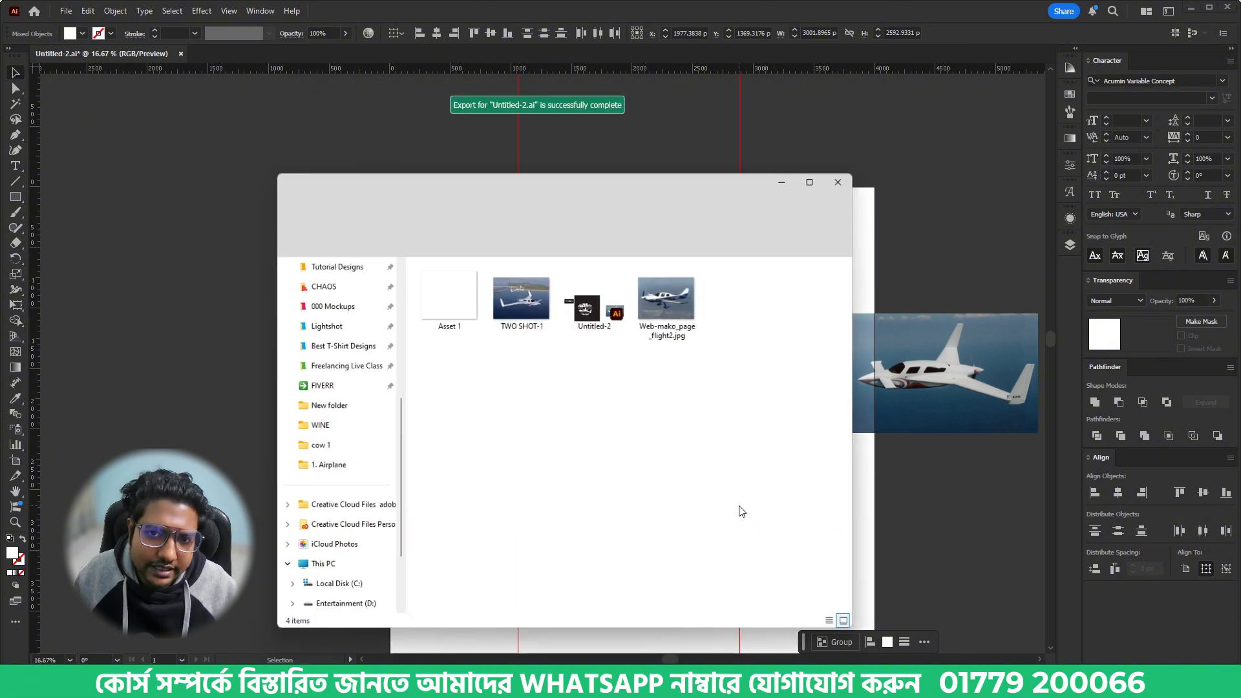
pyautogui.click(695, 6)
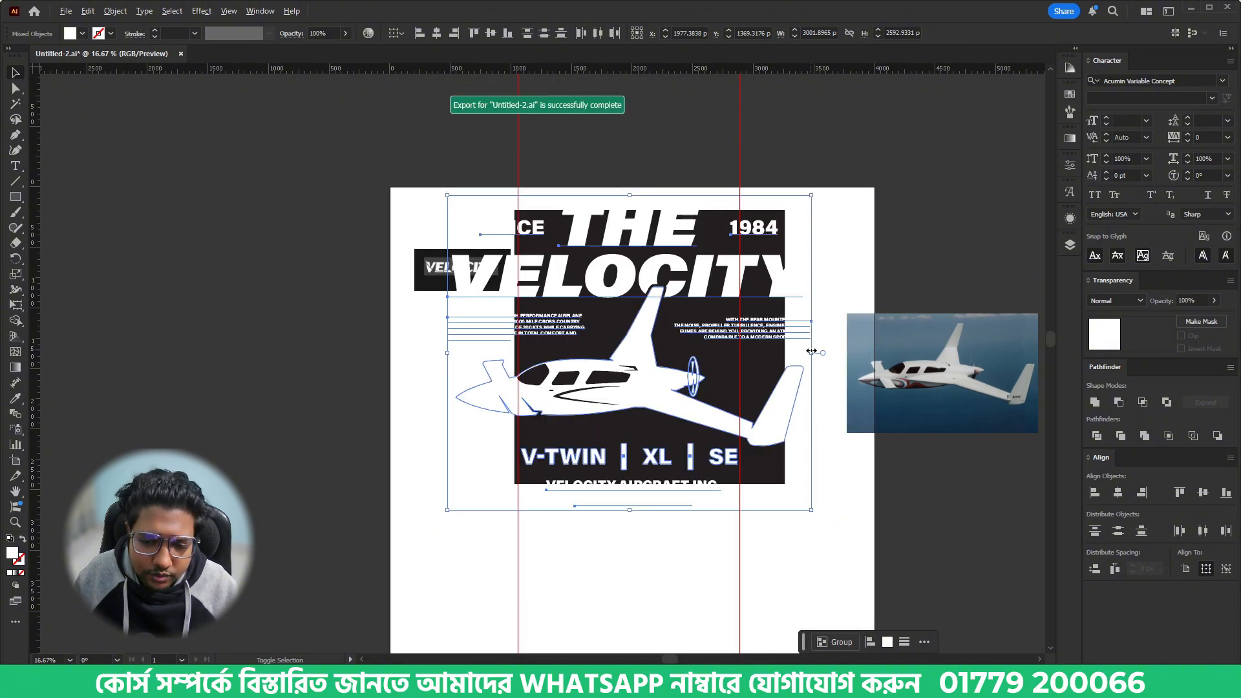
# - Scale the complete design down proportionally to about 1322 px wide on the black background
pyautogui.moveTo(812, 353); pyautogui.dragTo(710, 355)
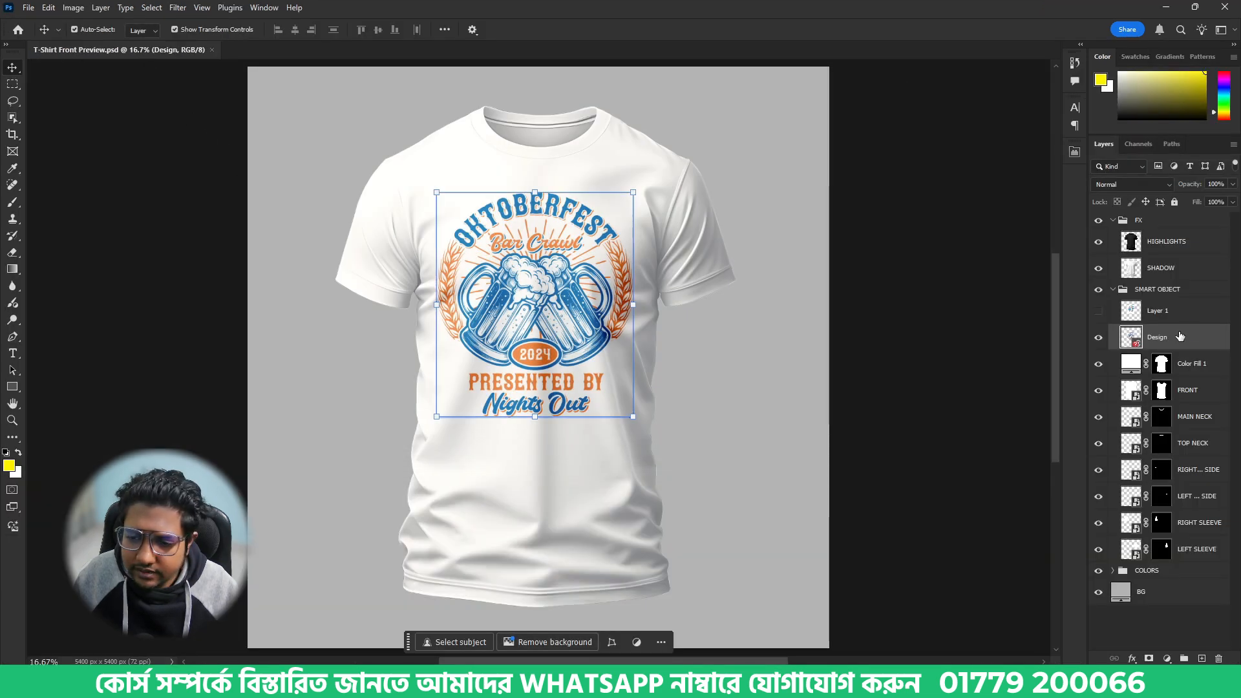
# - Switch to the T-Shirt Front Preview mockup in Photoshop and replace the Design layer's contents with Asset 1 from the 1. Airplane folder
pyautogui.rightClick(1181, 336)
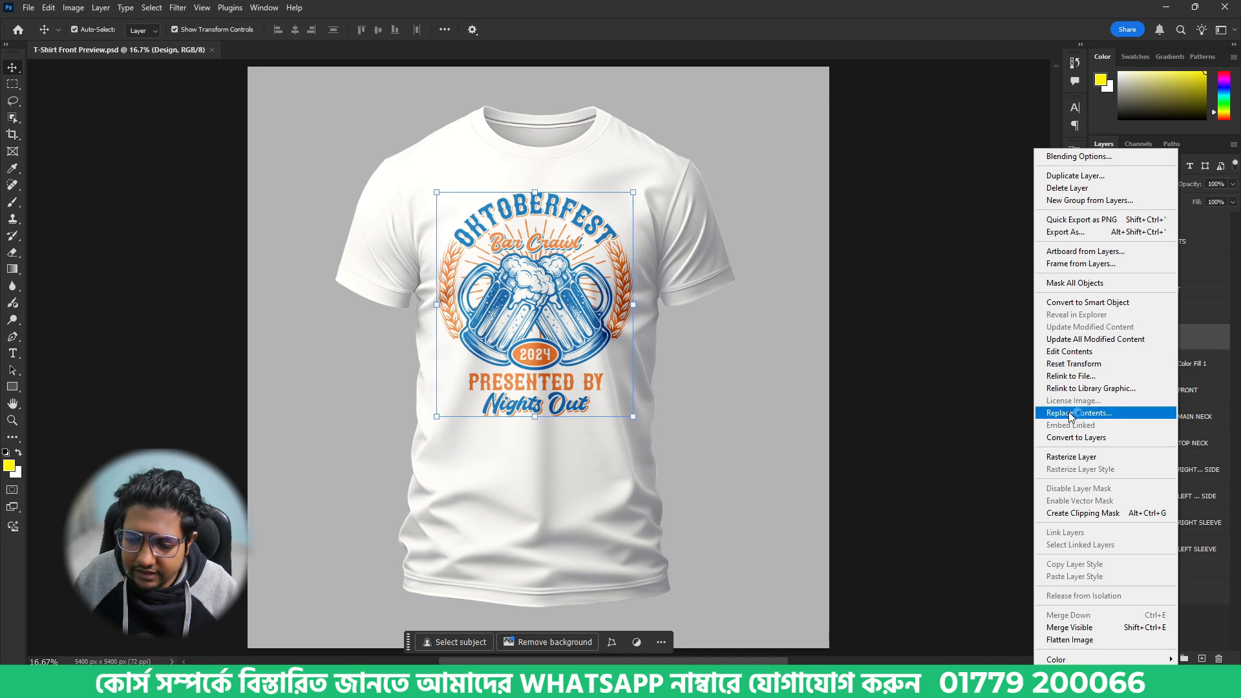
pyautogui.click(1099, 419)
pyautogui.click(63, 189)
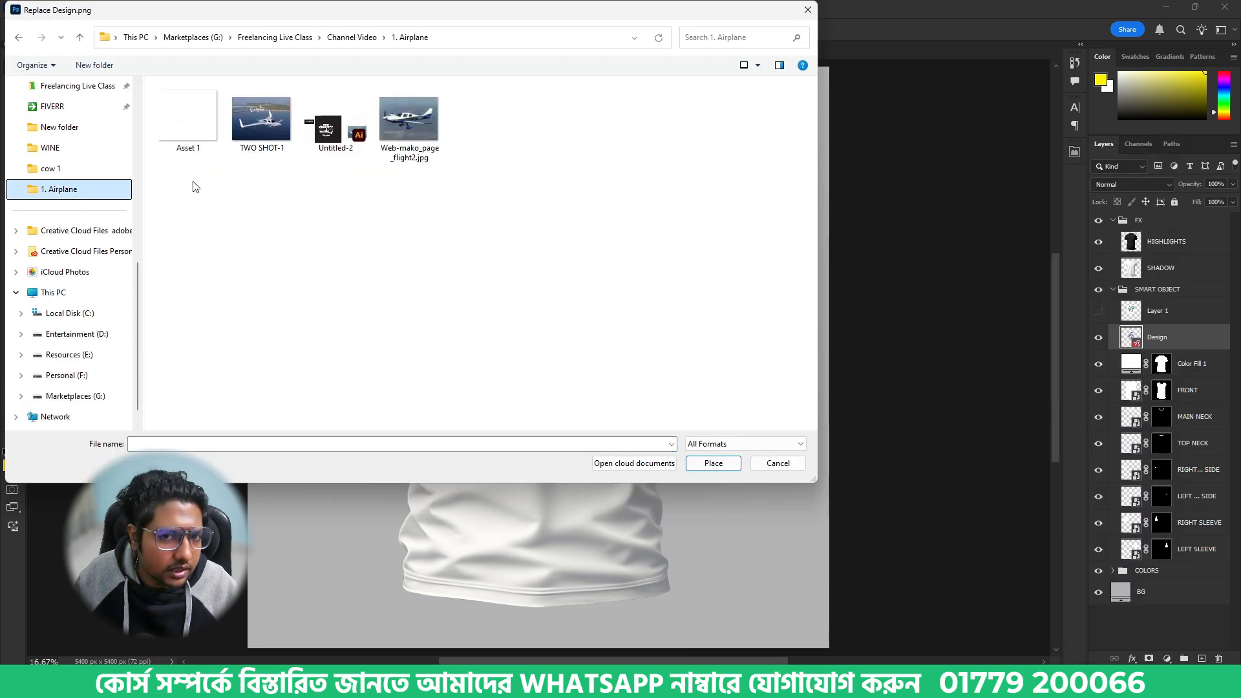
pyautogui.doubleClick(174, 120)
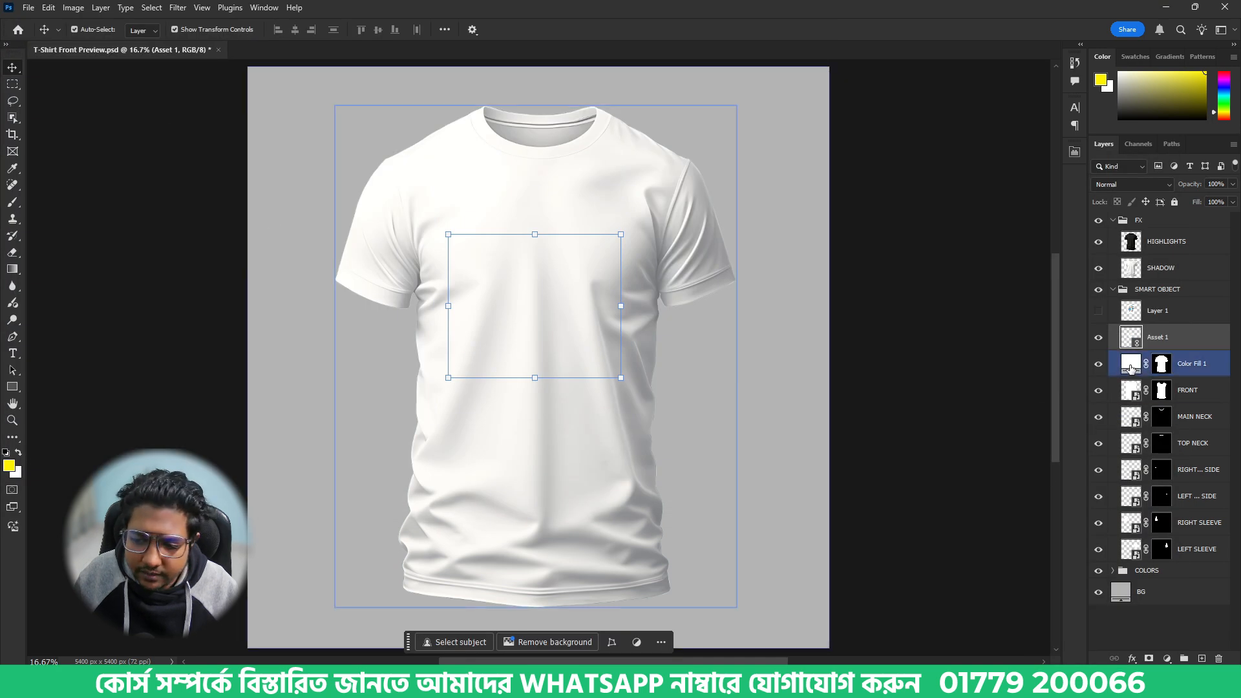
# - Set the shirt's Color Fill 1 layer to near-black 1b1b1b
pyautogui.doubleClick(1130, 367)
pyautogui.moveTo(868, 463); pyautogui.dragTo(816, 467)
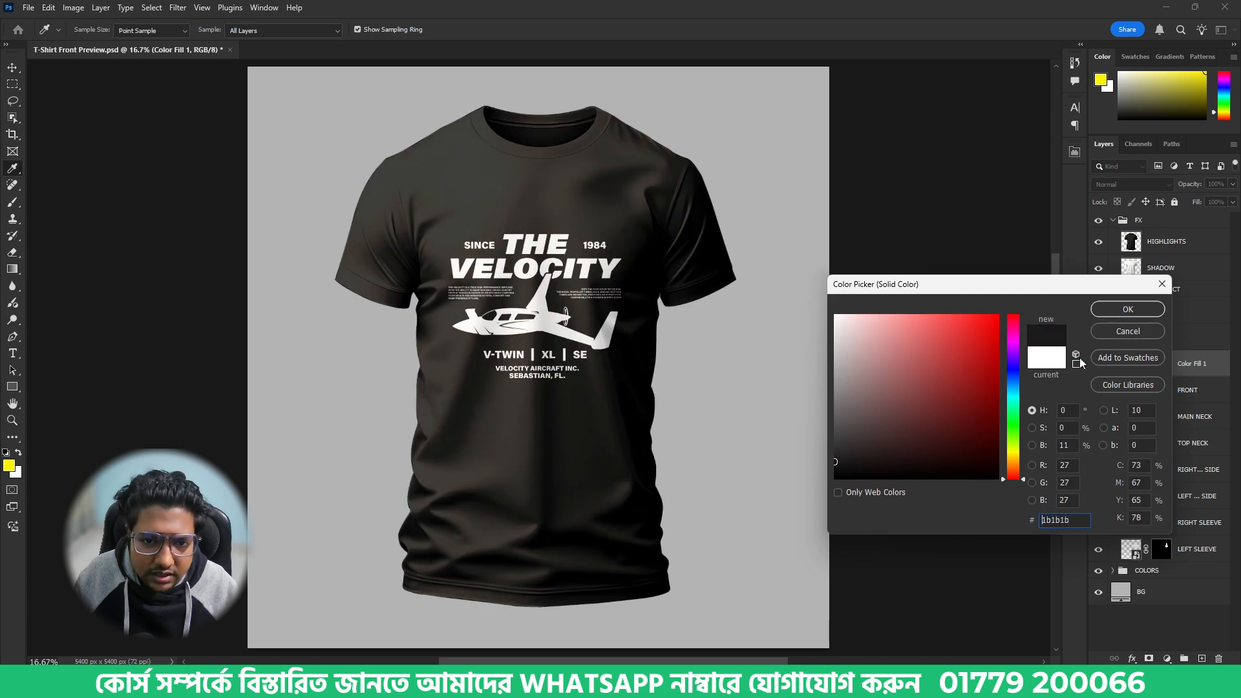
pyautogui.click(1129, 309)
# - Enlarge the placed design slightly and move it up onto the chest of the shirt
pyautogui.hotkey('ctrl', 't')
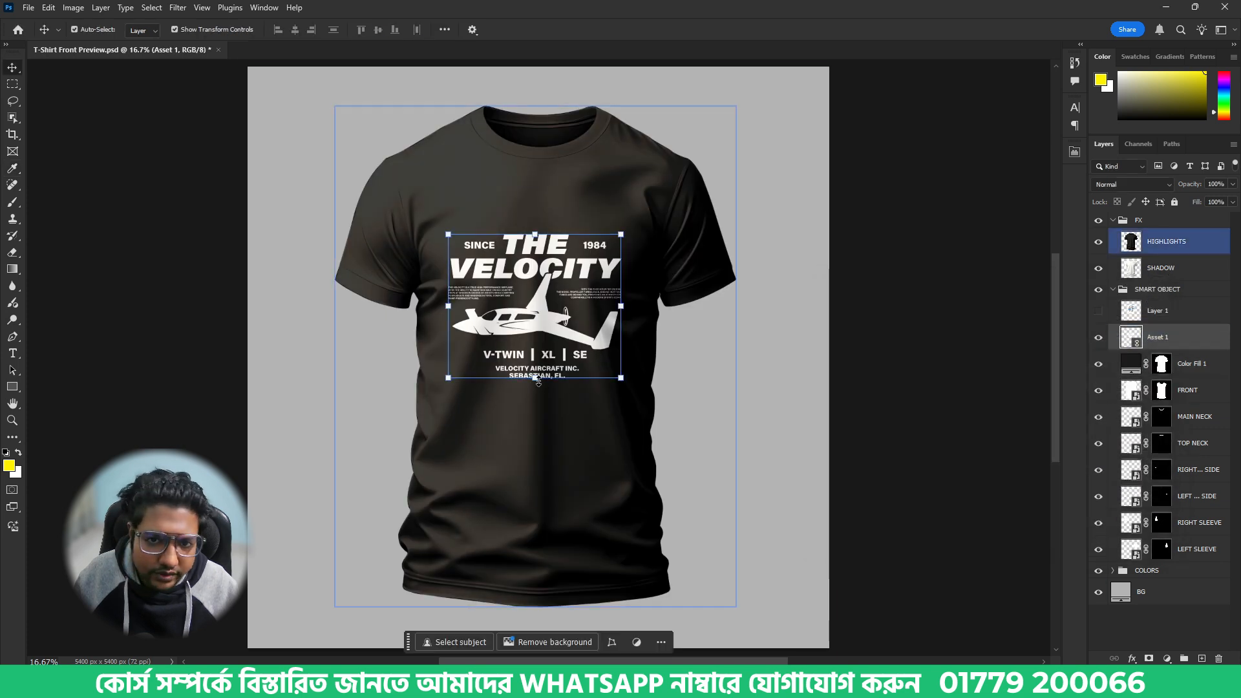
pyautogui.moveTo(536, 379); pyautogui.dragTo(534, 412)
pyautogui.moveTo(543, 353); pyautogui.dragTo(546, 312)
pyautogui.press('Return')
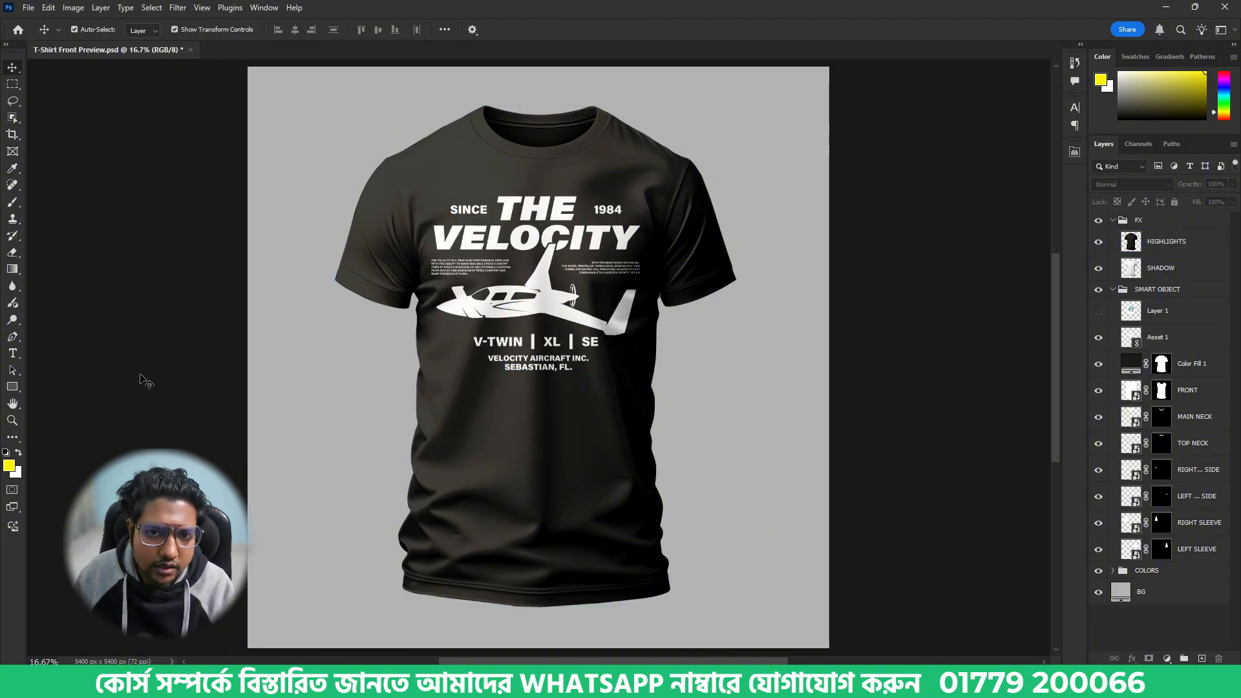
# - Capture the T-shirt mockup canvas as a screenshot, switch to Illustrator and paste it between the design and the airplane photo
pyautogui.press('super+shift+s')
pyautogui.moveTo(251, 71); pyautogui.dragTo(828, 643)
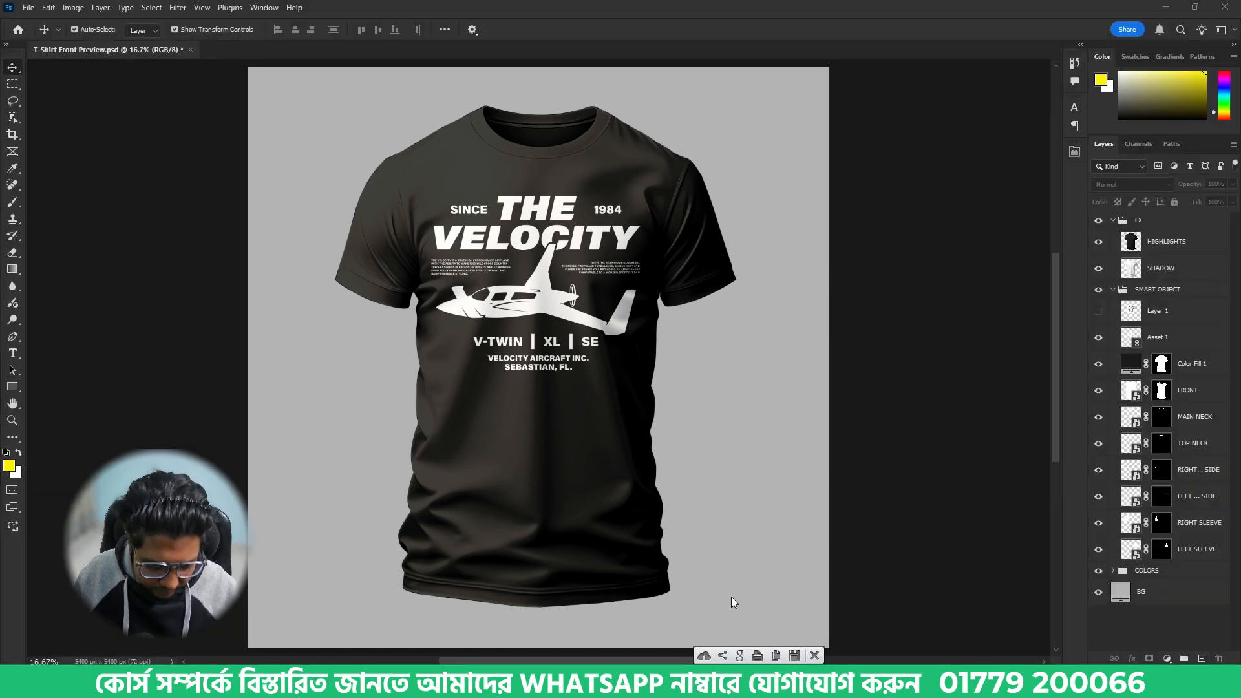
pyautogui.hotkey('alt', 'Tab')
pyautogui.press('a')
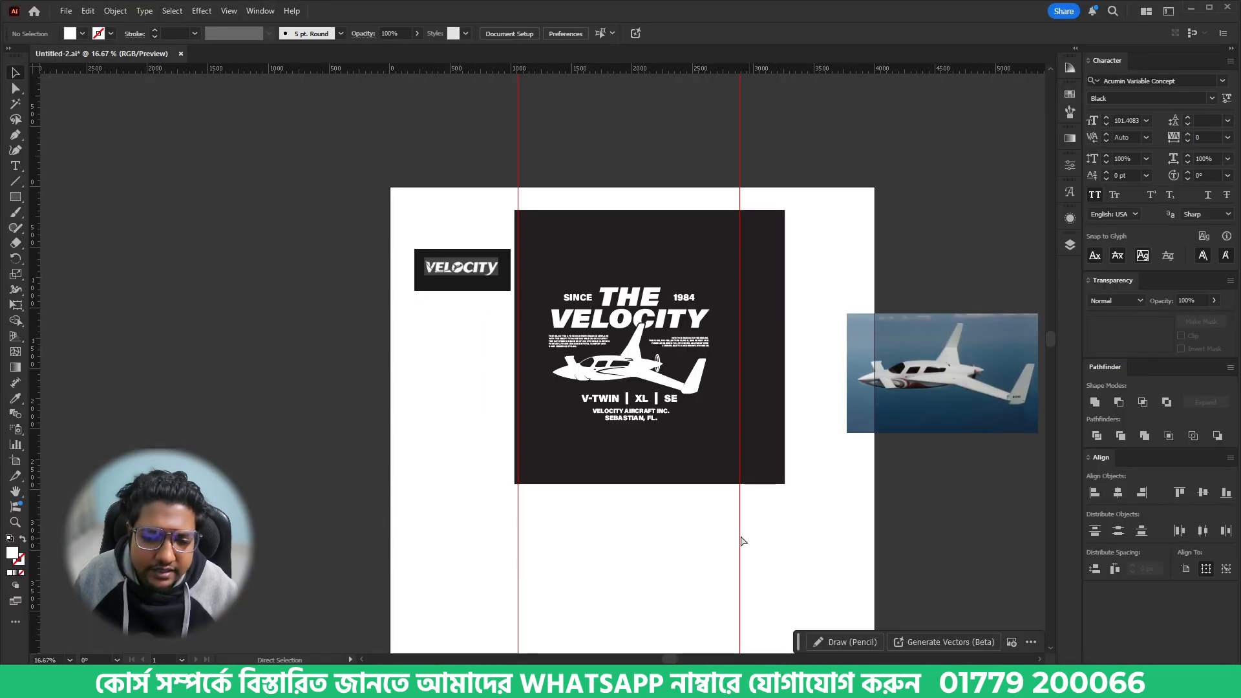
pyautogui.hotkey('ctrl', 'v')
pyautogui.moveTo(569, 362); pyautogui.dragTo(814, 356)
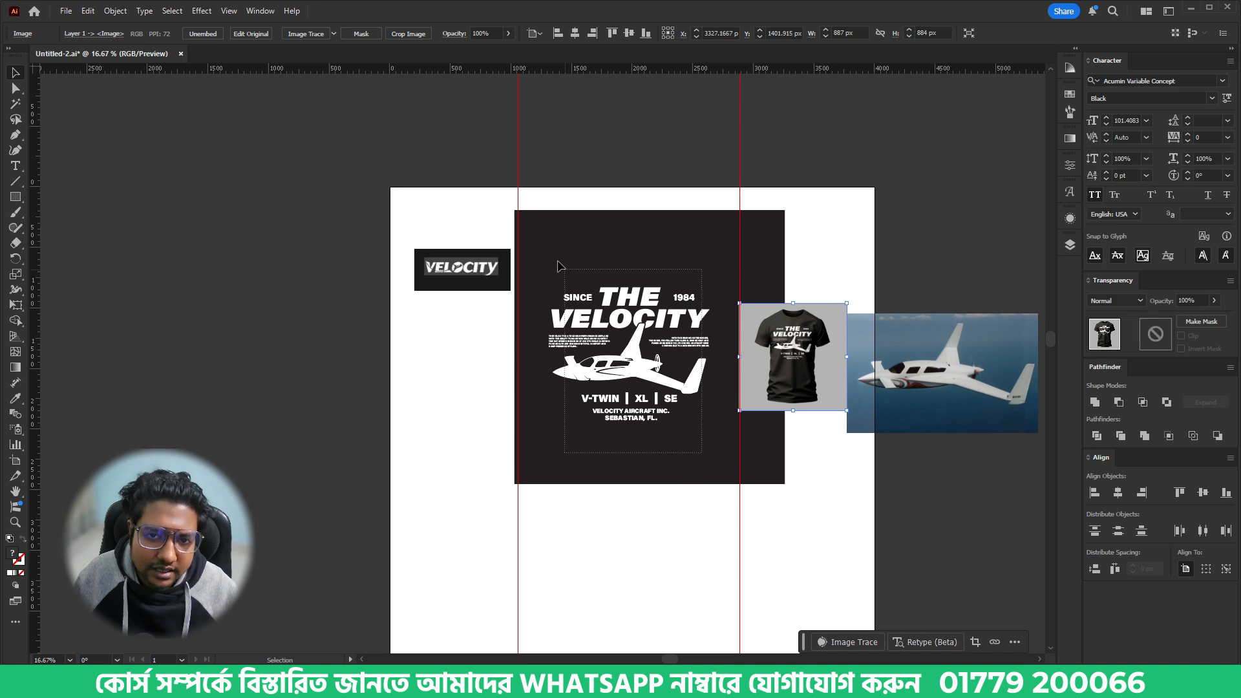
# - Scale the complete design down to about half its width and move the mockup image onto the black background beside it
pyautogui.click(578, 296)
pyautogui.moveTo(710, 361); pyautogui.dragTo(637, 353)
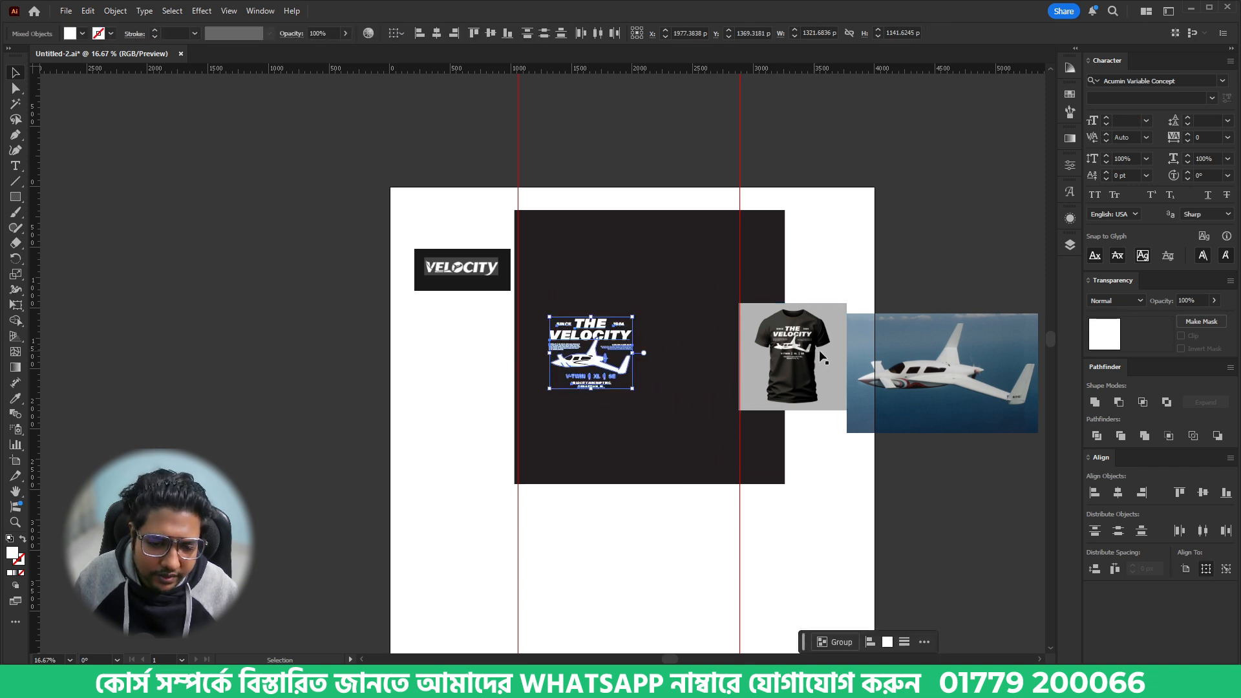
pyautogui.moveTo(823, 357); pyautogui.dragTo(719, 357)
pyautogui.click(663, 313)
# - Align the mockup image vertically with the design beside it and enlarge the image slightly
pyautogui.scroll(3, 660, 315)
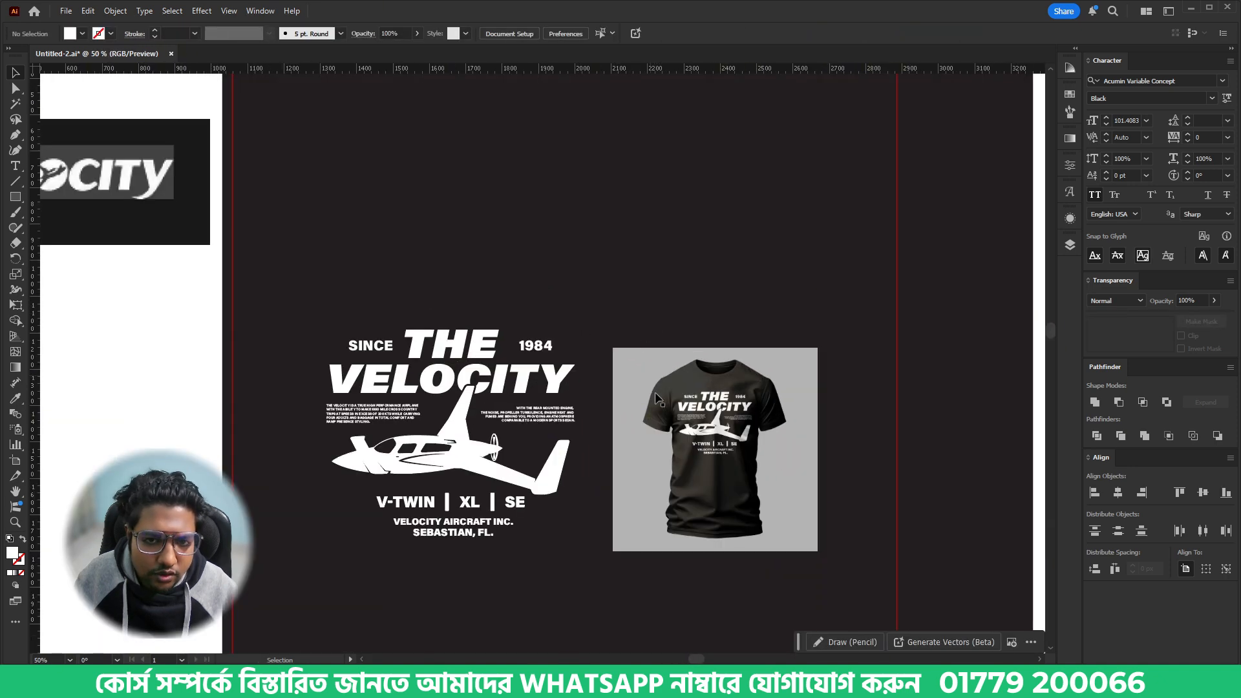
pyautogui.moveTo(677, 421); pyautogui.dragTo(678, 377)
pyautogui.moveTo(676, 449); pyautogui.dragTo(677, 468)
pyautogui.moveTo(818, 429); pyautogui.dragTo(827, 430)
pyautogui.click(560, 572)
pyautogui.scroll(2, 496, 549)
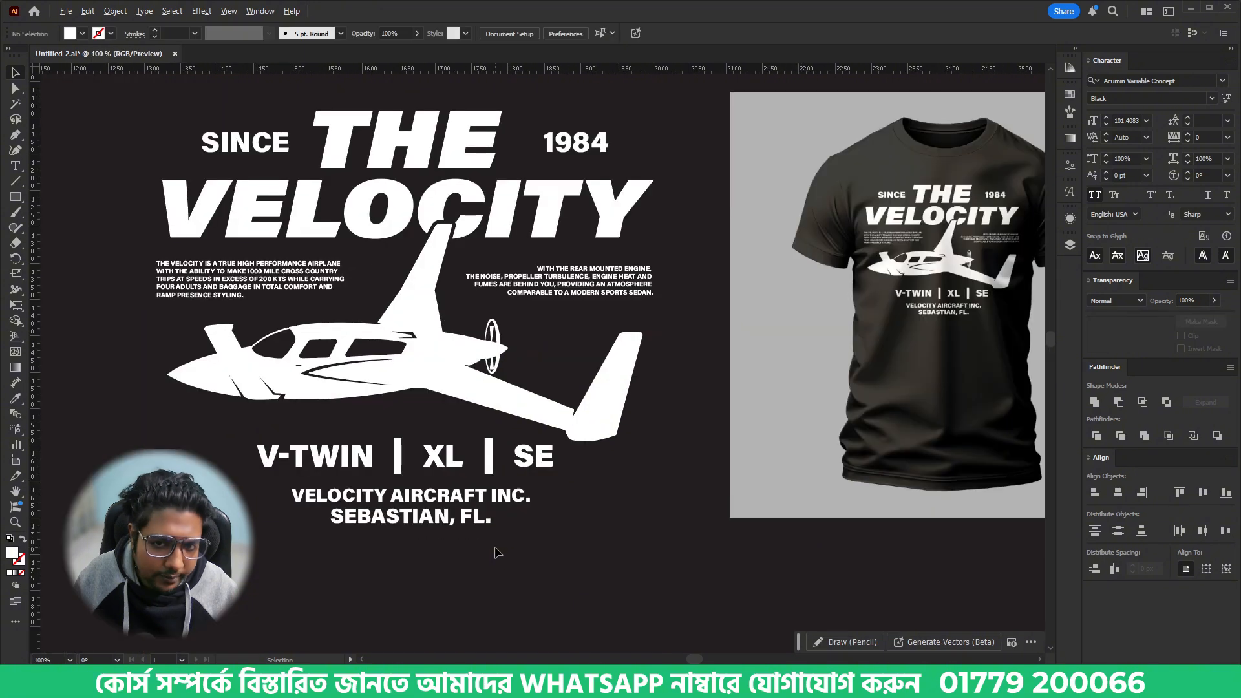
pyautogui.scroll(-2, 495, 553)
pyautogui.scroll(1, 640, 539)
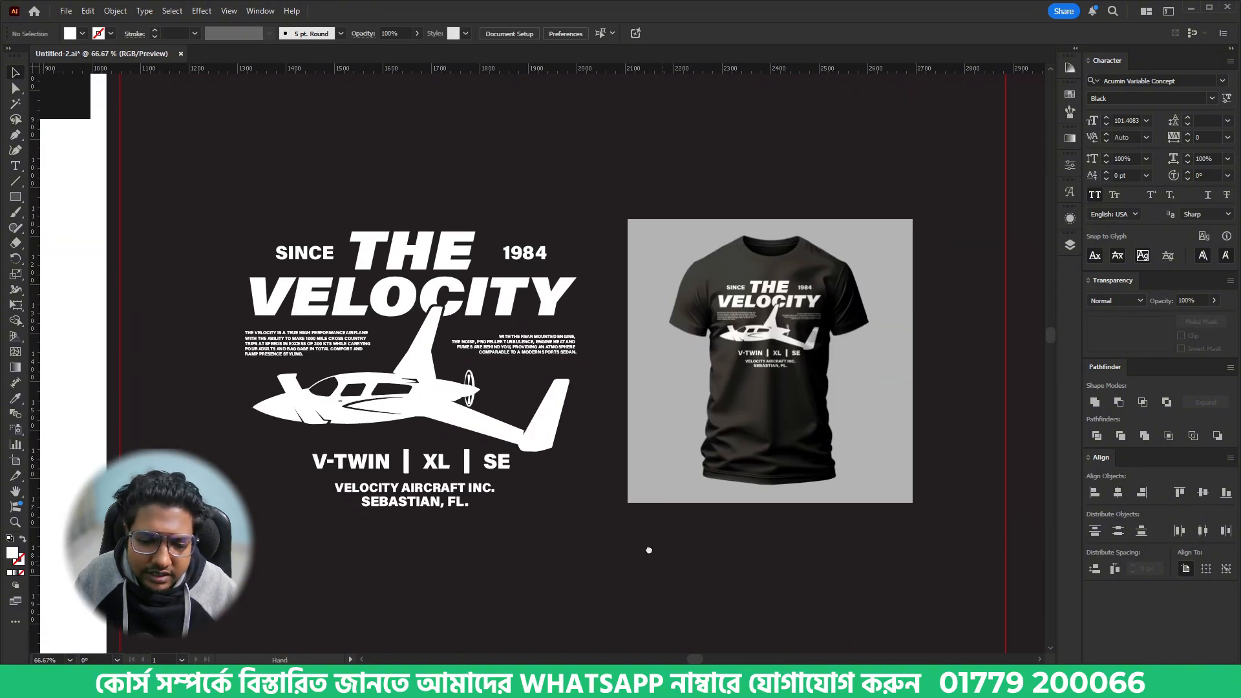